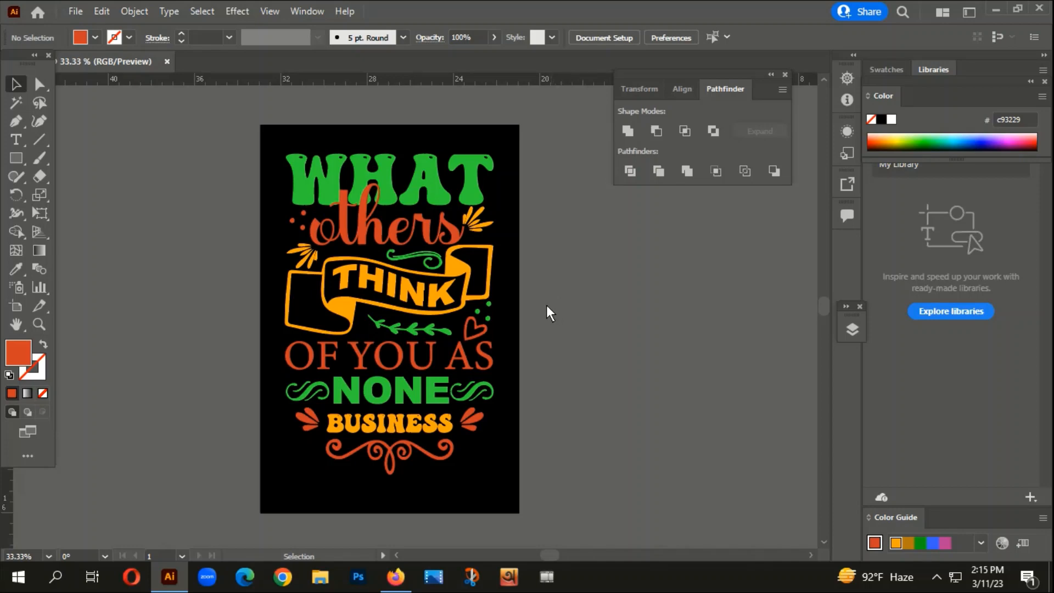
- Examine the finished "WHAT others THINK OF YOU AS NONE BUSINESS" lettering design, both as a whole and up close
left_click_drag(198, 113, 555, 512)
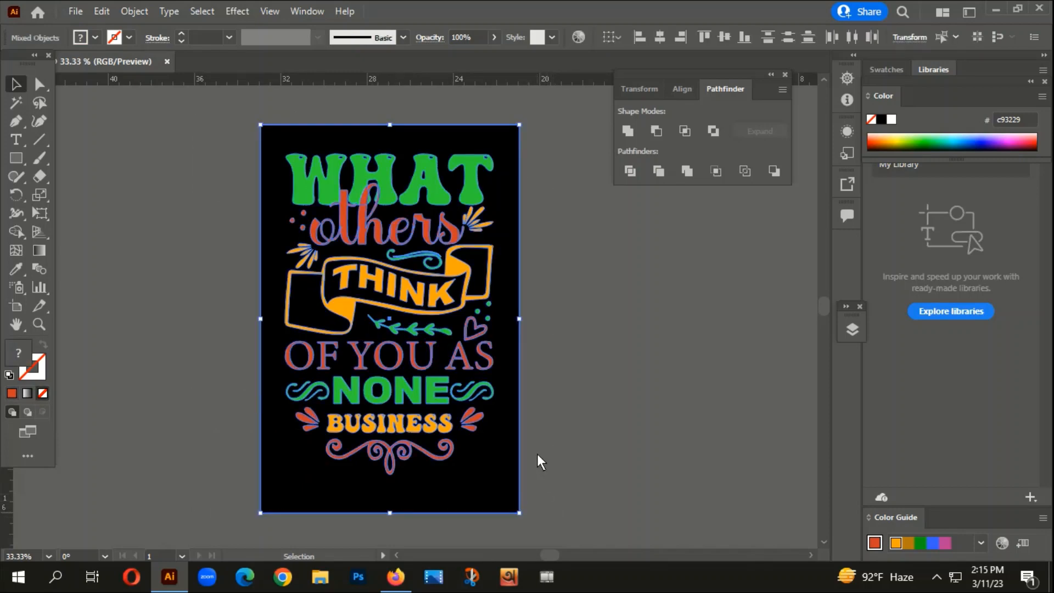
left_click(590, 420)
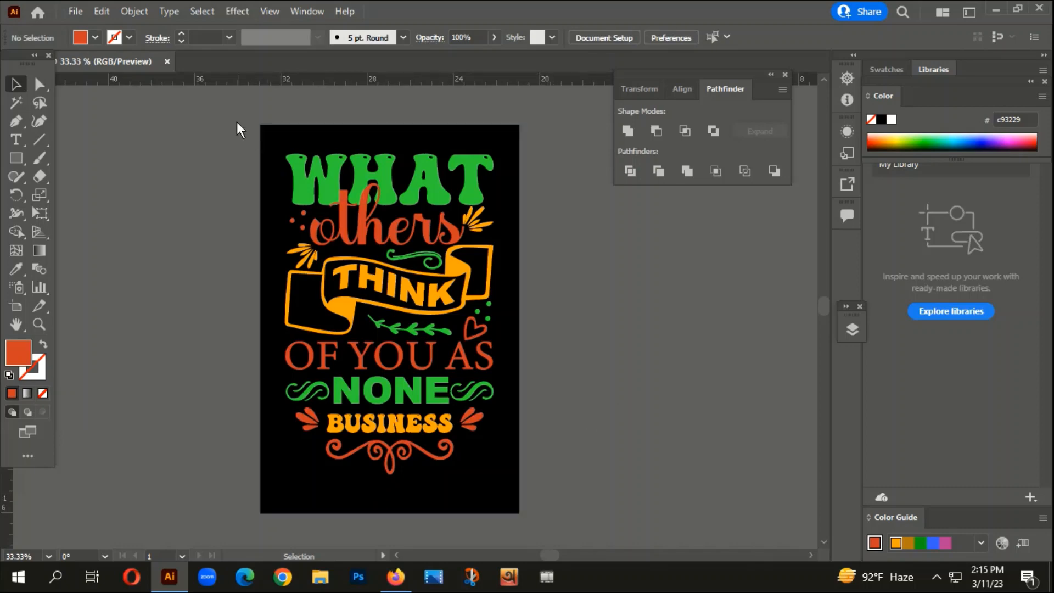
left_click(531, 492)
left_click(616, 413)
scroll(385, 354, "up", 2)
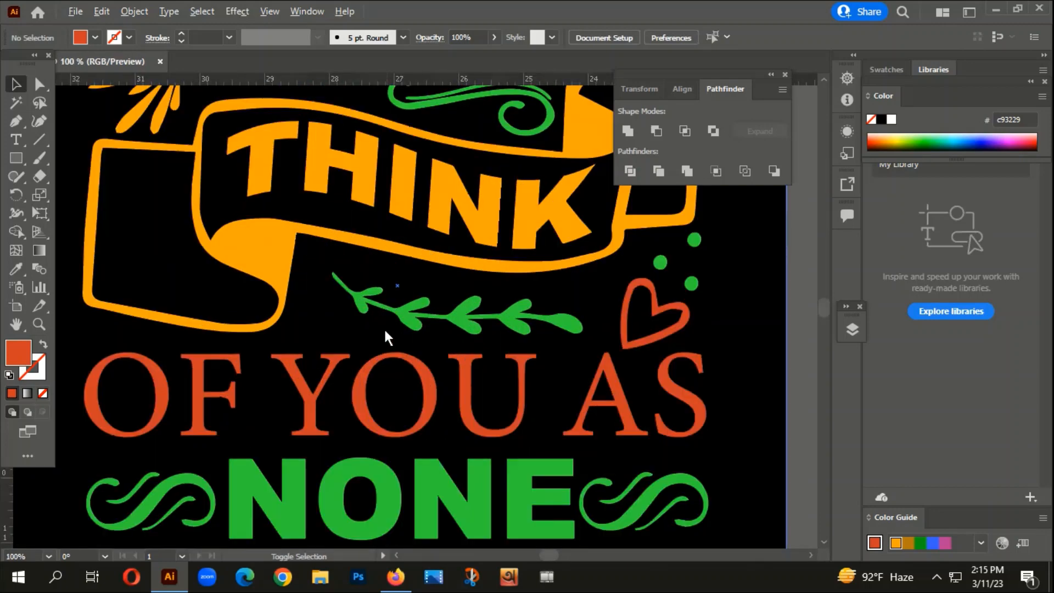
scroll(423, 378, "down", 2)
left_click_drag(652, 427, 601, 387)
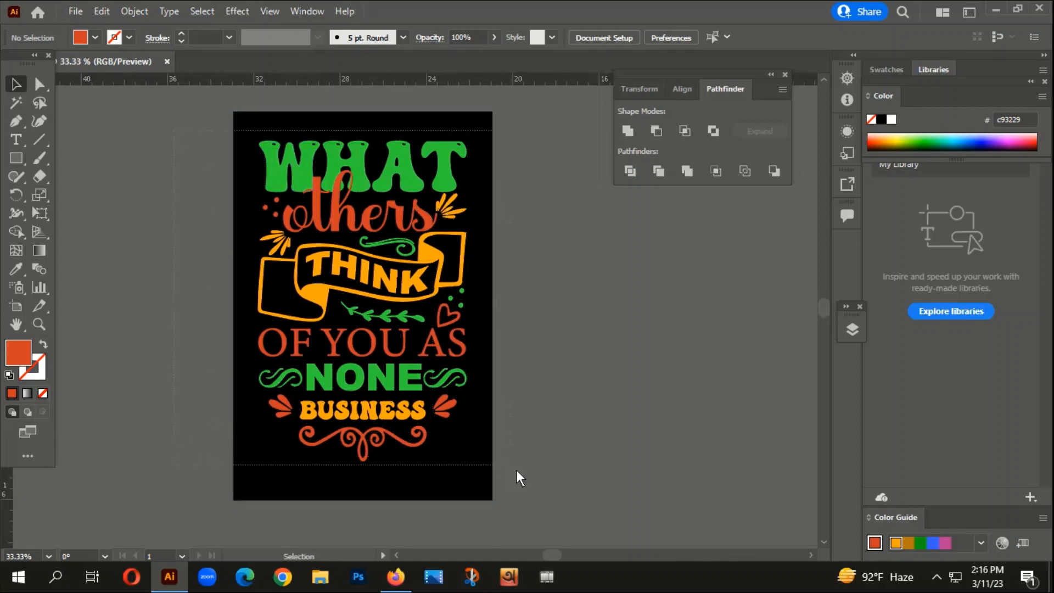
key("ctrl+a")
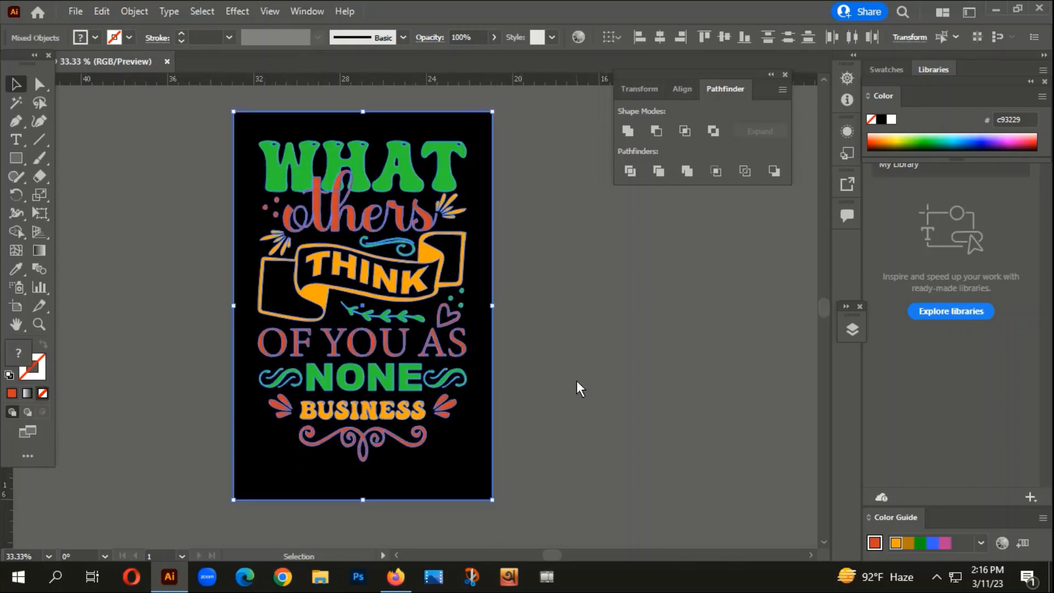
left_click(525, 202)
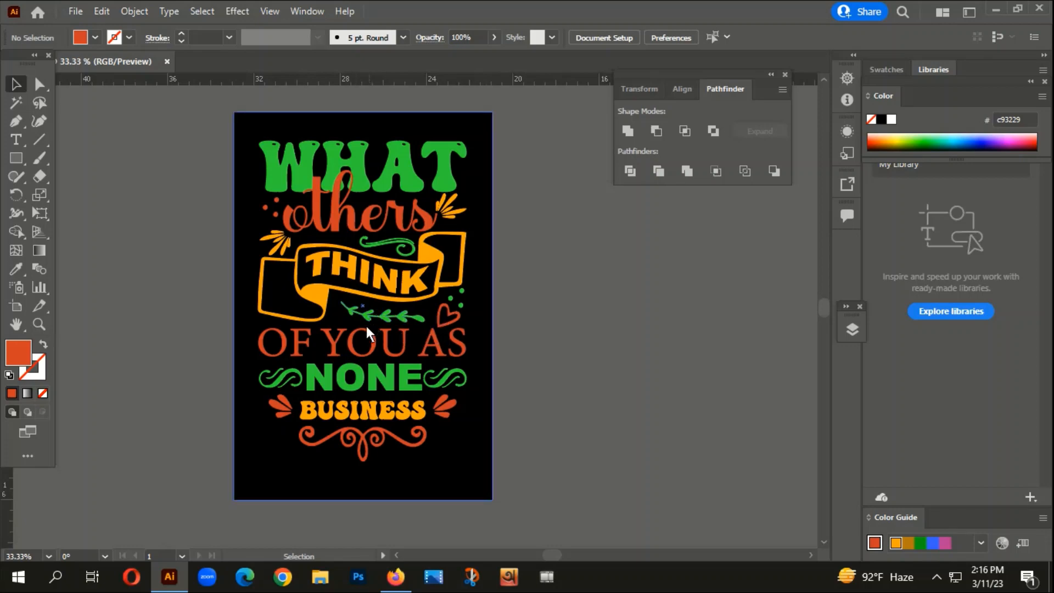
left_click_drag(590, 333, 553, 346)
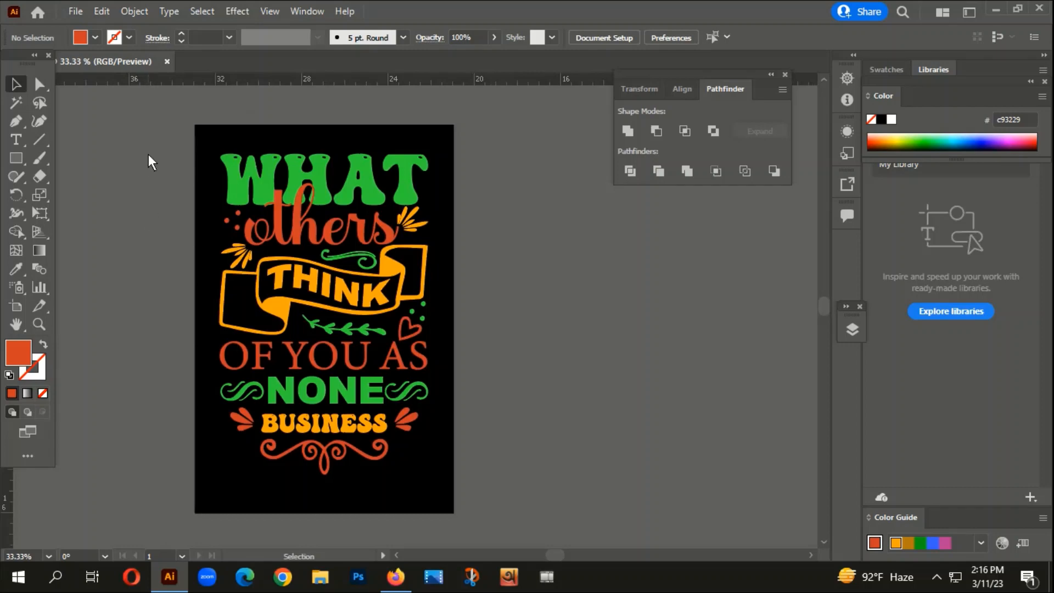
key("ctrl+a")
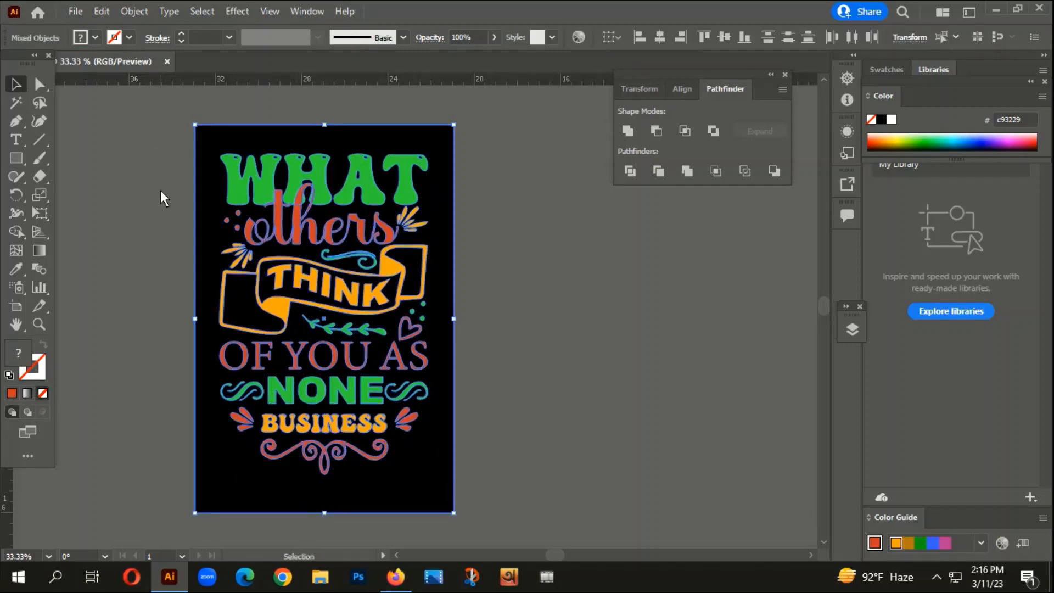
left_click(162, 160)
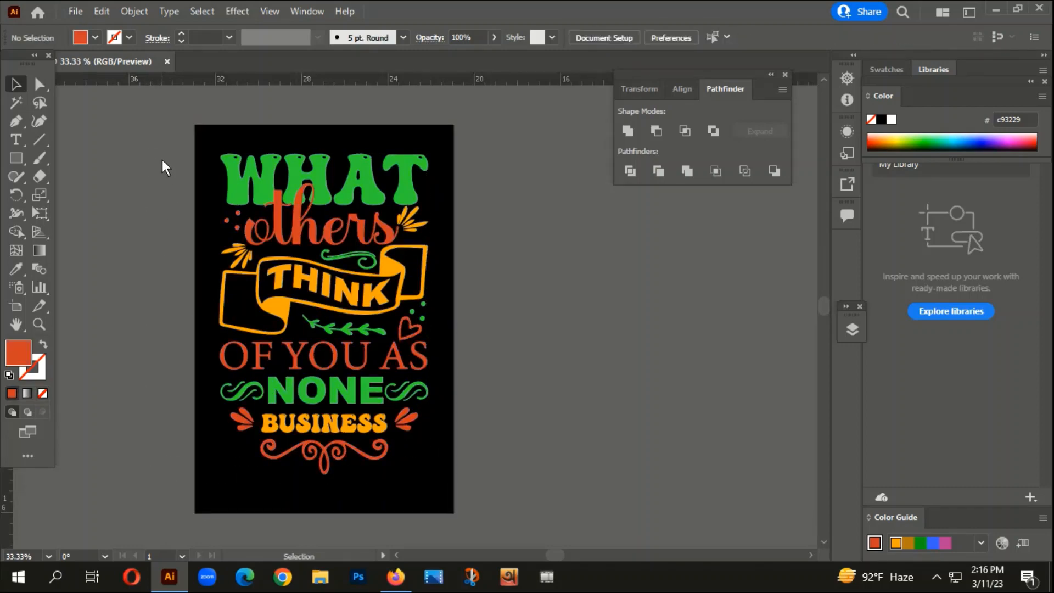
- Switch to Firefox and look through the Google Images results for "text t shirt design" for typography ideas
left_click(395, 573)
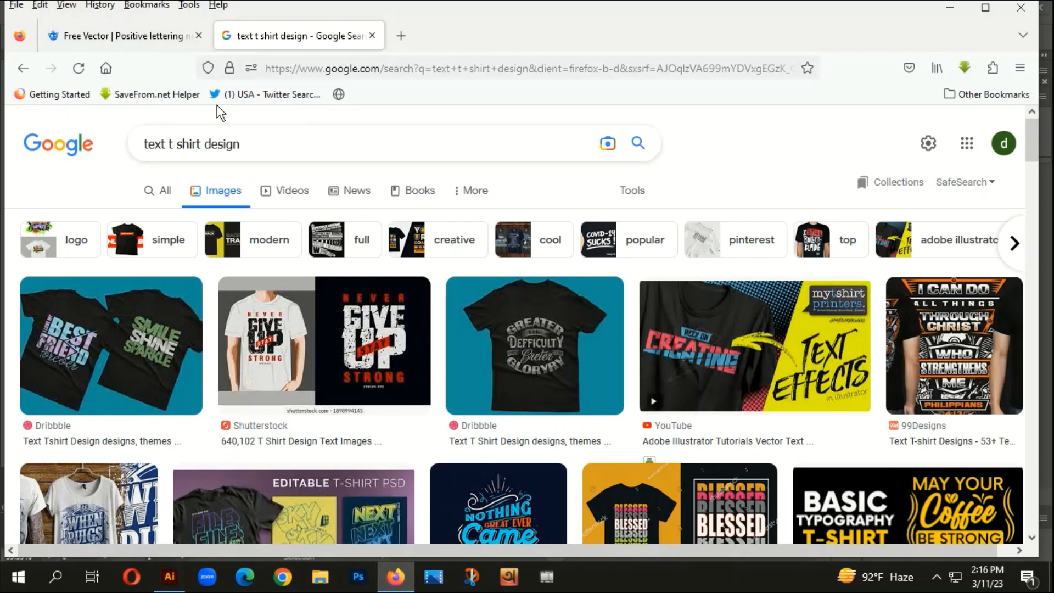
scroll(334, 308, "down", 2)
scroll(936, 406, "down", 5)
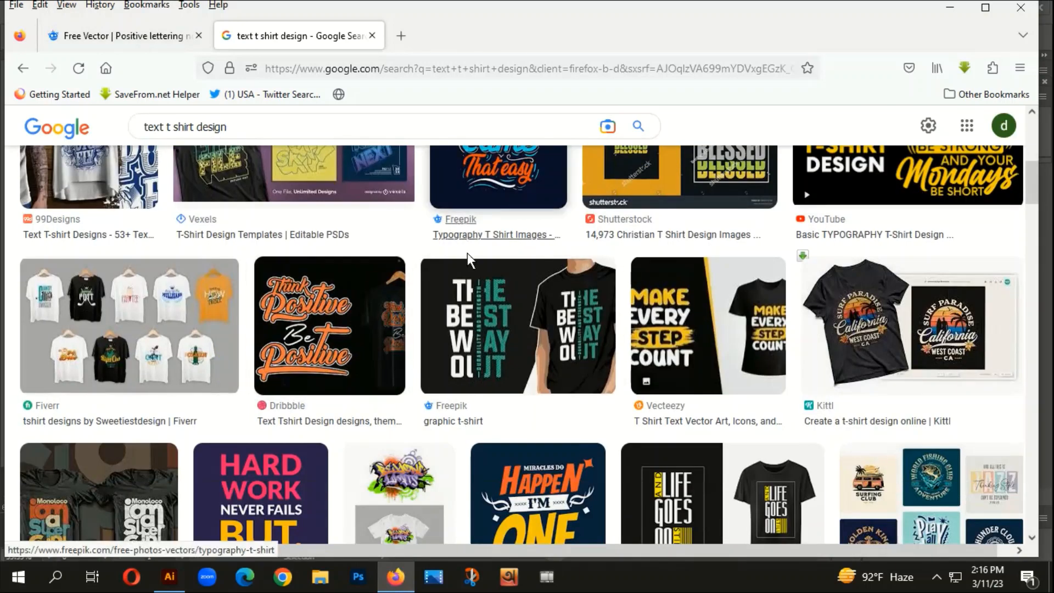
scroll(496, 255, "up", 3)
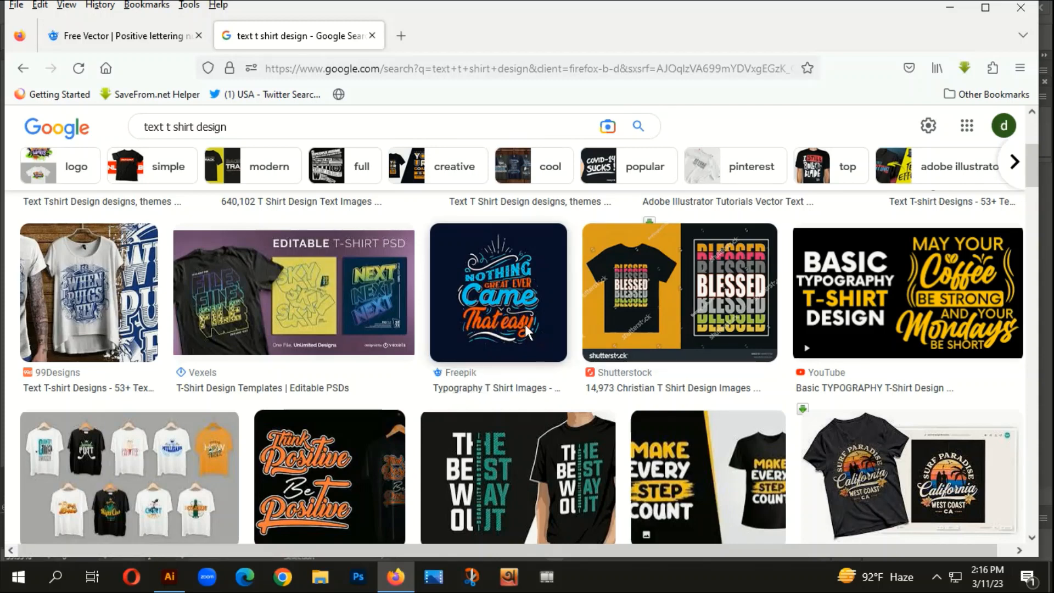
scroll(549, 340, "down", 2)
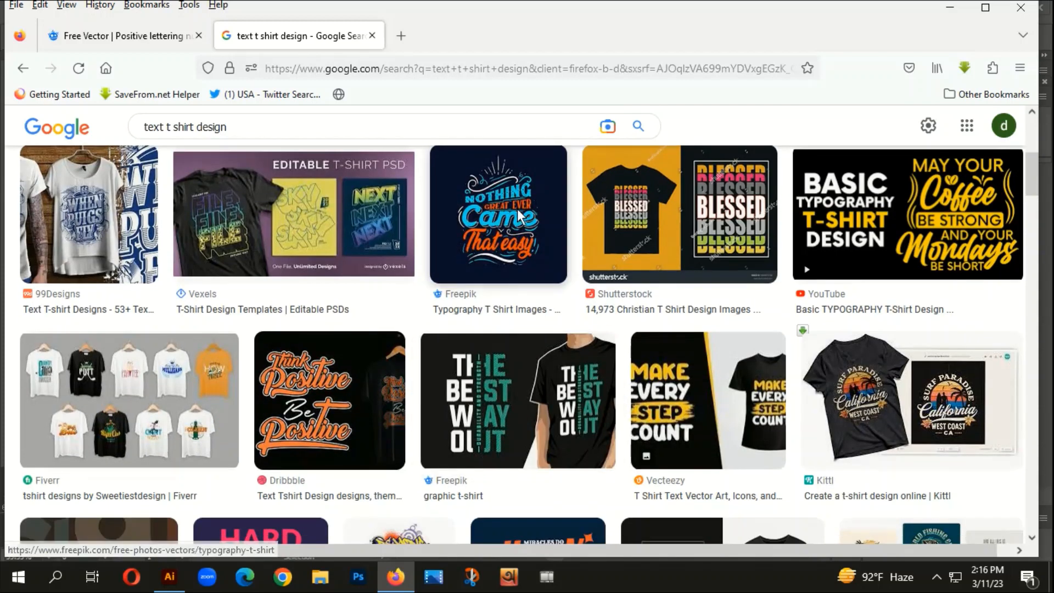
scroll(284, 392, "down", 3)
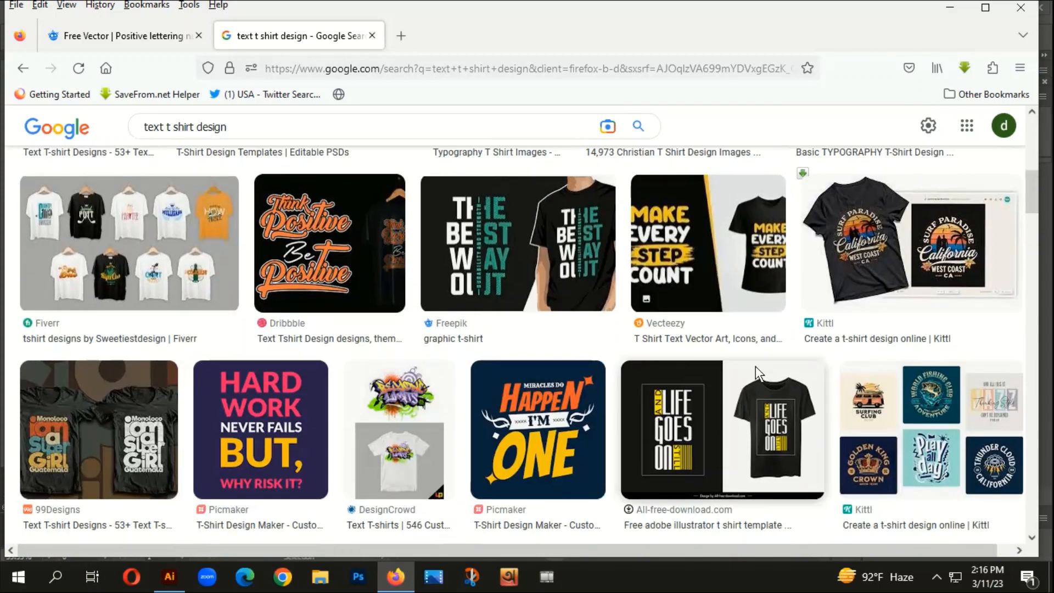
scroll(750, 361, "down", 9)
scroll(747, 361, "down", 3)
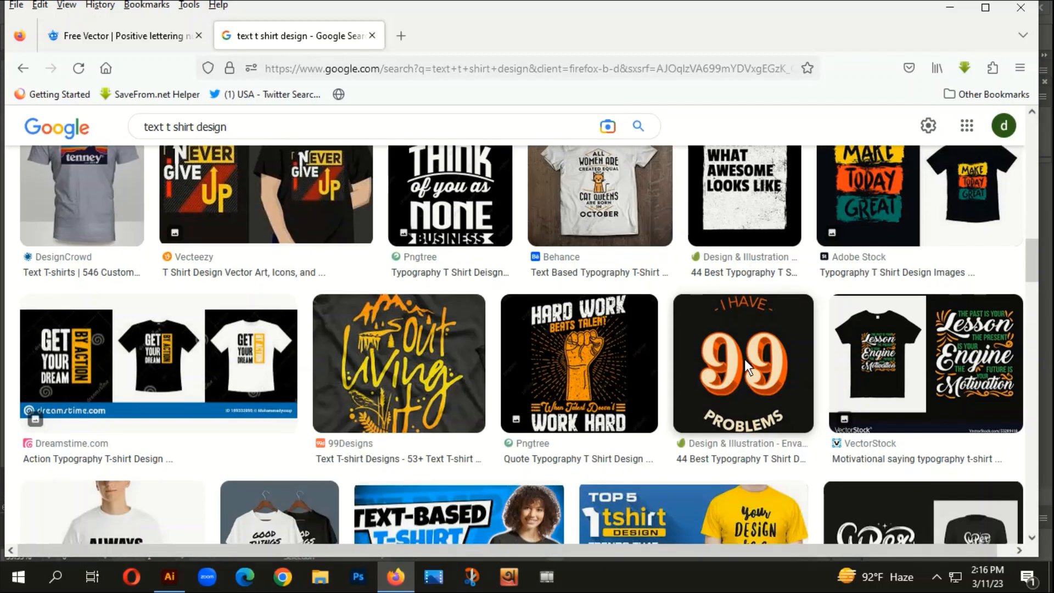
- Browse the Freepik positive lettering page, examining its related typography designs and the author's other vectors
left_click(94, 38)
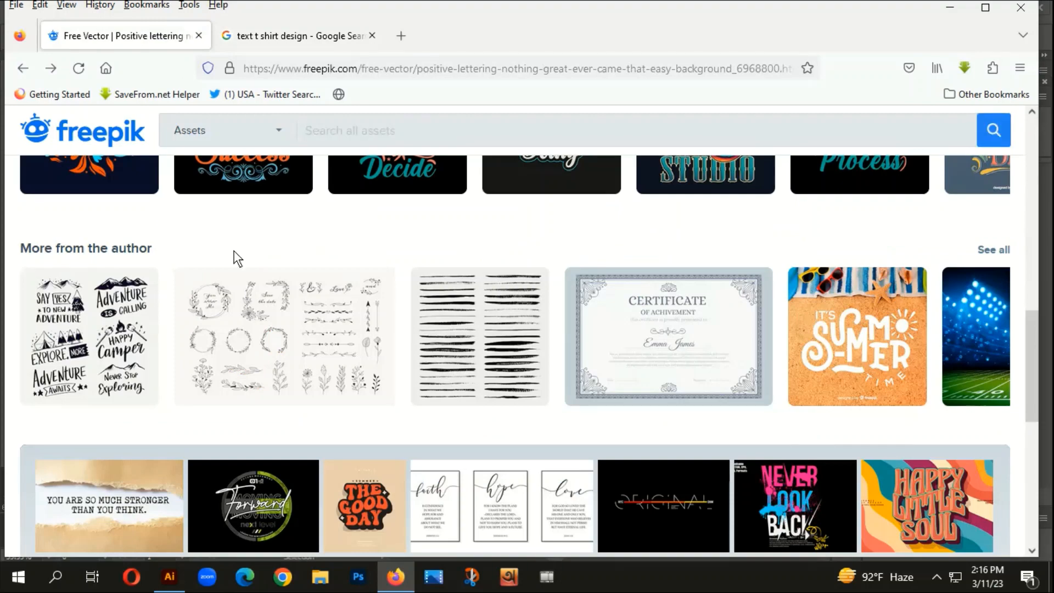
scroll(396, 387, "up", 2)
scroll(412, 392, "up", 3)
scroll(318, 401, "down", 4)
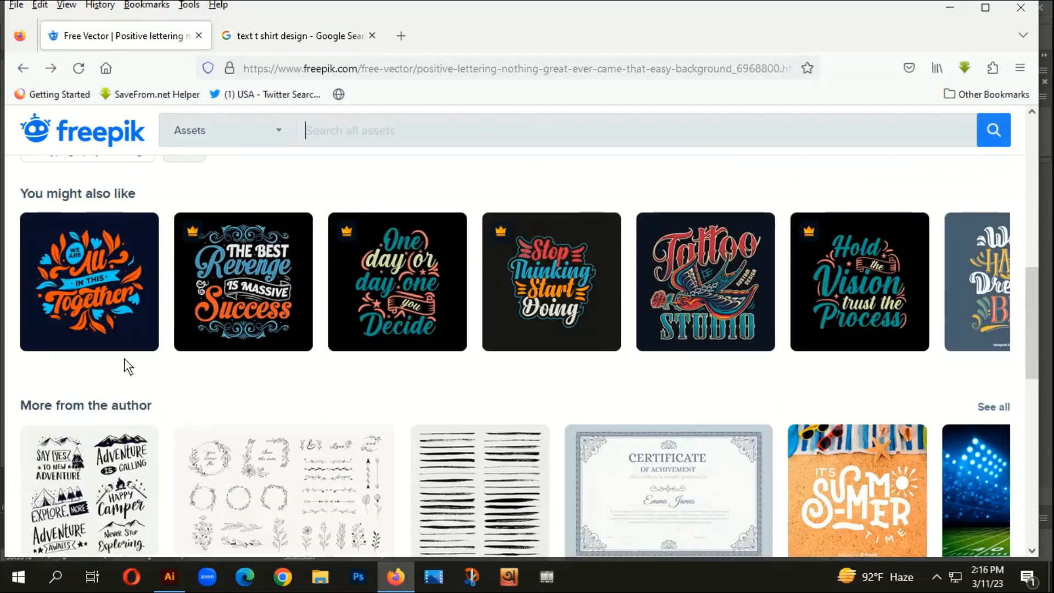
scroll(229, 351, "down", 7)
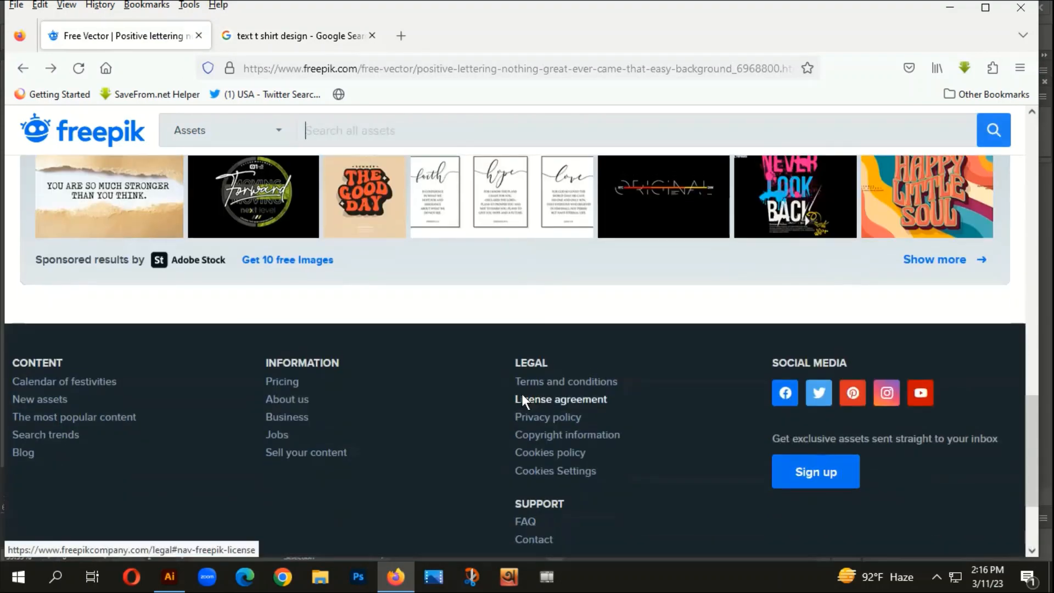
scroll(521, 393, "up", 3)
scroll(499, 363, "up", 5)
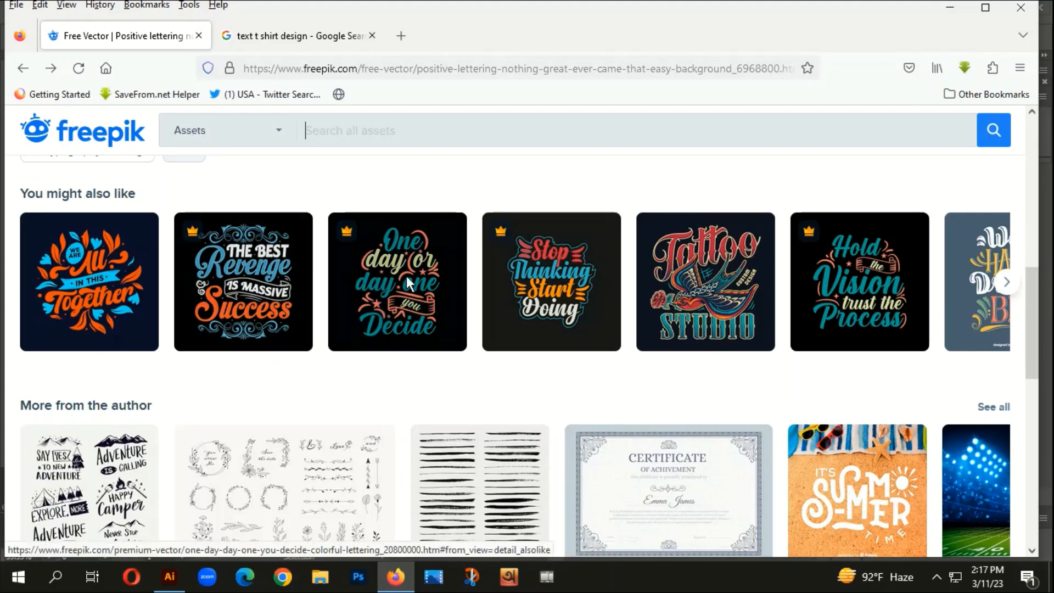
scroll(500, 314, "up", 1)
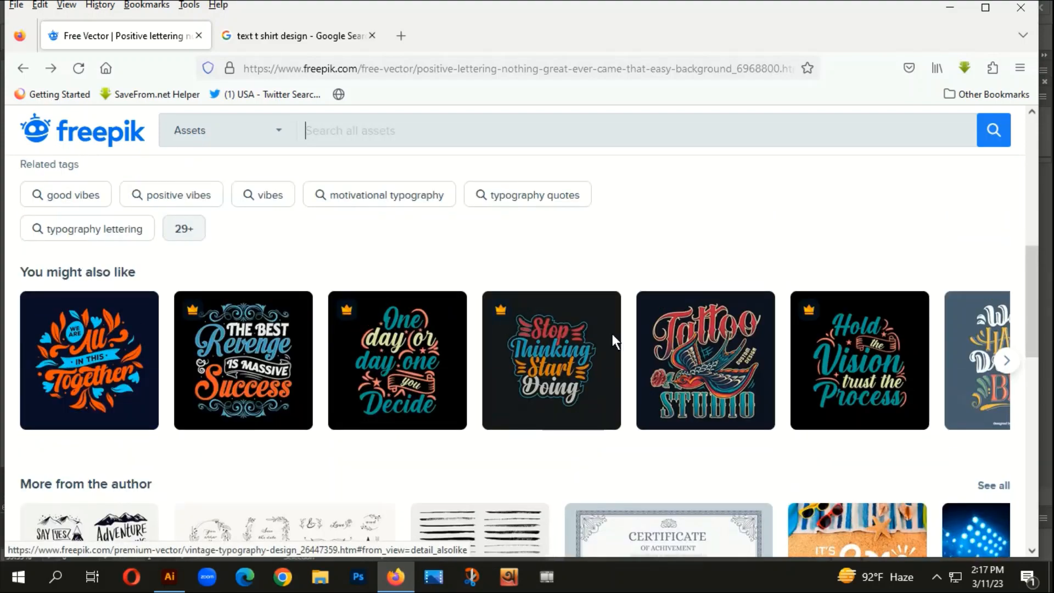
scroll(599, 327, "down", 4)
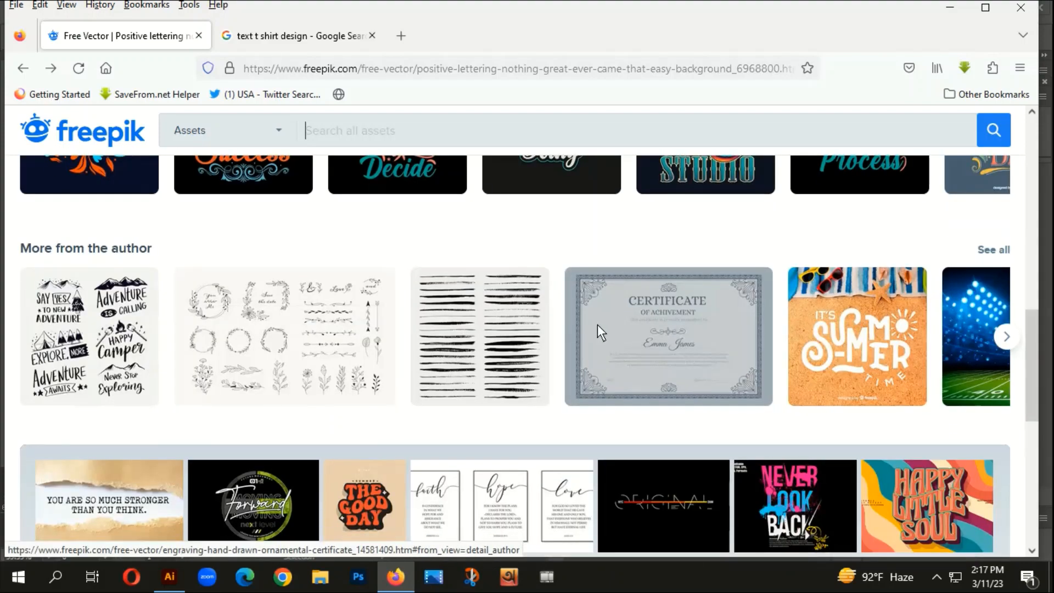
scroll(586, 393, "down", 4)
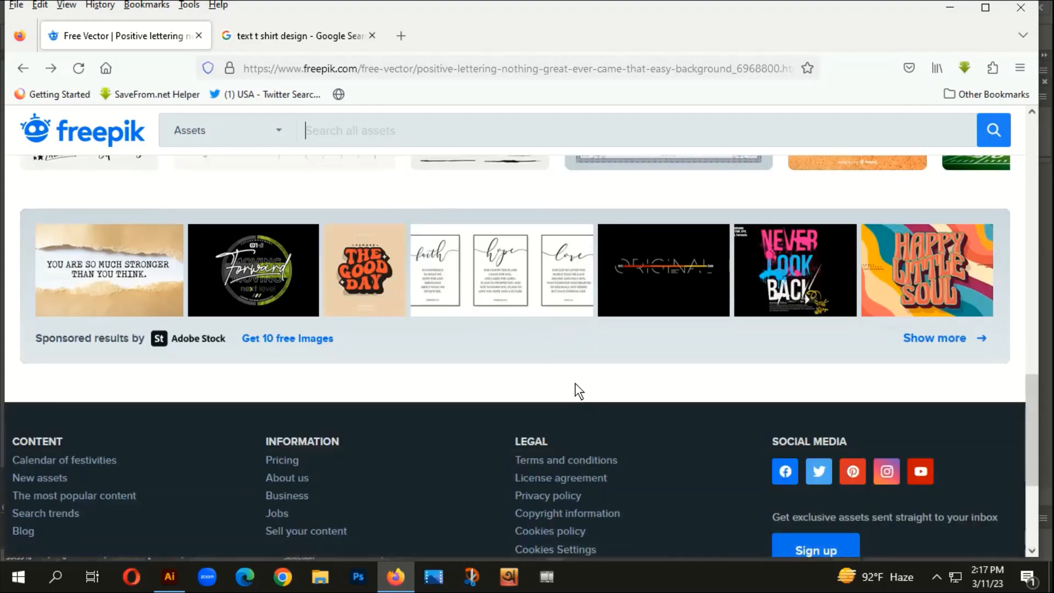
scroll(571, 379, "up", 6)
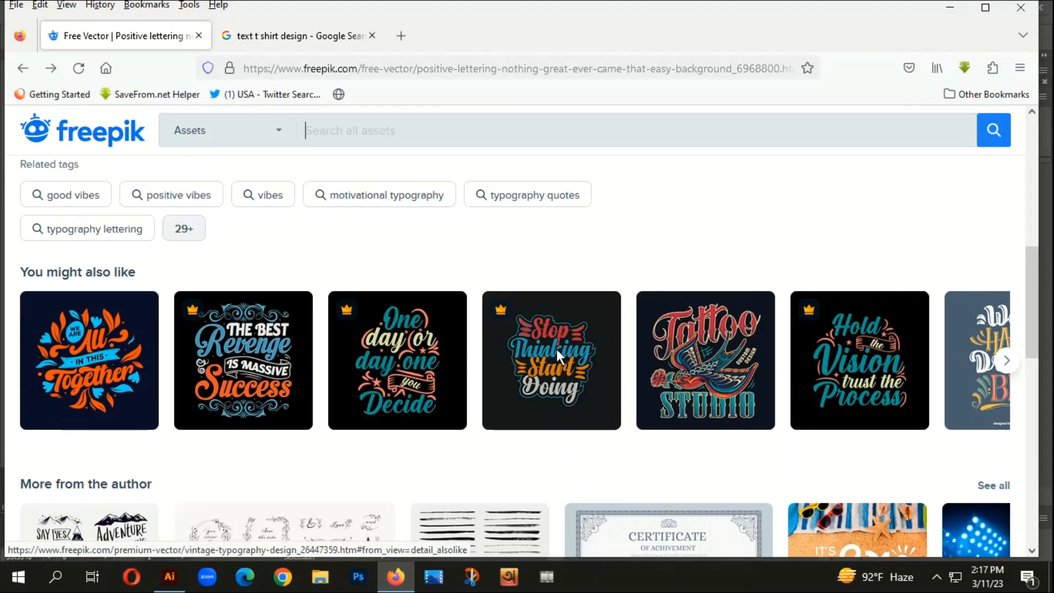
scroll(328, 464, "down", 3)
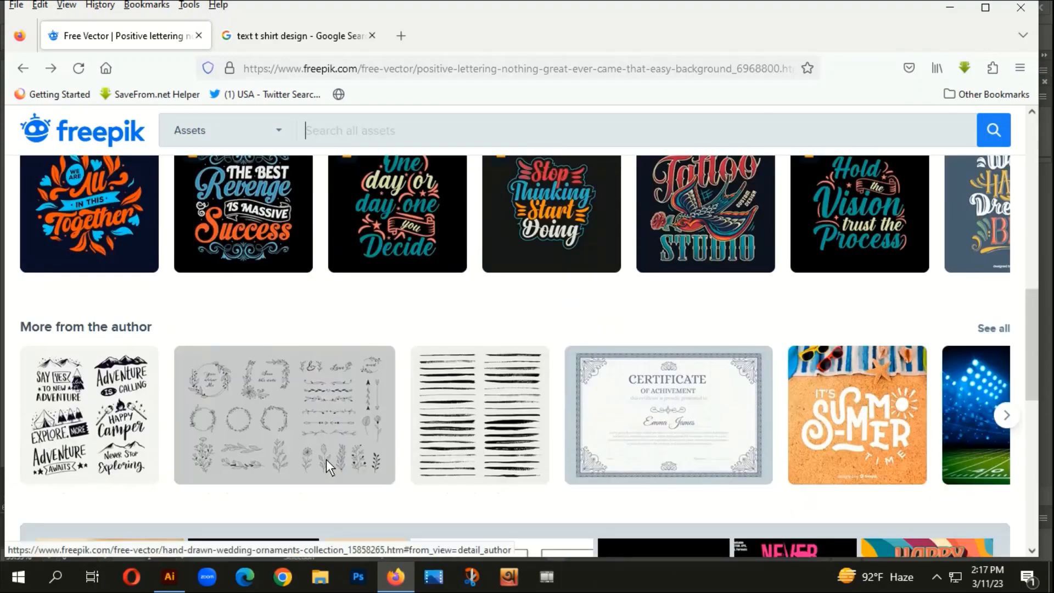
scroll(327, 459, "up", 1)
scroll(326, 459, "up", 1)
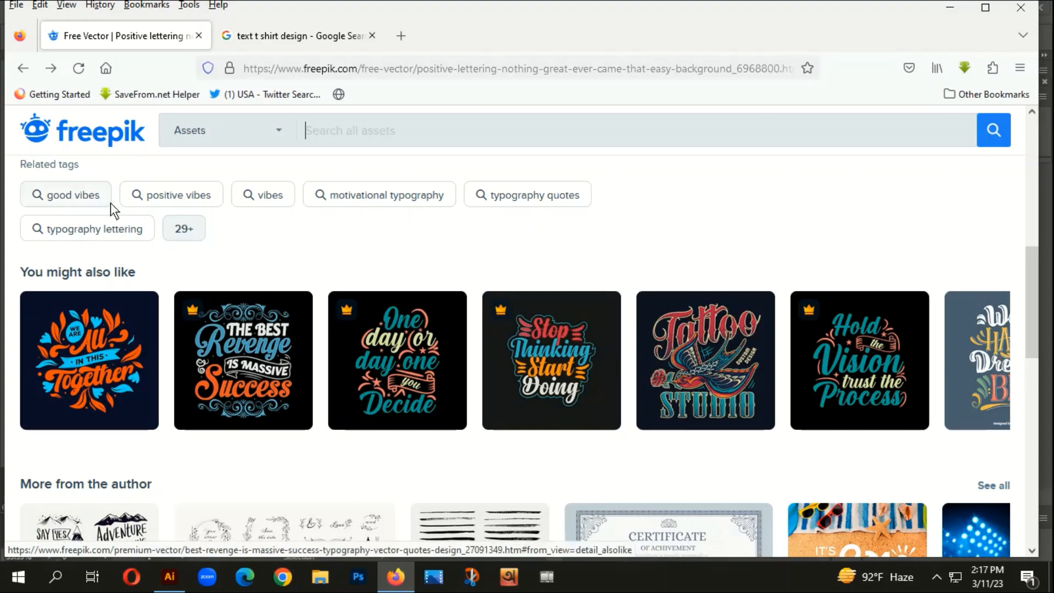
scroll(546, 349, "down", 3)
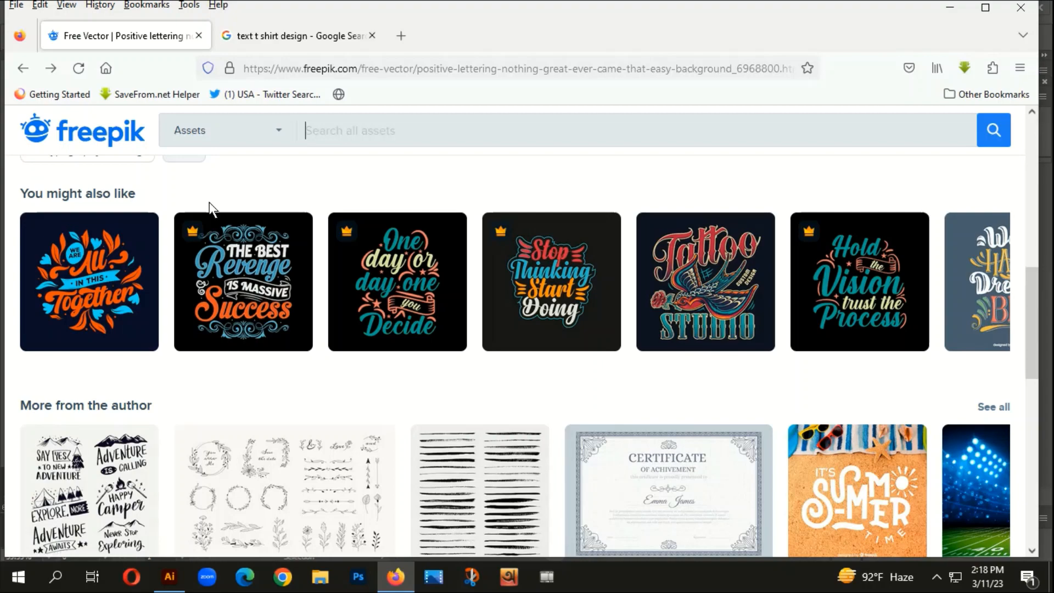
scroll(400, 273, "up", 3)
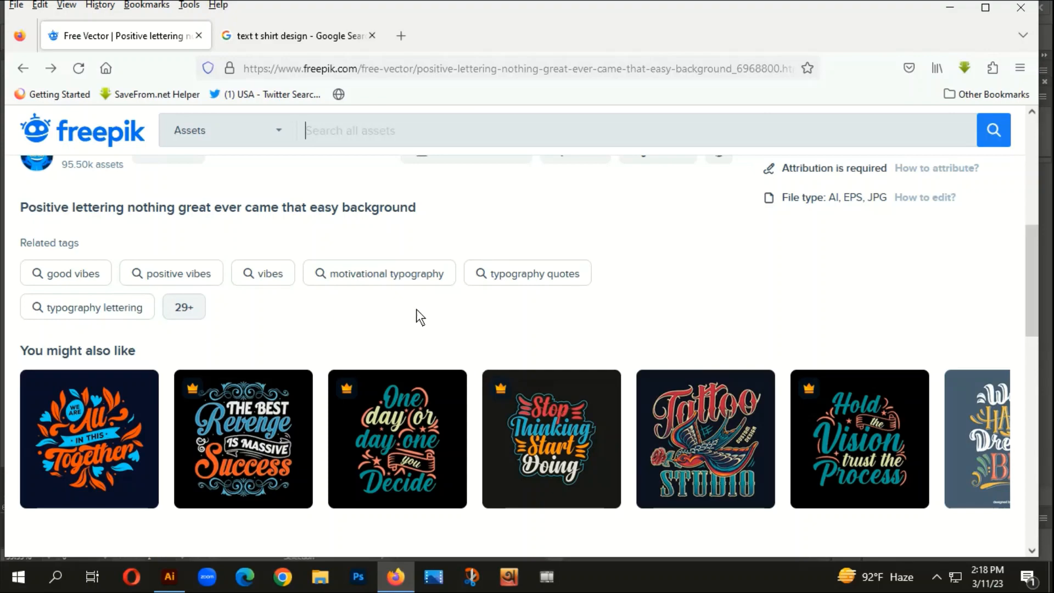
scroll(421, 317, "down", 3)
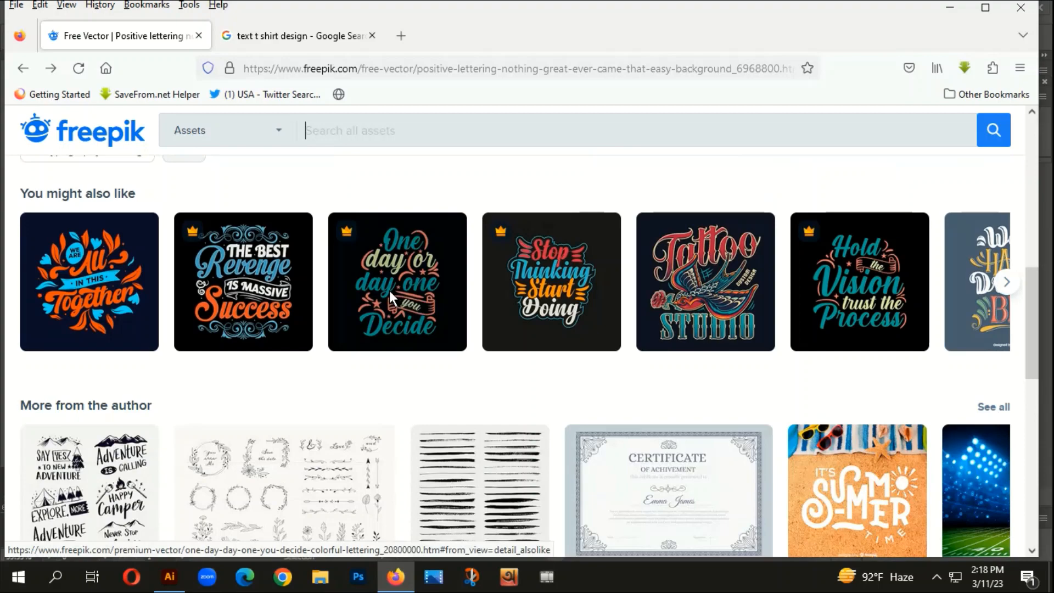
scroll(730, 390, "down", 3)
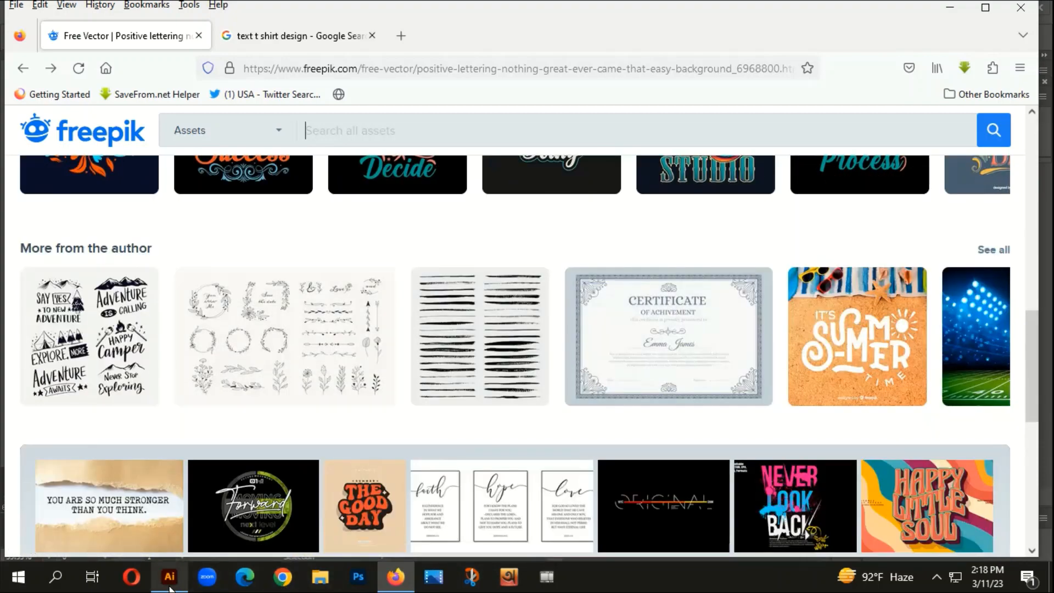
- Return to Illustrator and draw a rectangle over the blank white artboard, from its upper-left corner to its lower-right corner
left_click(171, 586)
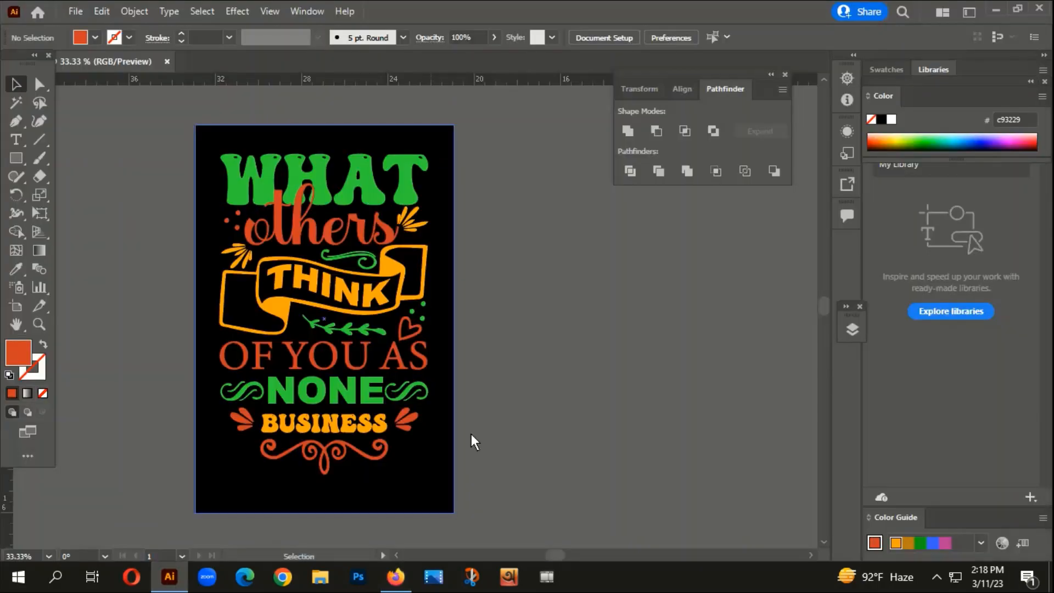
left_click_drag(461, 432, 539, 398)
scroll(342, 309, "down", 1)
scroll(342, 307, "down", 2)
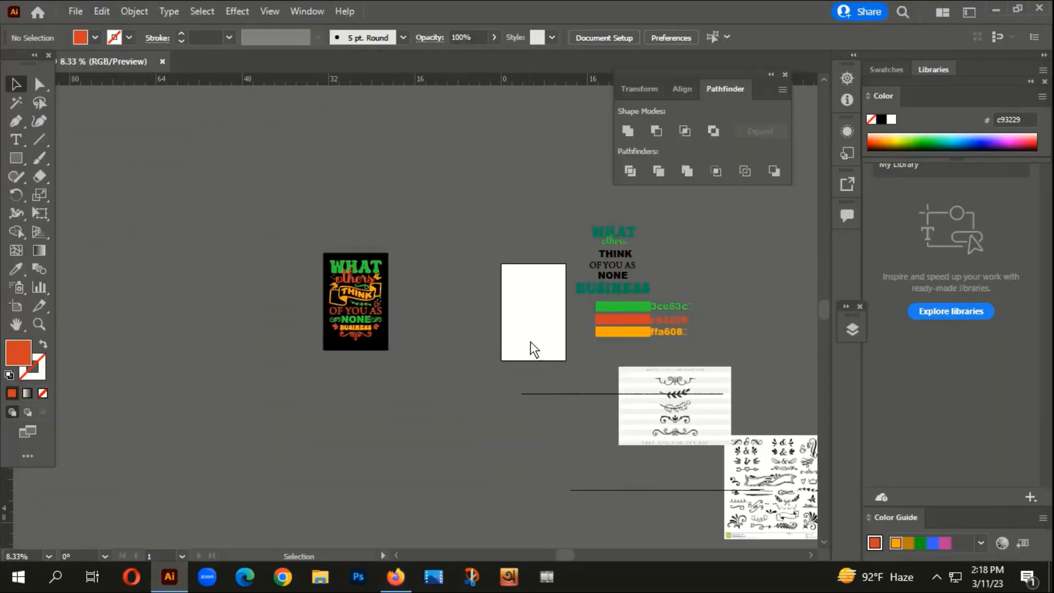
left_click_drag(534, 348, 381, 306)
scroll(387, 292, "up", 1)
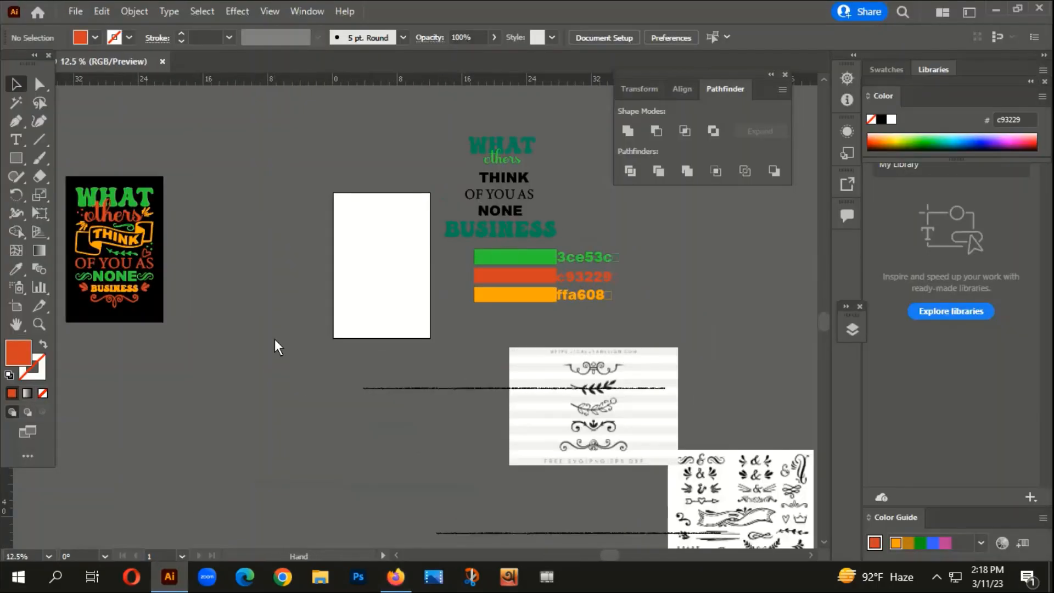
left_click_drag(274, 338, 330, 334)
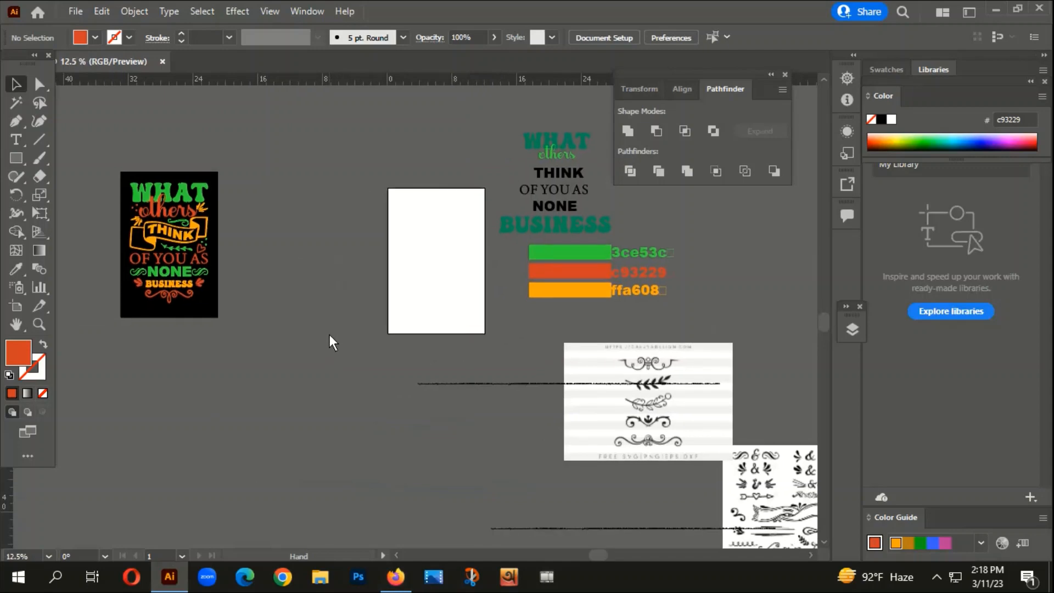
left_click(17, 159)
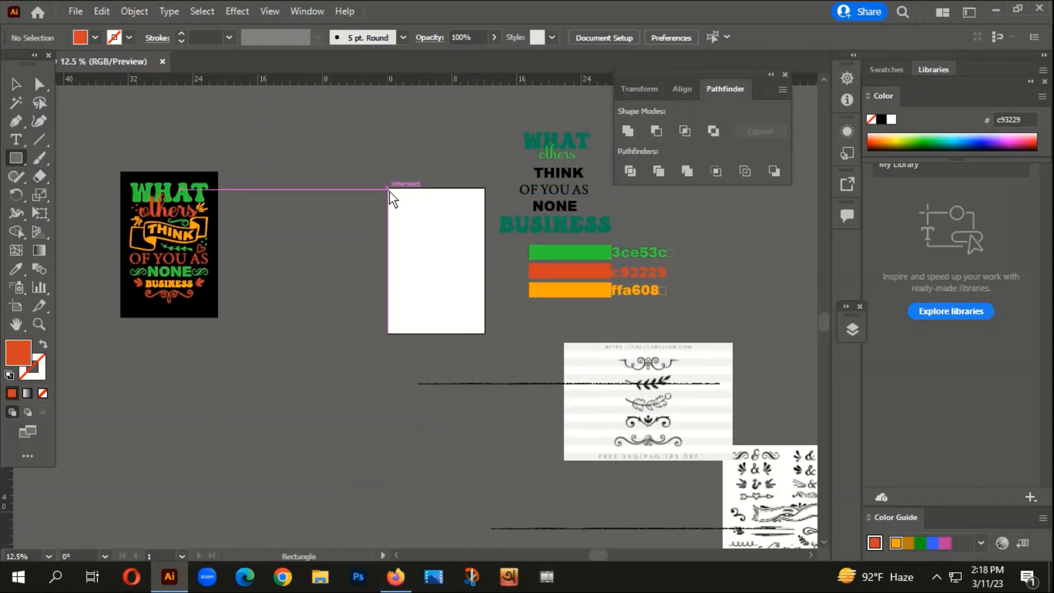
left_click_drag(390, 191, 486, 334)
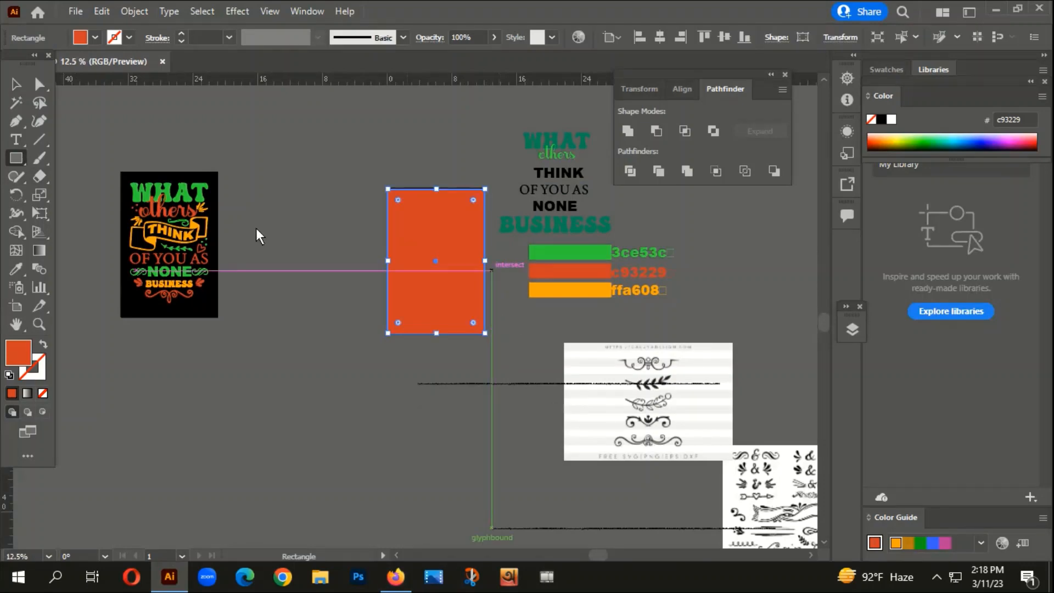
- Fill the rectangle covering the artboard with black (hex 000000) and deselect it
double_click(12, 361)
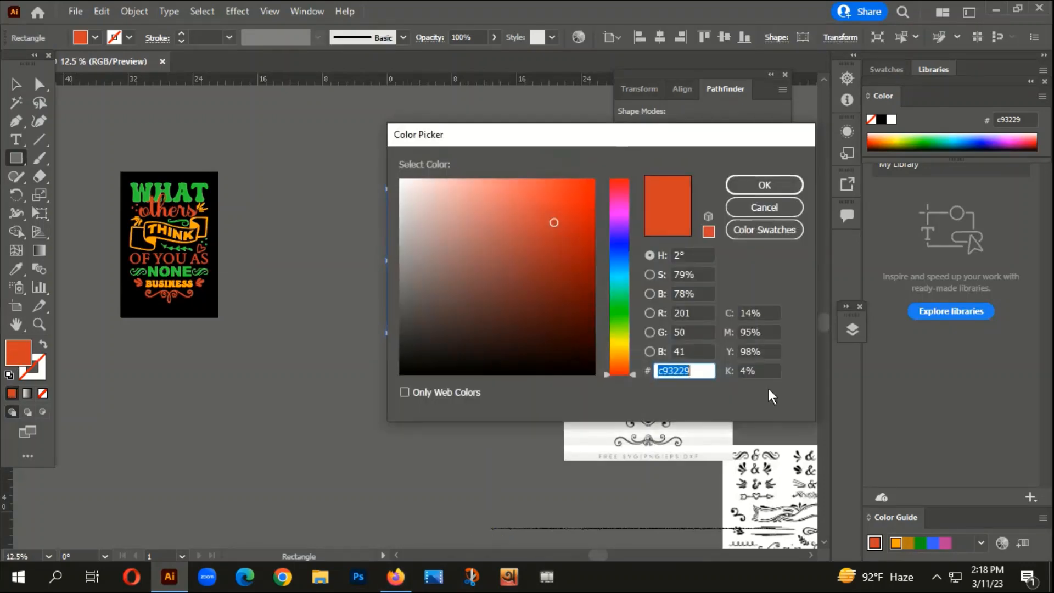
type("000000")
left_click(753, 178)
scroll(404, 297, "up", 1)
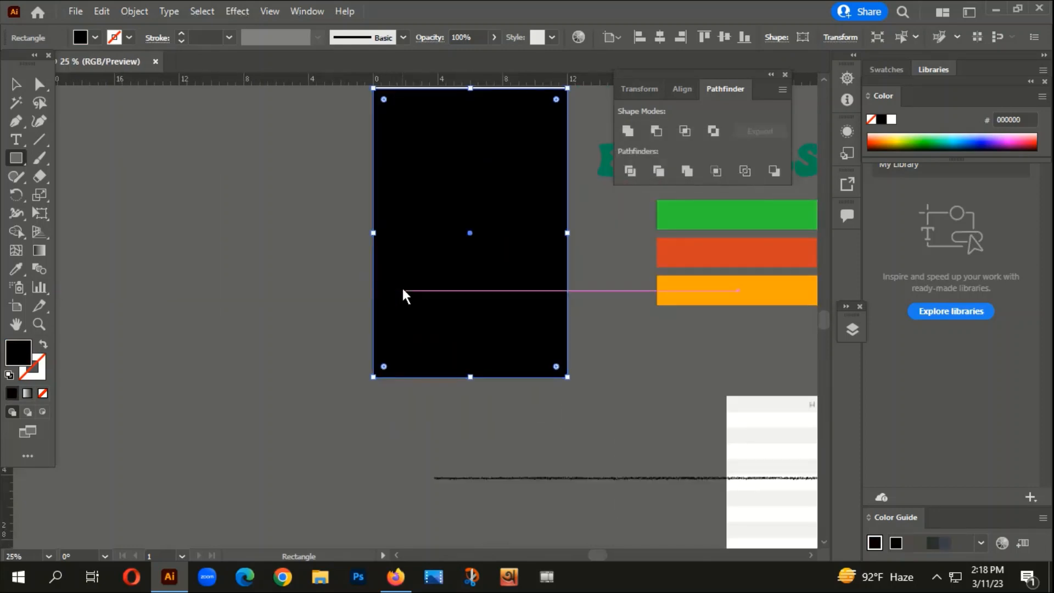
key("ctrl+shift+a")
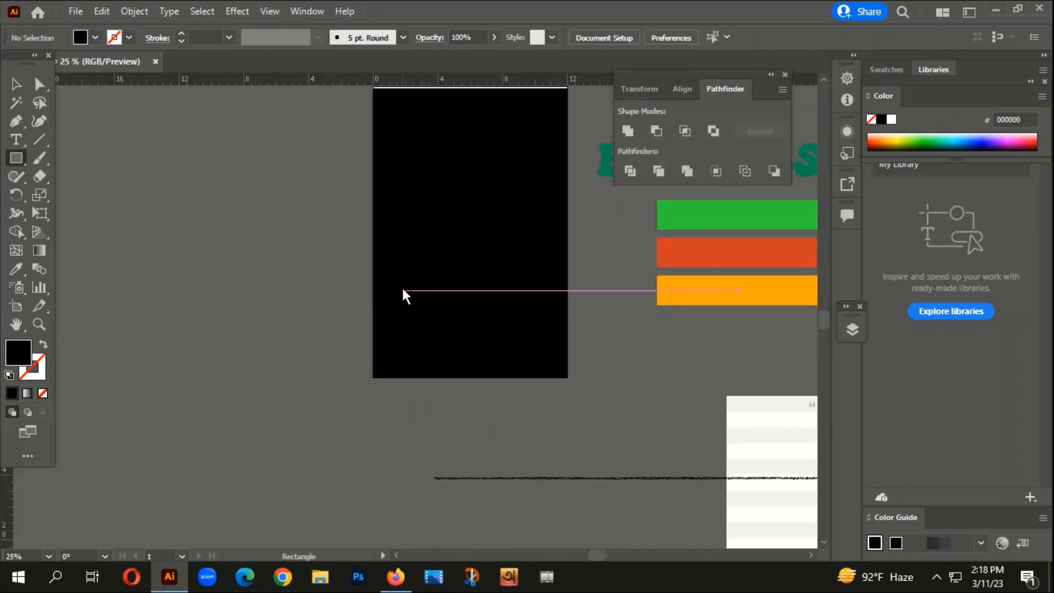
- Look over the prepared quote words, the three colour bars with their hex codes, and the ornament sheets around the black artboard
scroll(397, 285, "down", 1)
left_click_drag(639, 309, 531, 246)
scroll(536, 246, "up", 4)
scroll(352, 295, "down", 2)
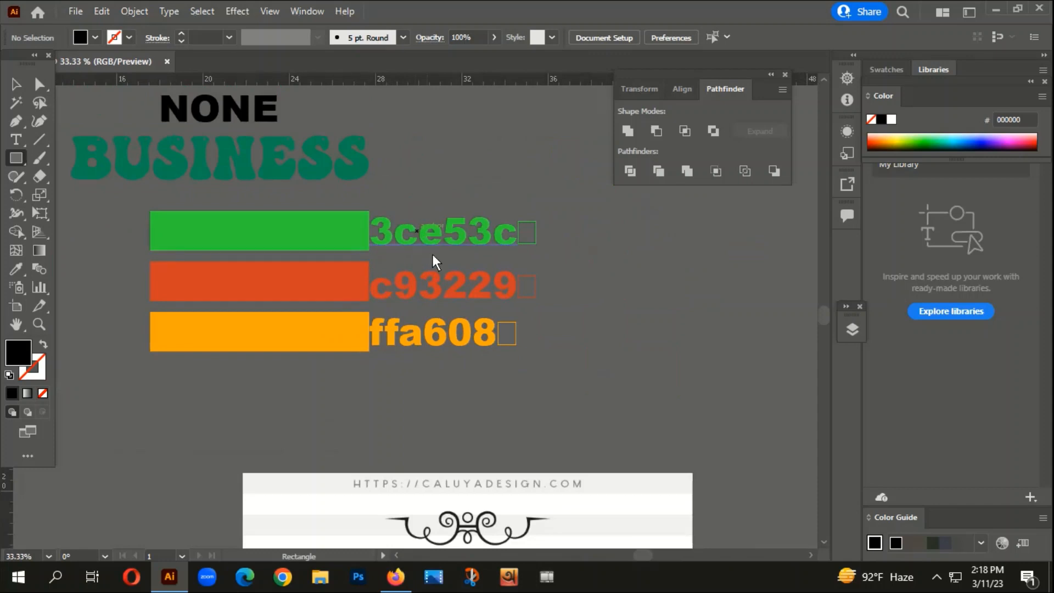
scroll(485, 365, "down", 2)
left_click(16, 84)
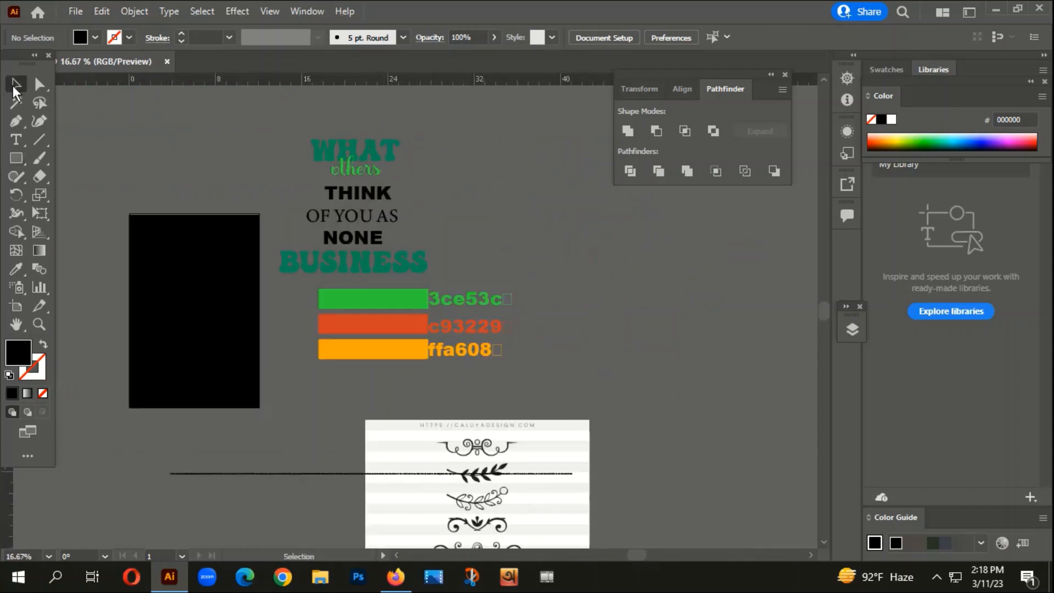
scroll(321, 200, "up", 1)
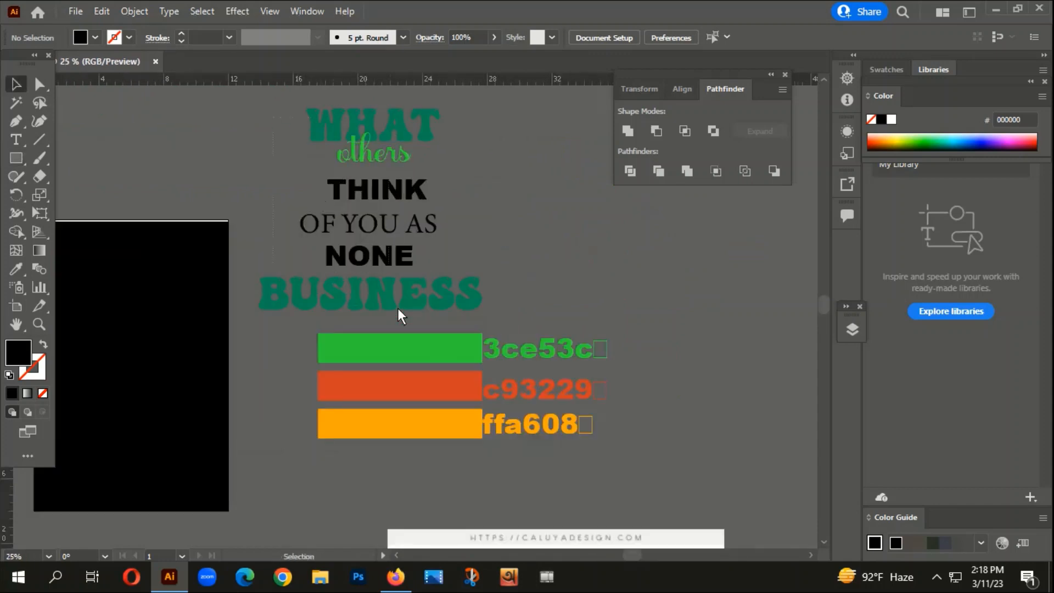
left_click(426, 304)
left_click(604, 266)
scroll(538, 275, "down", 2)
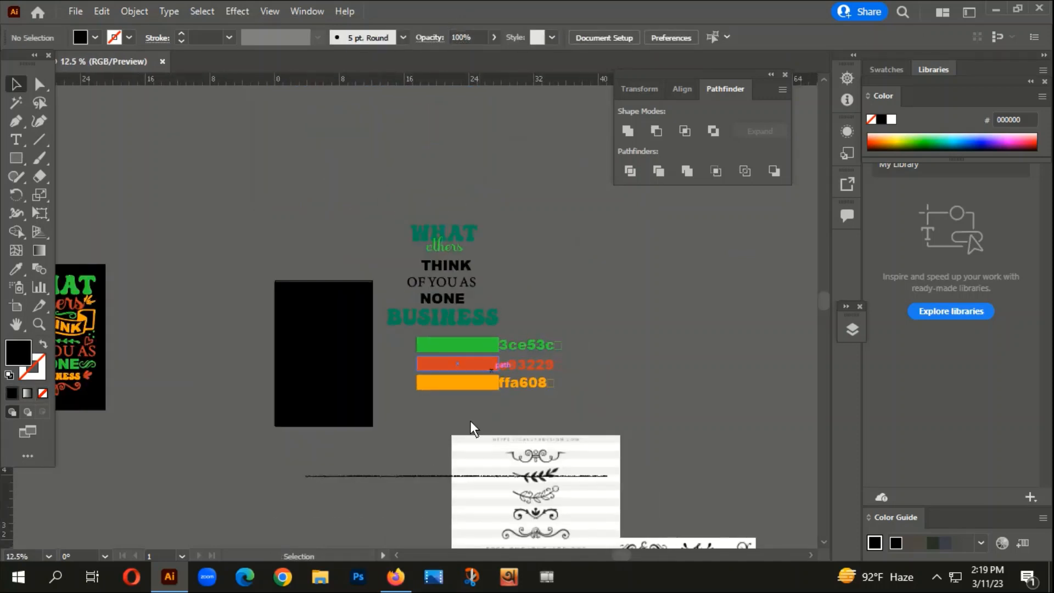
left_click_drag(391, 459, 384, 446)
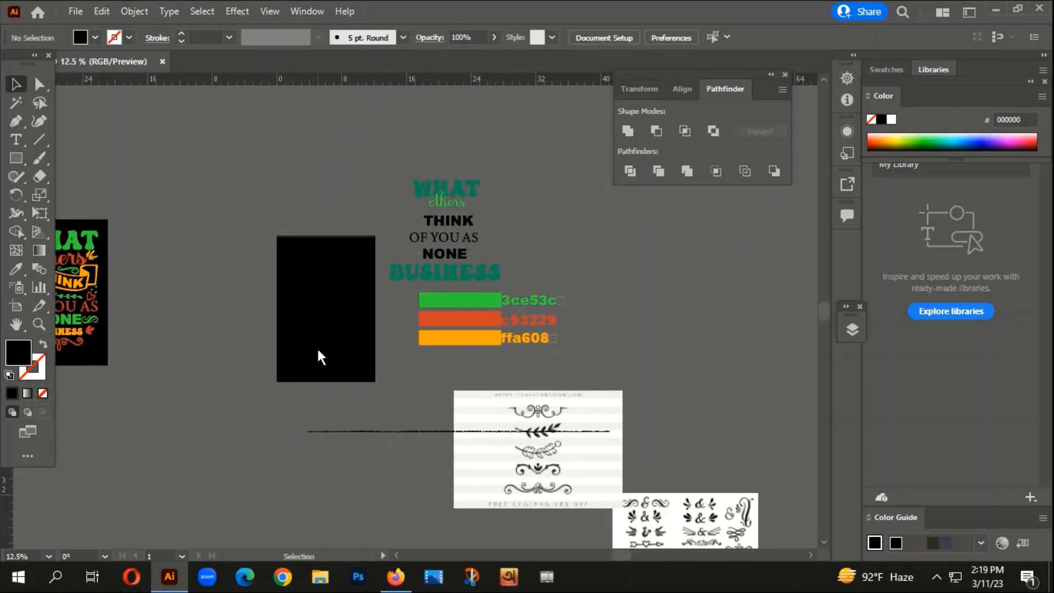
left_click_drag(350, 341, 417, 328)
left_click_drag(474, 294, 441, 285)
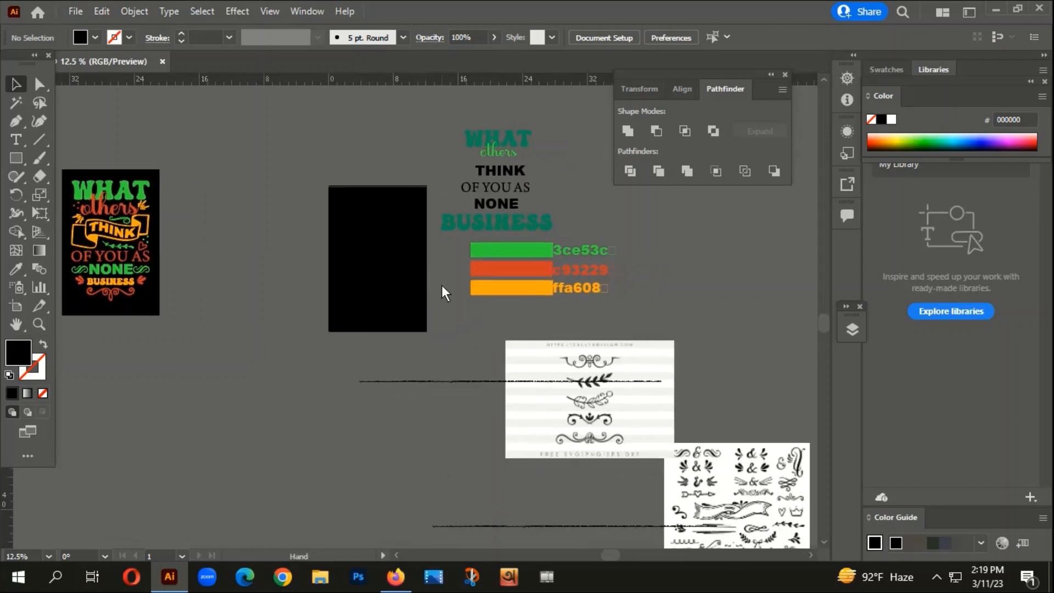
scroll(529, 148, "up", 2)
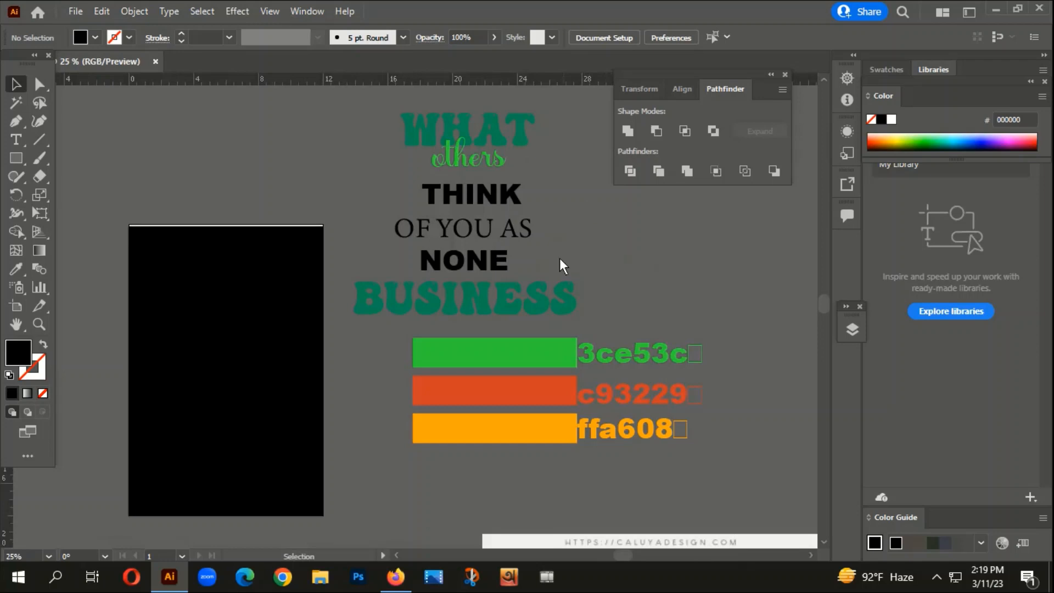
scroll(568, 269, "down", 1)
left_click_drag(423, 377, 433, 347)
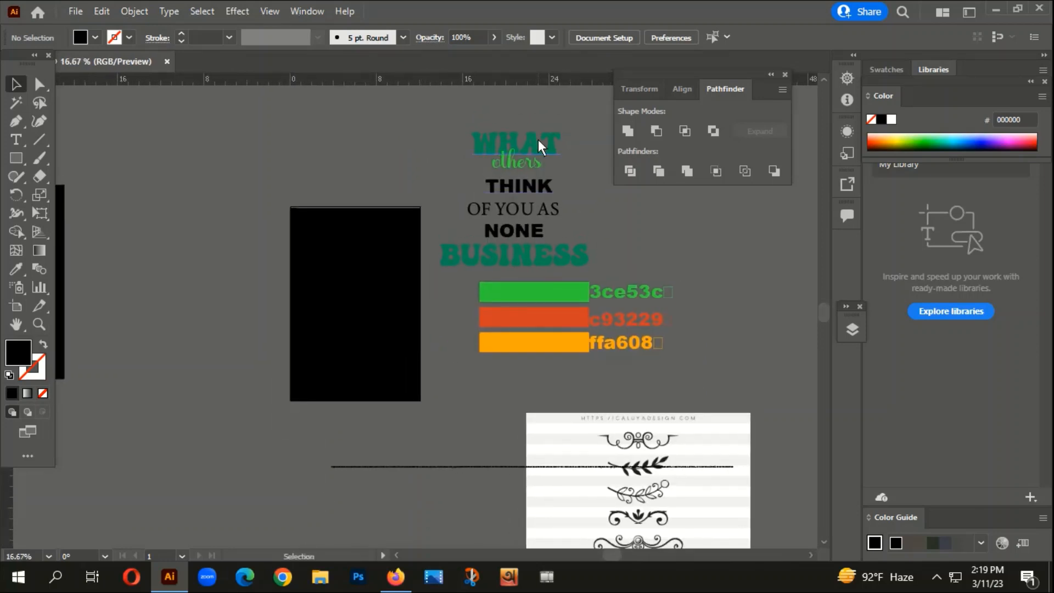
- Duplicate the whole stack of quote words to the area between the reference design and the artboard, and bring the copy to the front
left_click_drag(538, 140, 500, 188)
key("ctrl+z")
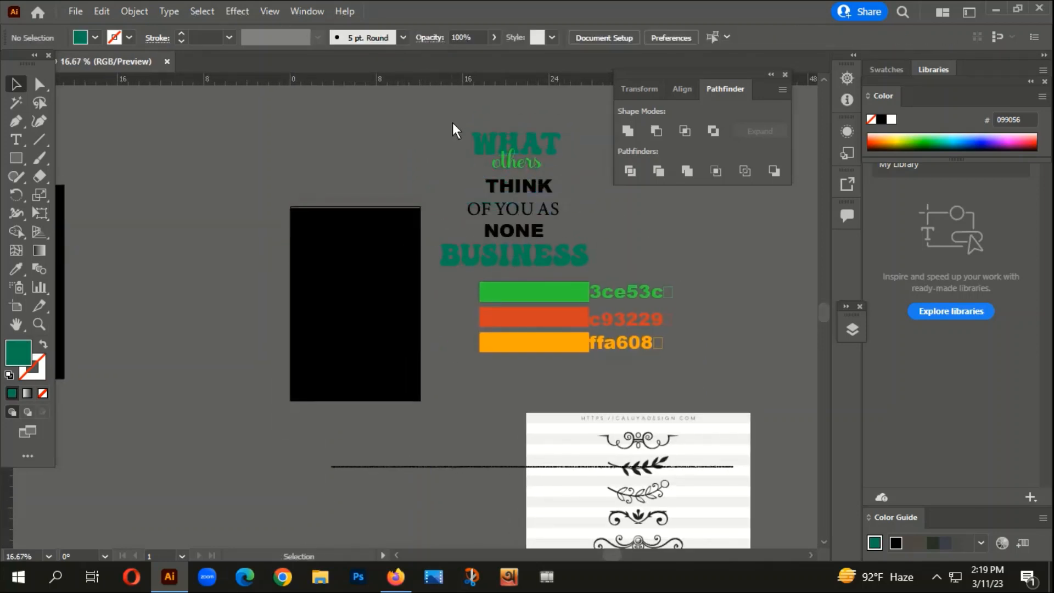
left_click_drag(532, 255, 207, 255)
left_click_drag(248, 355, 345, 335)
right_click(274, 159)
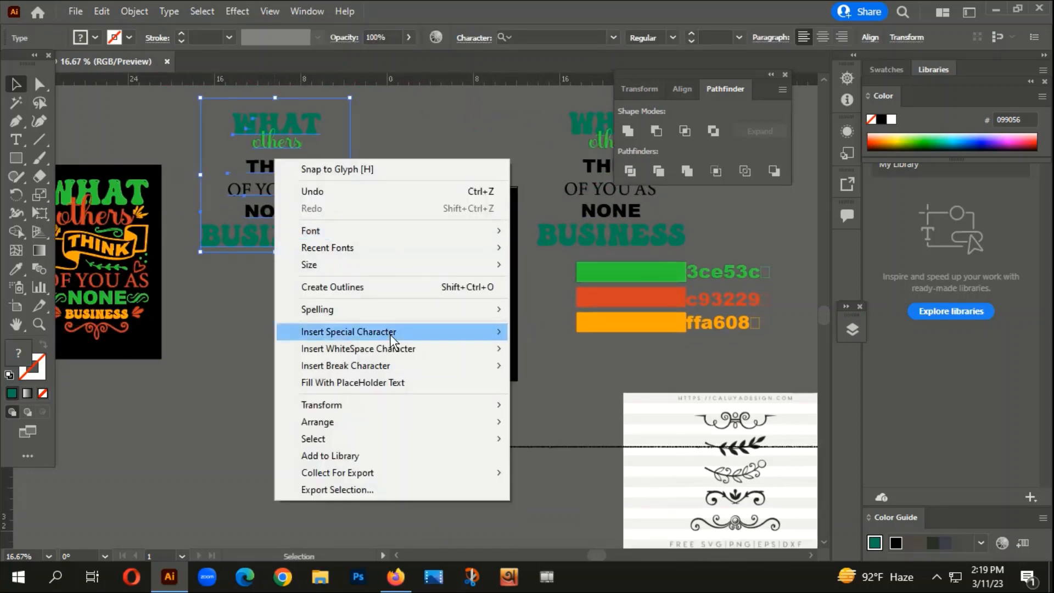
left_click(572, 423)
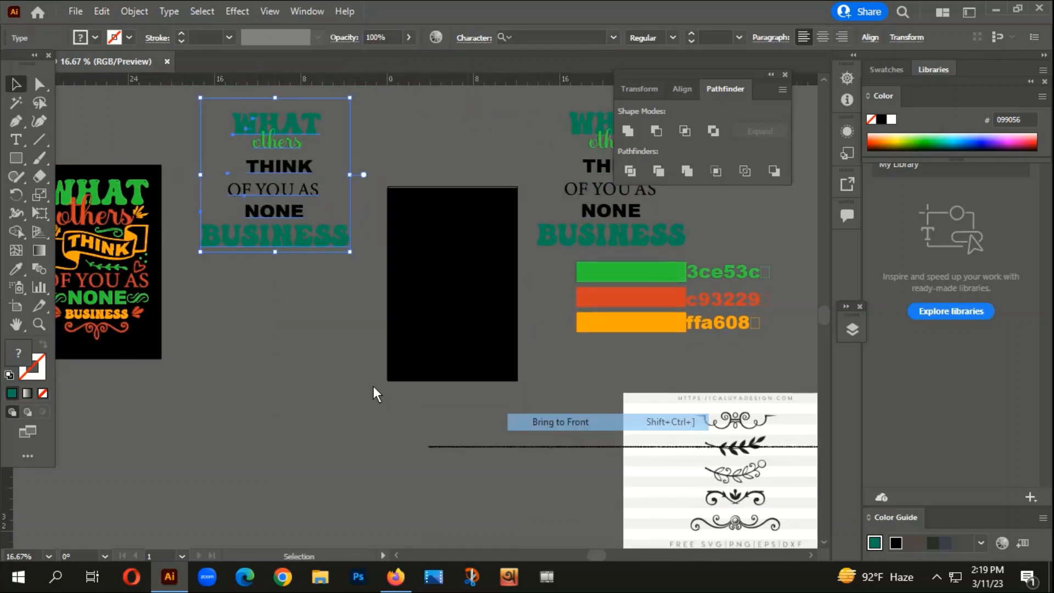
left_click(373, 387)
- Move the copied word WHAT onto the upper part of the black artboard and convert it to outlines
left_click_drag(485, 338, 396, 338)
left_click_drag(206, 115, 375, 199)
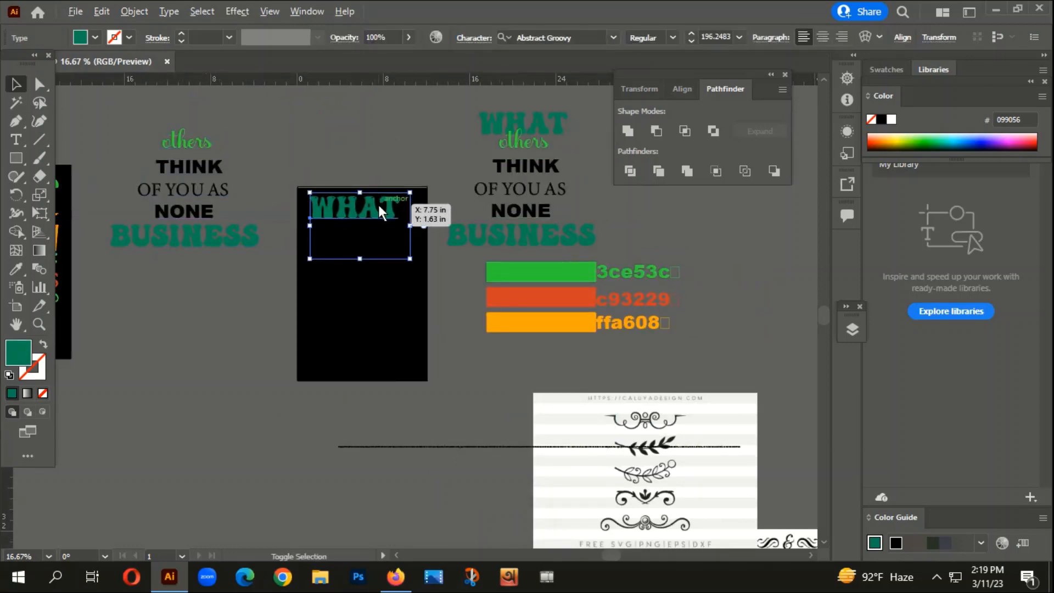
scroll(378, 205, "up", 3)
right_click(377, 202)
left_click(437, 347)
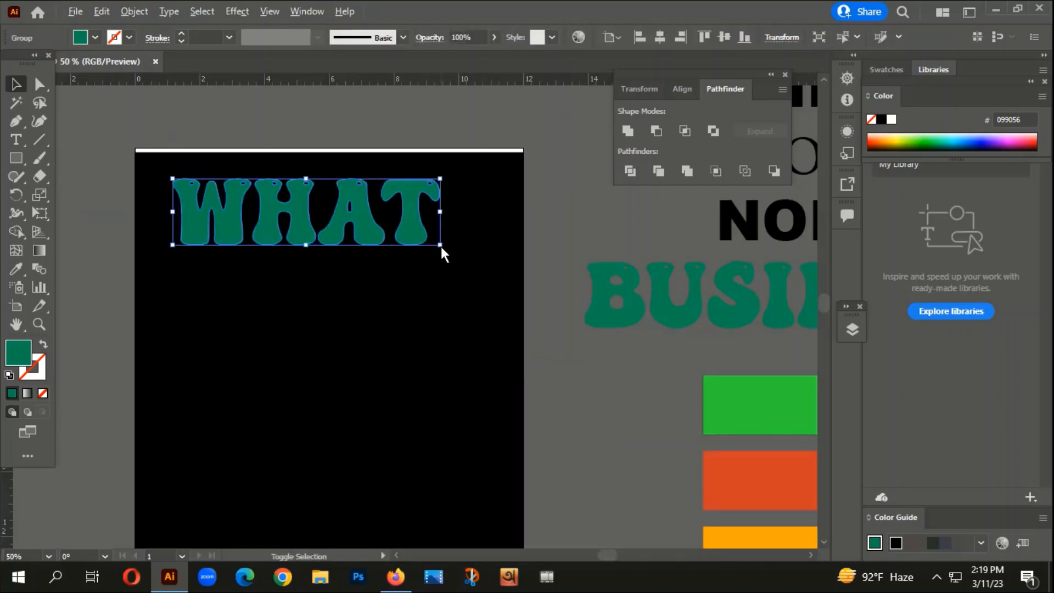
- Enlarge the outlined WHAT to nearly the artboard's width and centre it horizontally on the artboard
mouse_move(440, 246)
left_mouse_down()
mouse_move(468, 271)
mouse_move(446, 235)
left_mouse_up()
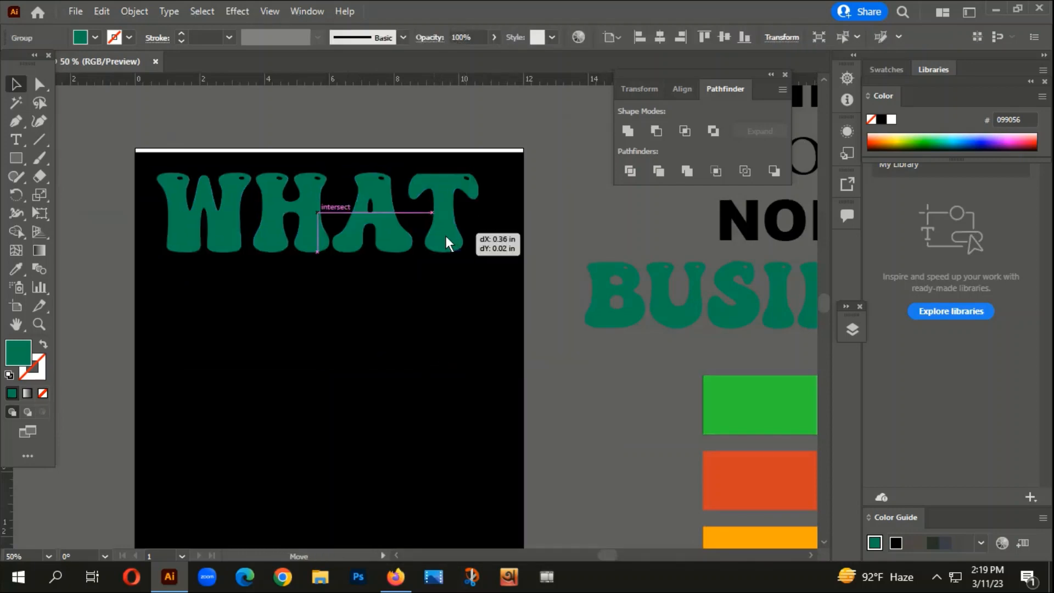
left_click(660, 37)
left_click(418, 310)
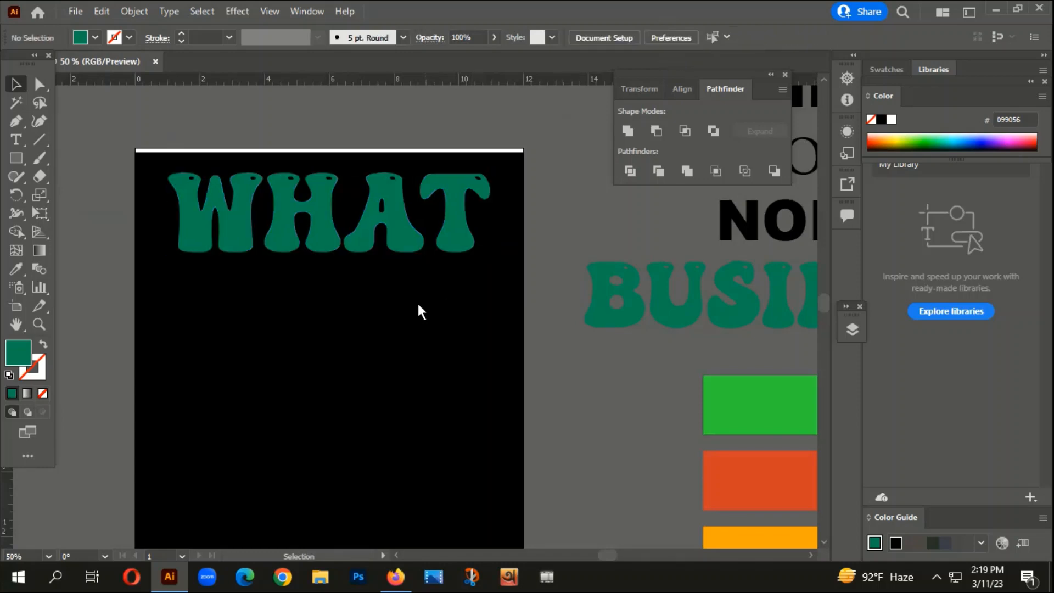
- Place a vertical guide along the left edge of the W in WHAT
scroll(346, 294, "down", 1)
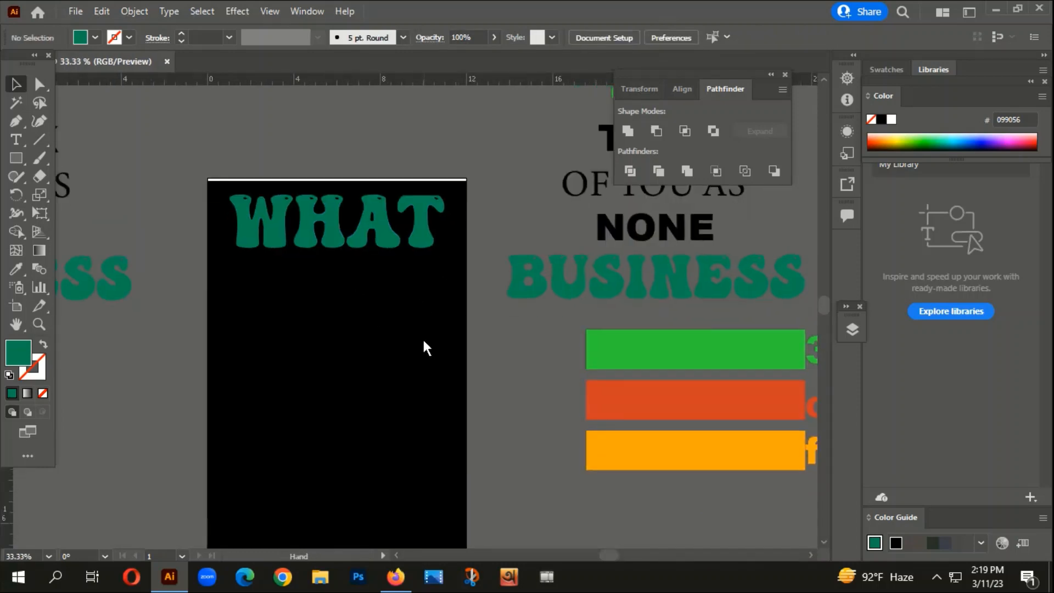
left_click_drag(423, 337, 466, 313)
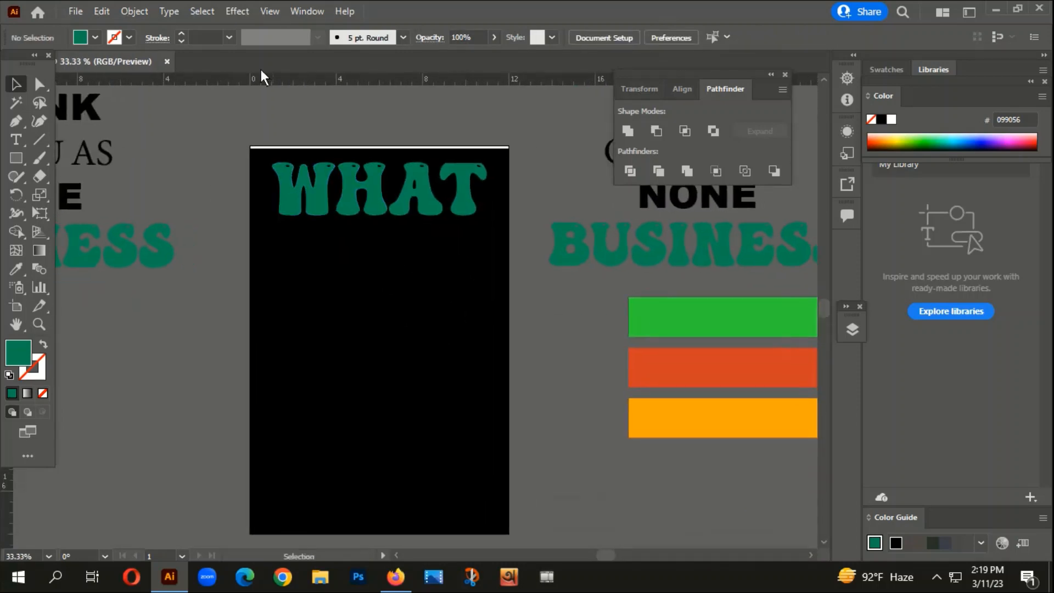
left_click_drag(5, 495, 272, 440)
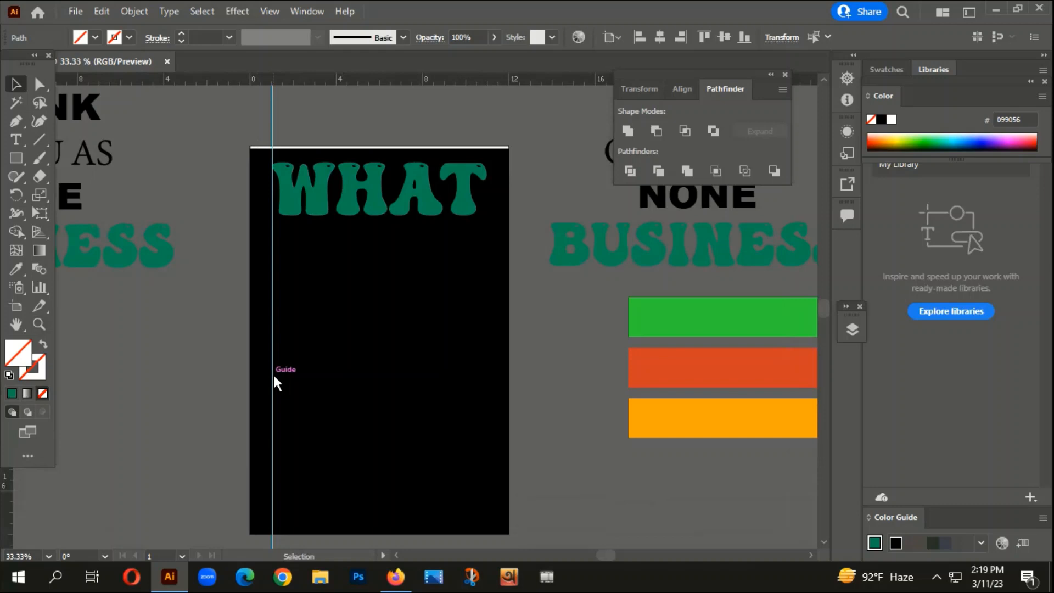
left_click_drag(273, 373, 764, 390)
key("ctrl+z")
- Duplicate the vertical guide and align the copy precisely with the right edge of the T in WHAT
scroll(280, 191, "up", 2)
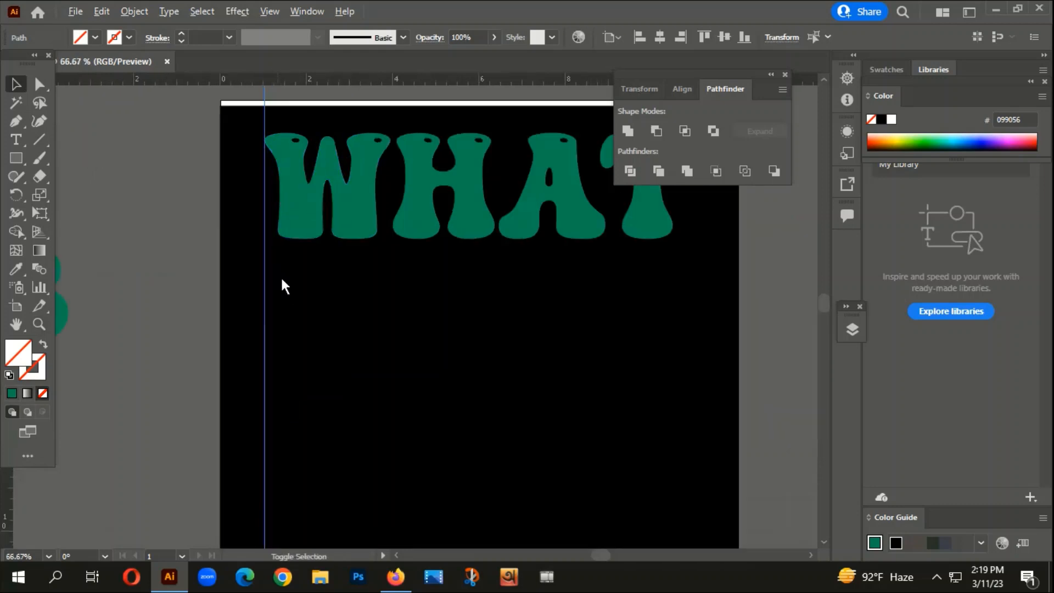
left_click_drag(266, 387, 681, 411)
left_click_drag(611, 328, 425, 374)
scroll(527, 155, "up", 2)
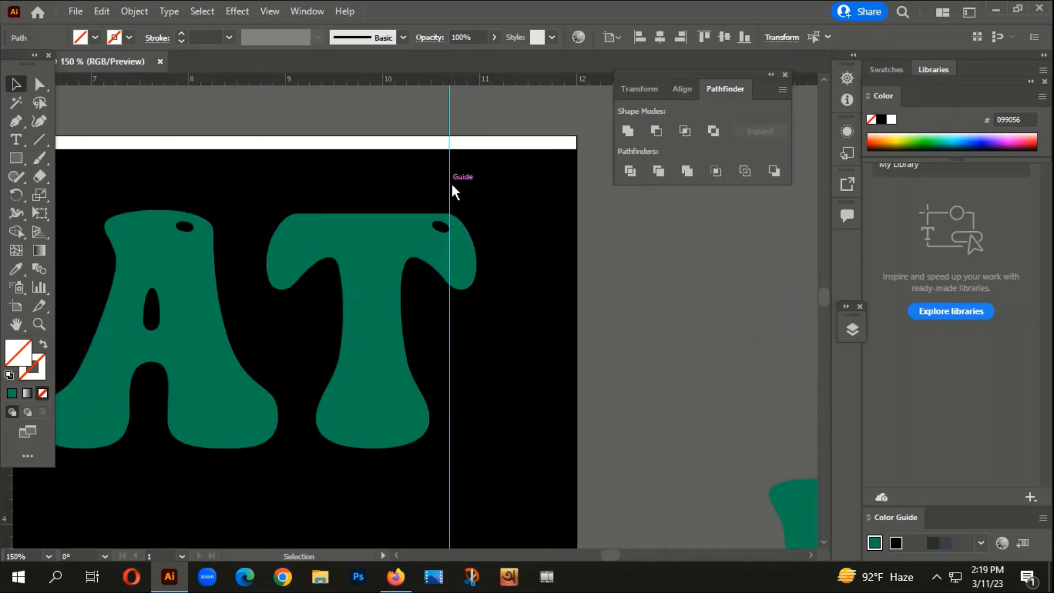
left_click_drag(452, 187, 476, 195)
scroll(528, 346, "down", 3)
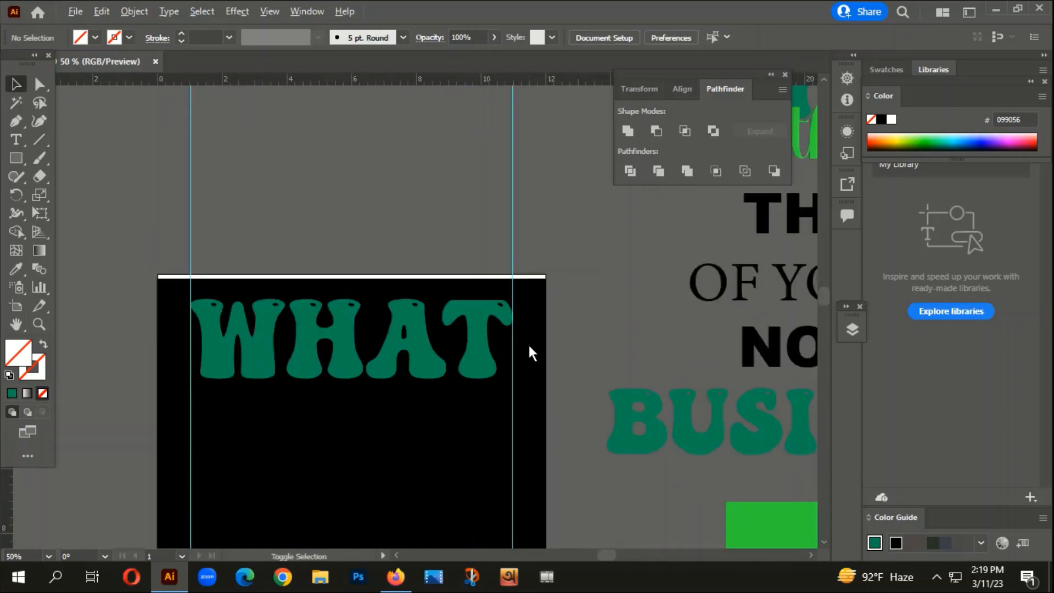
- Examine the layout and colours of the finished reference design against the guided artboard and the colour bars
scroll(529, 345, "down", 1)
left_click_drag(451, 471, 726, 343)
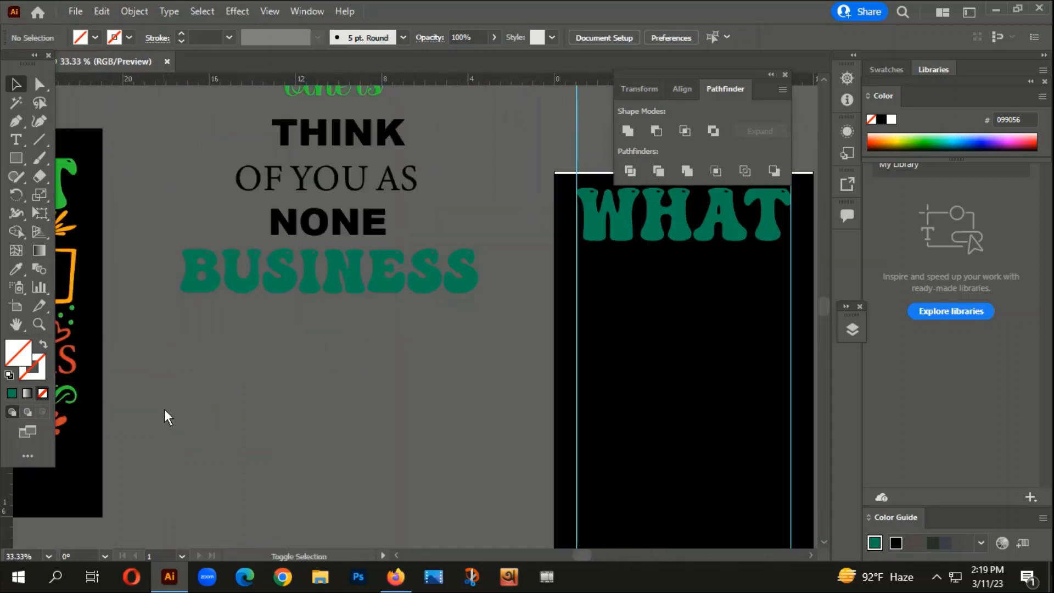
scroll(164, 411, "down", 2)
left_click_drag(247, 449, 396, 410)
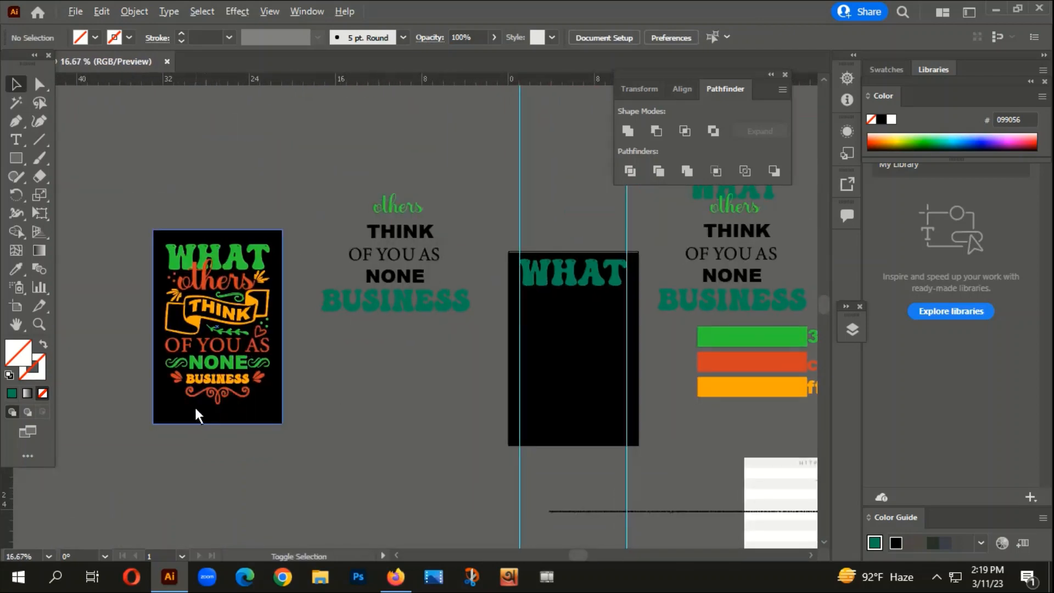
scroll(194, 405, "up", 1)
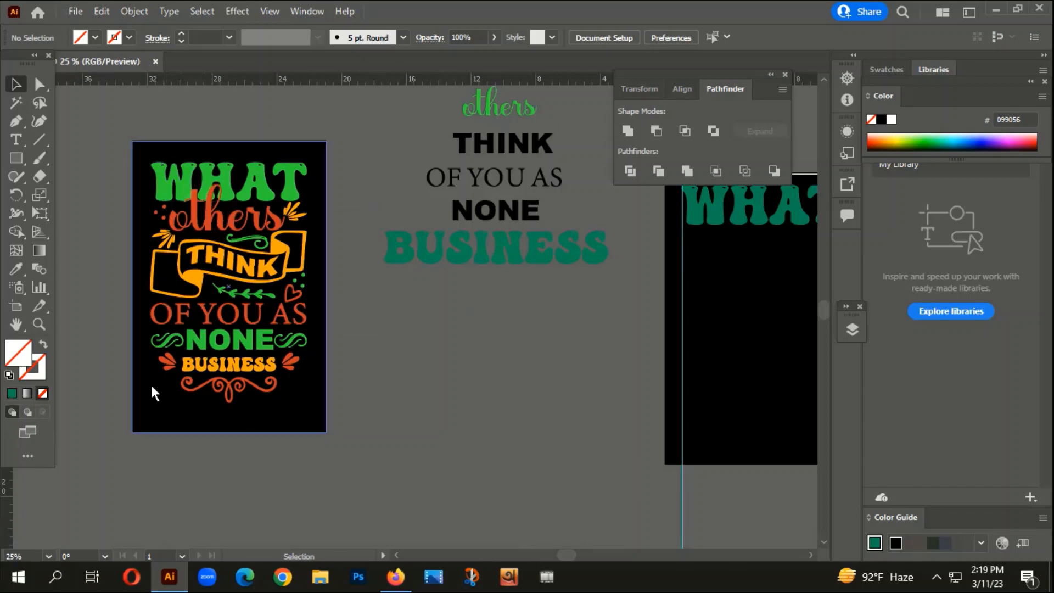
scroll(129, 288, "down", 2)
left_click_drag(502, 389, 337, 351)
scroll(310, 275, "up", 2)
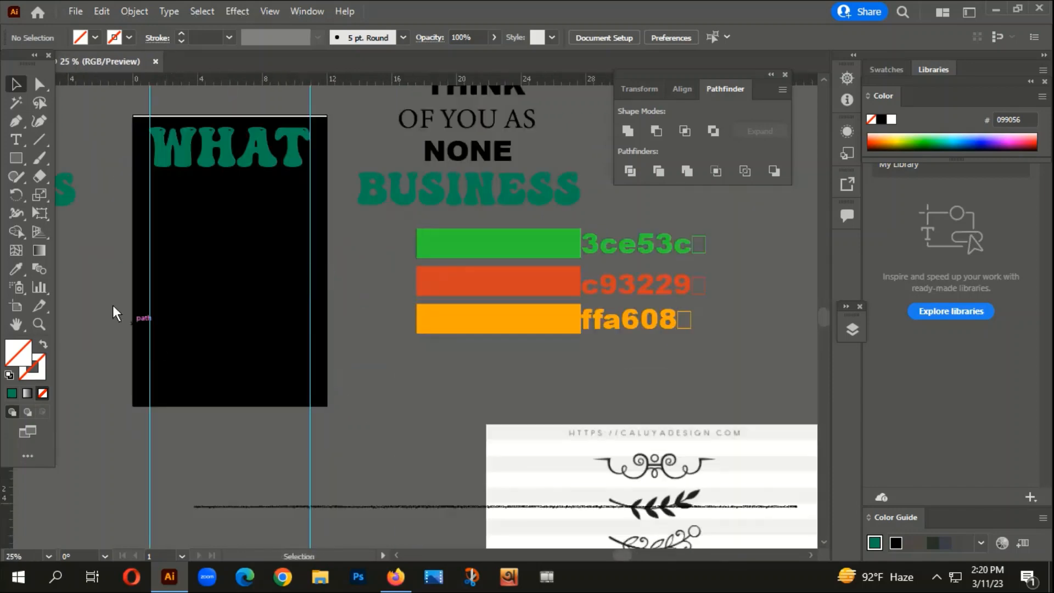
left_click_drag(147, 312, 337, 375)
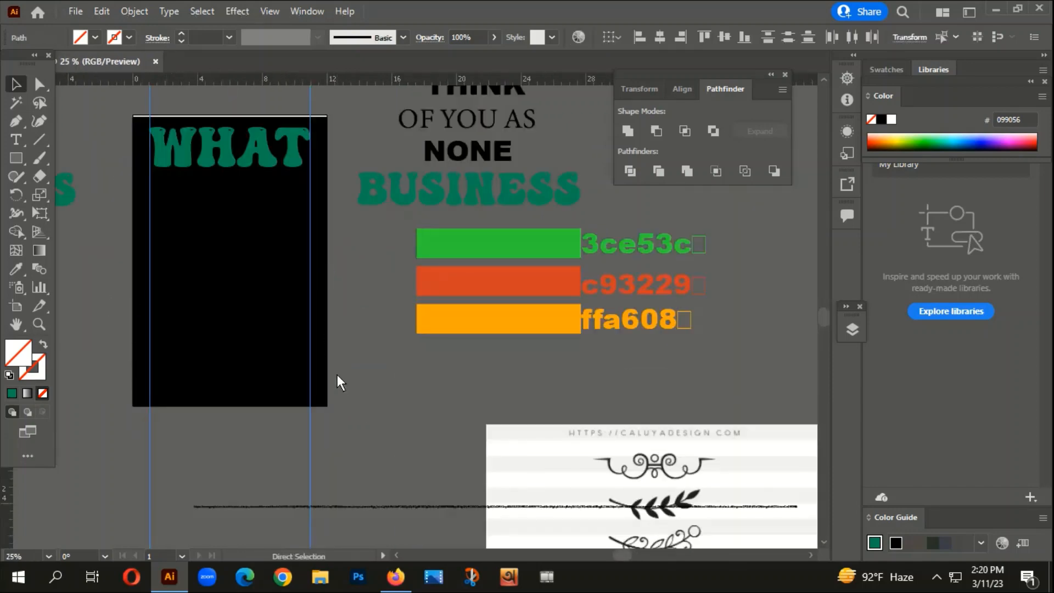
left_click(337, 374)
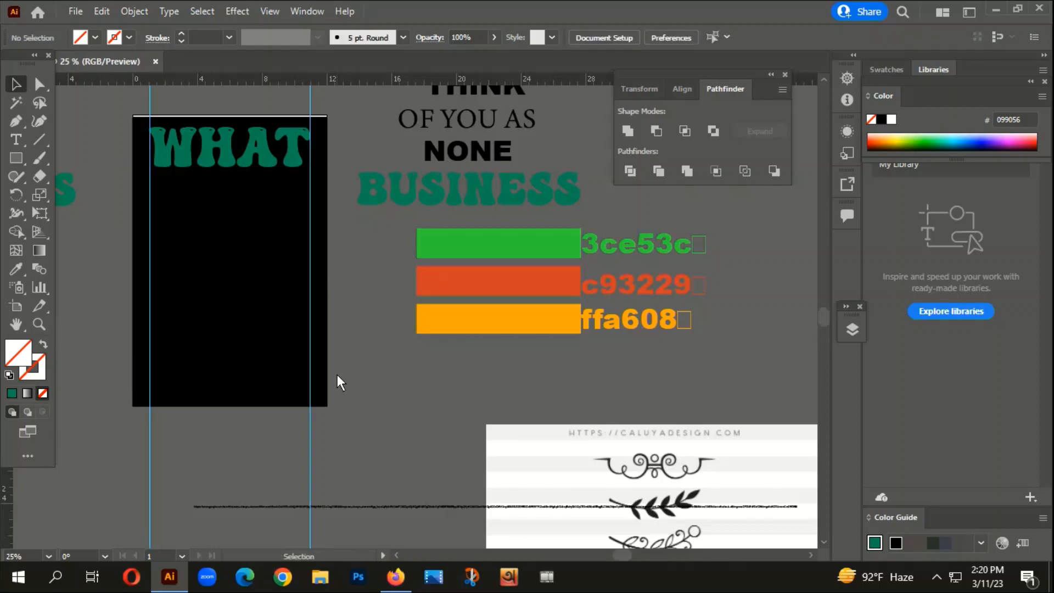
- Recolour the outlined WHAT with the green sampled from the 3ce53c colour bar, using the Eyedropper, and deselect it
scroll(330, 366, "down", 1)
scroll(258, 362, "down", 1)
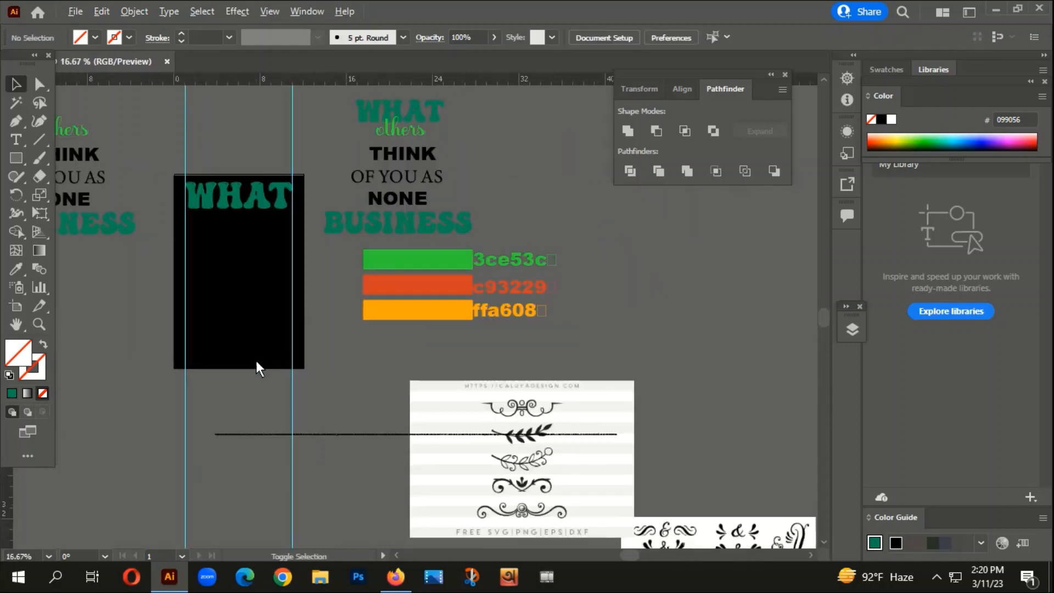
left_click(208, 193)
left_click_drag(249, 269, 318, 298)
key("i")
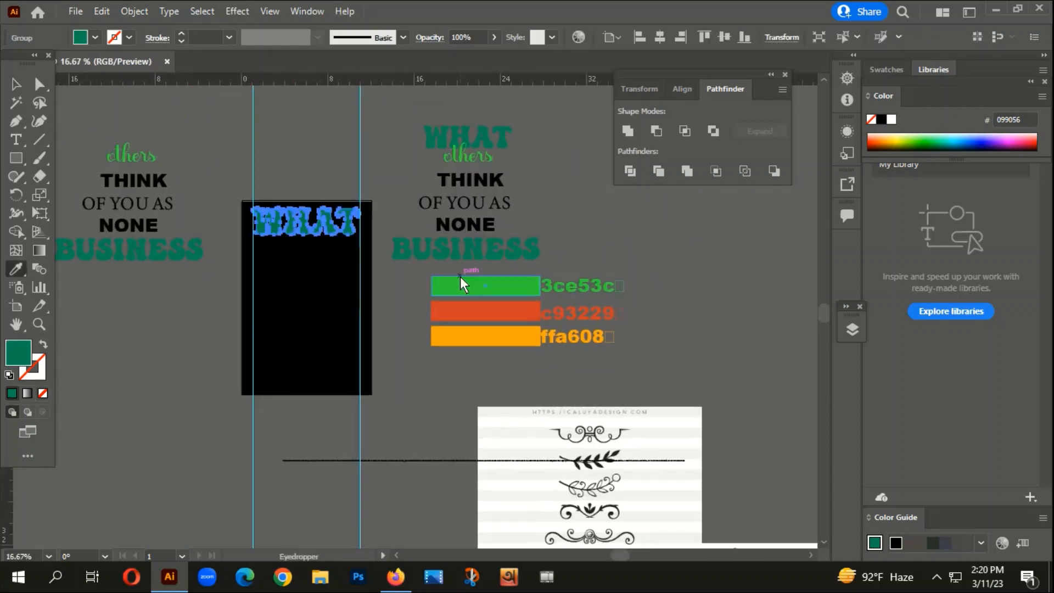
left_click(461, 284)
left_click(16, 85)
left_click(150, 124)
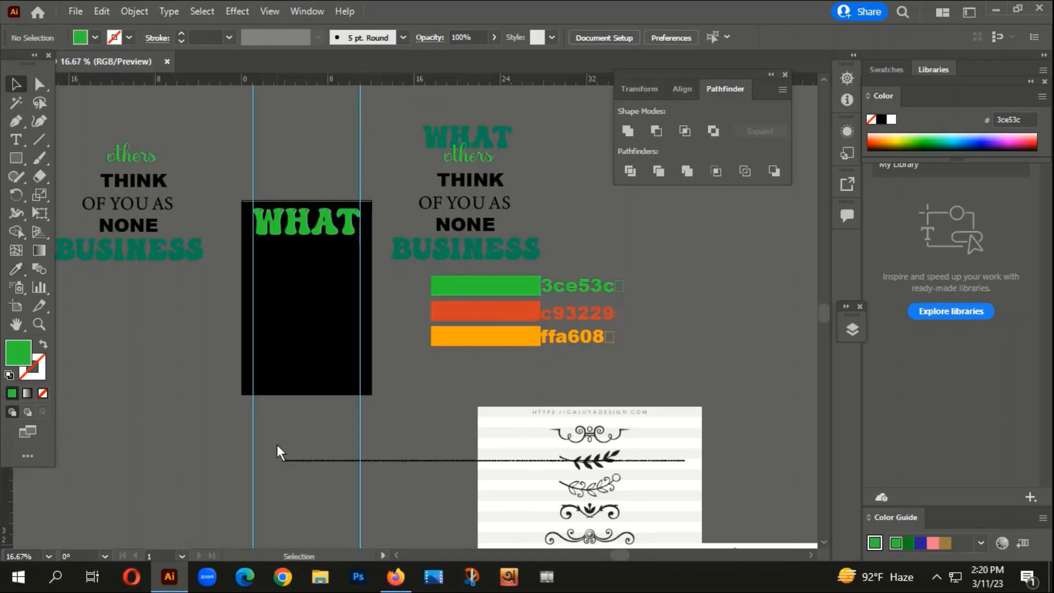
scroll(277, 444, "up", 1)
left_click(476, 173)
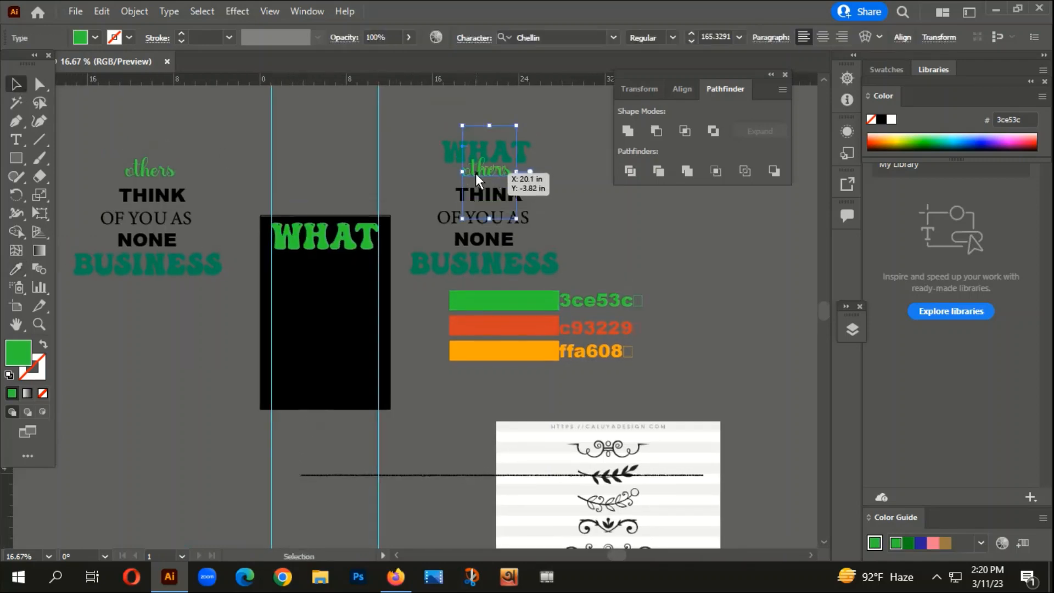
left_click_drag(473, 173, 317, 269)
key("ctrl+z")
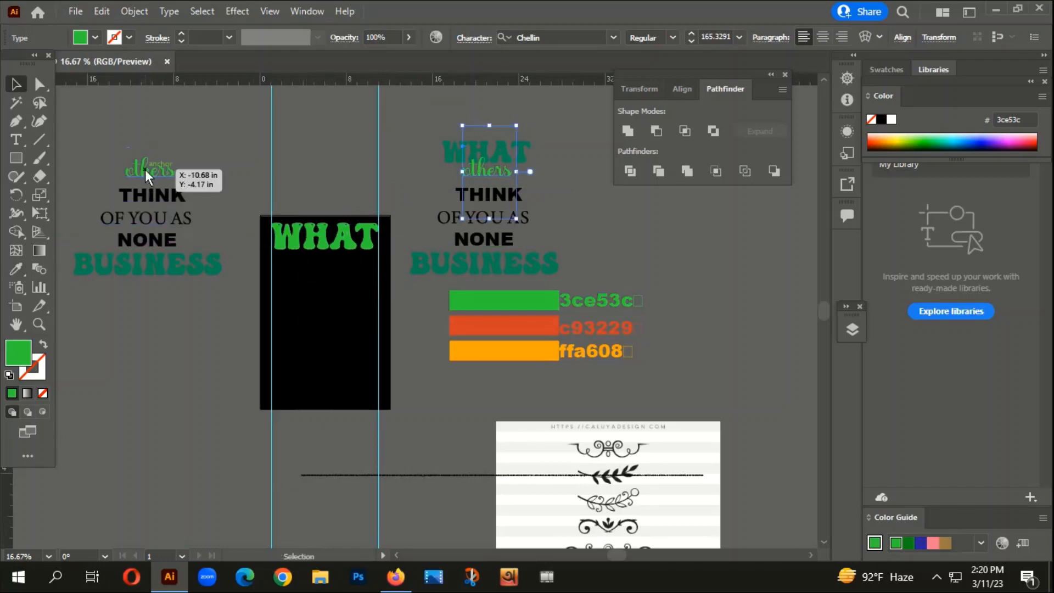
- Place a copy of the green script word "others" beneath WHAT on the black artboard and convert it to outlines
left_click_drag(146, 169, 325, 258)
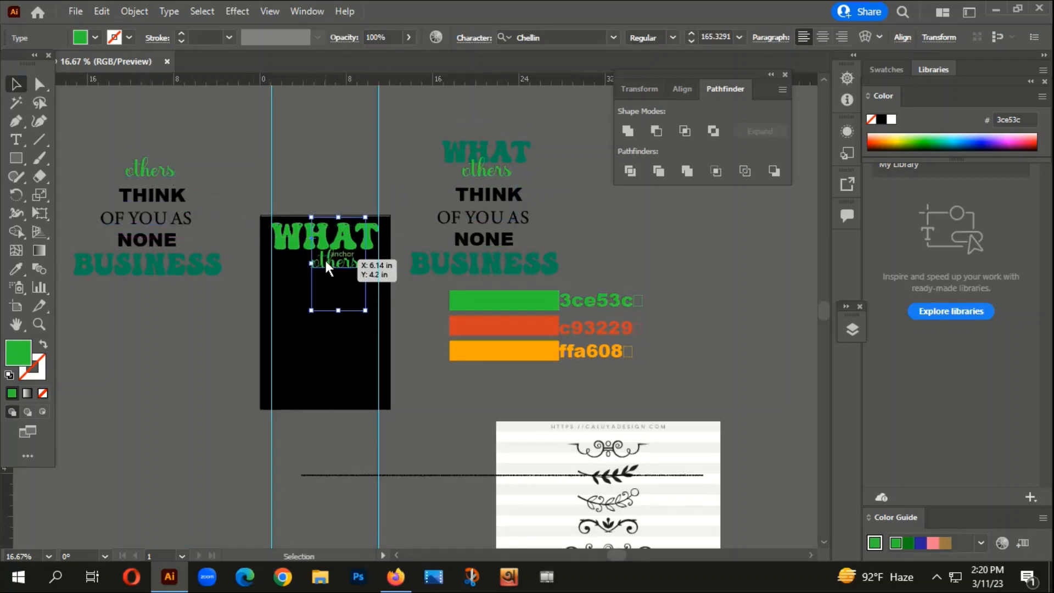
right_click(325, 258)
left_click(390, 348)
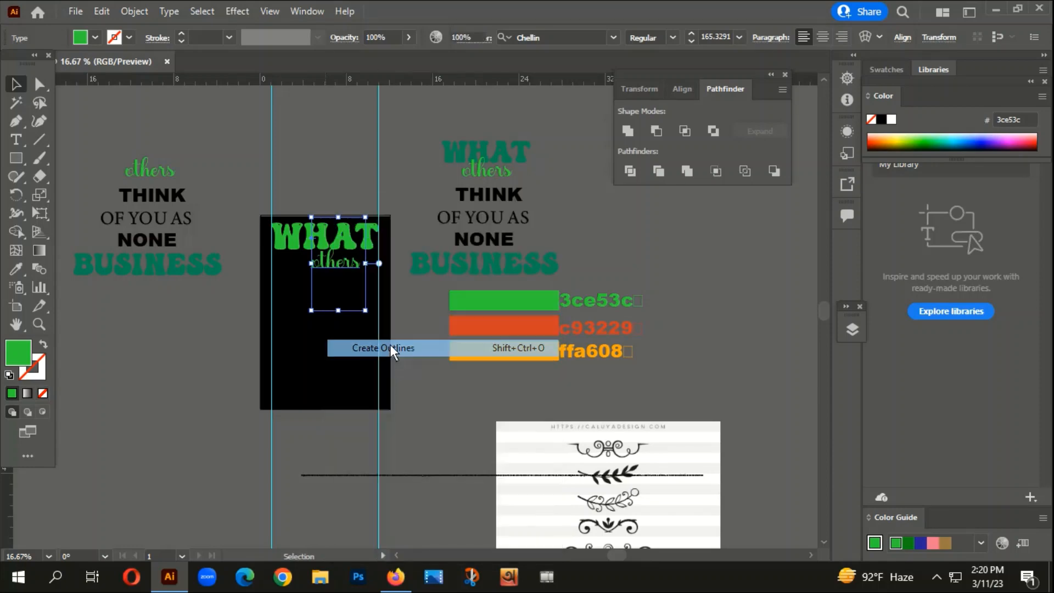
scroll(390, 348, "down", 1)
scroll(329, 398, "left", 1)
scroll(330, 398, "left", 2)
scroll(399, 377, "right", 1)
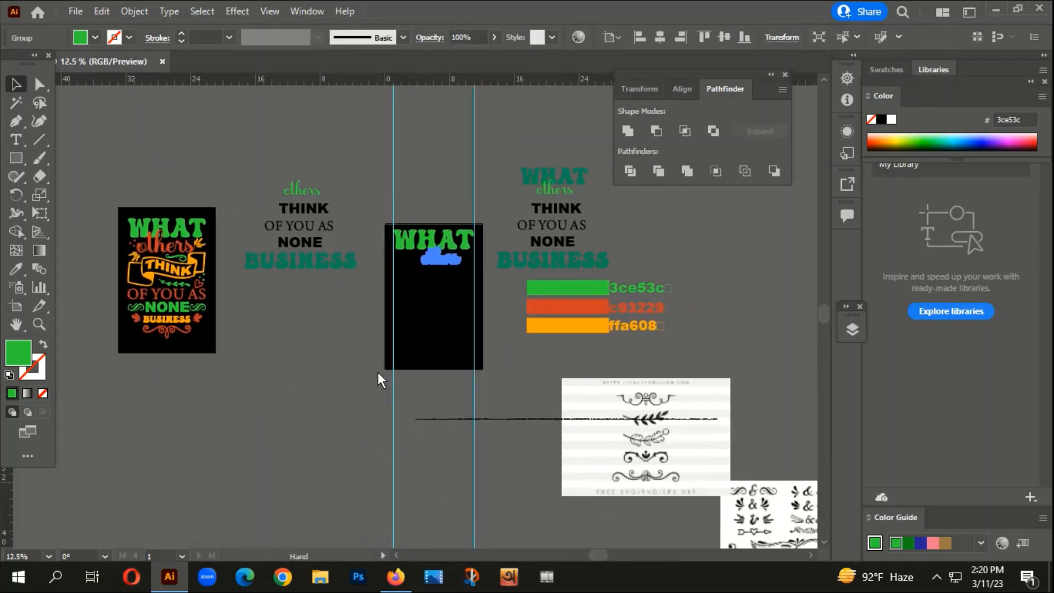
- Recolour the outlined "others" with the red sampled from the c93229 colour bar, using the Eyedropper
scroll(466, 263, "up", 2)
scroll(467, 262, "up", 1)
scroll(442, 295, "right", 3)
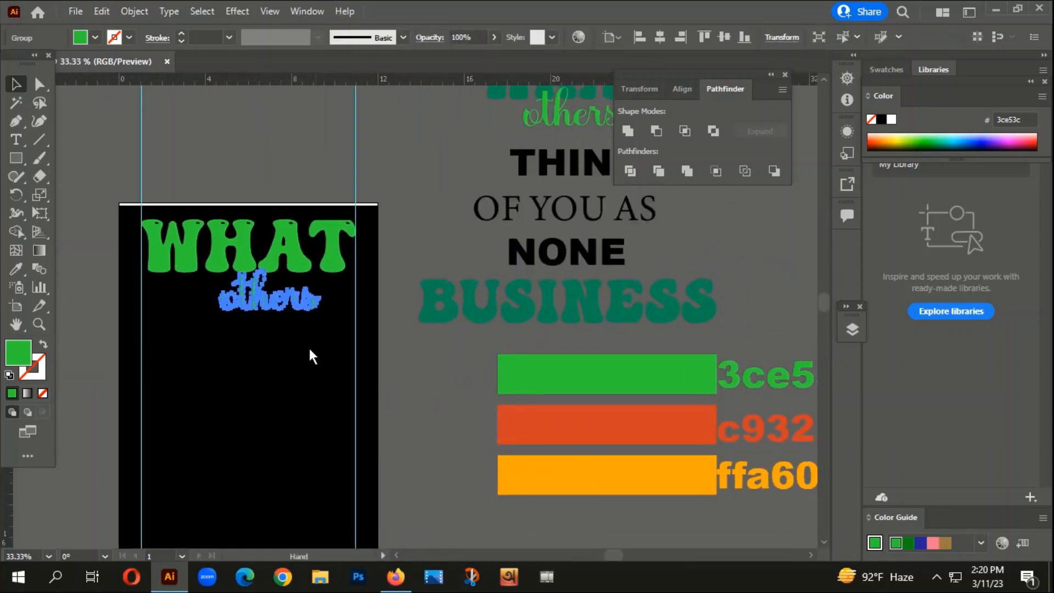
key("i")
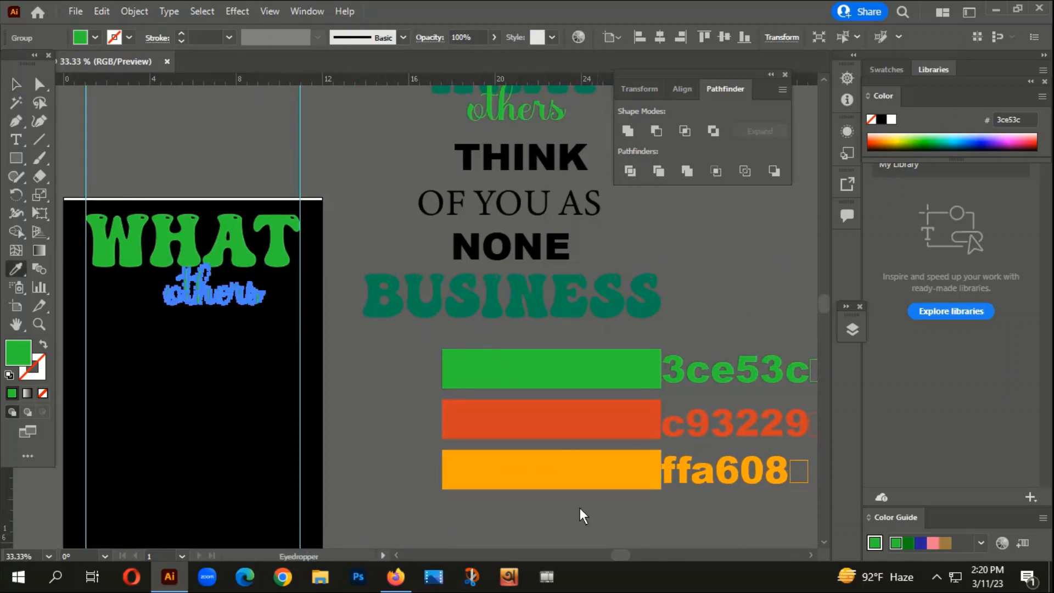
left_click(581, 415)
left_click(15, 85)
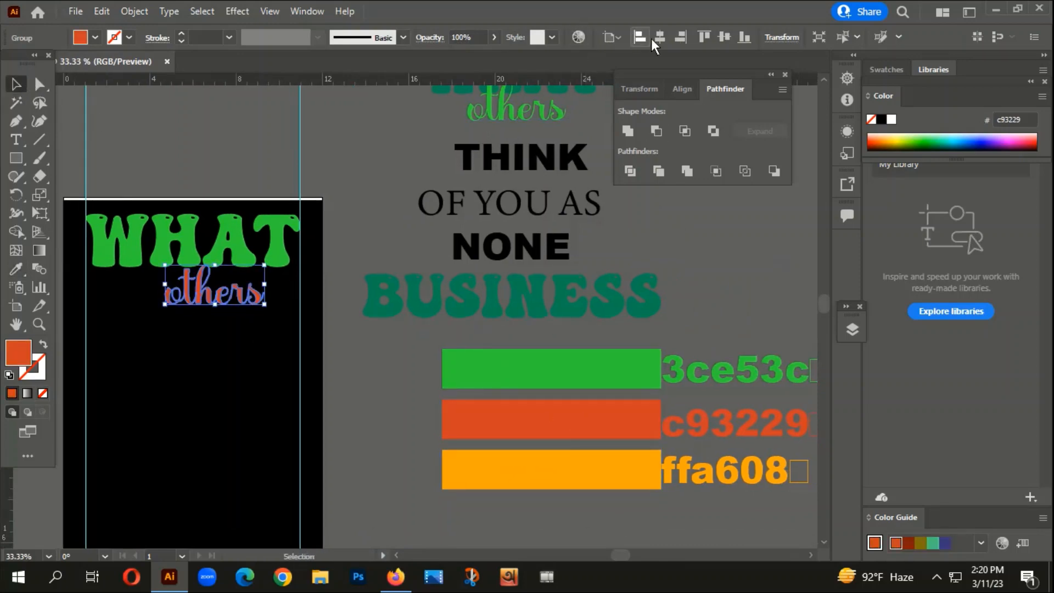
- Enlarge the outlined "others" to about 8.12 by 3.25 in so it overlaps WHAT, and centre it horizontally on the artboard
left_click_drag(243, 265, 281, 239)
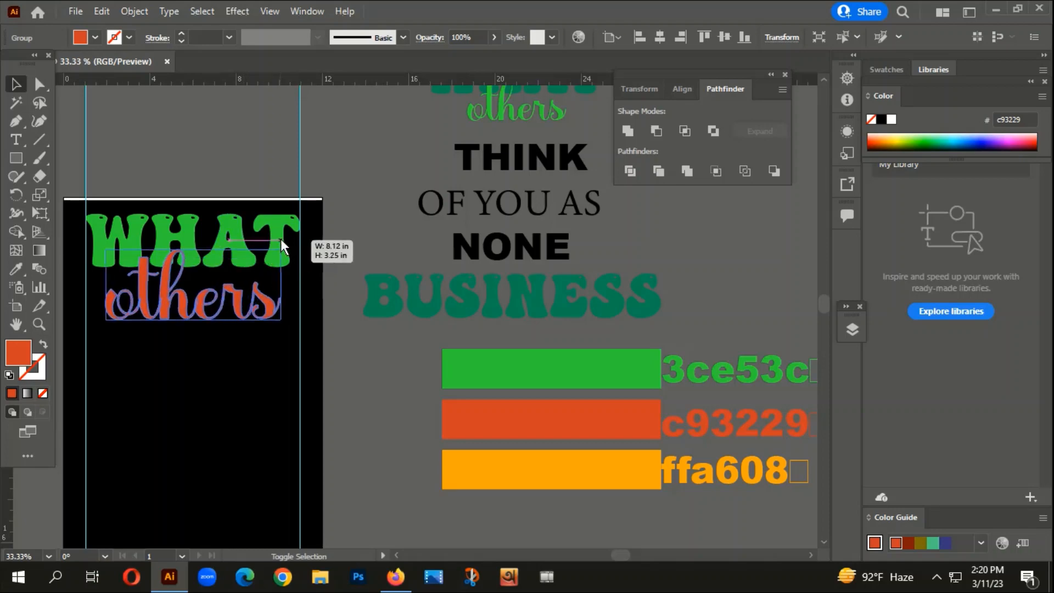
left_click(329, 301)
left_click_drag(348, 363, 367, 304)
scroll(414, 328, "down", 3)
scroll(391, 296, "up", 3)
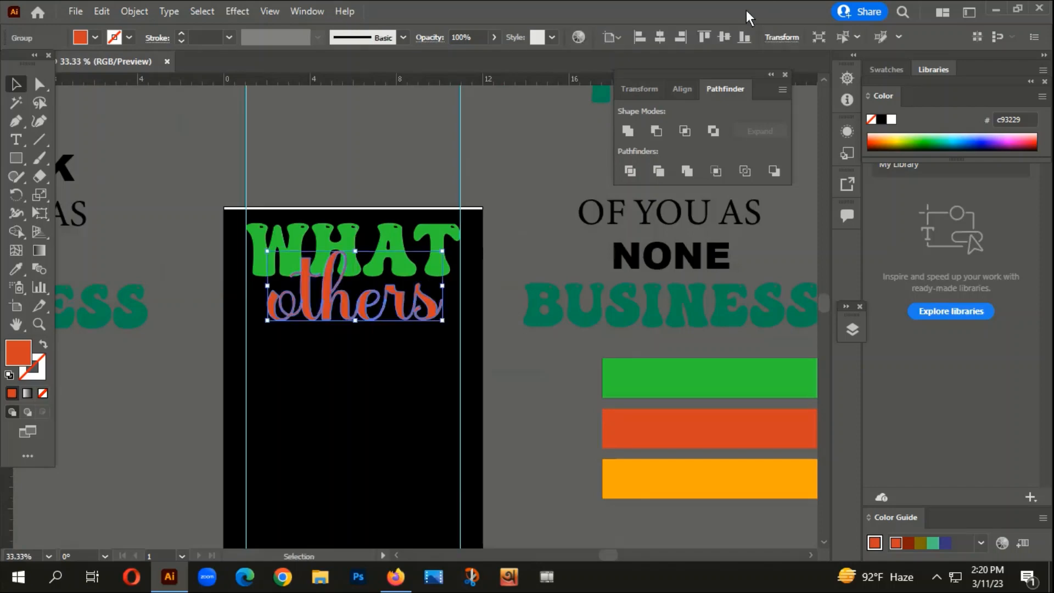
left_click(660, 38)
left_click(424, 311)
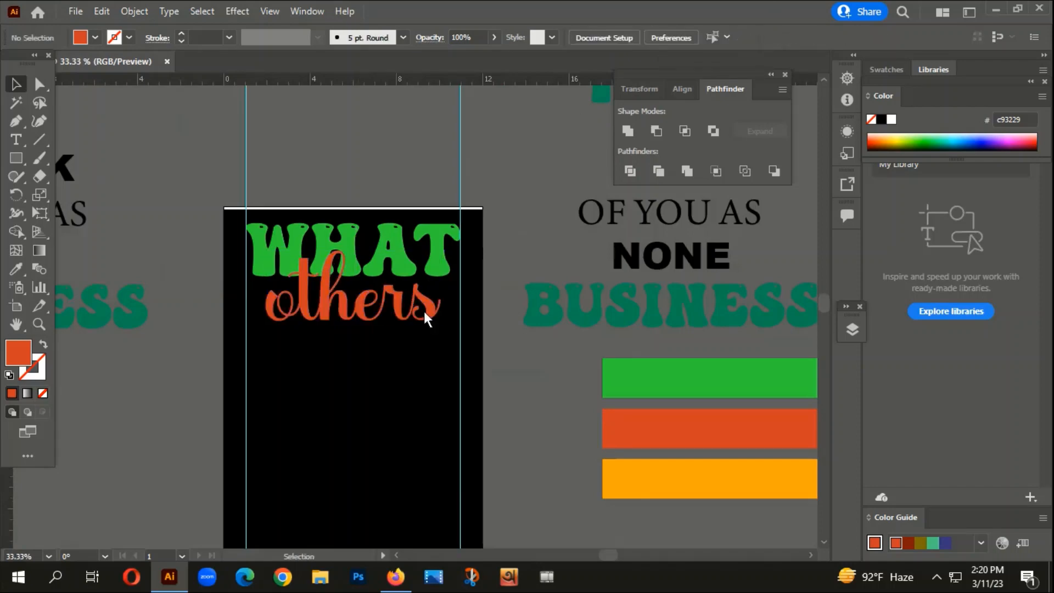
- Scale the red "others" down slightly around its centre beneath WHAT and deselect it
scroll(431, 285, "up", 1)
left_click(430, 282)
left_click_drag(445, 234, 437, 239)
left_click(362, 385)
scroll(362, 385, "down", 3)
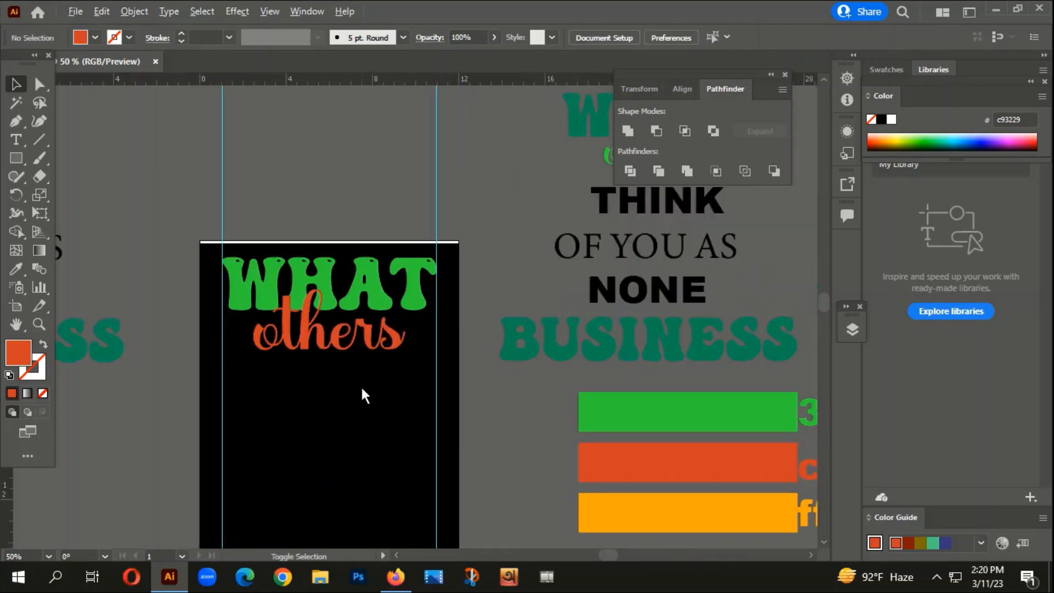
- Examine the ornaments in the finished reference design and the two black-and-white ornament sheets beside the artboard
left_click_drag(331, 455, 483, 367)
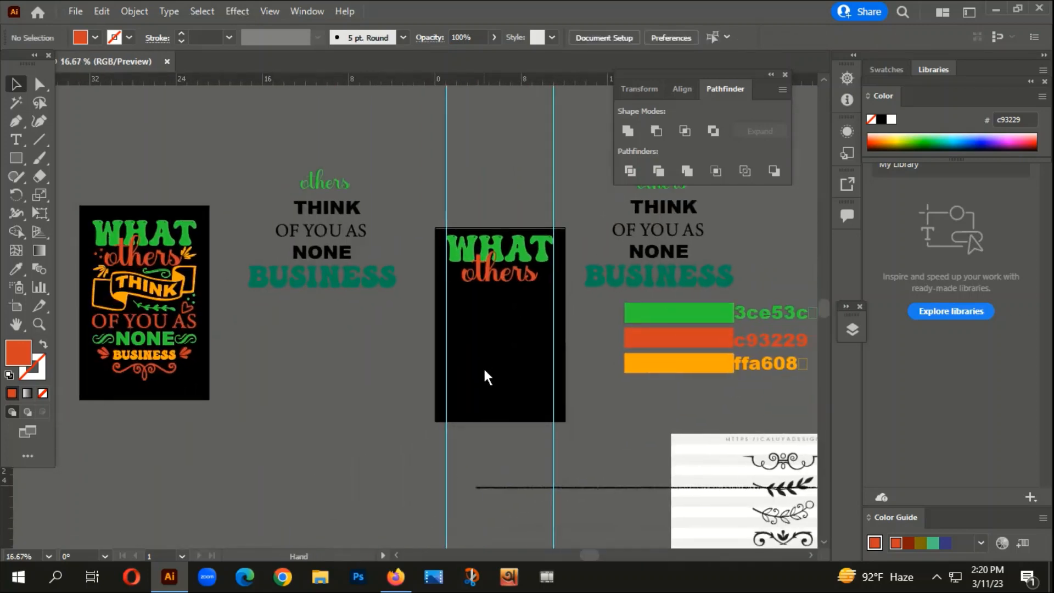
scroll(112, 302, "up", 1)
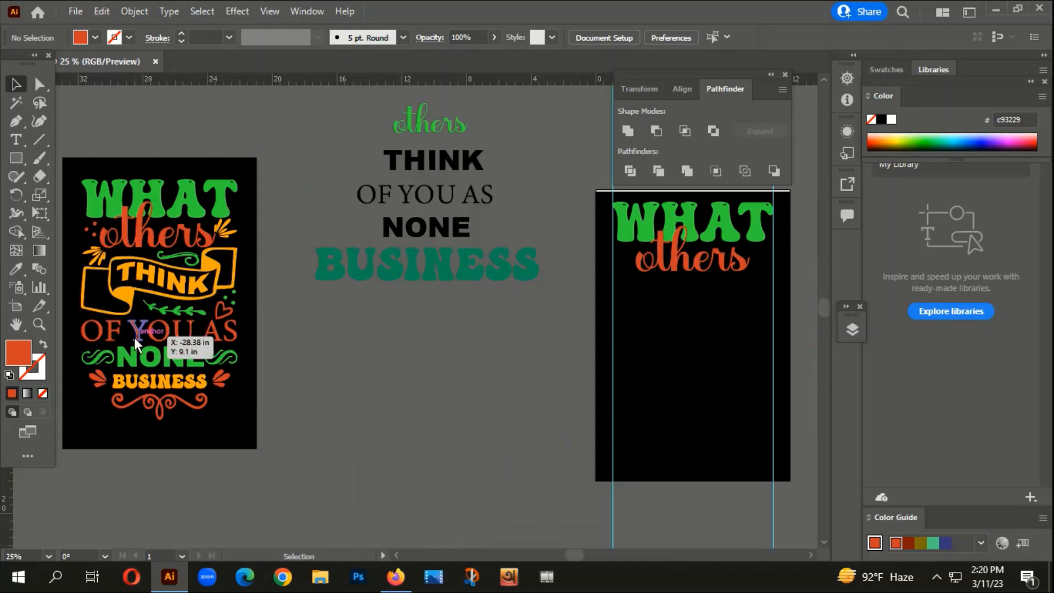
scroll(122, 356, "down", 3)
scroll(122, 356, "down", 1)
left_click_drag(362, 457, 301, 383)
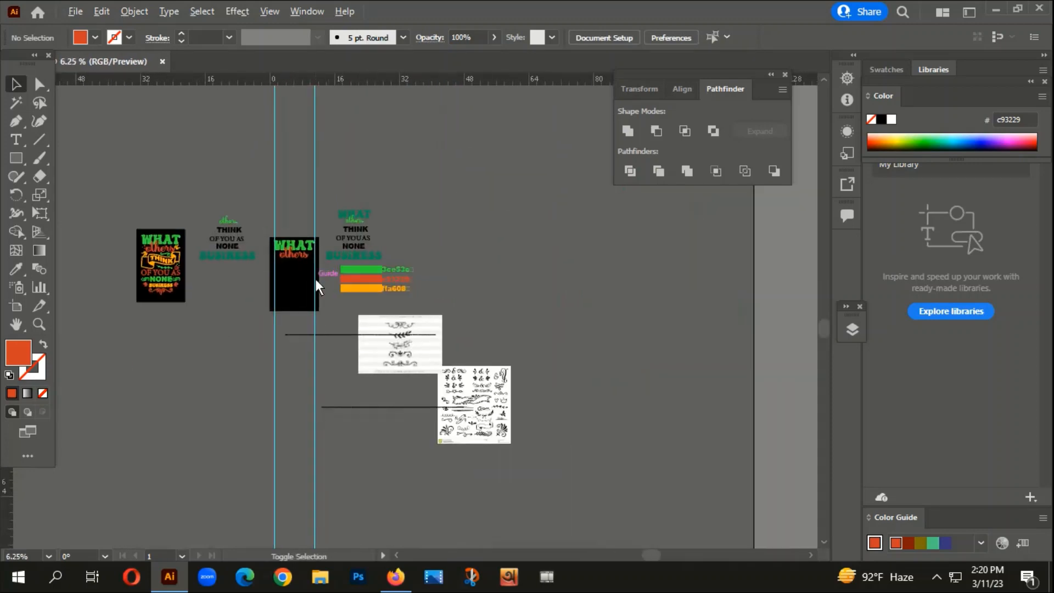
scroll(315, 278, "up", 2)
scroll(312, 279, "down", 2)
scroll(489, 370, "up", 3)
scroll(475, 344, "up", 1)
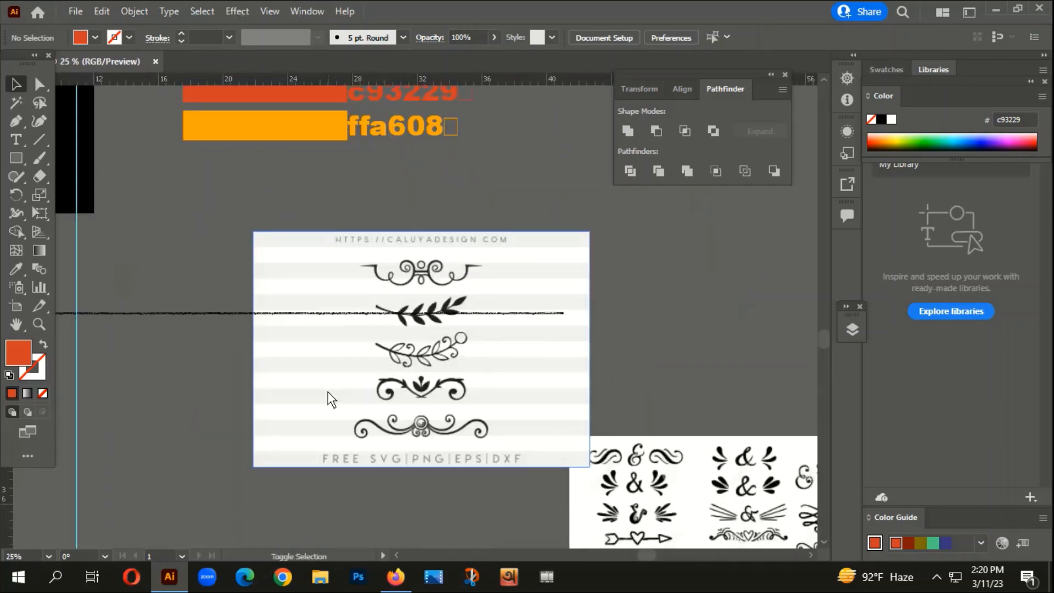
scroll(327, 390, "down", 3)
left_click_drag(634, 487, 641, 348)
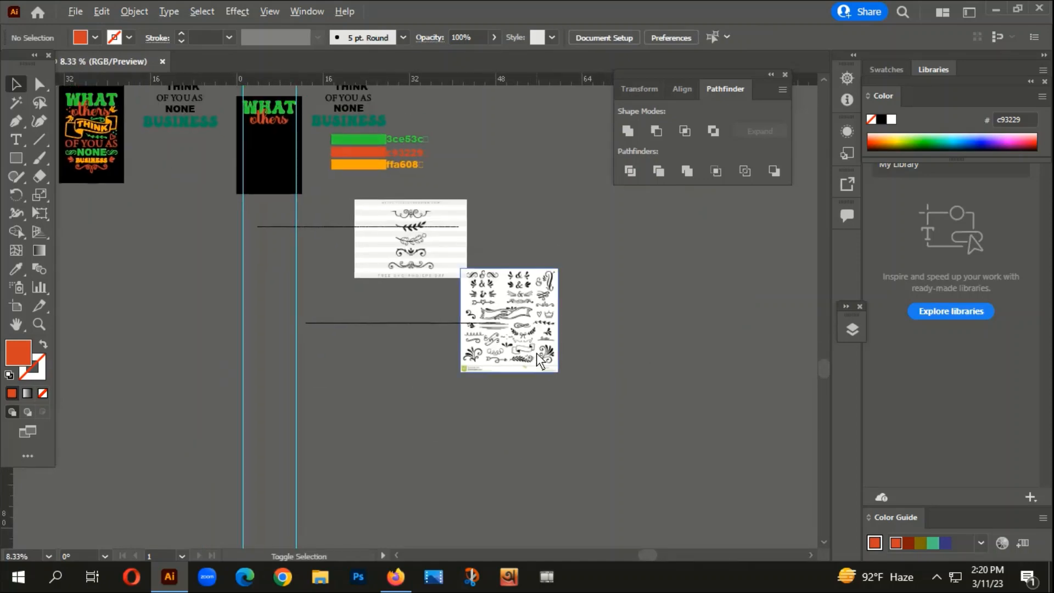
- Switch to Firefox and search Google for "text design element" in a new tab
left_click(395, 577)
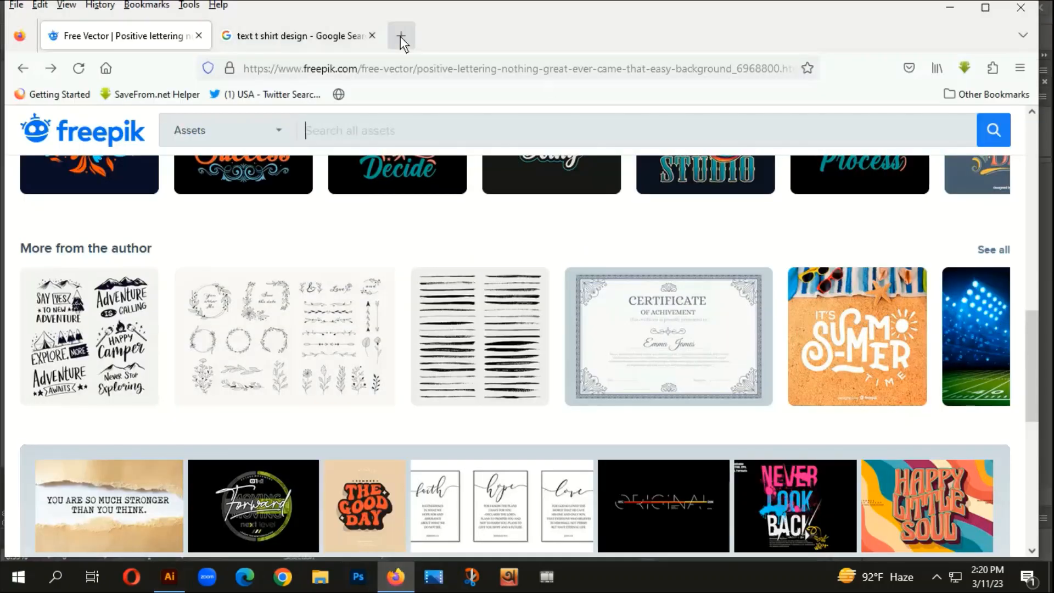
left_click(401, 36)
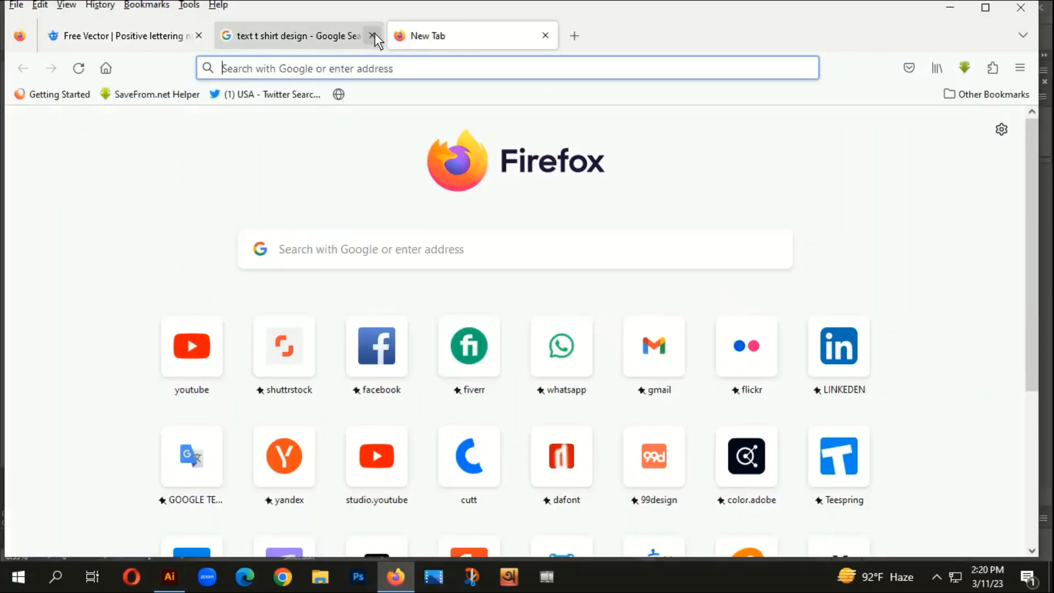
left_click(349, 71)
type("te")
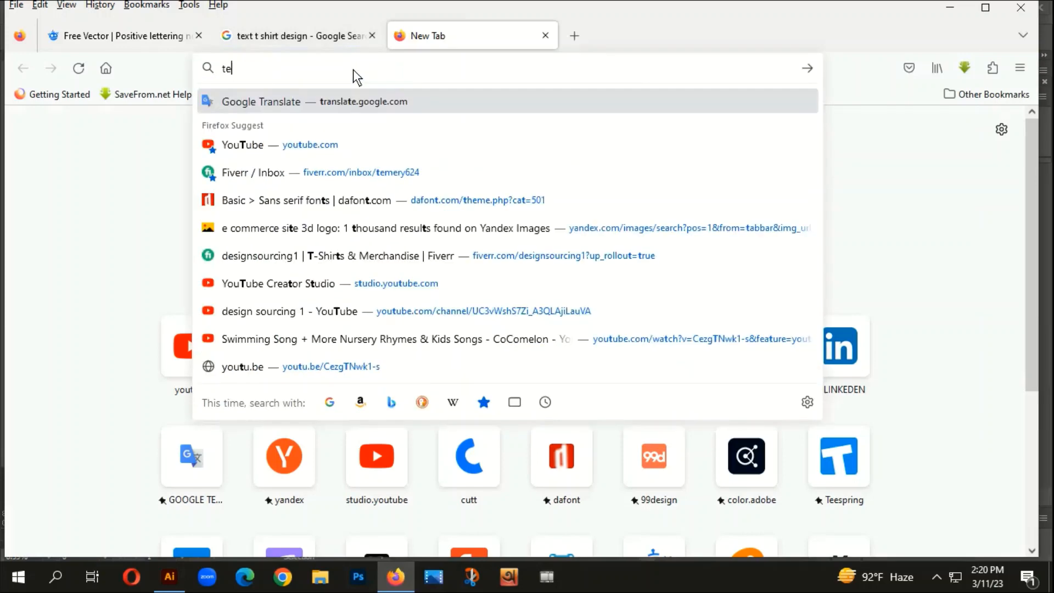
type("xt des")
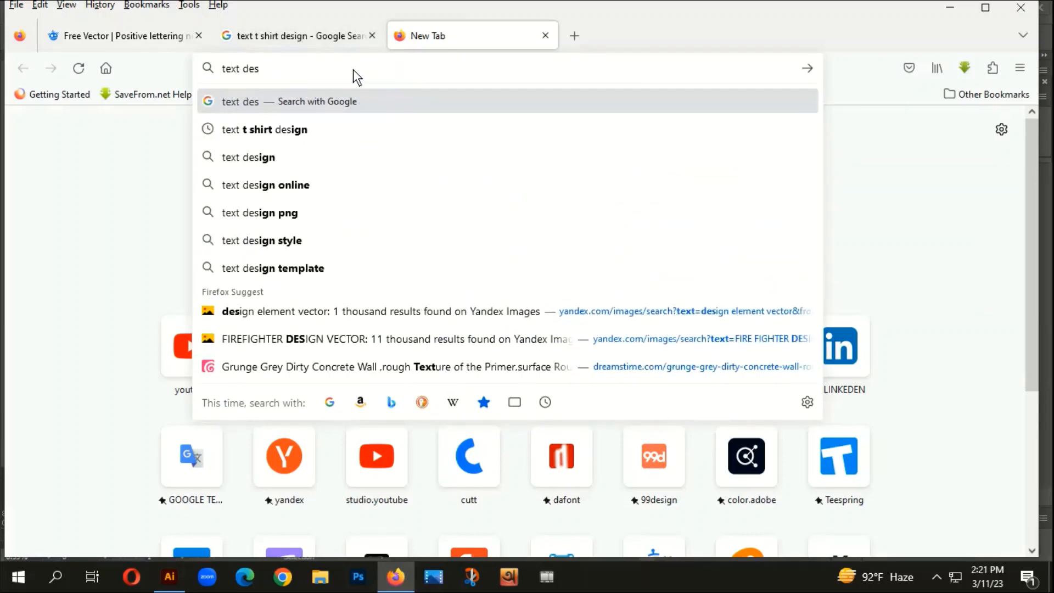
type("ign element")
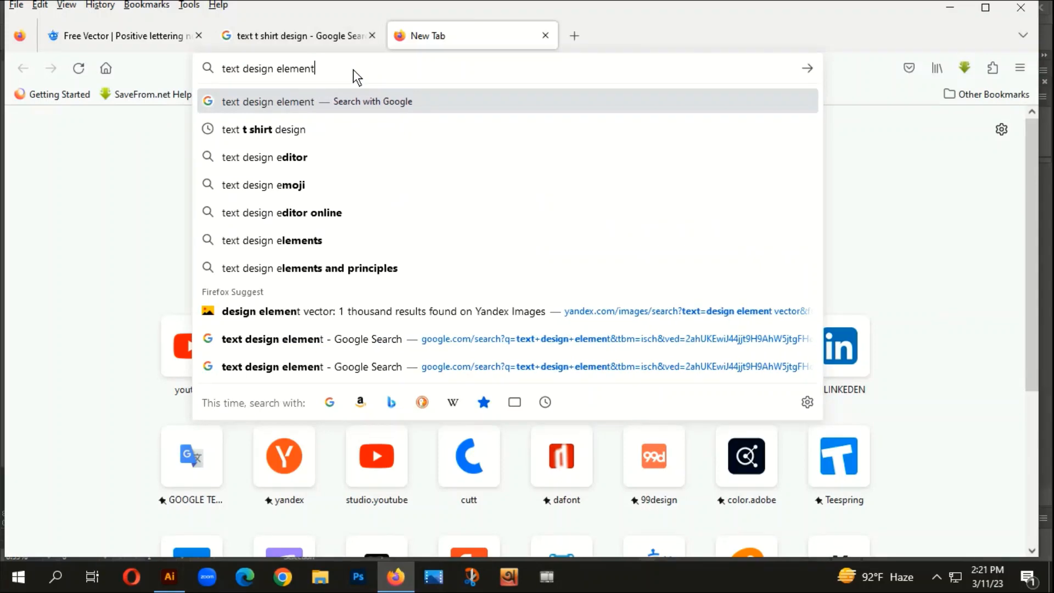
key("Return")
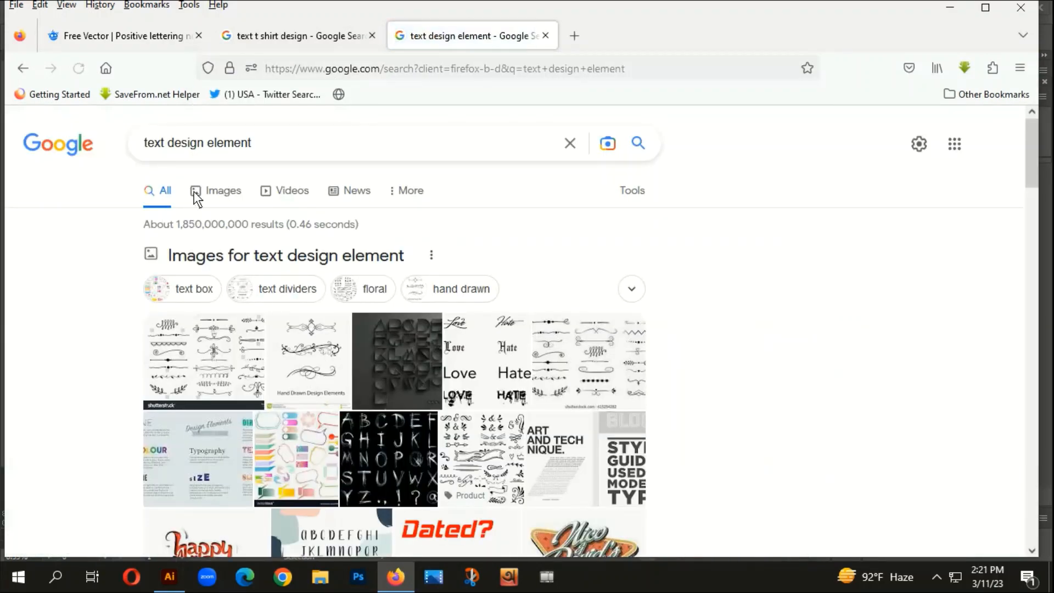
- Show the image results for the search and limit them to Large size
left_click(225, 189)
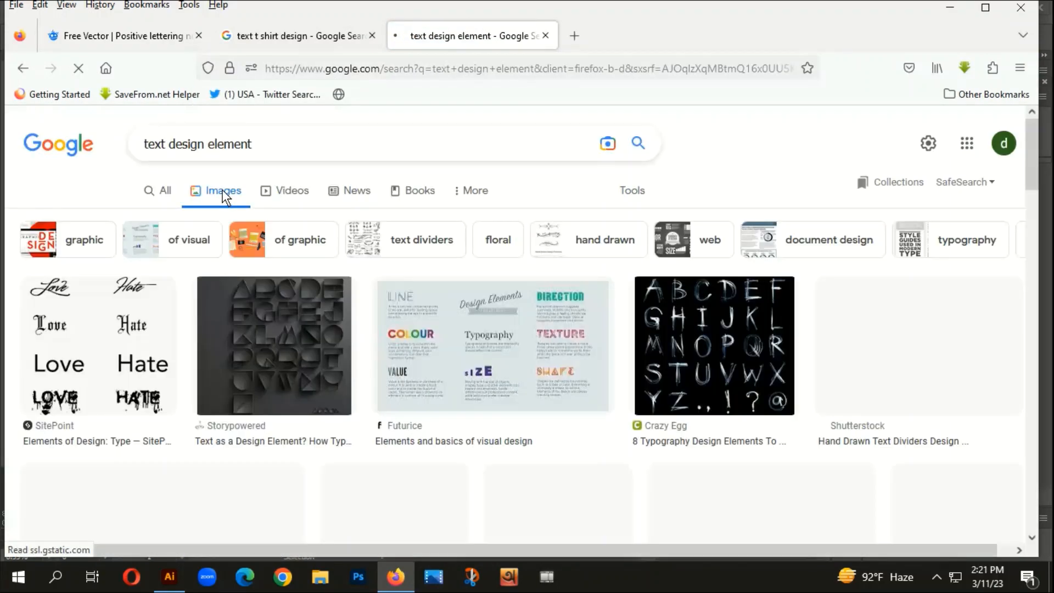
left_click(631, 193)
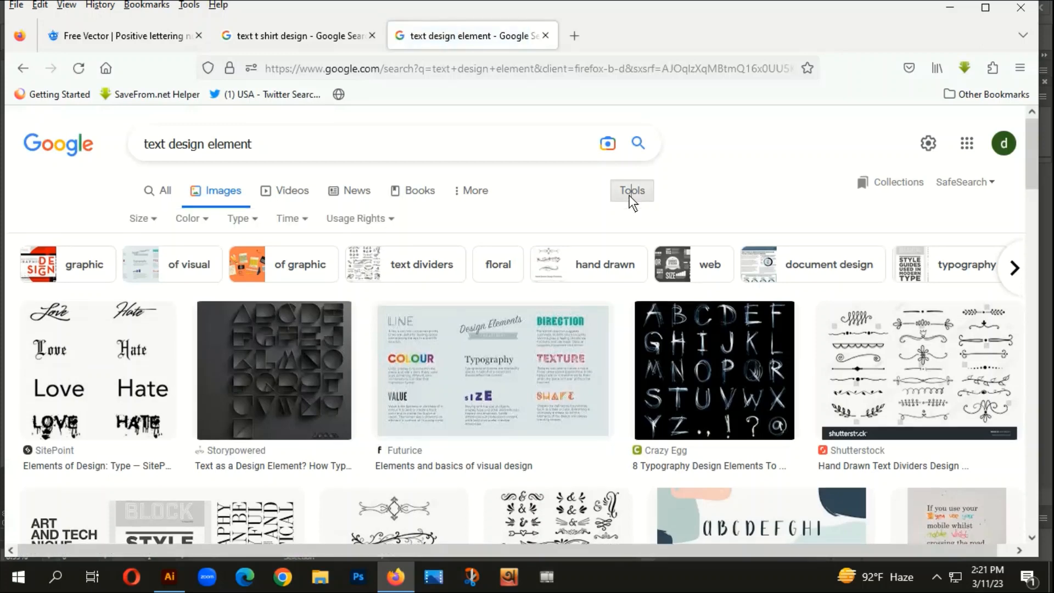
left_click(140, 219)
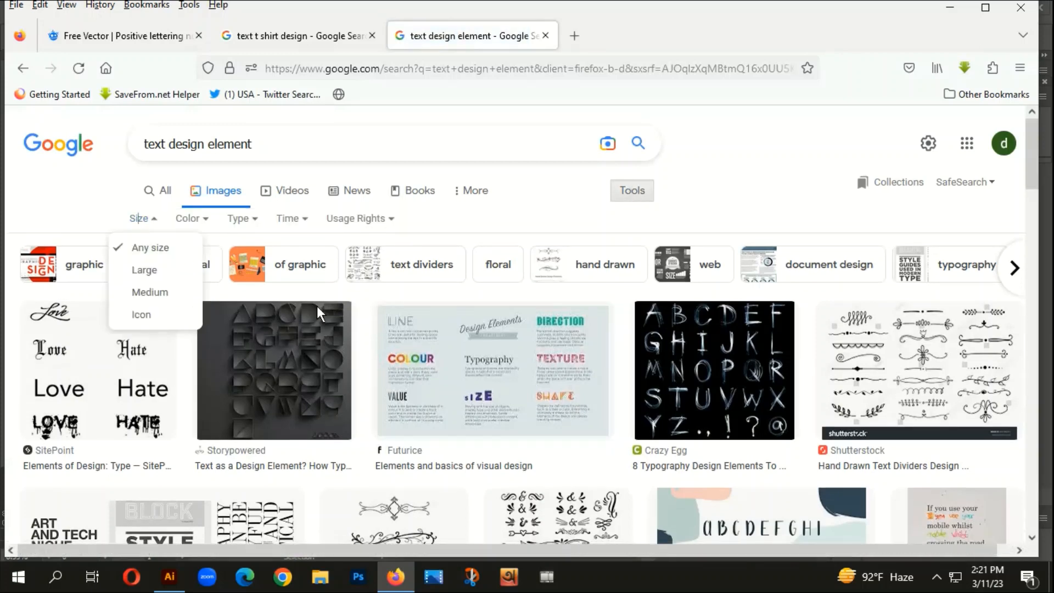
left_click(138, 271)
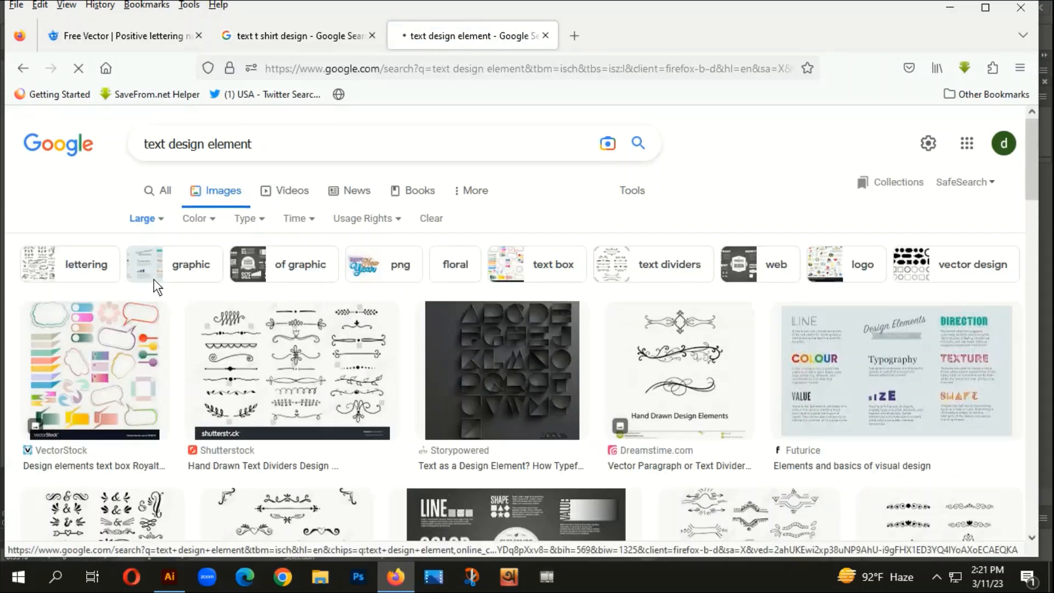
- Open the Dreamstime ampersands and text dividers sheet from the results and copy its image
scroll(683, 419, "down", 6)
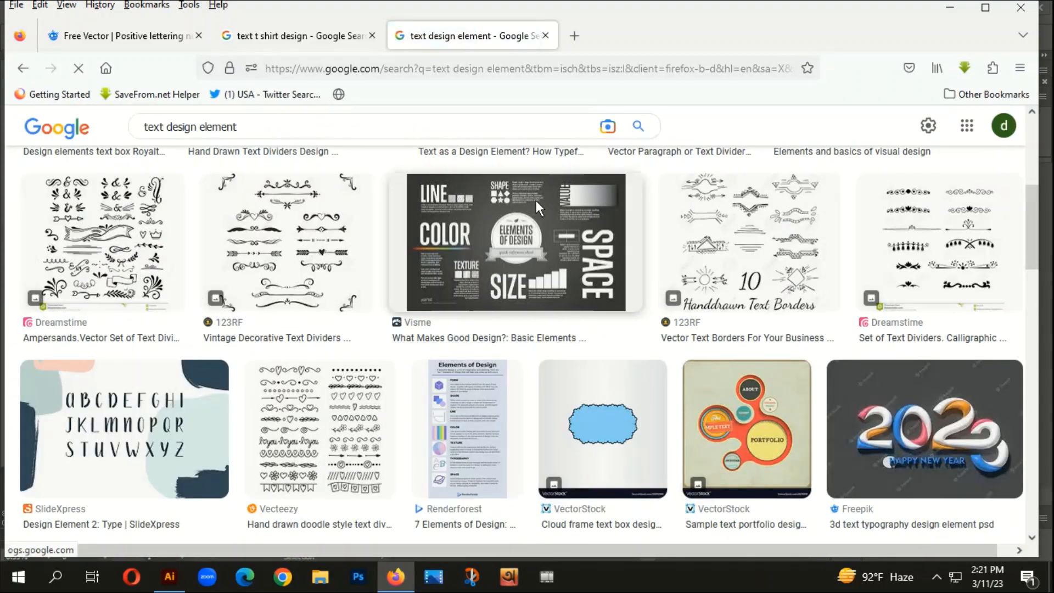
left_click(74, 212)
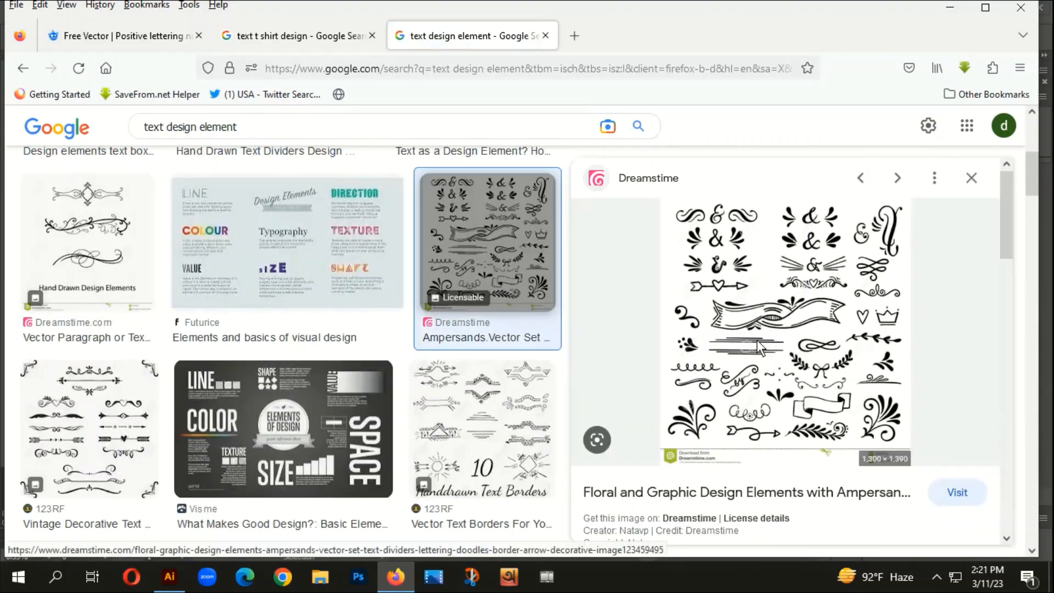
right_click(737, 254)
left_click(776, 459)
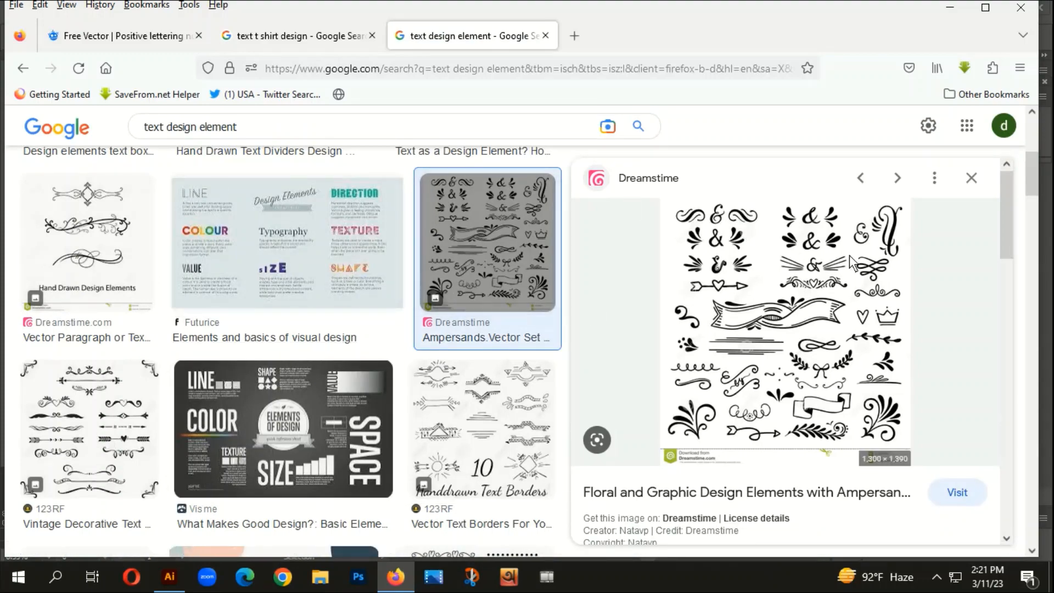
scroll(657, 368, "down", 3)
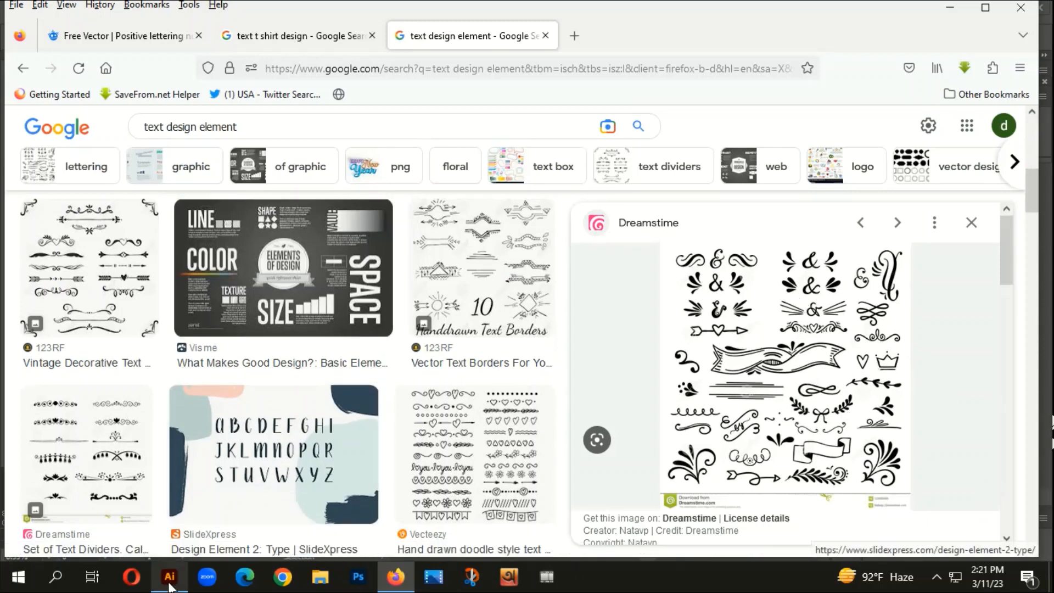
- Switch back to Illustrator and place the copied ornament sheet on the empty canvas below and to the left of the artboard
mouse_move(169, 577)
left_click(192, 481)
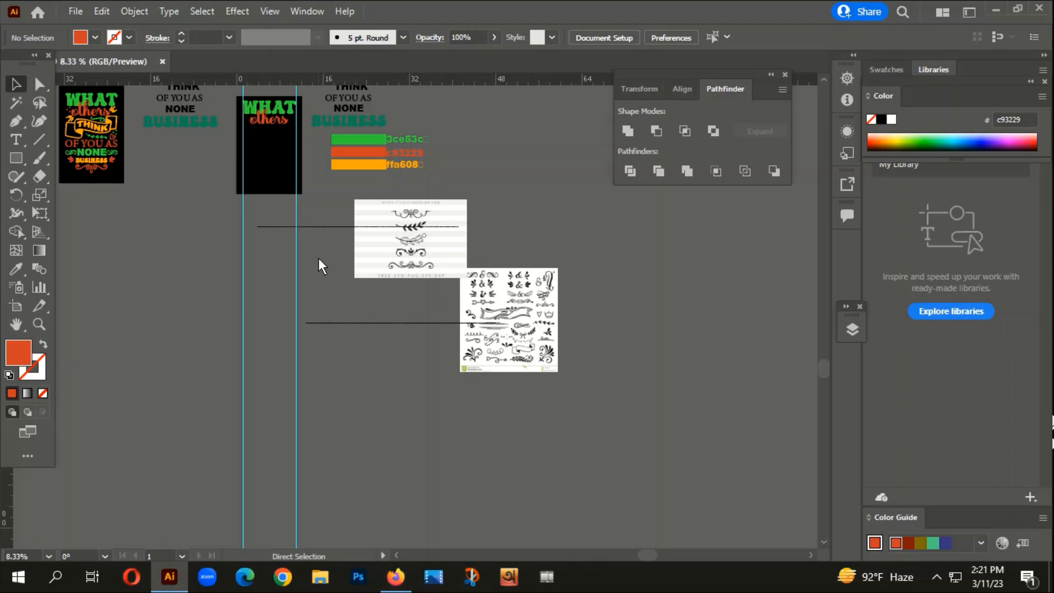
left_click_drag(451, 356, 216, 391)
left_click_drag(237, 441, 353, 413)
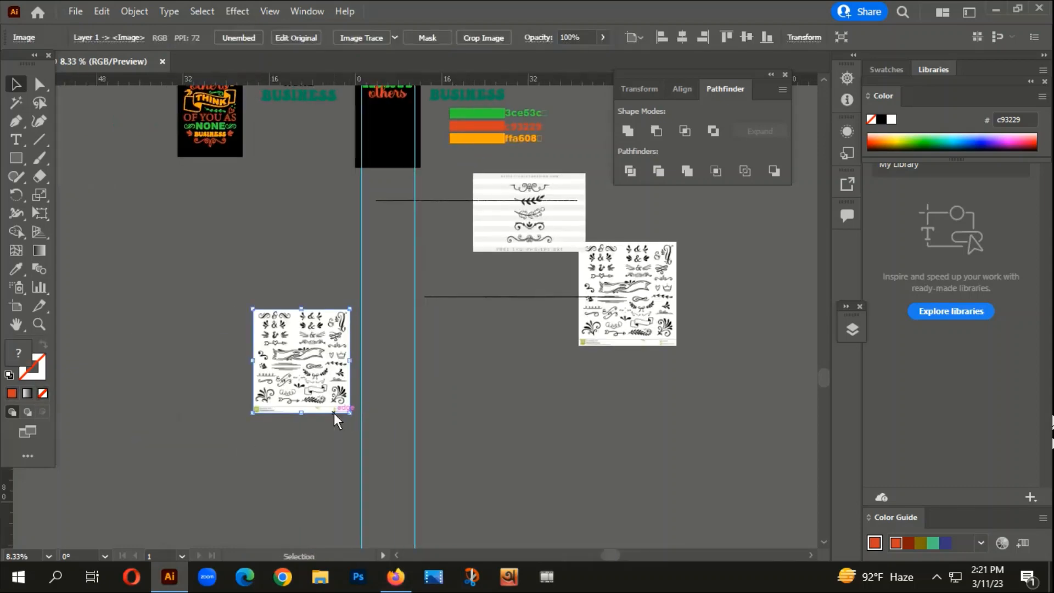
- Trace the newly placed ornament sheet with the default Image Trace preset, expand the tracing and ungroup it
scroll(282, 372, "up", 3)
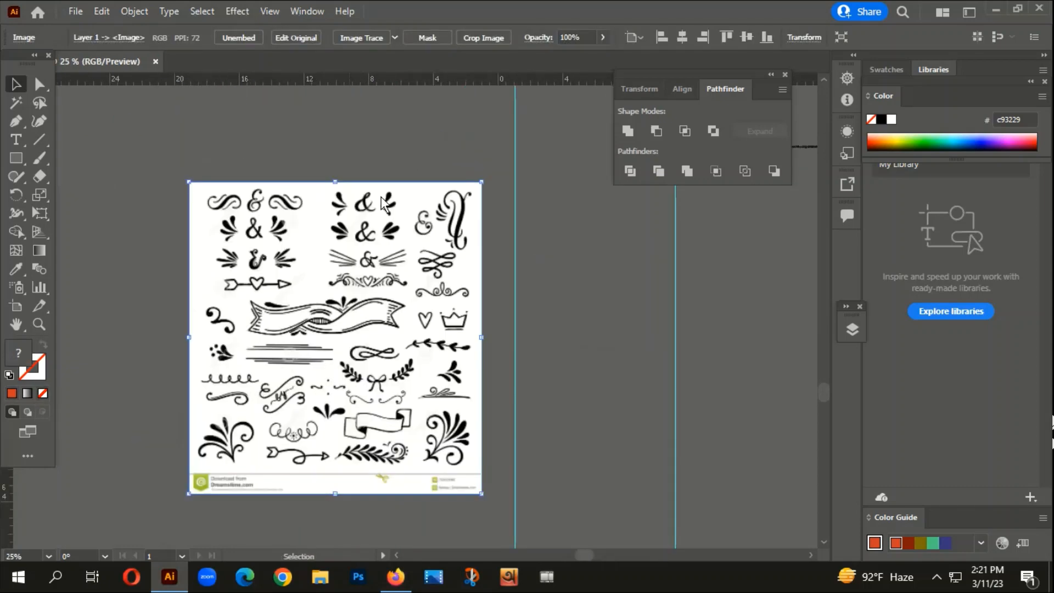
left_click(352, 38)
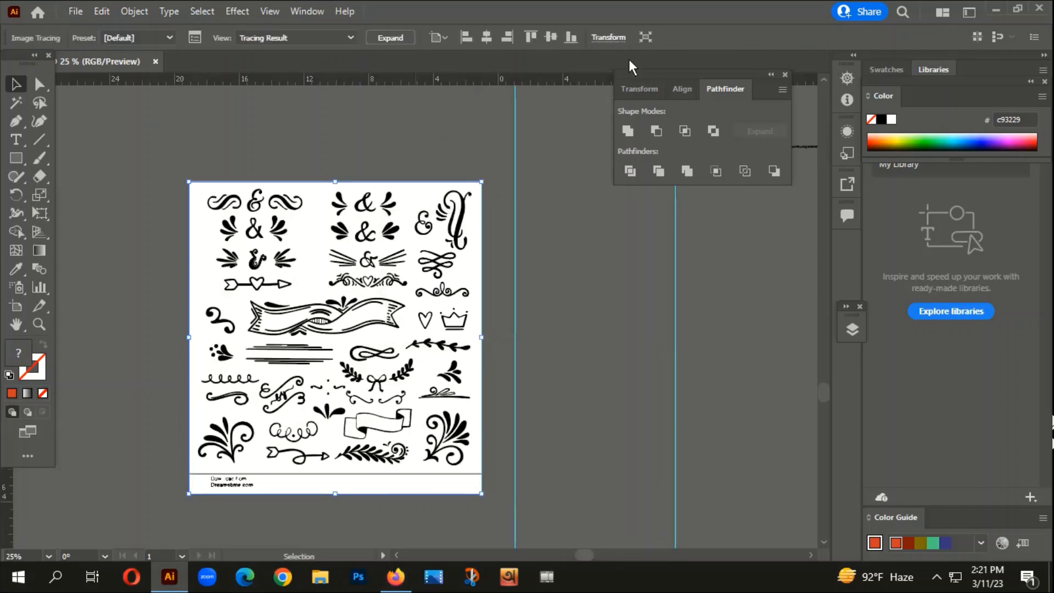
left_click(387, 37)
right_click(356, 238)
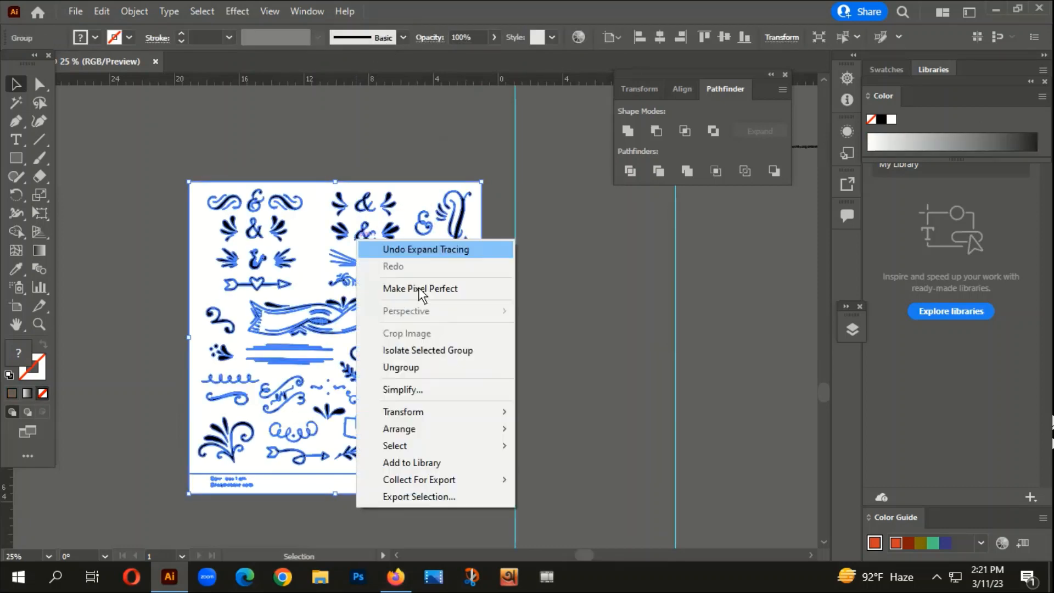
left_click(412, 366)
- Select all the white shapes of the traced ornament sheet with the Magic Wand and delete them
left_click(16, 103)
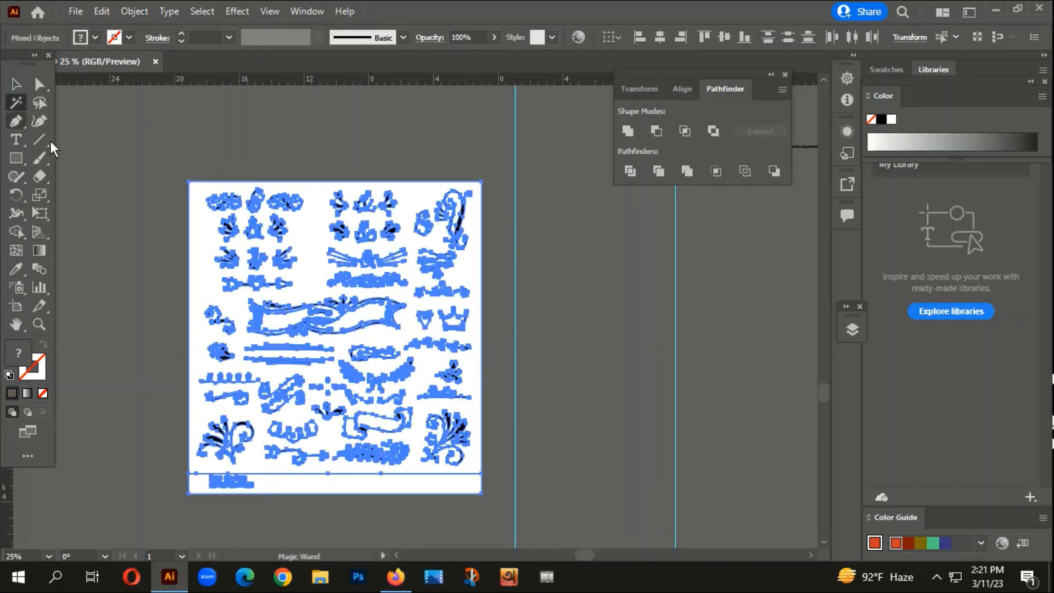
left_click(202, 246)
left_click(15, 84)
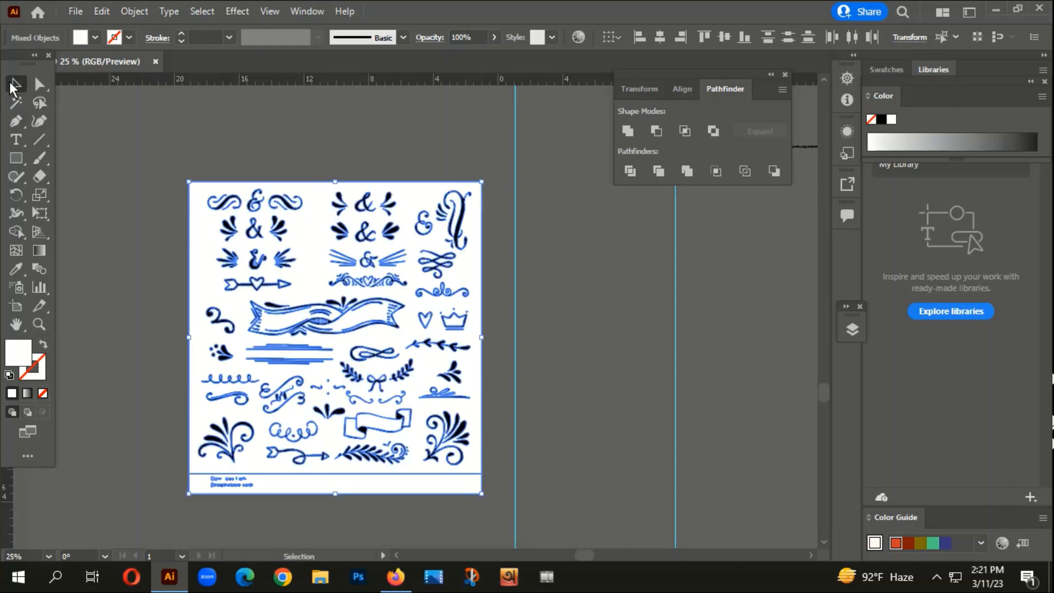
key("Delete")
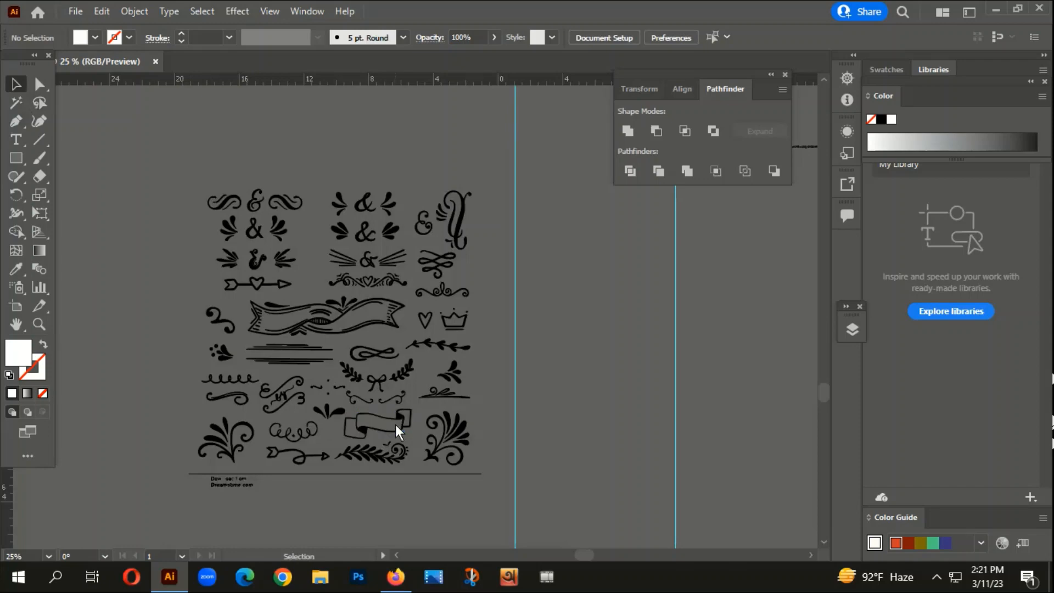
- Pull the folded ribbon banner out above the ornament sheet and recolour it with the orange ffa608 sample
left_click_drag(395, 424, 422, 354)
scroll(400, 378, "down", 2)
scroll(388, 423, "down", 2)
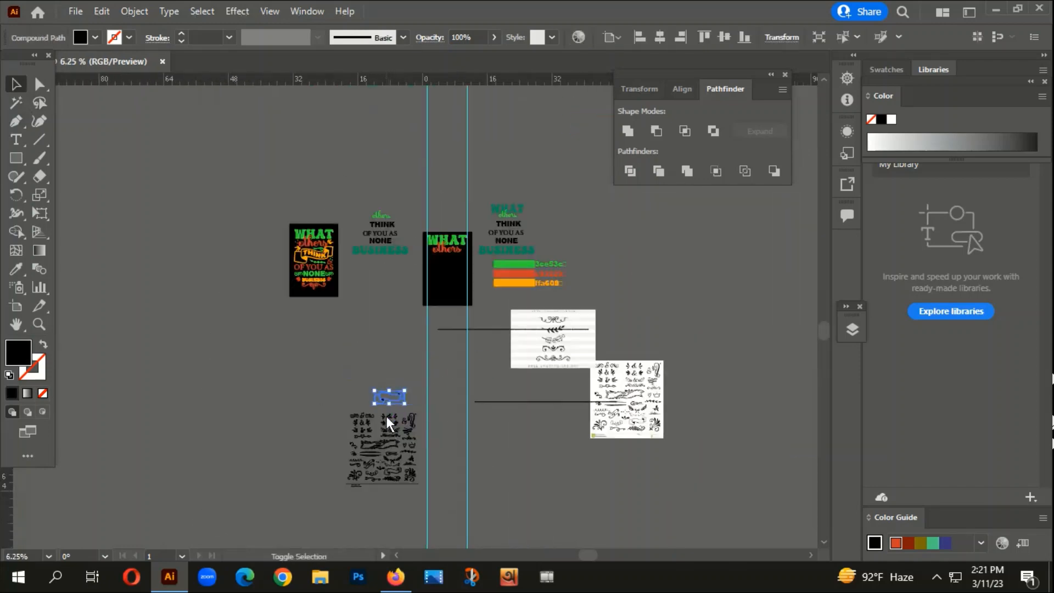
key("i")
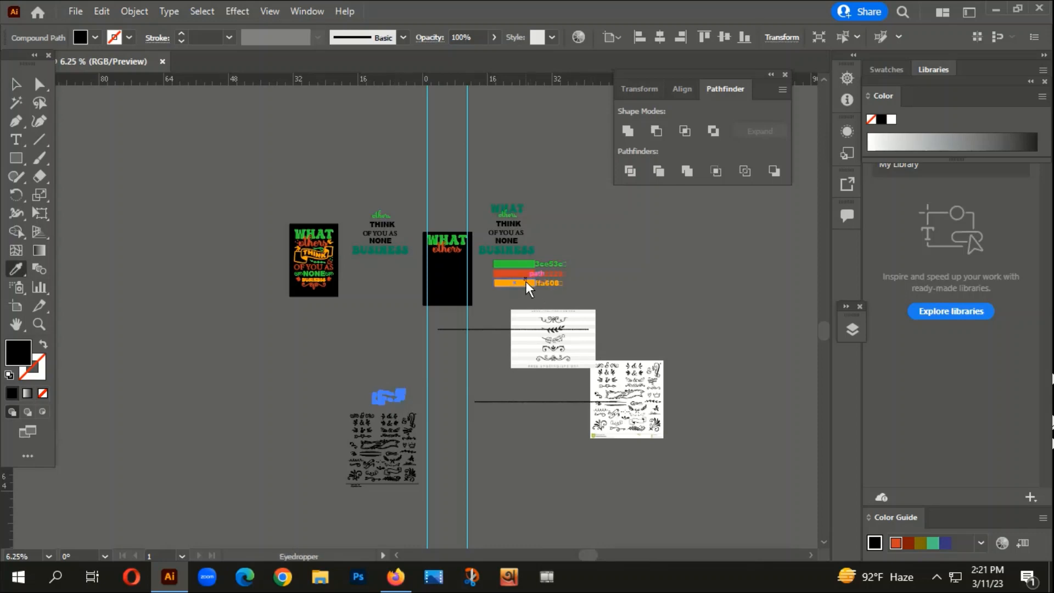
left_click(526, 281)
left_click(15, 84)
left_click(78, 252)
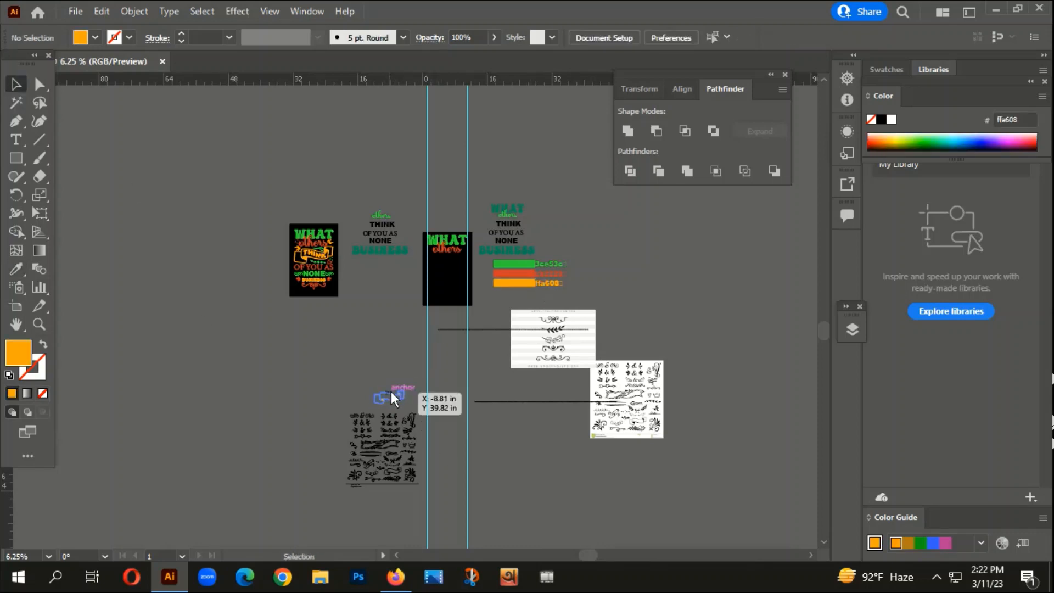
- Place the orange ribbon banner on the black artboard beneath the word "others"
left_click_drag(390, 390, 447, 255)
scroll(449, 290, "up", 2)
key("super")
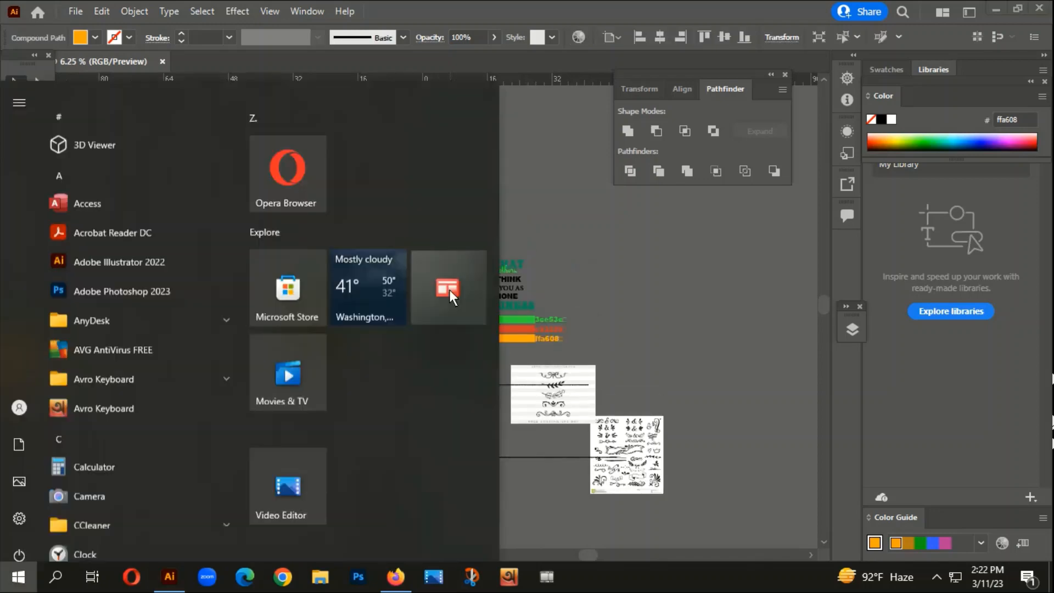
right_click(450, 290)
left_click(625, 247)
left_click(580, 212)
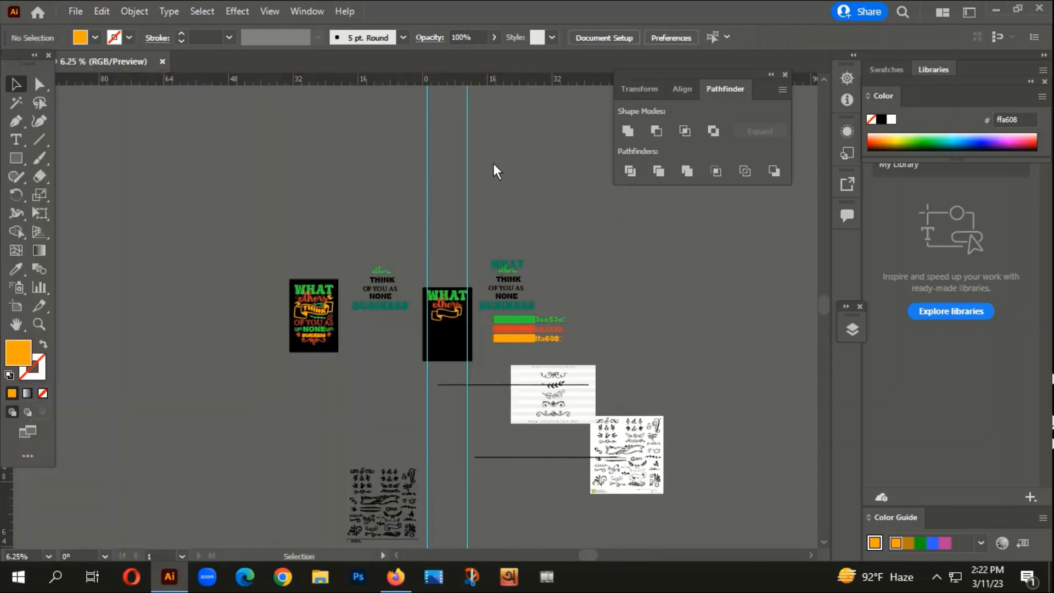
- Enlarge the ribbon banner and fit its width exactly between the two vertical guides
scroll(460, 310, "up", 5)
left_click_drag(460, 308, 460, 309)
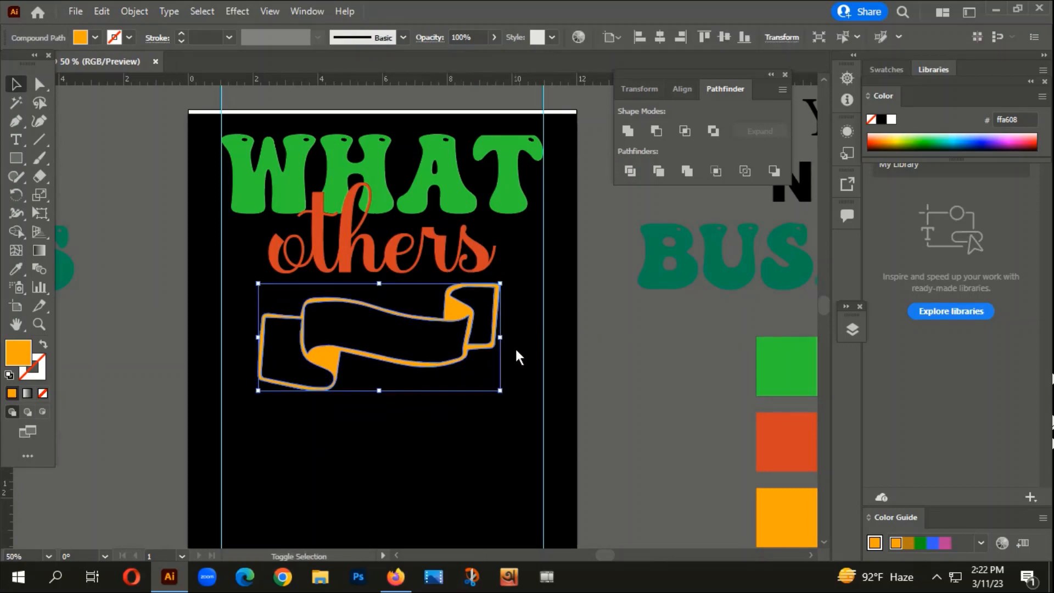
left_click_drag(500, 390, 542, 422)
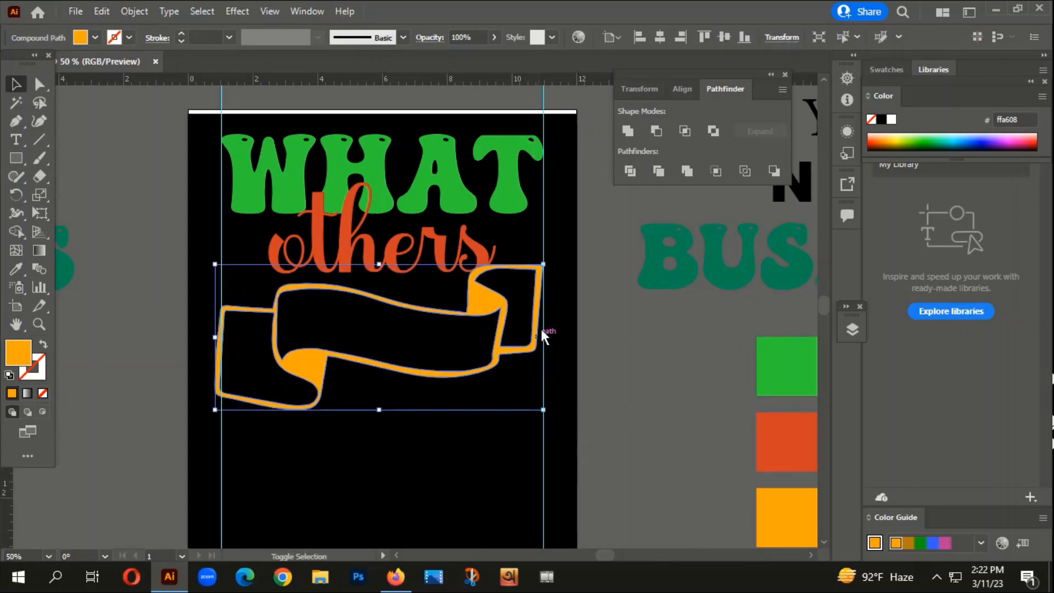
scroll(219, 368, "up", 3)
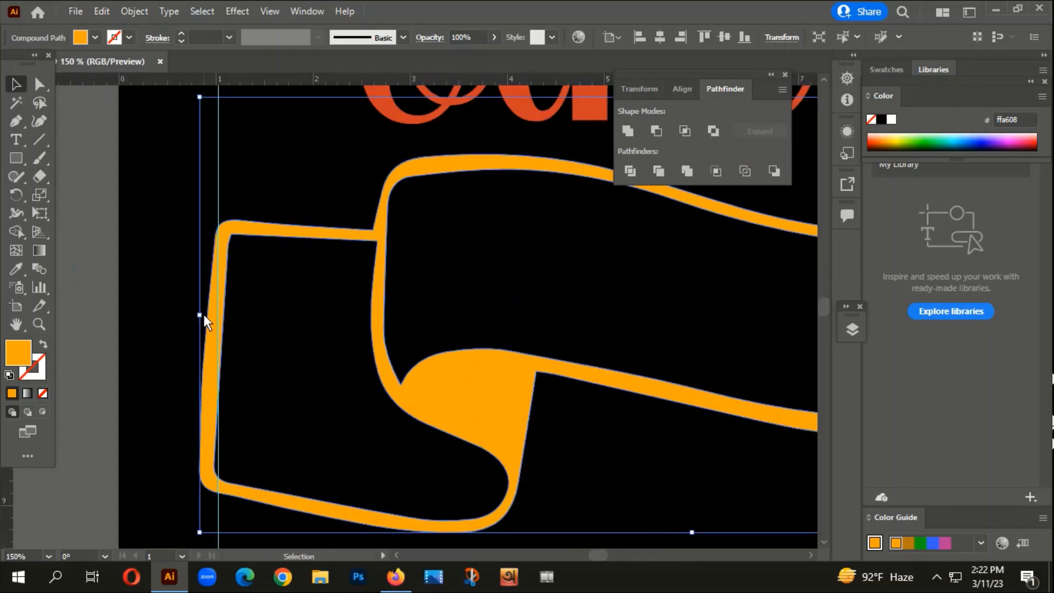
mouse_move(203, 315)
left_mouse_down()
mouse_move(233, 314)
mouse_move(218, 312)
left_mouse_up()
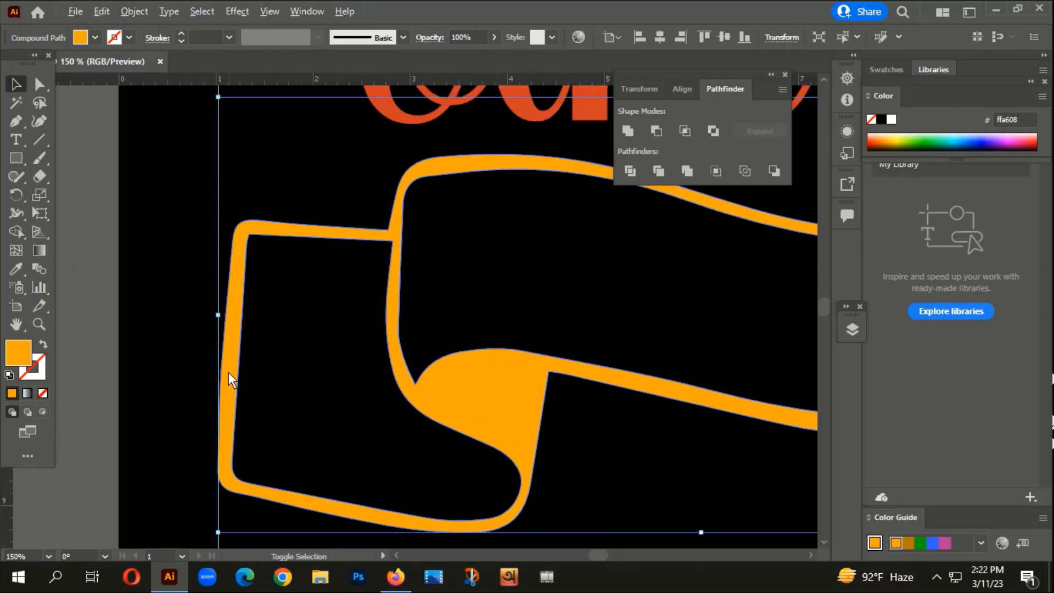
scroll(229, 373, "down", 4)
left_click_drag(523, 348, 396, 345)
scroll(298, 329, "up", 3)
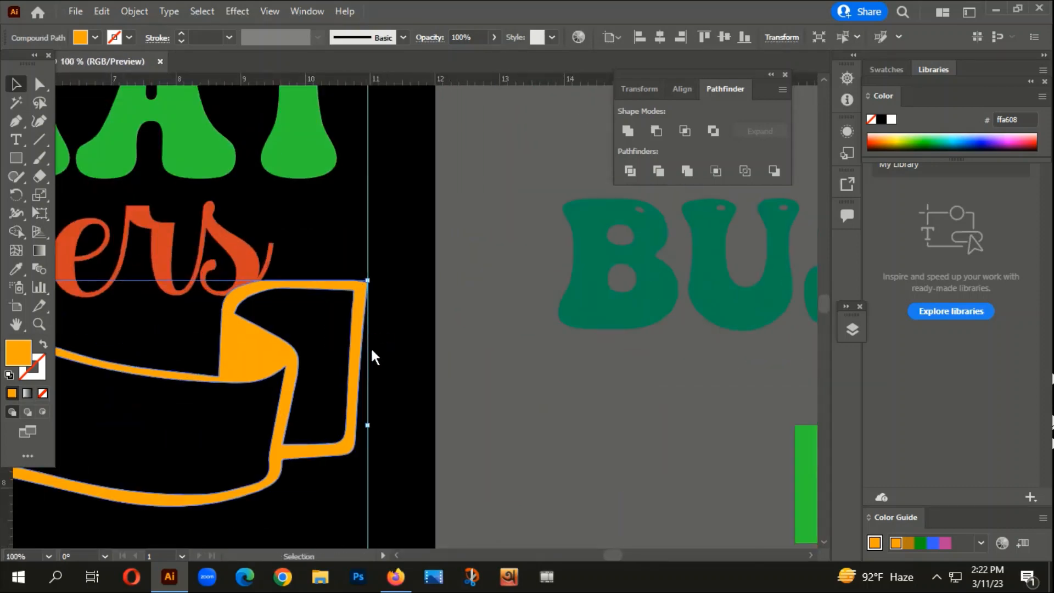
- Shift the ribbon banner slightly down on the artboard to clear the word "others", and deselect it
scroll(335, 346, "down", 1)
left_click_drag(303, 331, 269, 400)
scroll(332, 363, "up", 4)
scroll(344, 397, "down", 3)
scroll(190, 407, "up", 3)
scroll(141, 481, "down", 4)
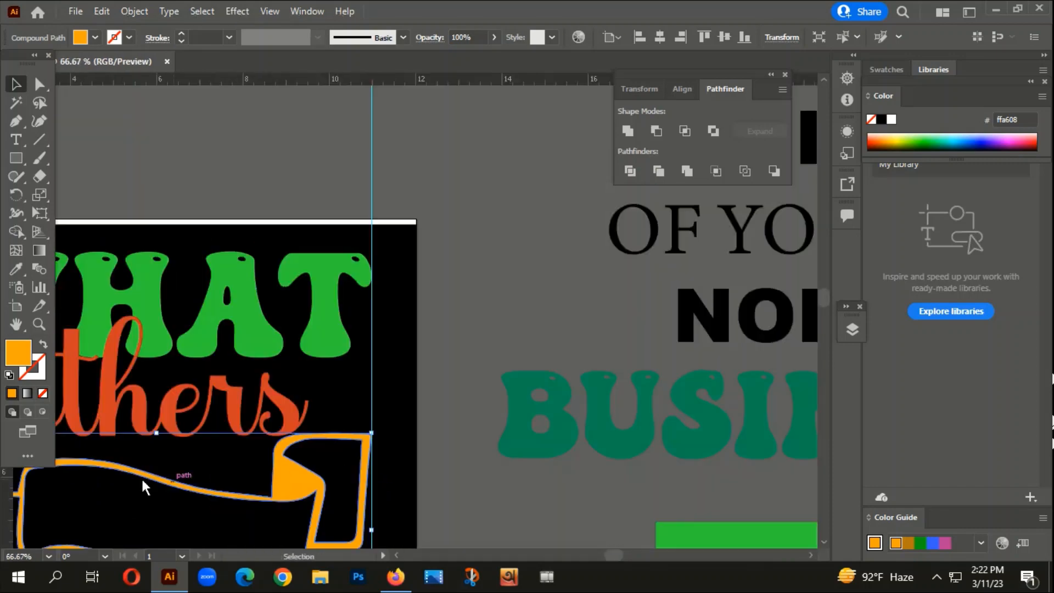
scroll(307, 476, "down", 4)
left_click(318, 481)
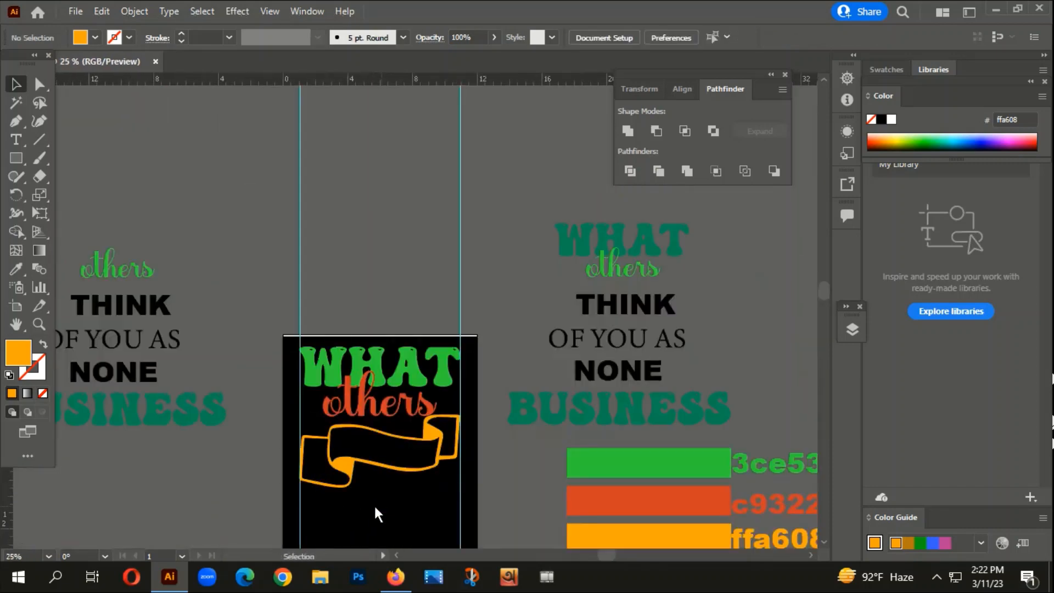
- Copy the text "THINK" onto the artboard below the banner and give it the banner's orange fill
left_click_drag(467, 499, 568, 386)
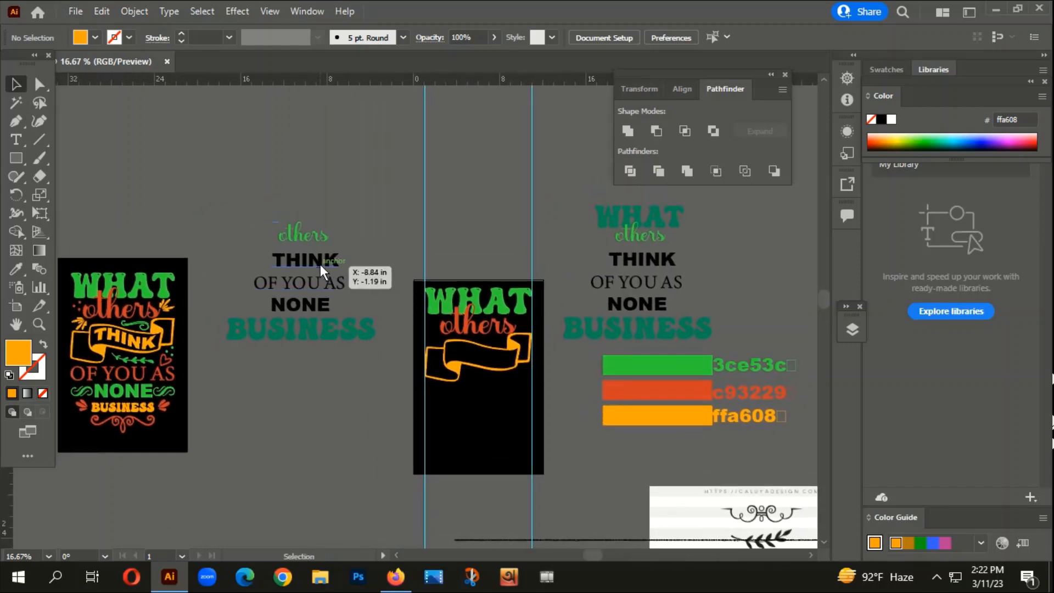
left_click(503, 435)
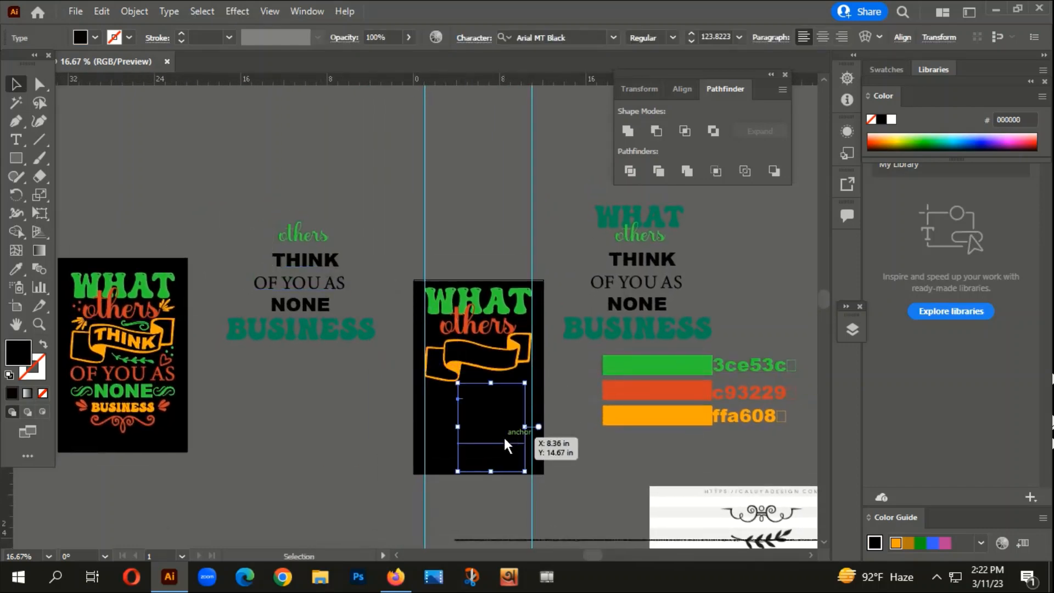
key("i")
left_click(521, 351)
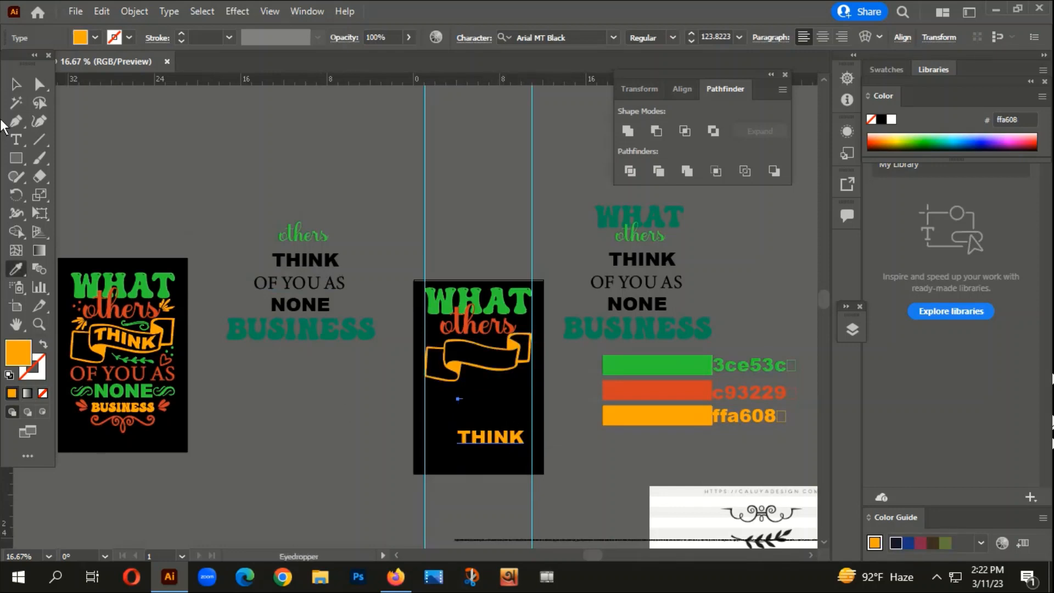
left_click(16, 82)
- Convert the orange "THINK" to outlines, then move and scale it to fill the middle of the ribbon banner
right_click(469, 435)
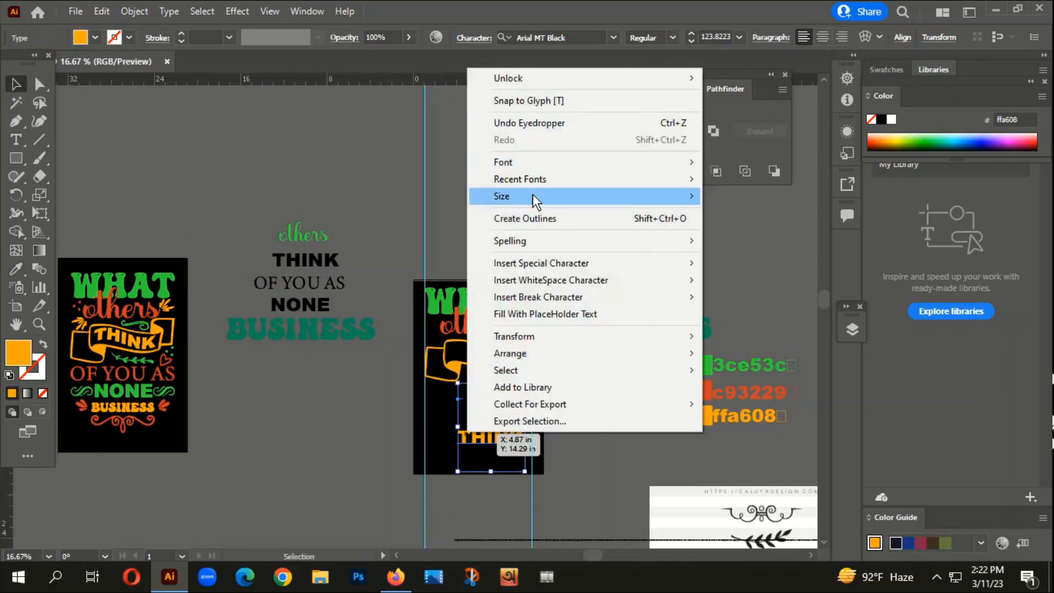
left_click(535, 218)
scroll(515, 441, "up", 3)
left_click_drag(484, 424, 417, 180)
scroll(418, 180, "up", 2)
left_click_drag(412, 232, 445, 211)
scroll(439, 234, "up", 1)
scroll(439, 237, "down", 1)
left_click_drag(422, 371, 413, 498)
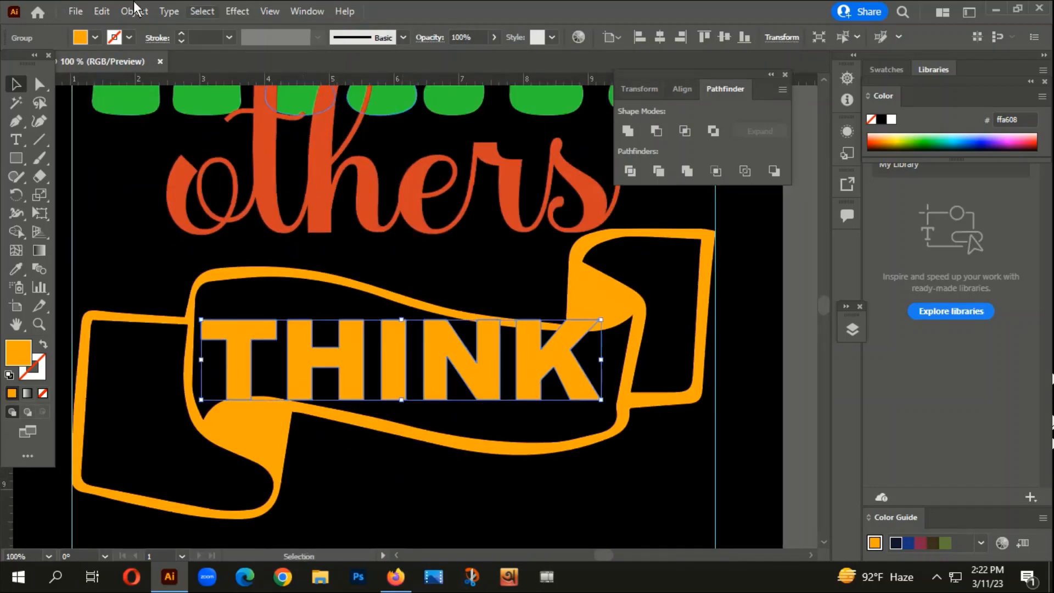
- Apply a horizontal Flag warp with a -45% bend to the outlined "THINK" so it follows the banner
scroll(215, 77, "down", 1)
left_click(237, 10)
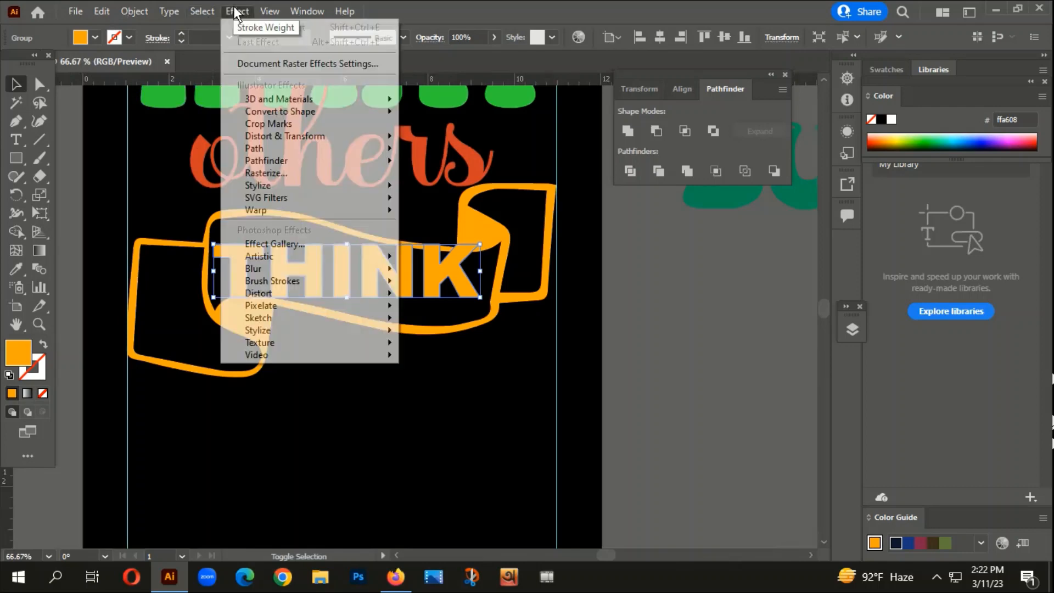
mouse_move(264, 211)
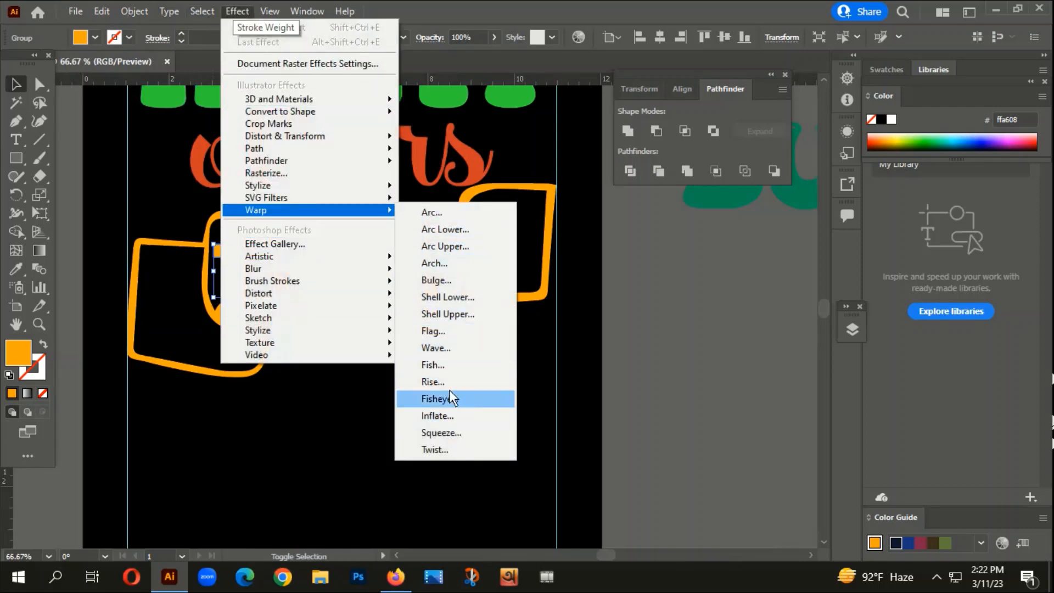
left_click(443, 331)
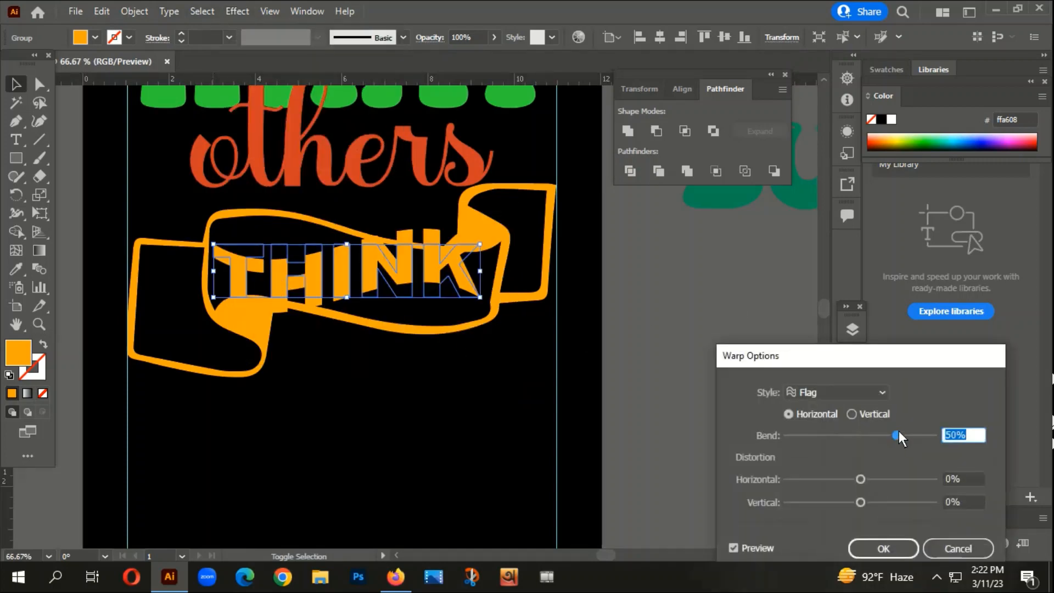
left_click_drag(896, 435, 828, 438)
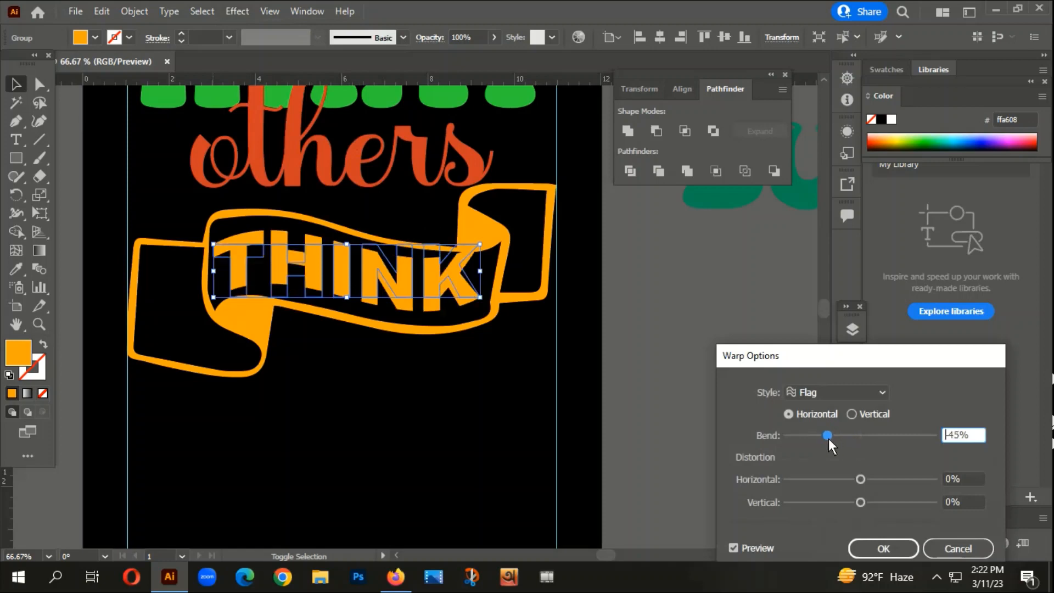
left_click(886, 549)
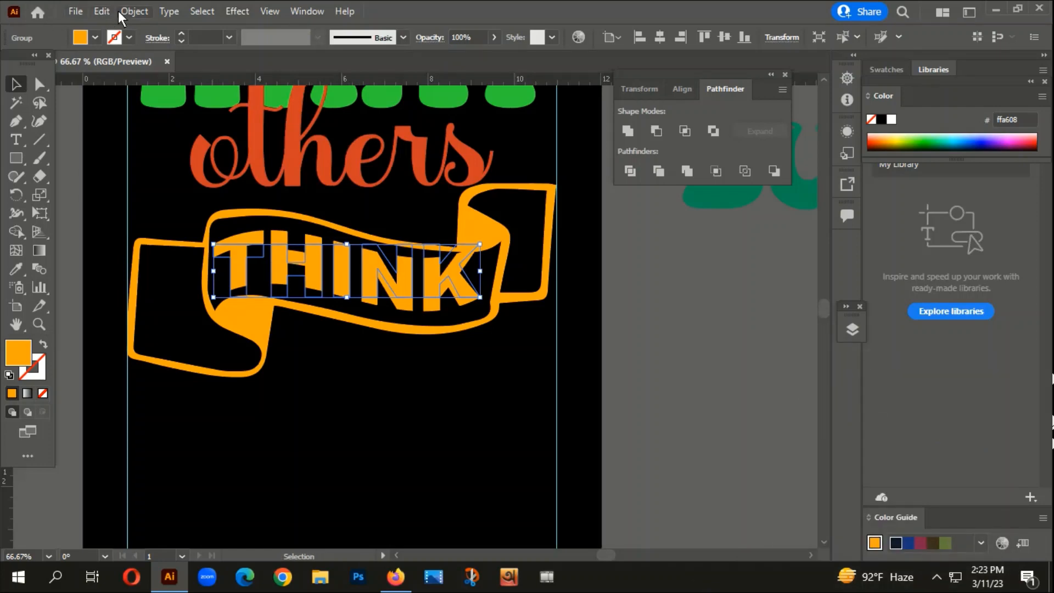
- Expand the appearance of the warped "THINK" and rotate it slightly clockwise to match the banner's slope
left_click(134, 11)
left_click(235, 208)
key("ctrl+1")
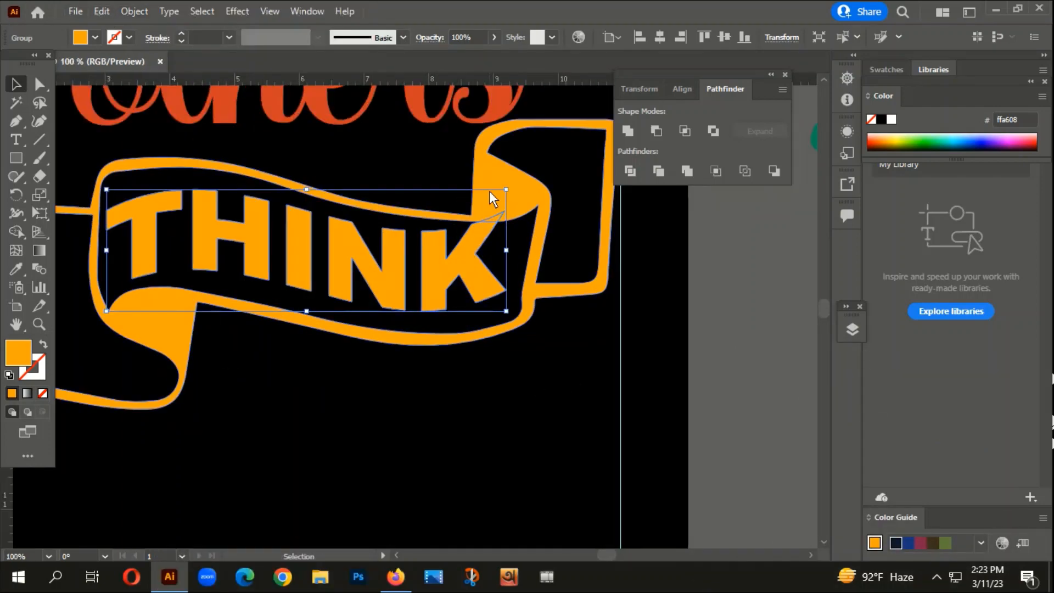
left_click_drag(514, 187, 513, 204)
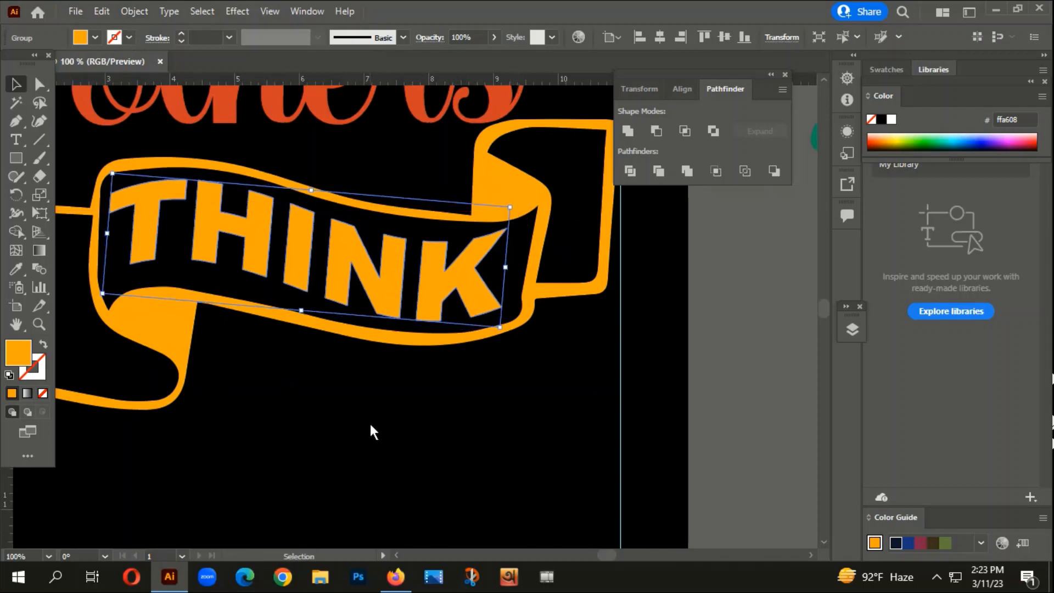
left_click(357, 423)
- Copy the text "OF YOU AS" onto the artboard below the banner and convert it to outlines
key("ctrl+alt+0")
left_click_drag(396, 455, 517, 285)
left_click_drag(326, 178, 459, 269)
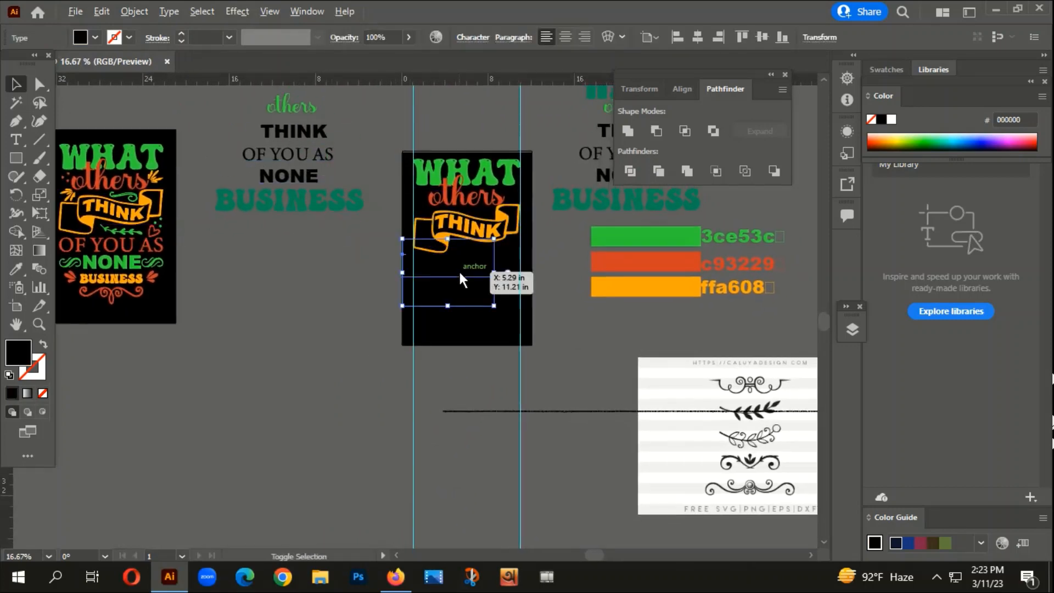
scroll(459, 270, "up", 1)
right_click(459, 270)
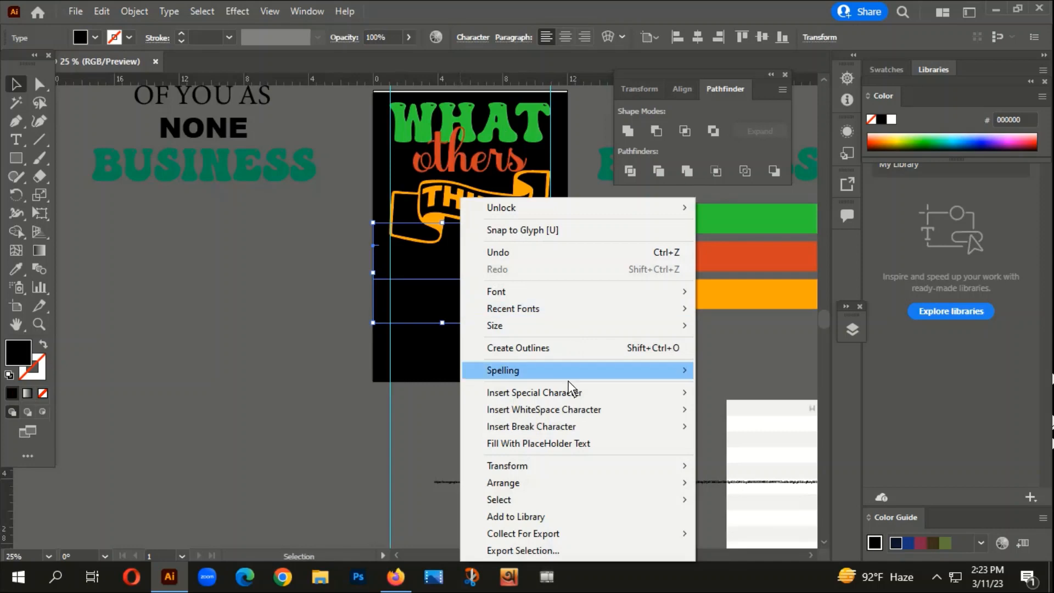
left_click(532, 350)
scroll(549, 397, "down", 3)
scroll(562, 356, "up", 3)
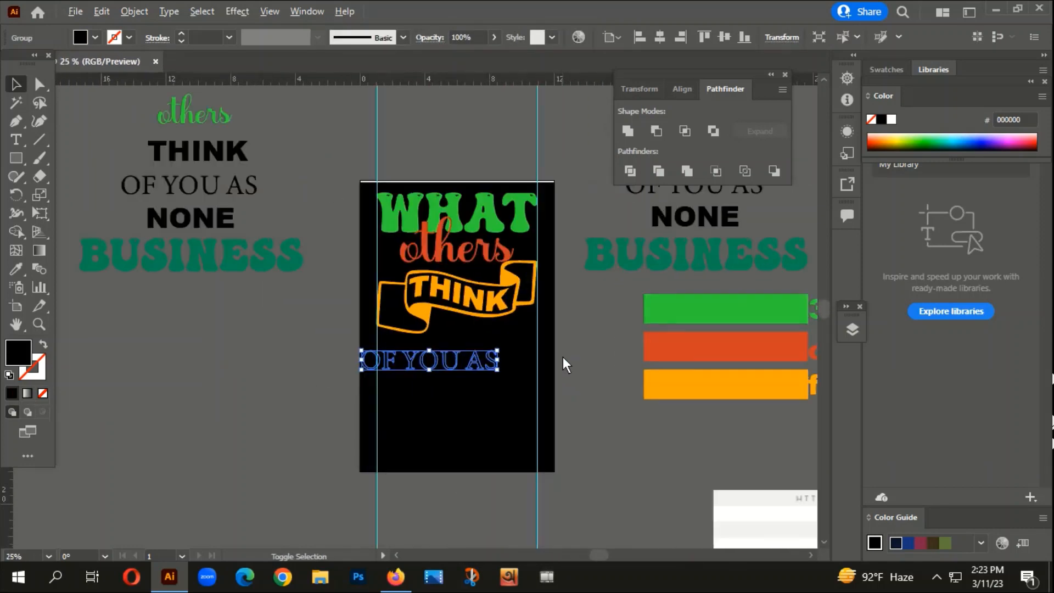
- Recolour "OF YOU AS" with the c93229 red of "others" and scale it between the guides just under the banner
key("i")
left_click(430, 232)
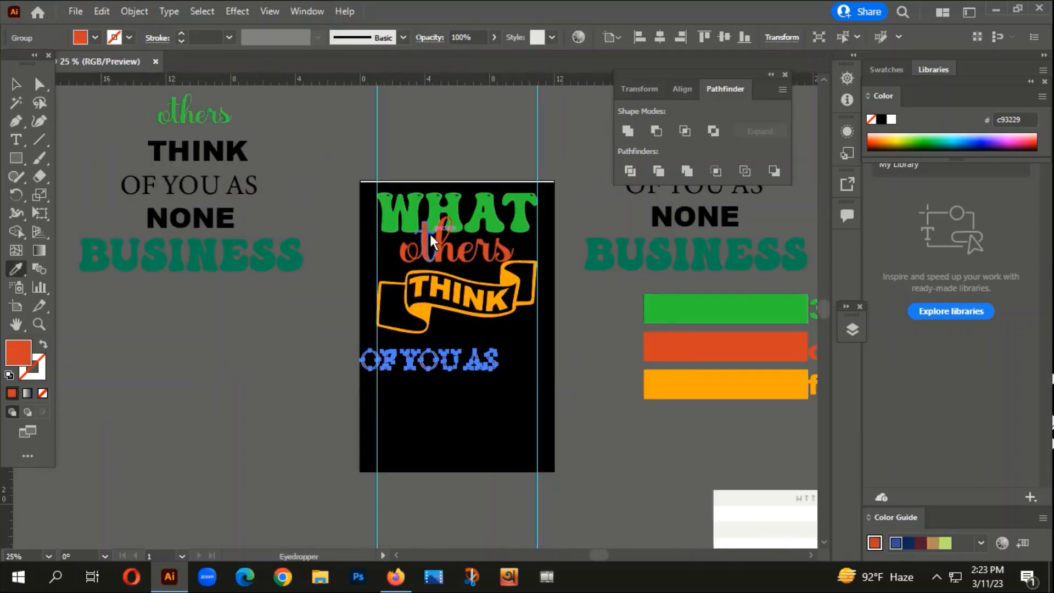
key("v")
scroll(405, 354, "up", 2)
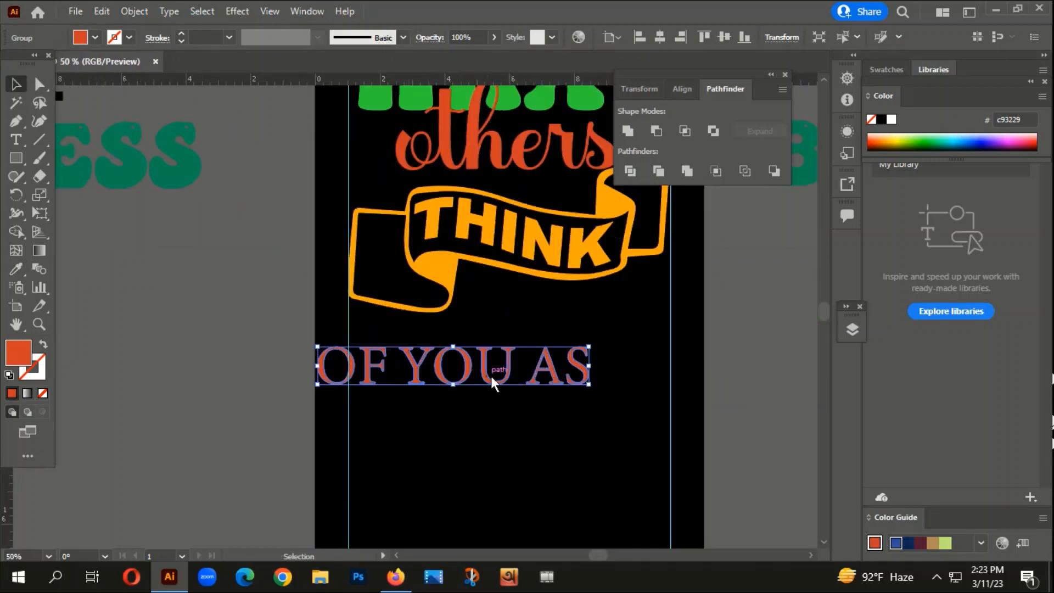
left_click_drag(552, 374, 667, 340)
left_click(555, 431)
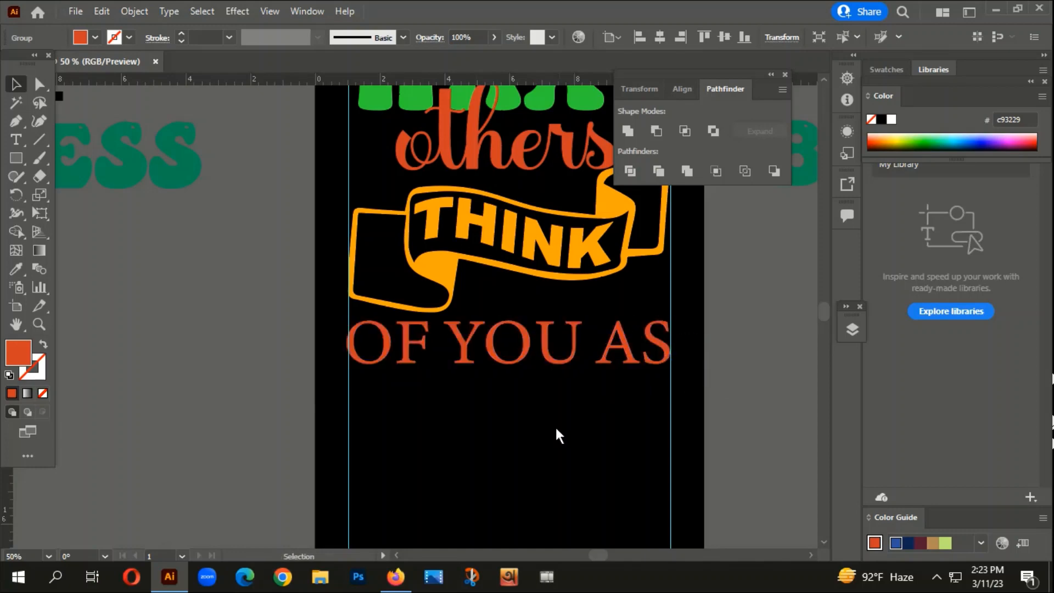
scroll(523, 421, "down", 3)
left_click_drag(533, 423, 502, 378)
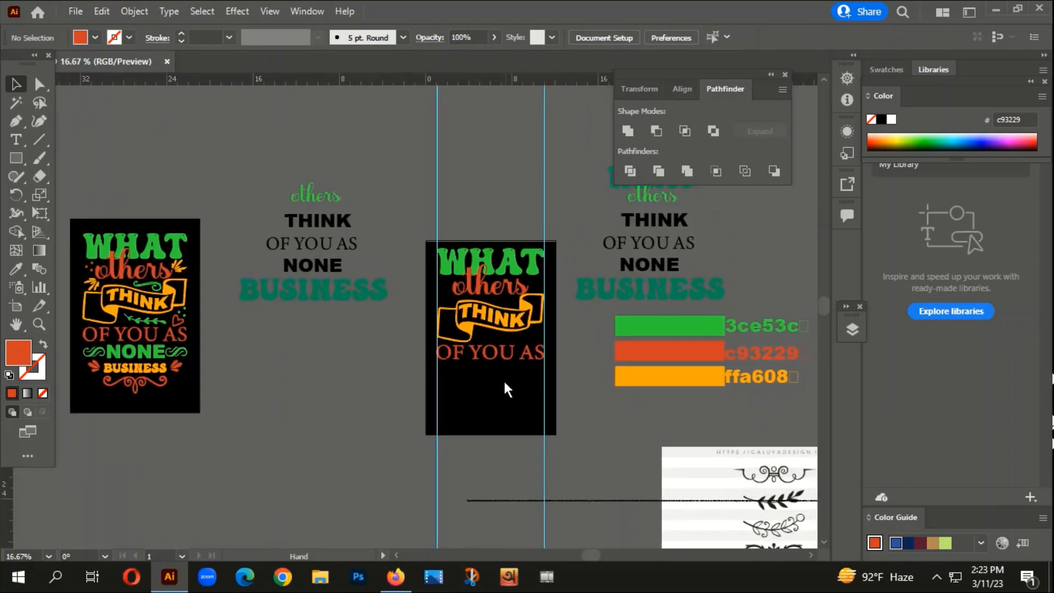
left_click_drag(517, 437, 475, 431)
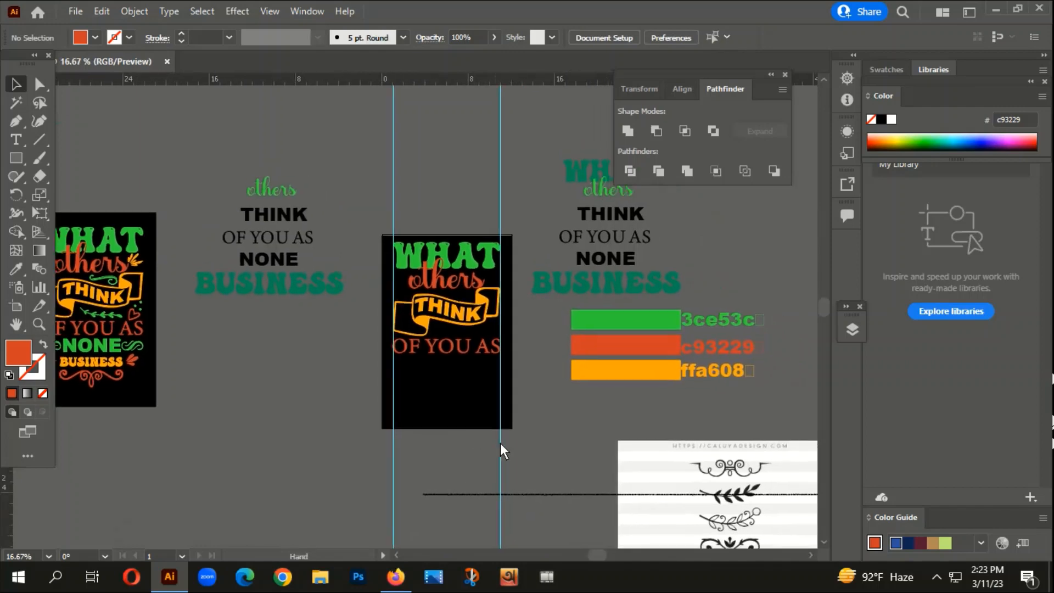
- Copy the text "NONE" onto the artboard below "OF YOU AS", convert it to outlines and recolour it with the 3ce53c green swatch
left_click_drag(265, 266, 462, 376)
right_click(462, 377)
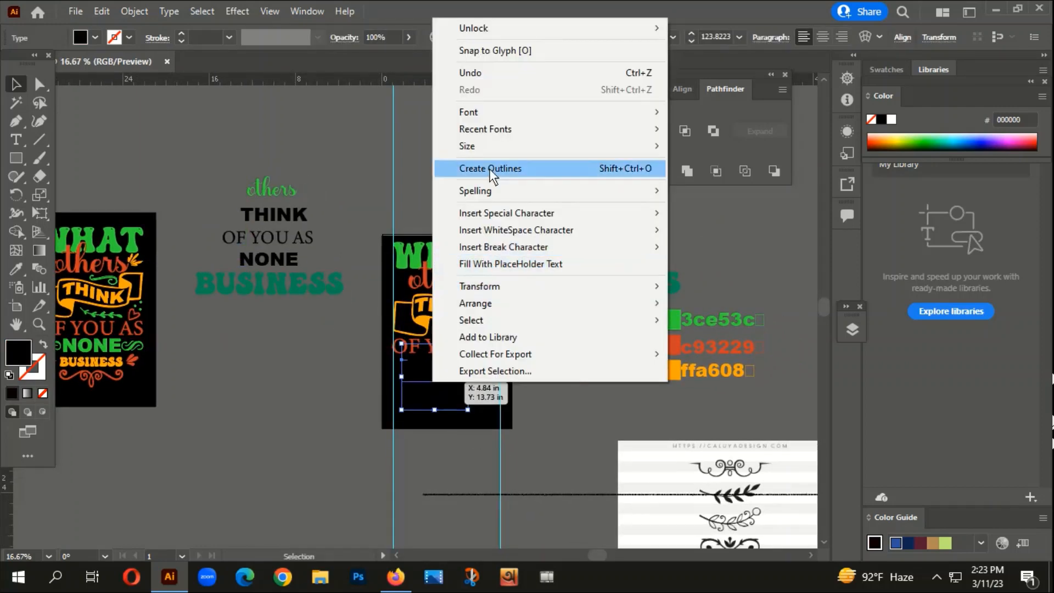
left_click(490, 169)
key("i")
left_click(621, 324)
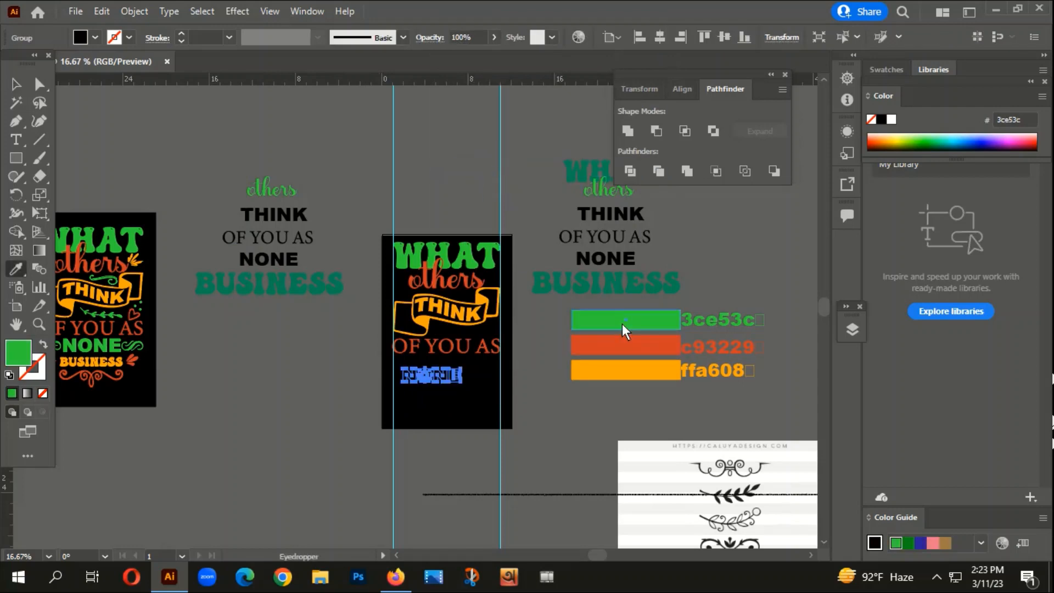
left_click(16, 85)
- Centre "NONE" horizontally on the artboard, move it just under "OF YOU AS" and enlarge it slightly
key("ctrl+equal")
key("ctrl+equal")
key("ctrl+equal")
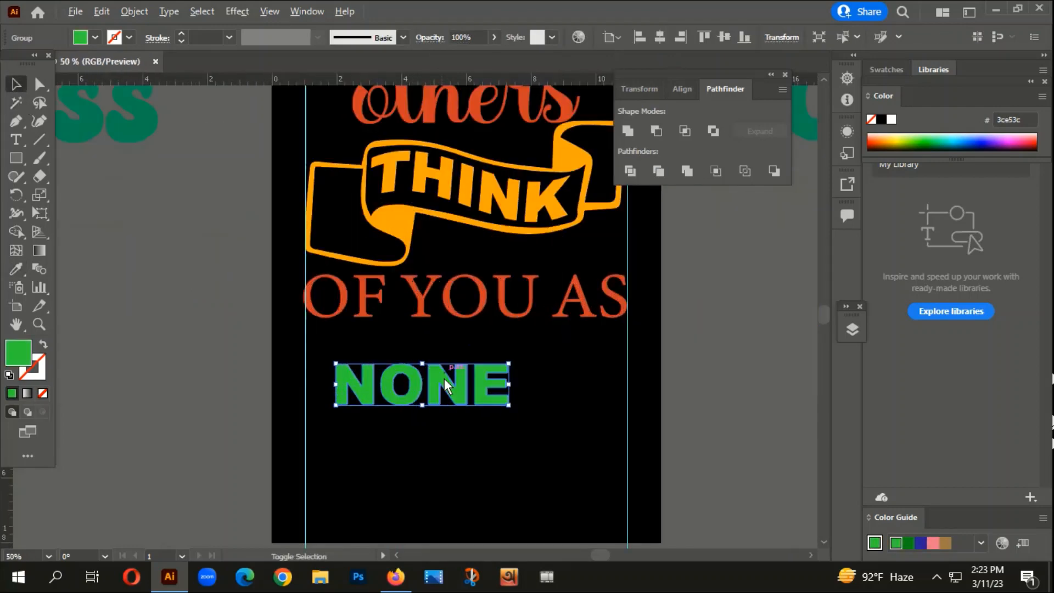
left_click_drag(447, 379, 473, 358)
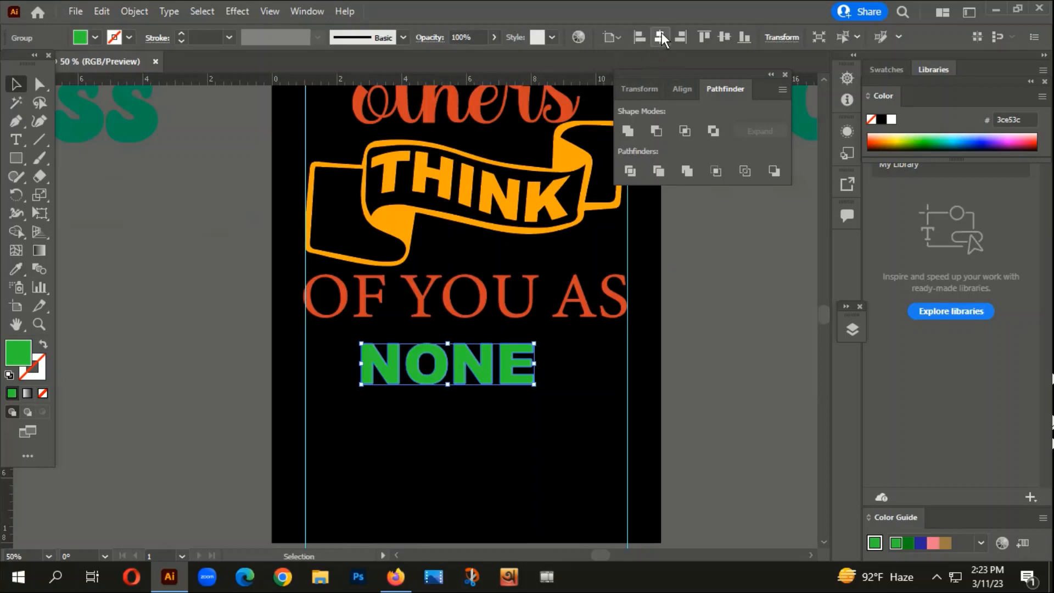
left_click(661, 34)
key("ctrl+equal")
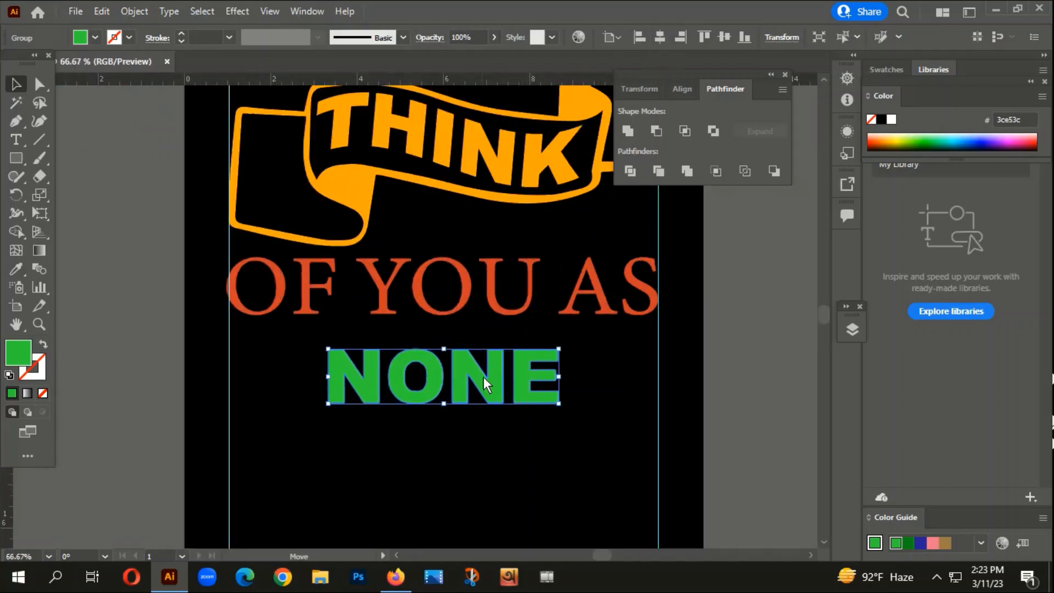
left_click_drag(483, 377, 481, 366)
left_click_drag(558, 331, 566, 328)
left_click(443, 458)
- Copy the text "BUSINESS" onto the artboard below "NONE", convert it to outlines and recolour it with the banner's ffa608 orange
key("ctrl+minus")
key("ctrl+minus")
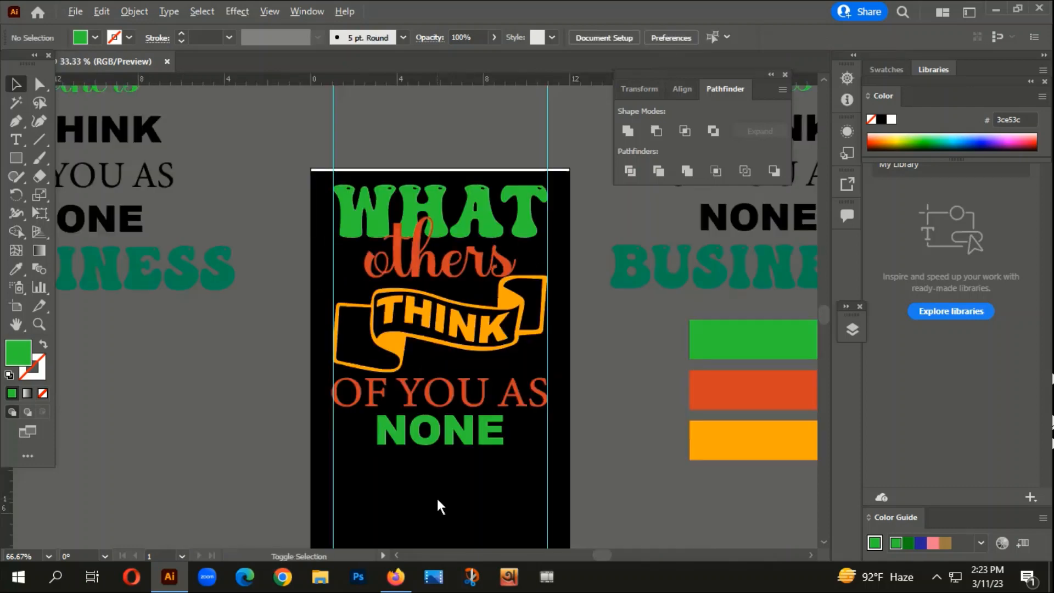
key("ctrl+minus")
left_click_drag(424, 498, 501, 373)
left_click_drag(318, 276, 495, 378)
right_click(496, 378)
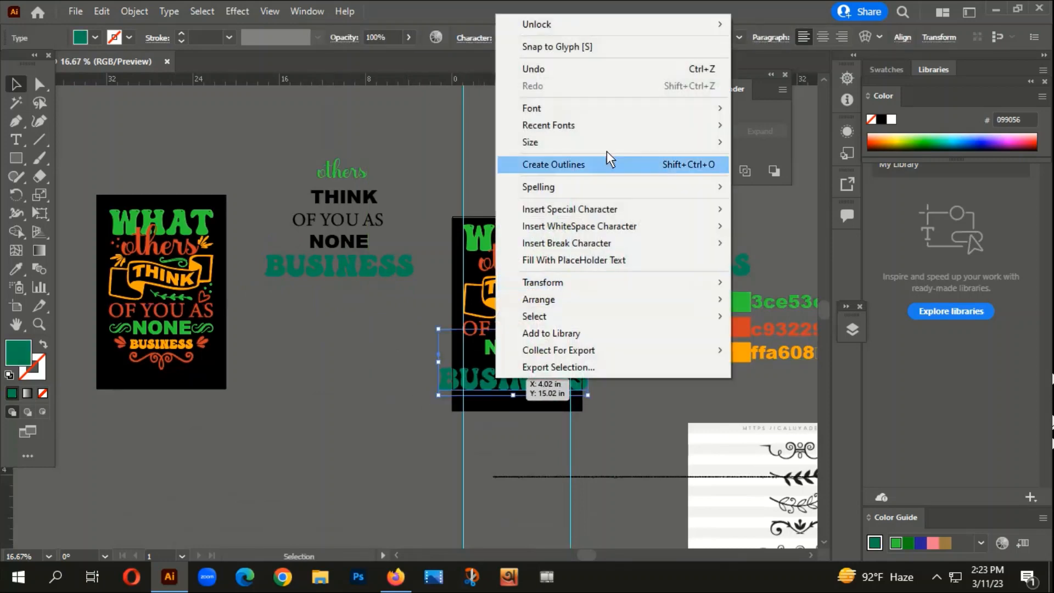
left_click(576, 168)
key("i")
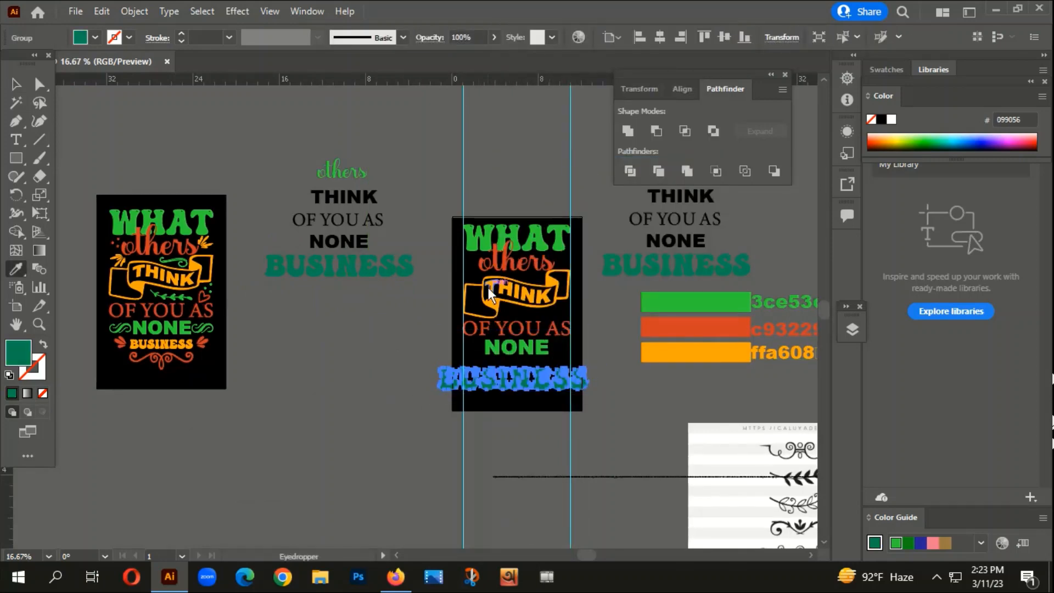
left_click(508, 289)
left_click(15, 83)
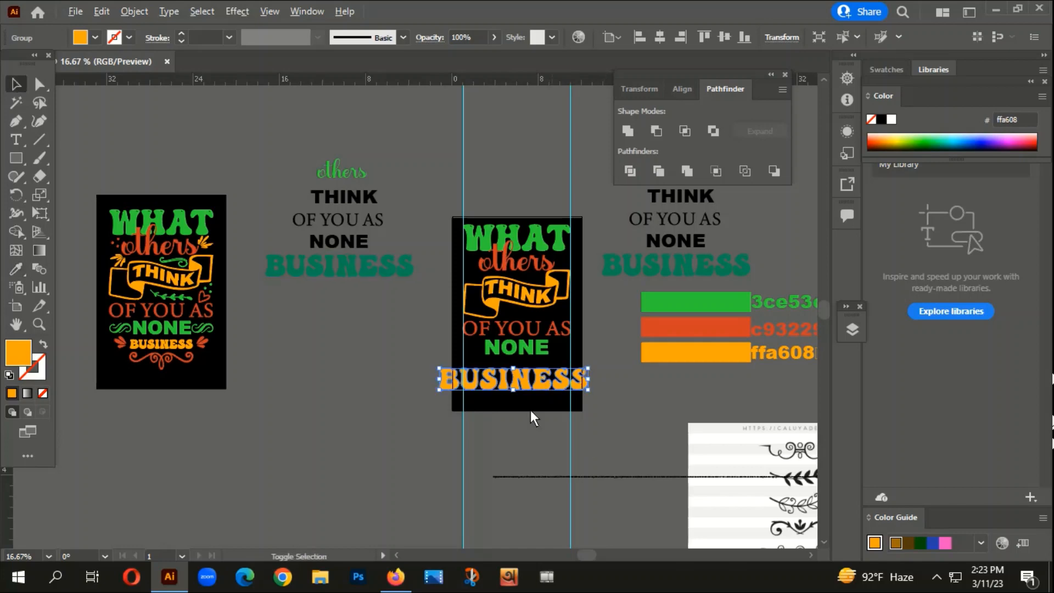
- Scale "BUSINESS" down to fit between the guides and place it centred directly under "NONE"
scroll(521, 401, "up", 2)
left_click_drag(510, 338, 569, 338)
left_click(587, 345)
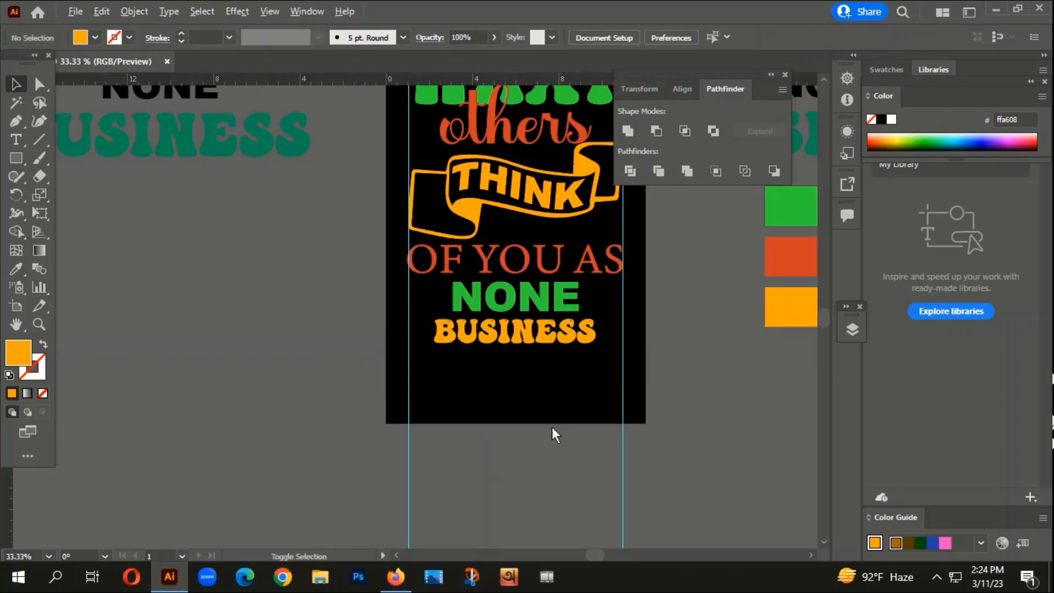
- Compare the placed words on the artboard with the finished reference design
scroll(551, 426, "down", 2)
left_click_drag(607, 463, 624, 412)
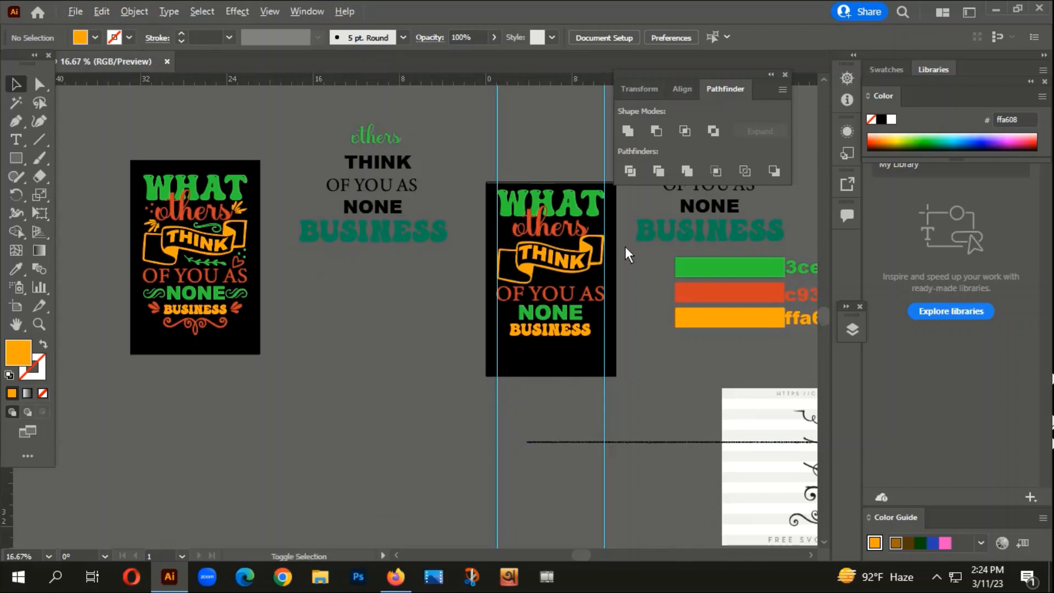
scroll(625, 246, "up", 1)
left_click_drag(589, 476, 526, 462)
scroll(431, 478, "down", 1)
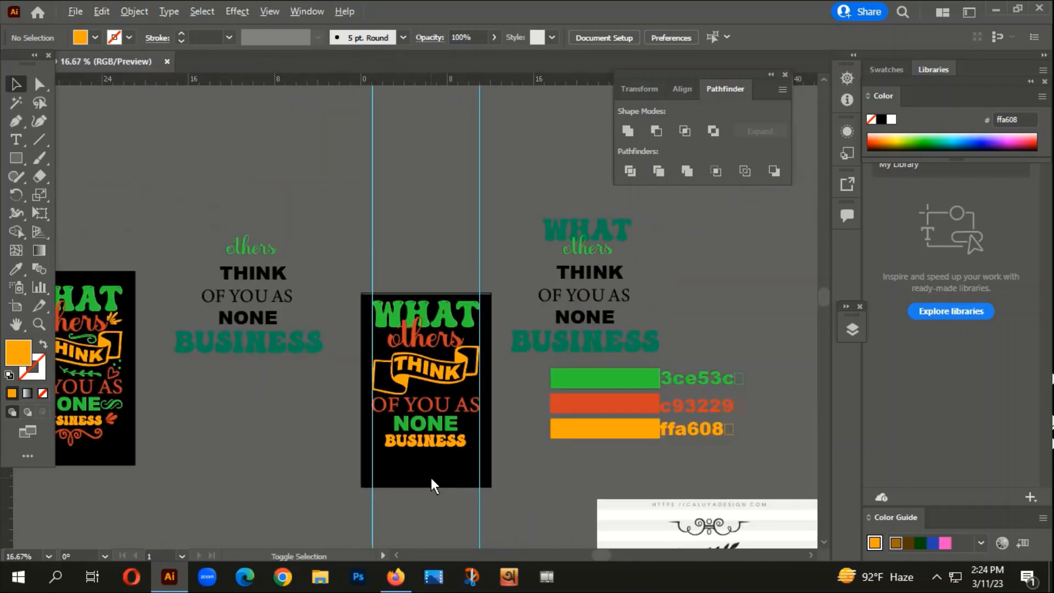
scroll(374, 338, "up", 1)
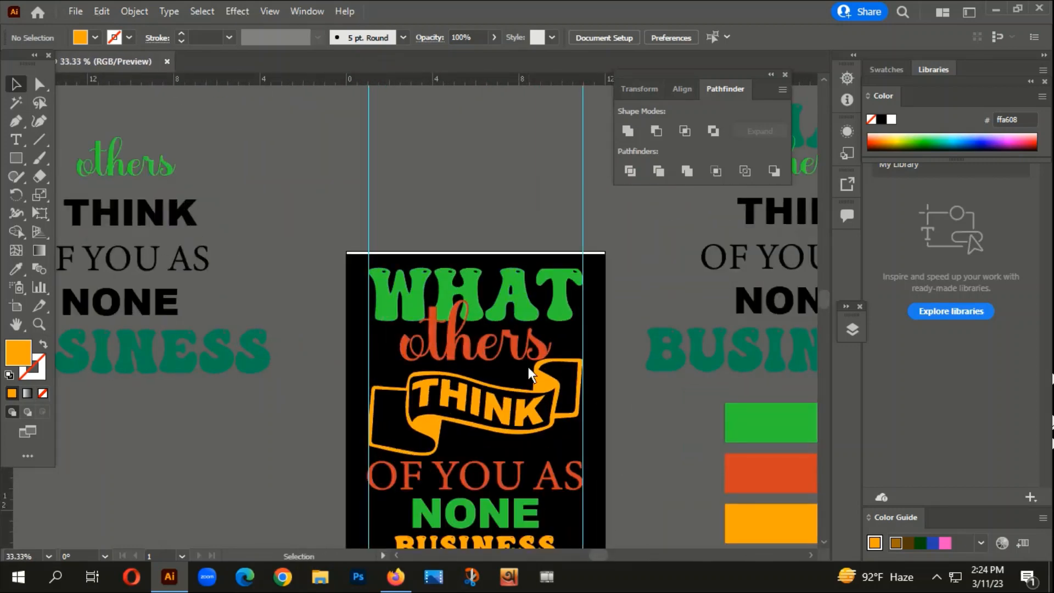
scroll(510, 393, "down", 1)
left_click_drag(575, 486, 573, 421)
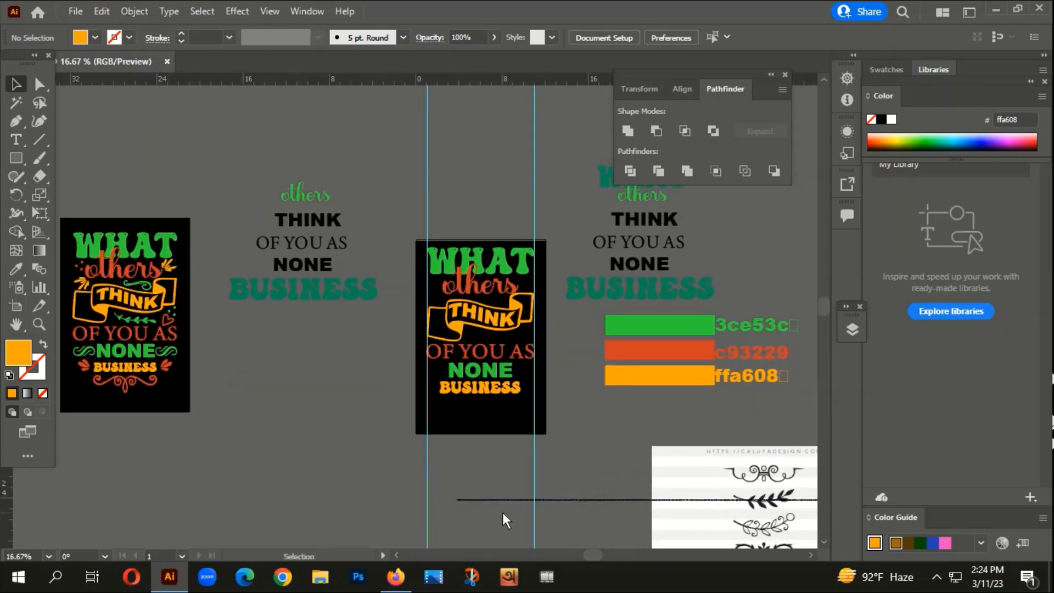
- Look through the traced ornament sheet and compare it with the ornaments around the banner in the reference design
scroll(574, 472, "down", 1)
left_click_drag(582, 477, 631, 199)
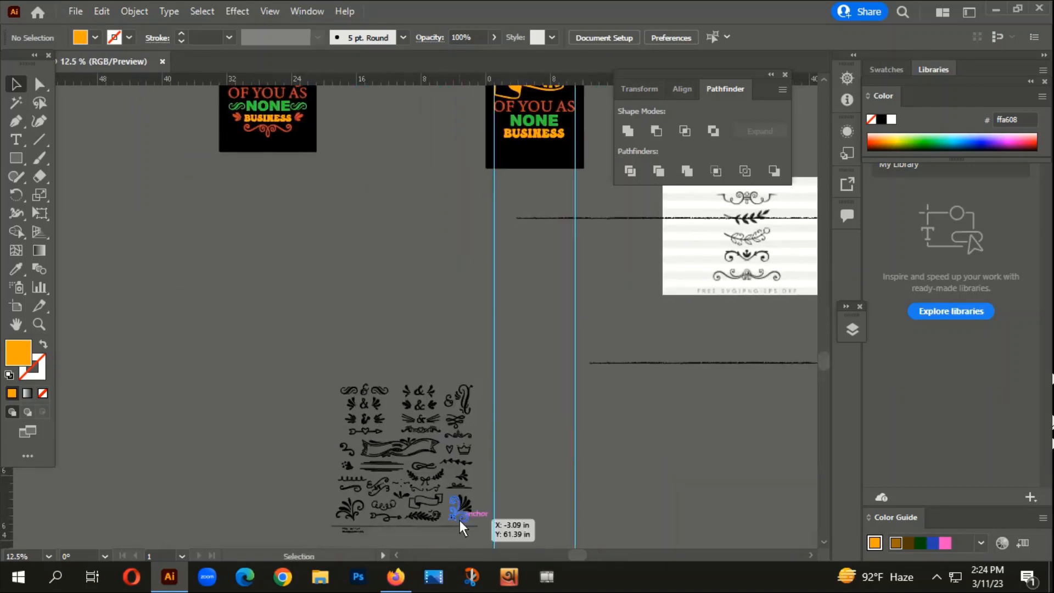
left_click_drag(575, 434, 565, 347)
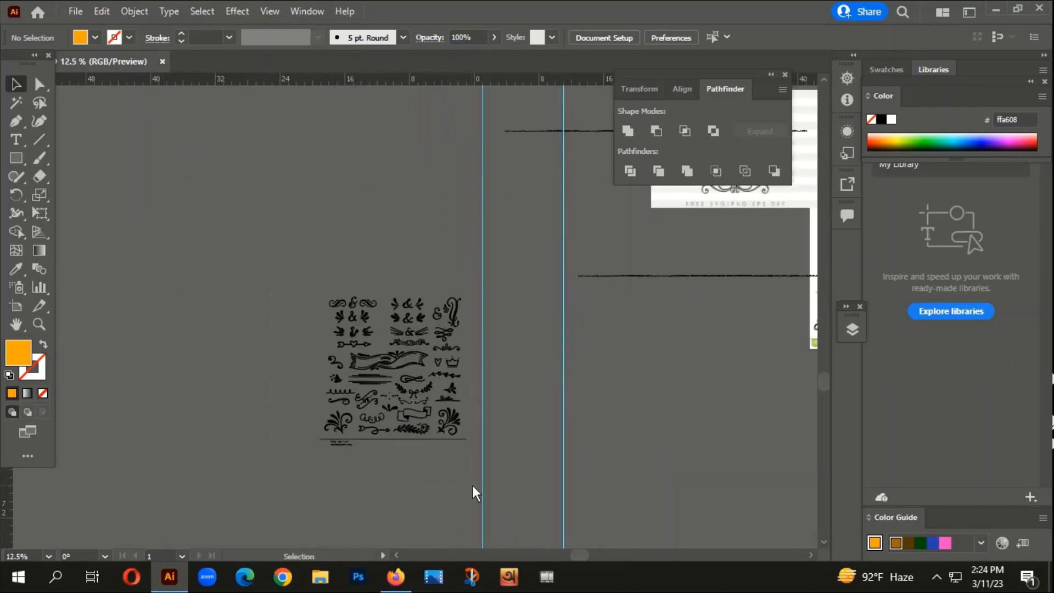
left_click_drag(272, 294, 473, 485)
scroll(407, 403, "up", 3)
scroll(400, 410, "down", 2)
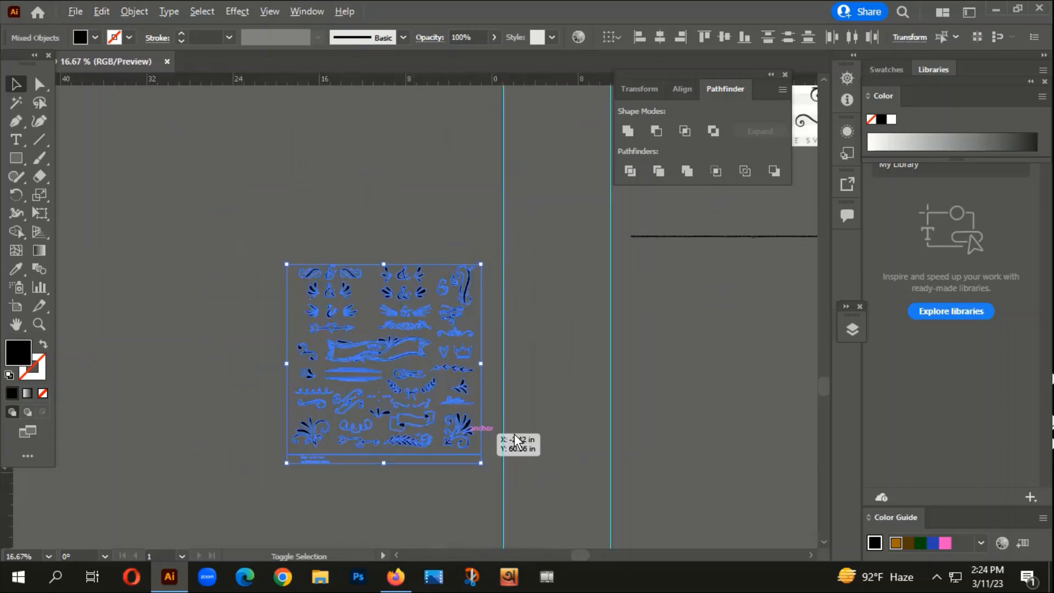
left_click(514, 433)
scroll(394, 296, "down", 1)
scroll(330, 342, "up", 7)
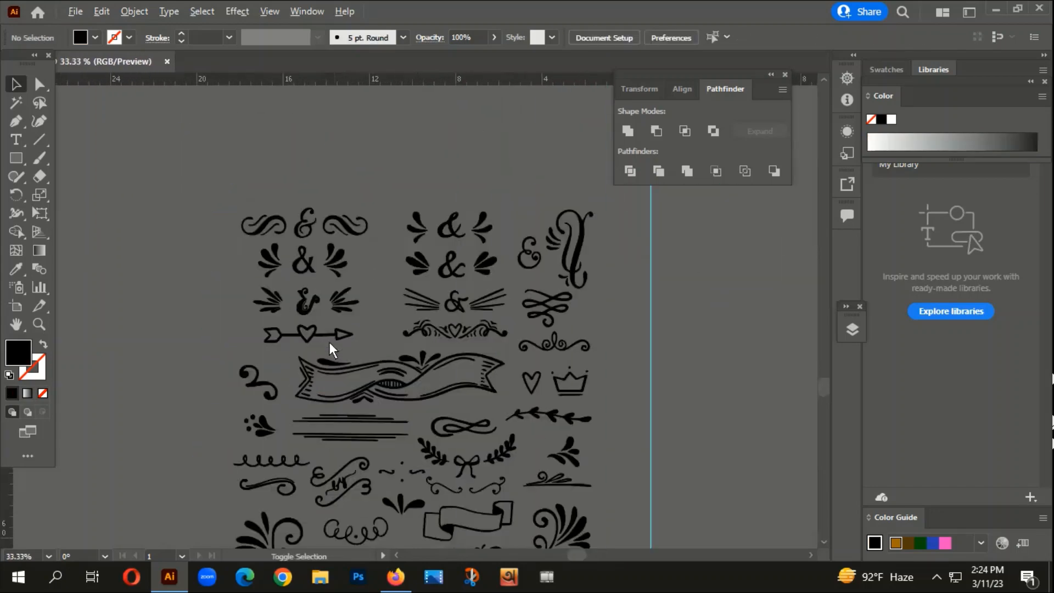
scroll(325, 430, "down", 3)
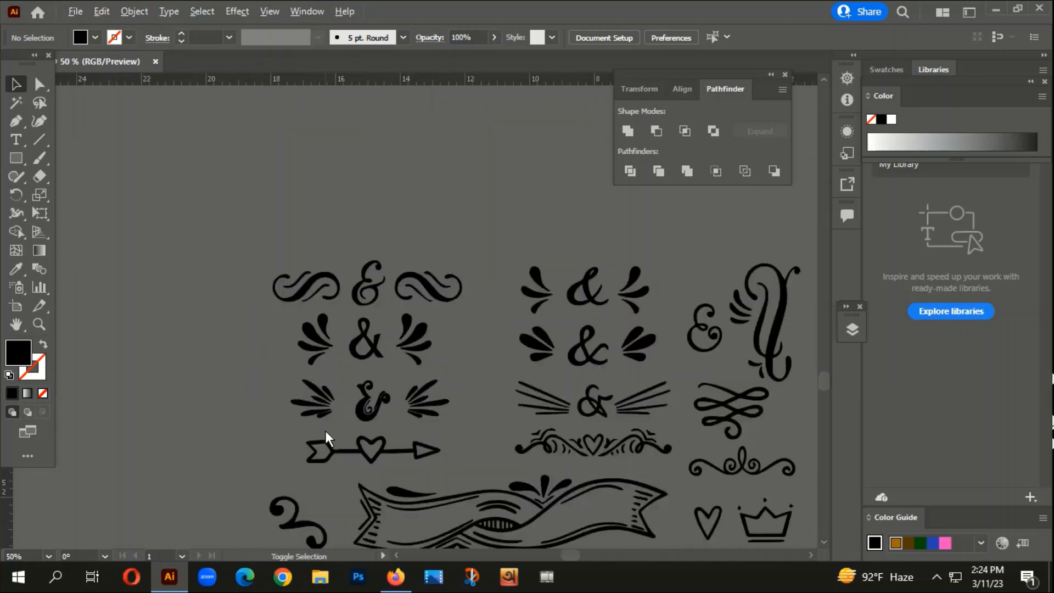
scroll(325, 431, "down", 2)
left_click_drag(389, 276, 418, 512)
scroll(216, 175, "up", 3)
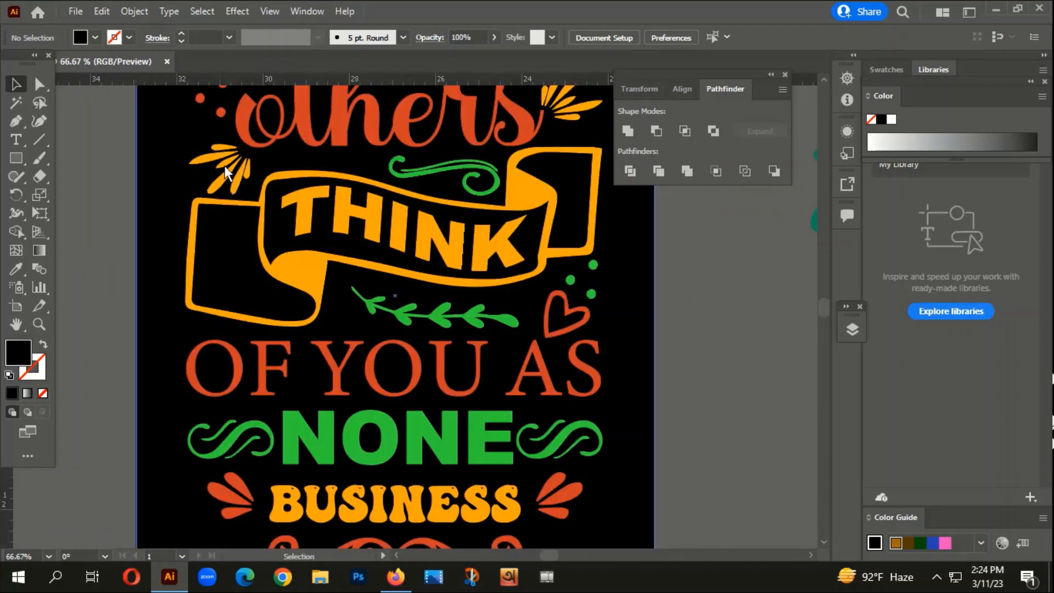
scroll(251, 214, "down", 3)
scroll(325, 349, "up", 3)
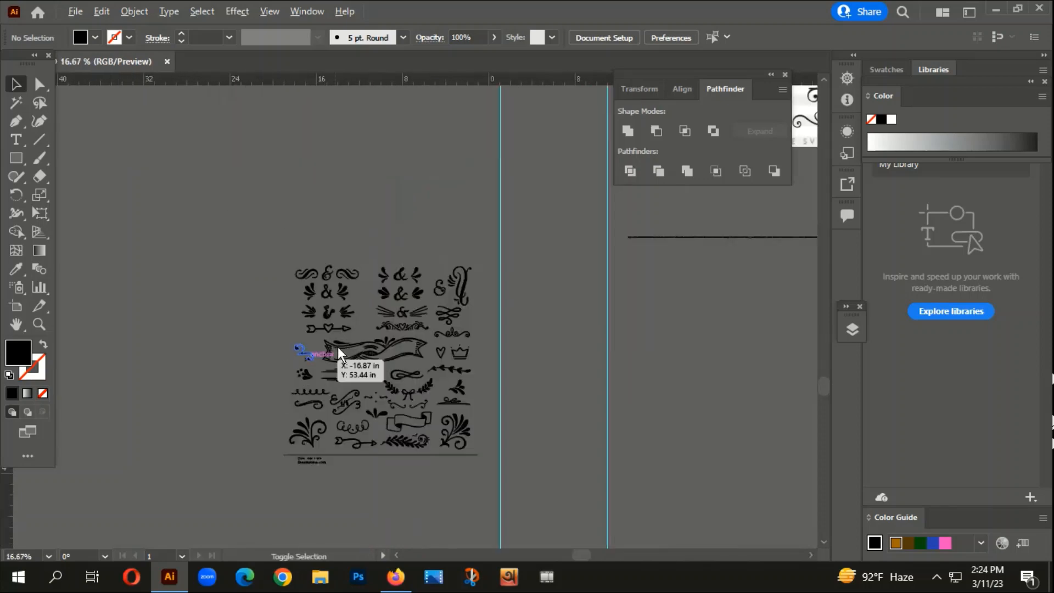
scroll(281, 281, "up", 3)
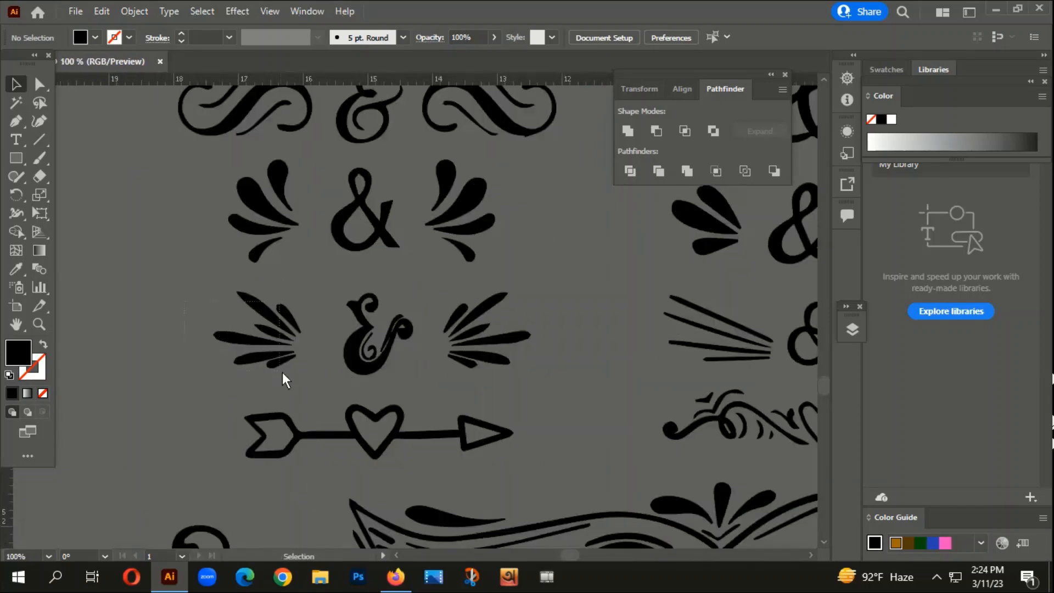
- Group the leaf spray beside the third ampersand on the ornament sheet, enlarge it and bring it onto the artboard
left_click_drag(282, 373, 299, 300)
right_click(298, 300)
left_click(337, 332)
scroll(159, 486, "down", 4)
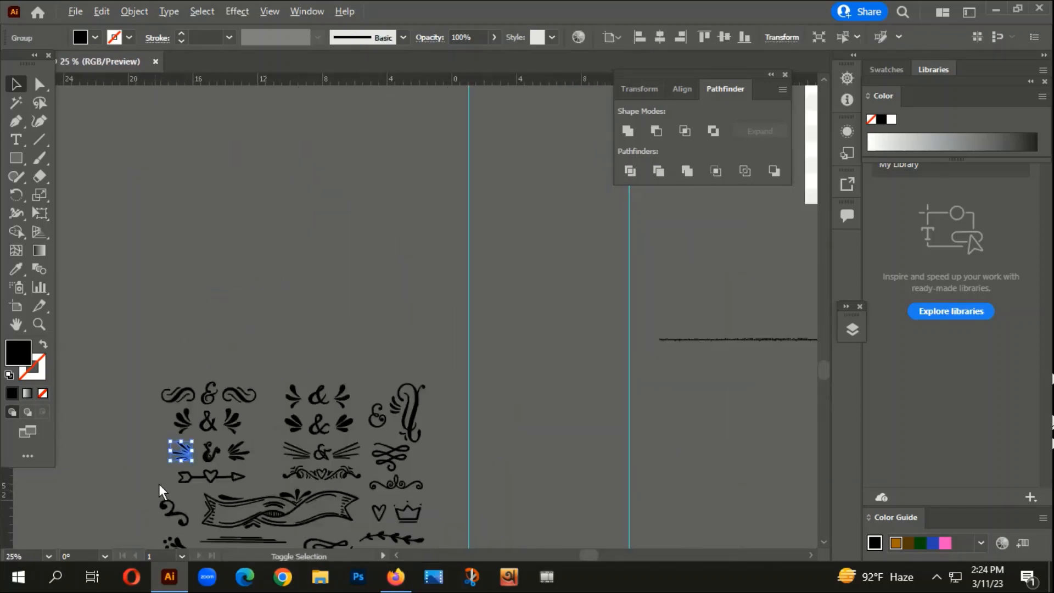
left_click_drag(192, 452, 369, 241)
scroll(345, 318, "down", 4)
scroll(381, 223, "up", 1)
scroll(381, 223, "up", 4)
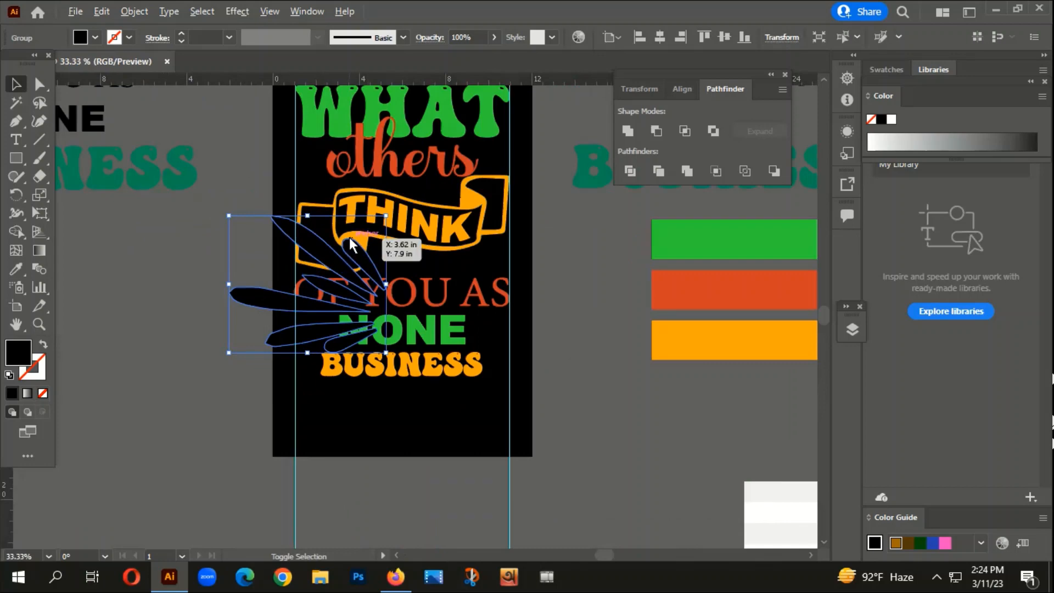
- Recolour the leaf spray with the c93229 red of "others"
key("i")
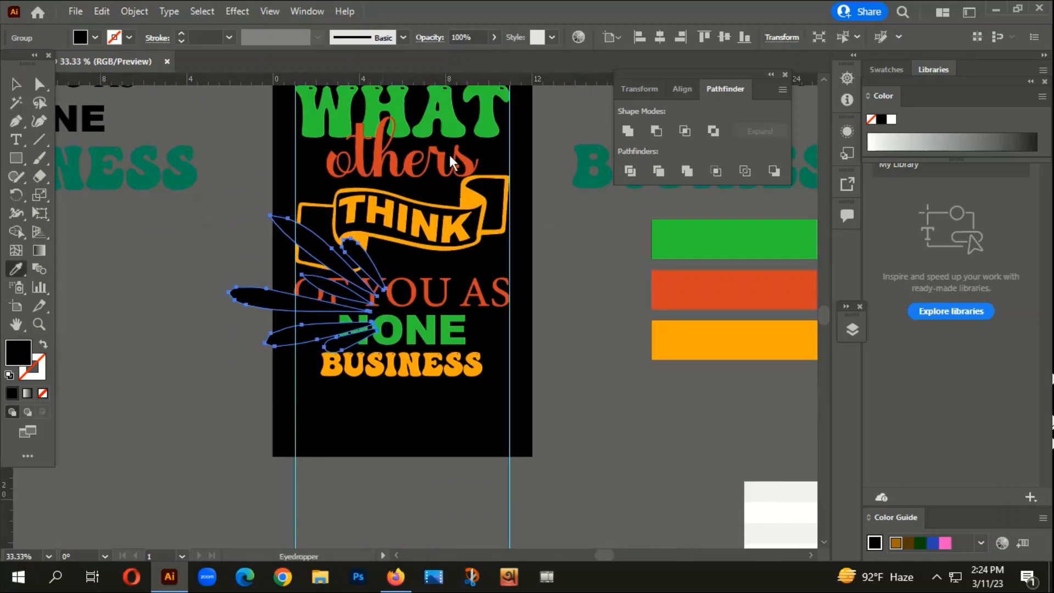
left_click(390, 156)
key("v")
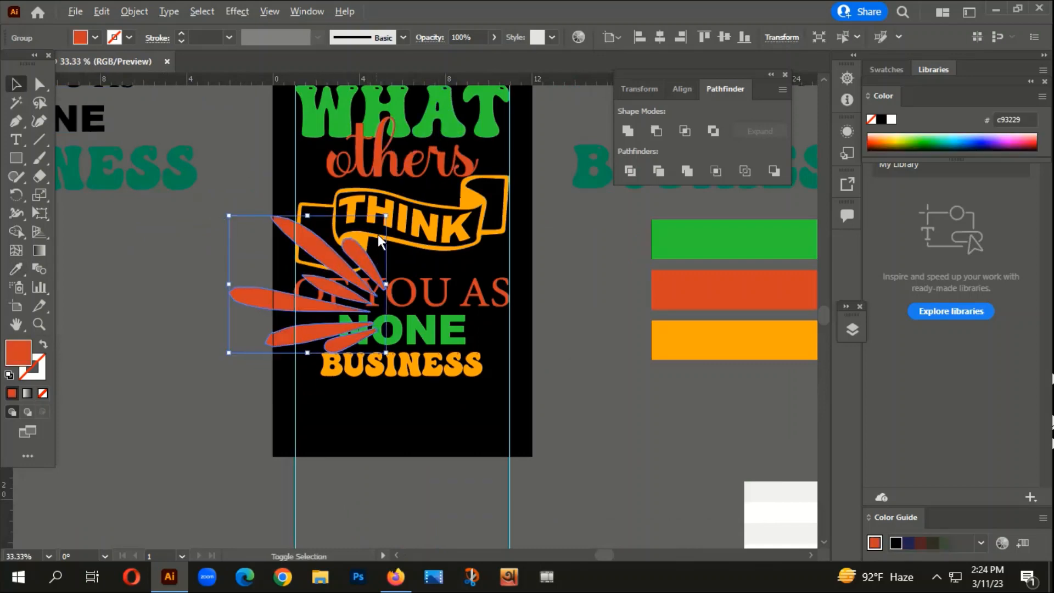
- Shrink the leaf spray, rotate it to fan down and outward, and place it above the banner's left end beside "others"
left_click_drag(386, 215, 349, 248)
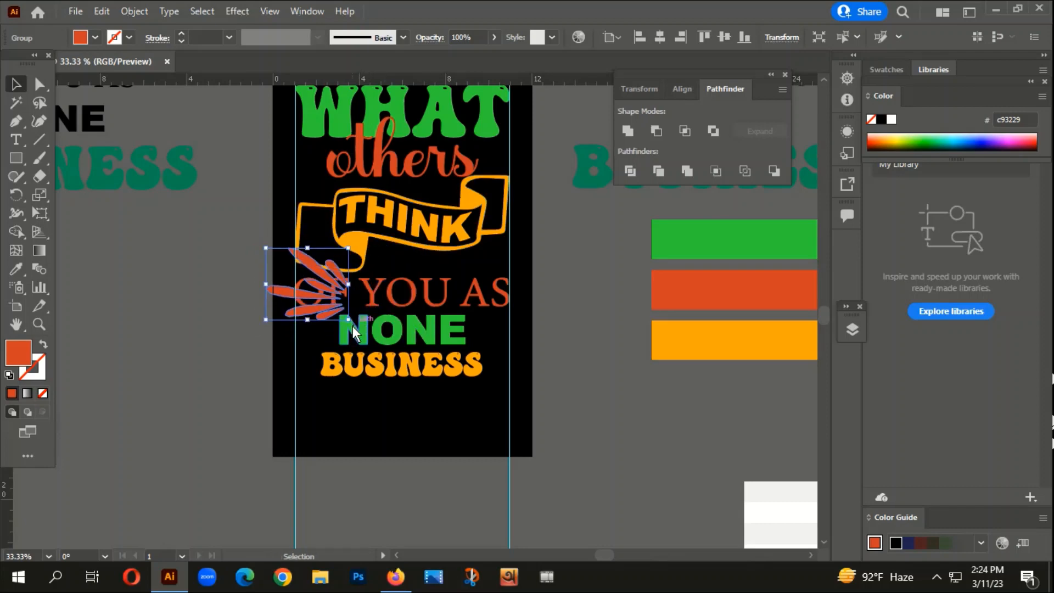
left_click_drag(352, 326, 299, 207)
scroll(321, 187, "up", 3)
left_click_drag(284, 253, 309, 209)
left_click_drag(325, 169, 302, 243)
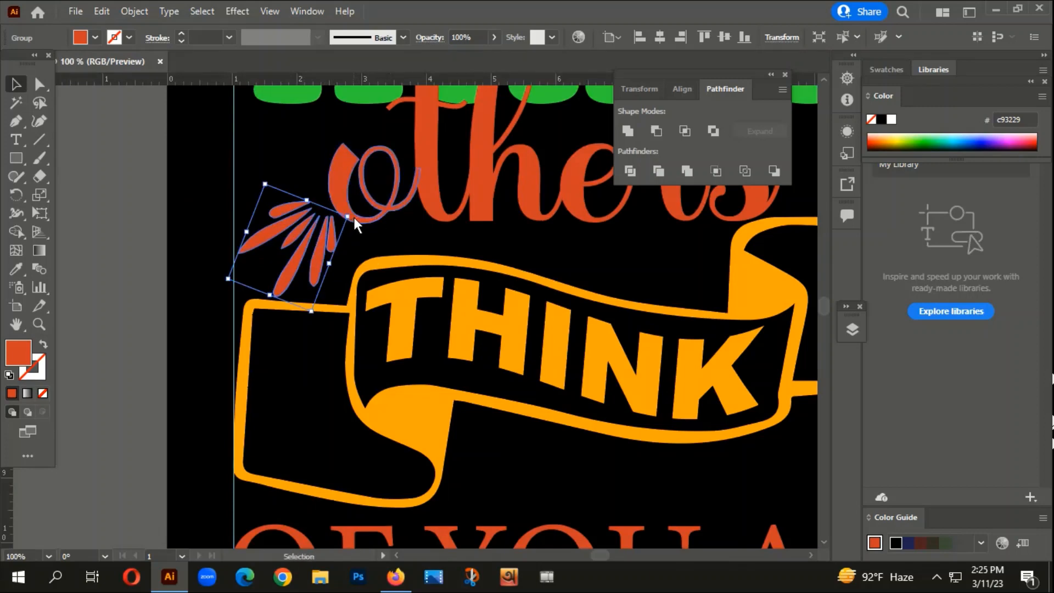
left_click_drag(354, 217, 359, 231)
left_click(186, 237)
- Recolour the leaf spray above the banner's left end with the banner's ffa608 orange
scroll(190, 242, "down", 3)
left_click_drag(264, 333, 383, 381)
left_click(402, 286)
scroll(405, 284, "up", 2)
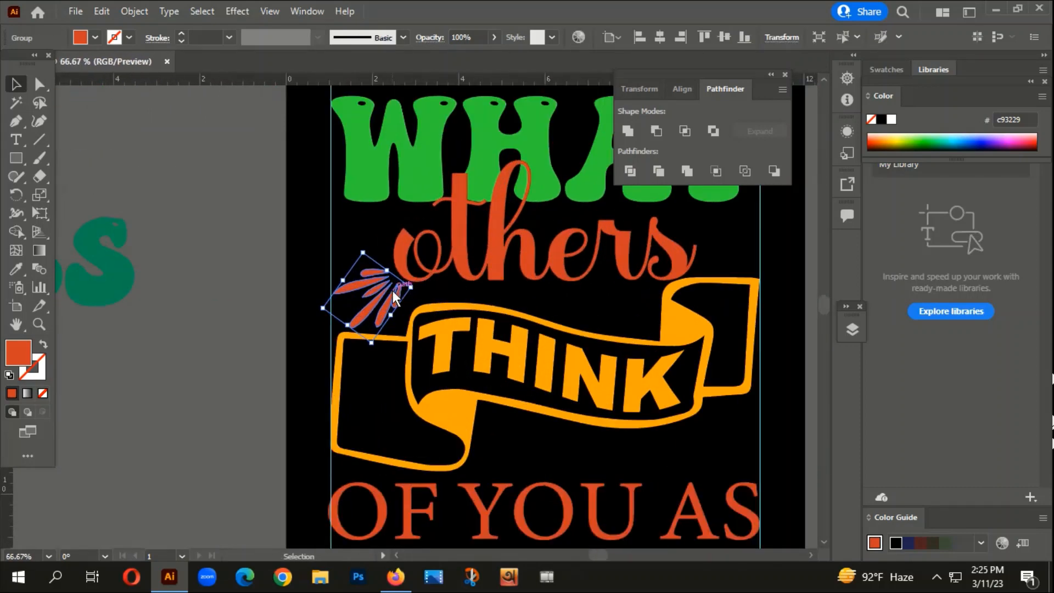
key("i")
left_click(456, 404)
left_click(15, 86)
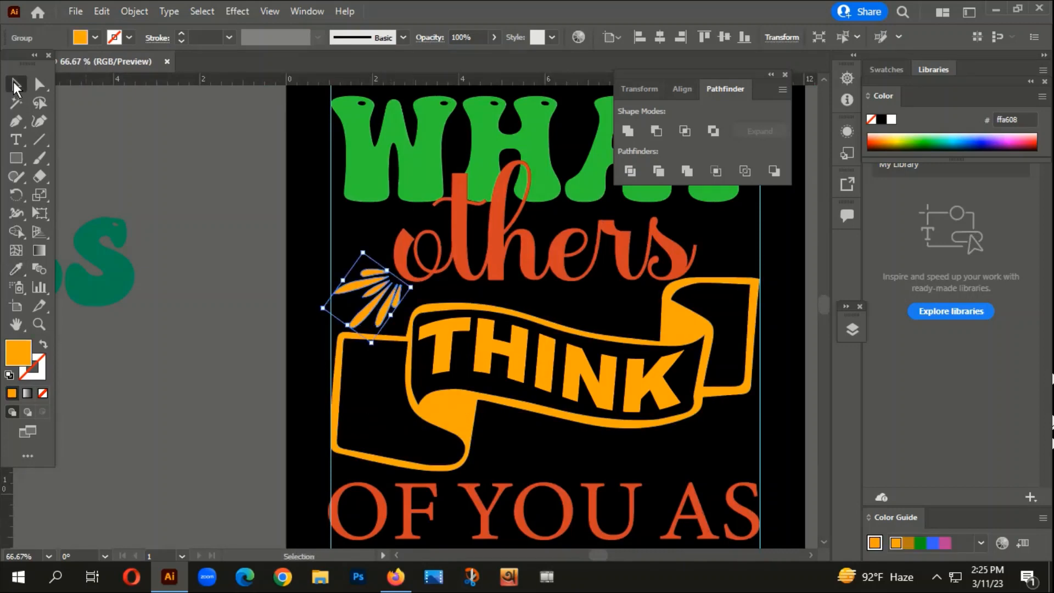
left_click(202, 282)
- Create a mirrored copy of the orange leaf spray with Reflect and move it to the far end of "others"
scroll(202, 281, "down", 2)
left_click(285, 291)
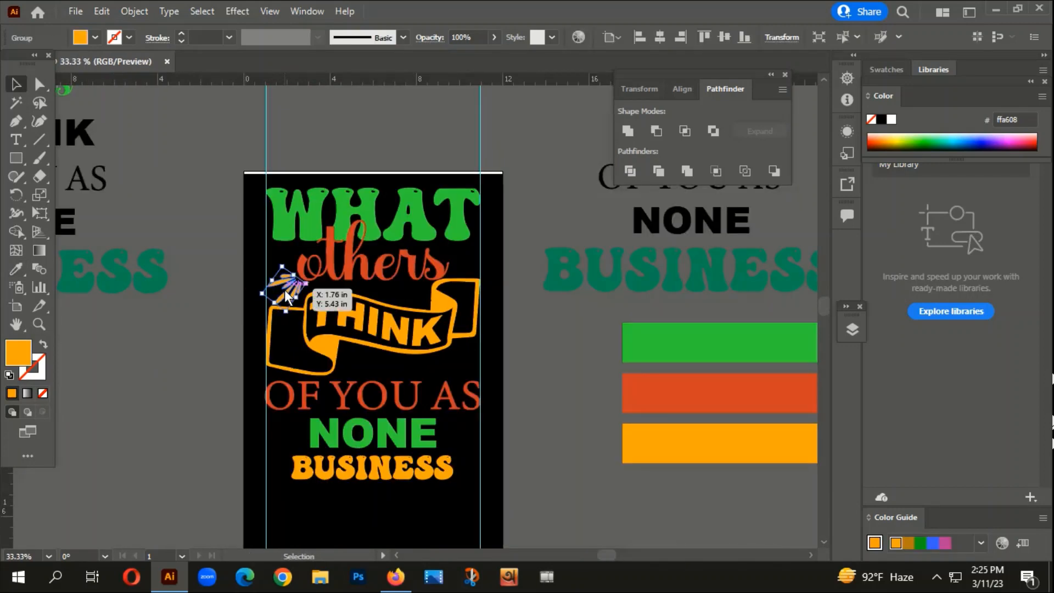
right_click(284, 289)
mouse_move(372, 466)
left_click(502, 388)
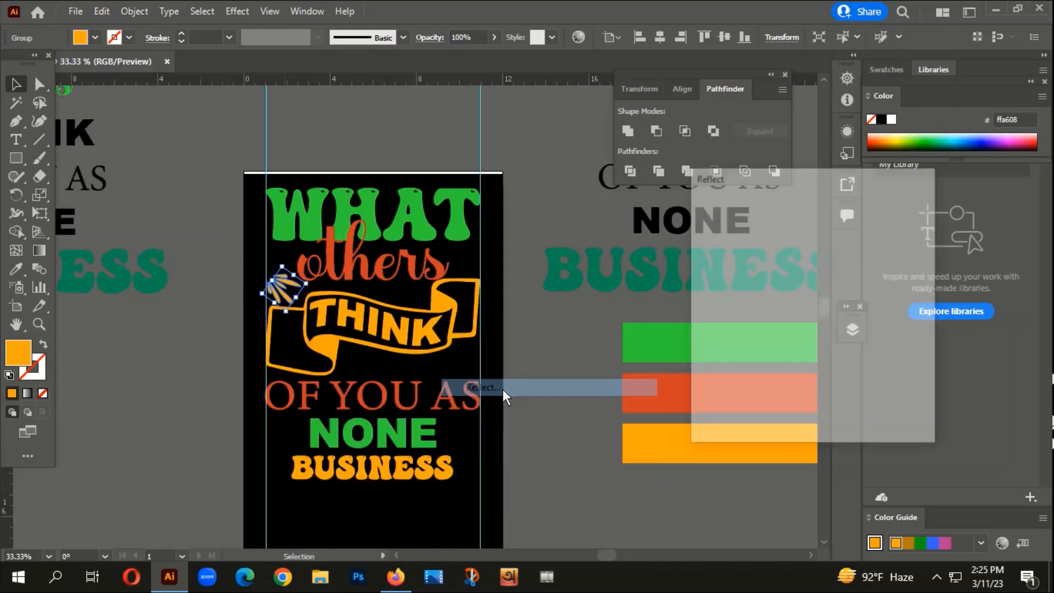
left_click(729, 410)
left_click_drag(297, 283, 502, 262)
- Rotate the mirrored leaf spray to fan upward and outward, fitting it above the banner's right end within the guide
scroll(502, 262, "up", 1)
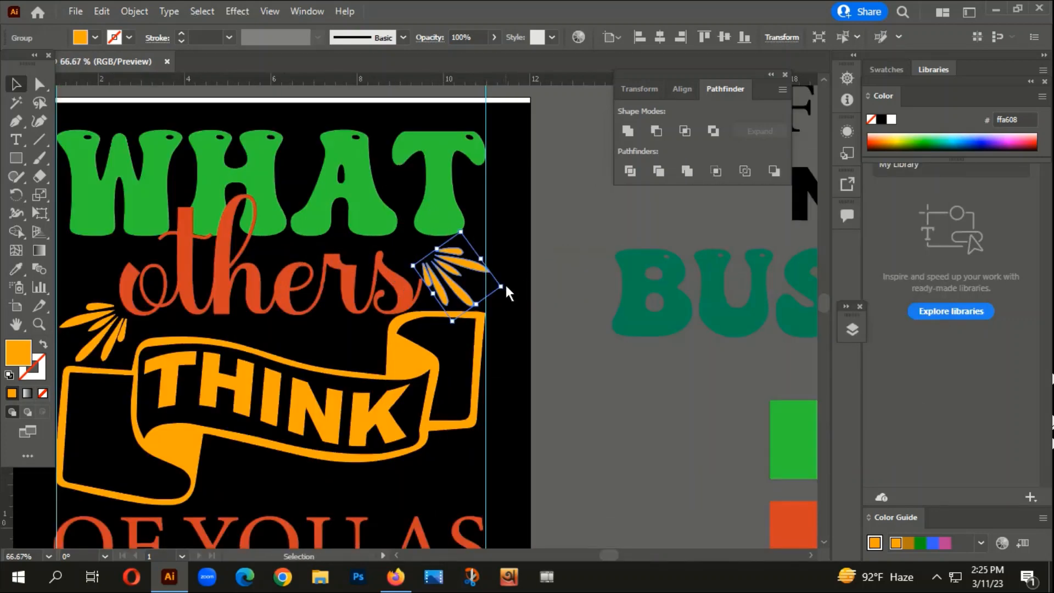
left_click(506, 286)
left_click(494, 278)
left_click_drag(507, 290, 502, 283)
key("ctrl+=")
key("ctrl+=")
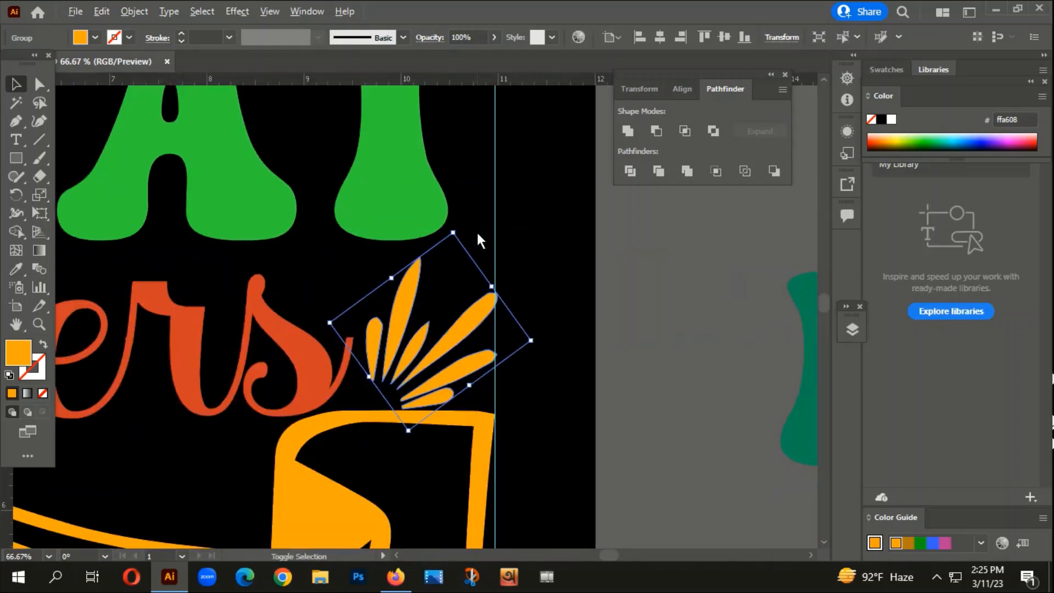
left_click(369, 308)
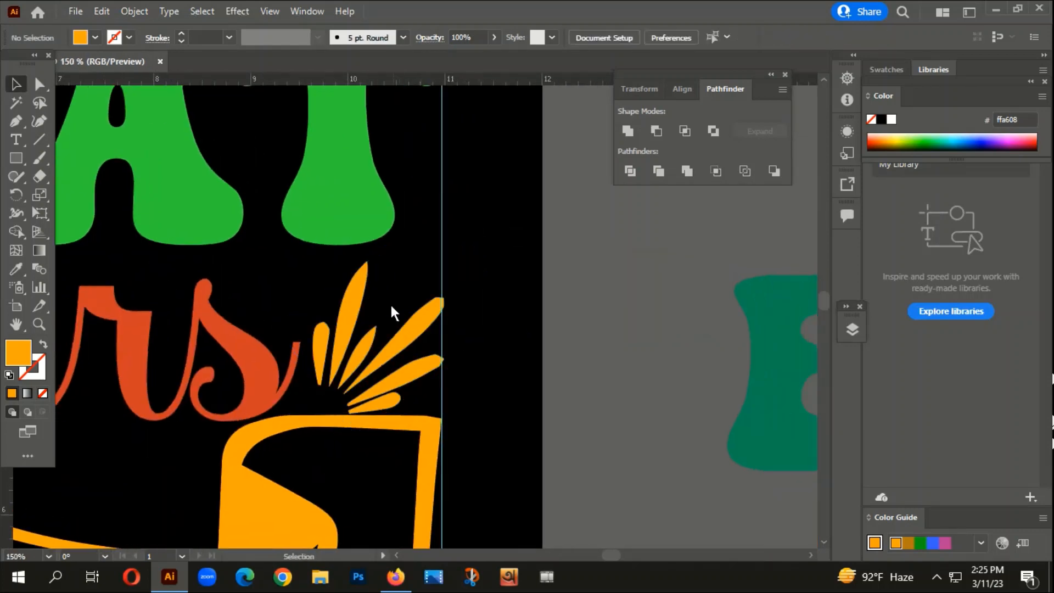
- Check the leaf sprays and the empty areas around "others" in the whole design
left_click_drag(400, 338, 389, 317)
left_click(505, 367)
key("ctrl+minus")
key("ctrl+minus")
scroll(508, 365, "down", 3)
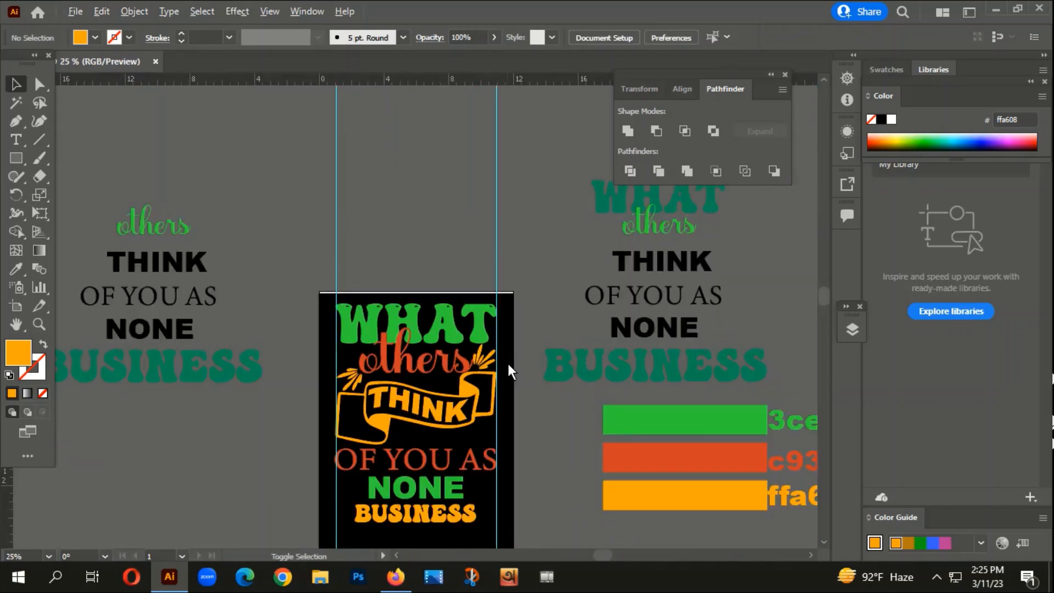
left_click_drag(397, 457, 406, 333)
scroll(362, 269, "up", 3)
scroll(362, 269, "up", 1)
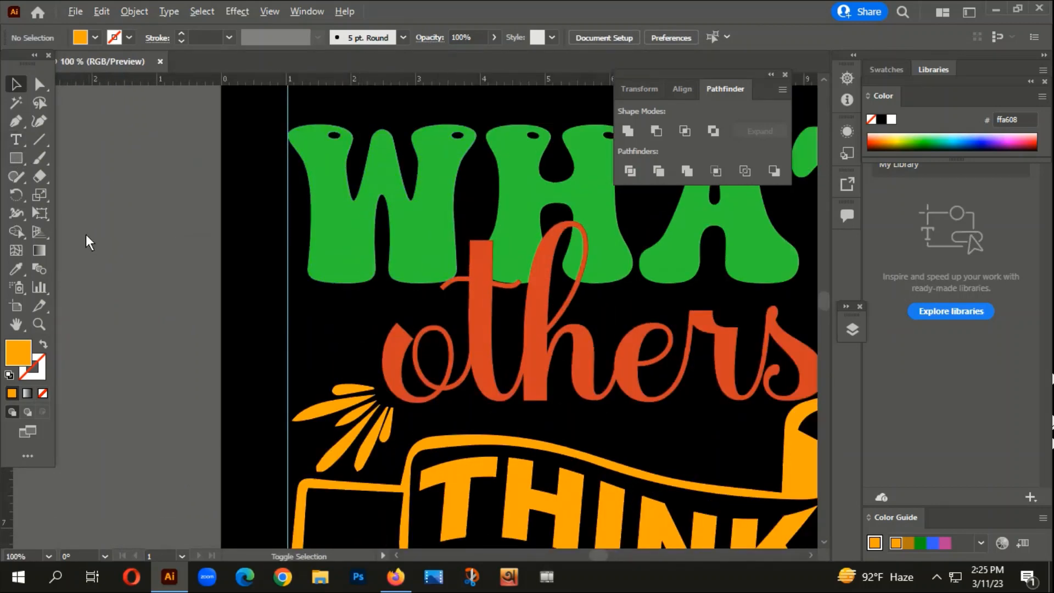
- Group the three small dots of the teardrop ornament in the traced ornament sheet
scroll(86, 234, "down", 5)
left_click_drag(198, 376, 383, 2)
left_click_drag(329, 373, 424, 305)
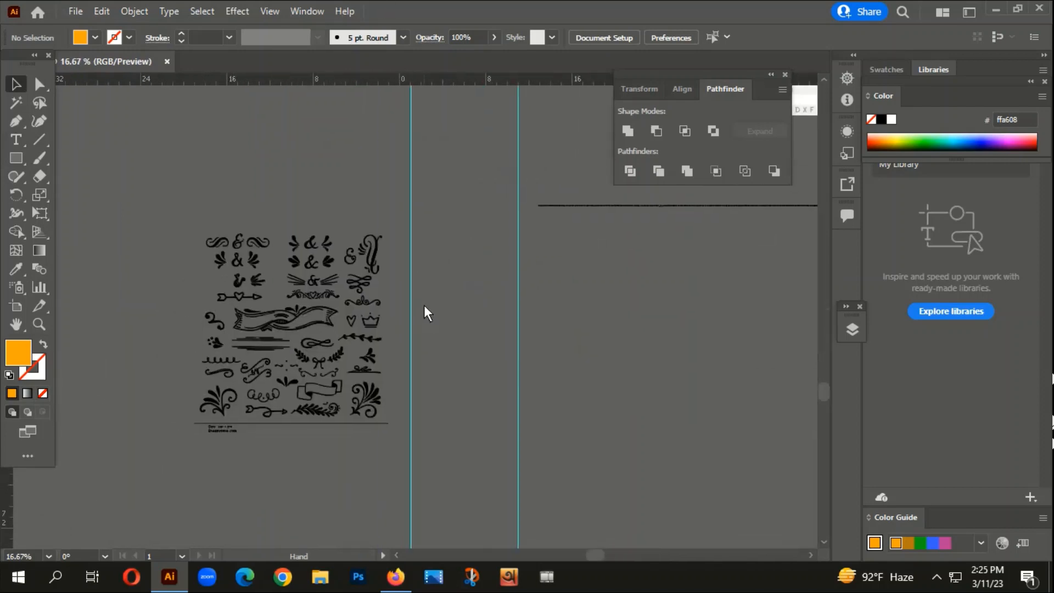
scroll(241, 319, "up", 5)
scroll(190, 346, "up", 1)
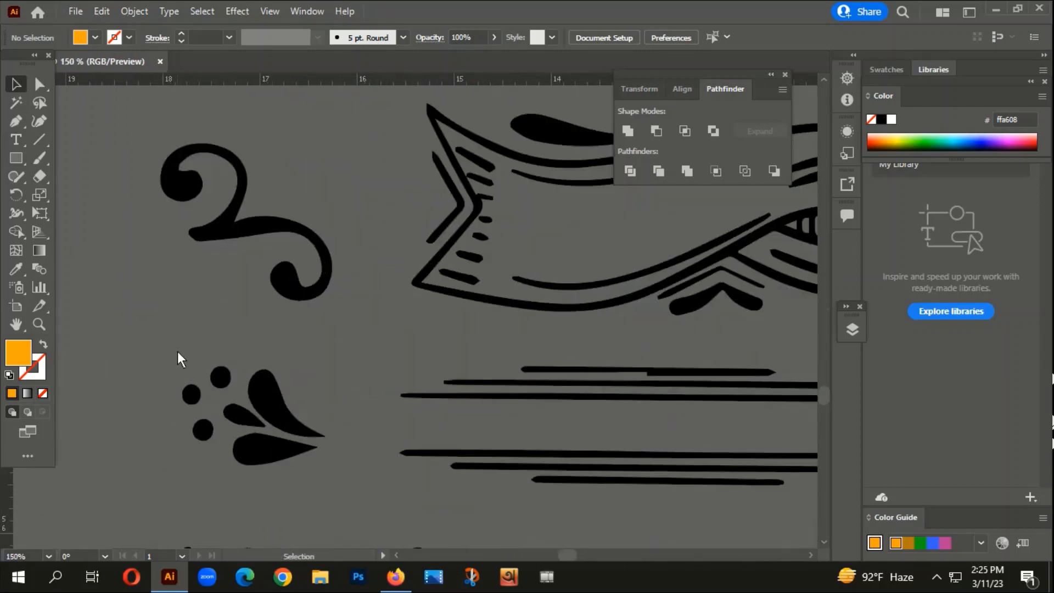
left_click_drag(206, 457, 203, 442)
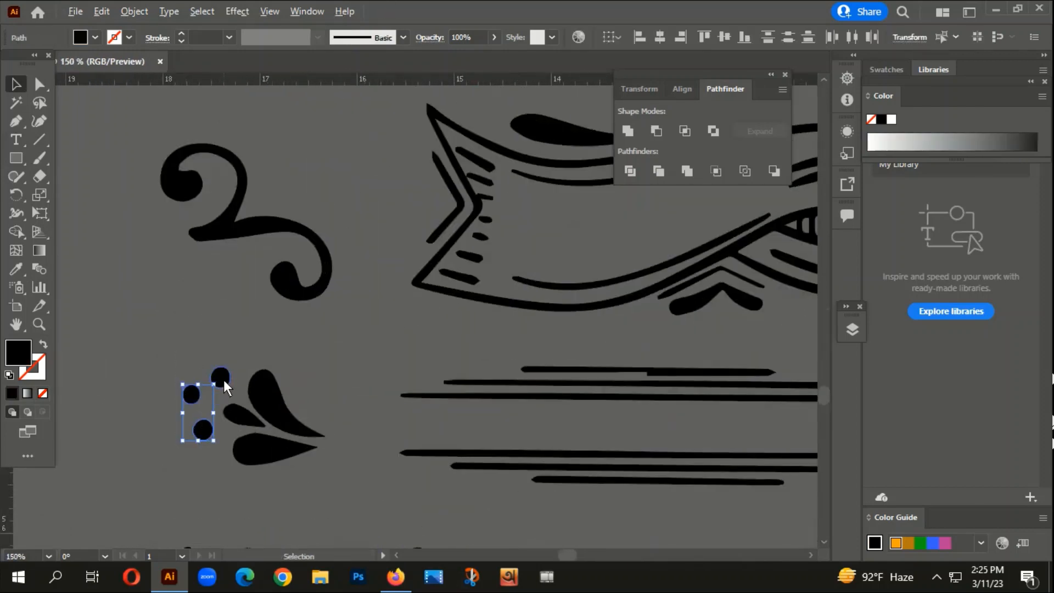
left_click(223, 380, "shift")
right_click(223, 380)
left_click(278, 154)
- Move the grouped dots from the ornament sheet onto the artboard, beside the "o" of "others"
scroll(167, 463, "down", 2)
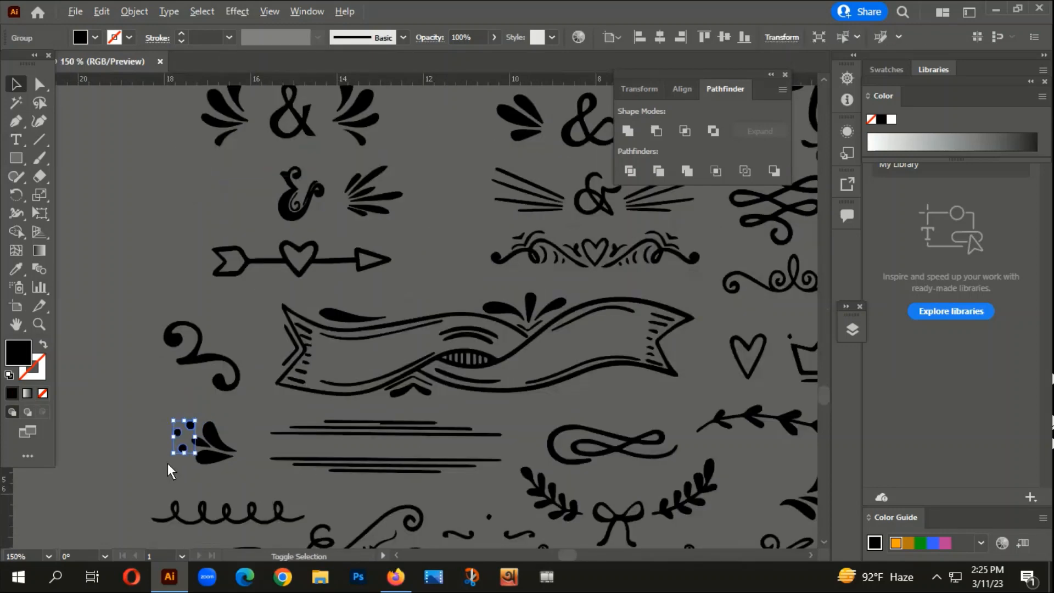
scroll(166, 463, "down", 4)
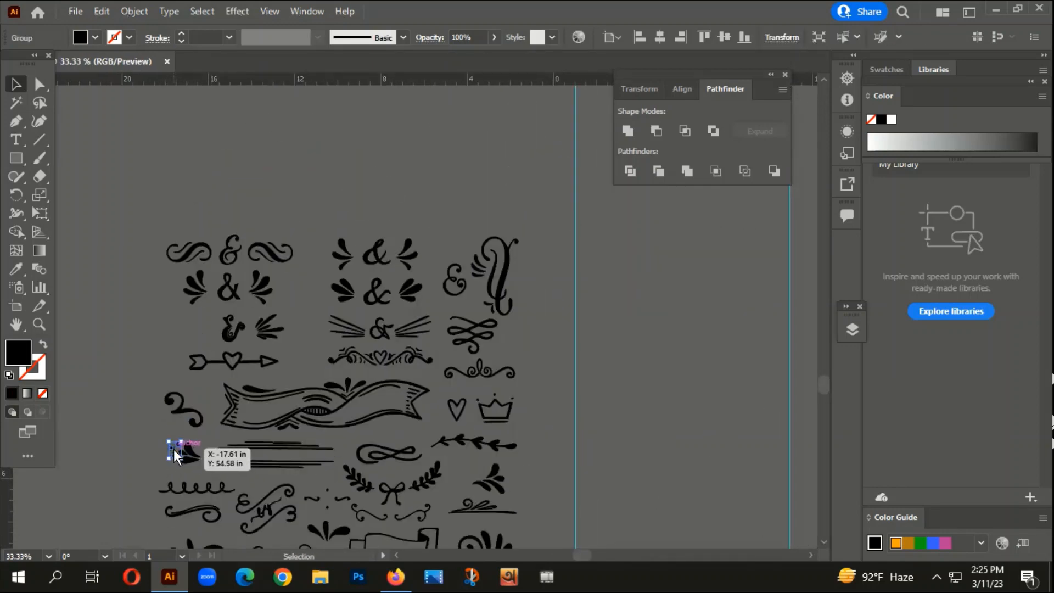
left_click_drag(173, 449, 391, 206)
scroll(383, 224, "down", 4)
left_click(365, 388)
scroll(383, 201, "up", 8)
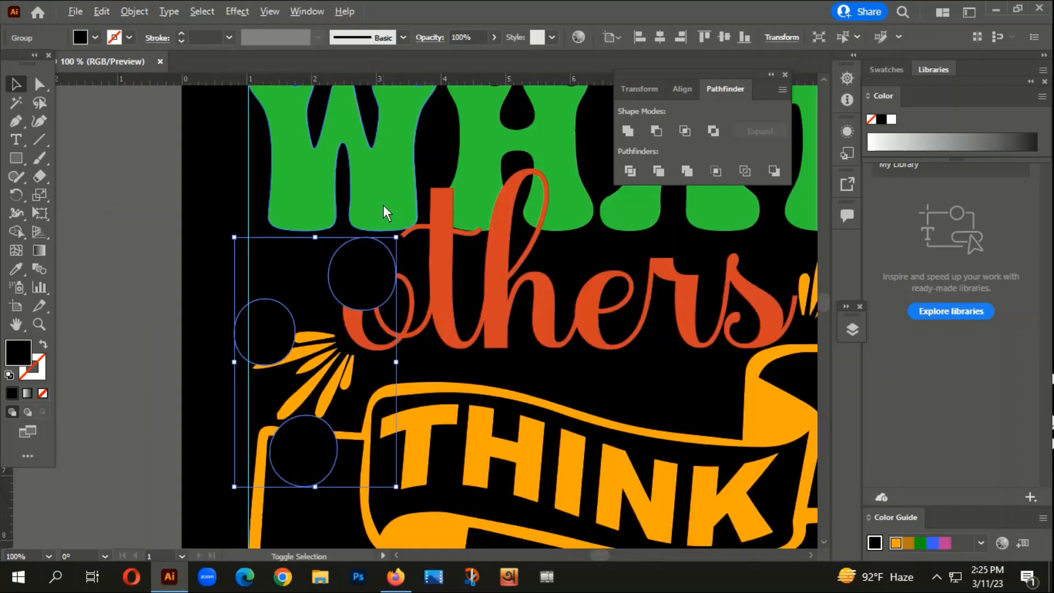
- Recolour the three dots with the c93229 red-orange of "others"
key("i")
left_click(437, 230)
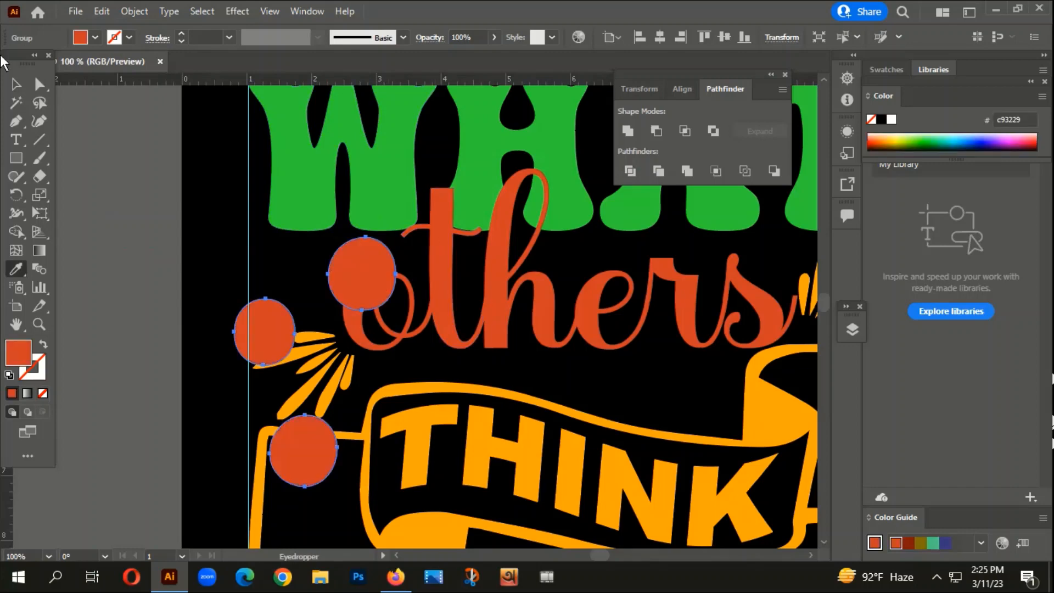
left_click(15, 84)
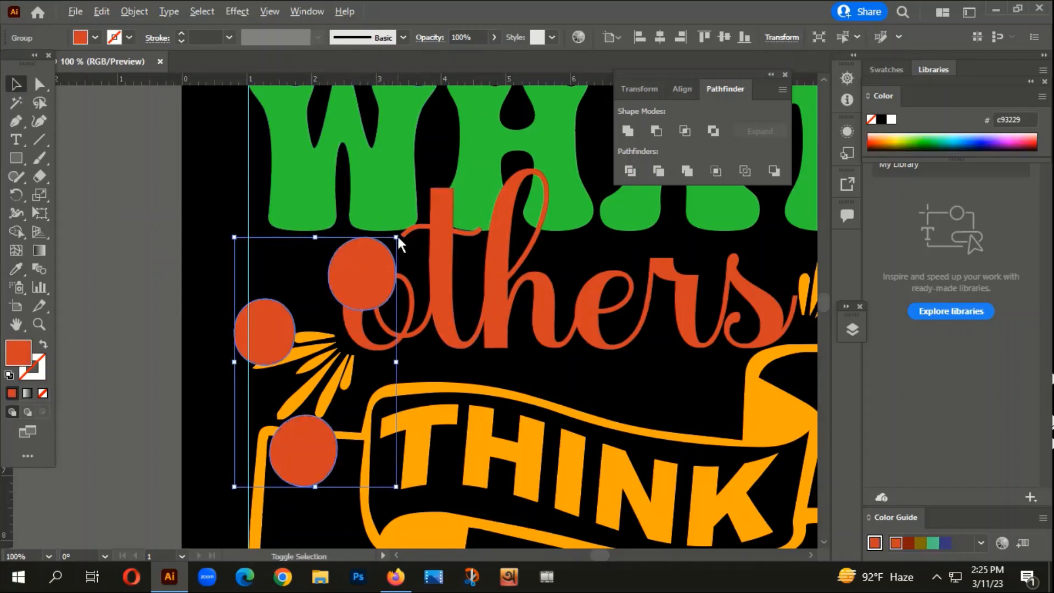
- Shrink the dot group, rotate it slightly, and place it before "others", above the leaf spray
left_click_drag(398, 236, 304, 268)
scroll(323, 236, "up", 2)
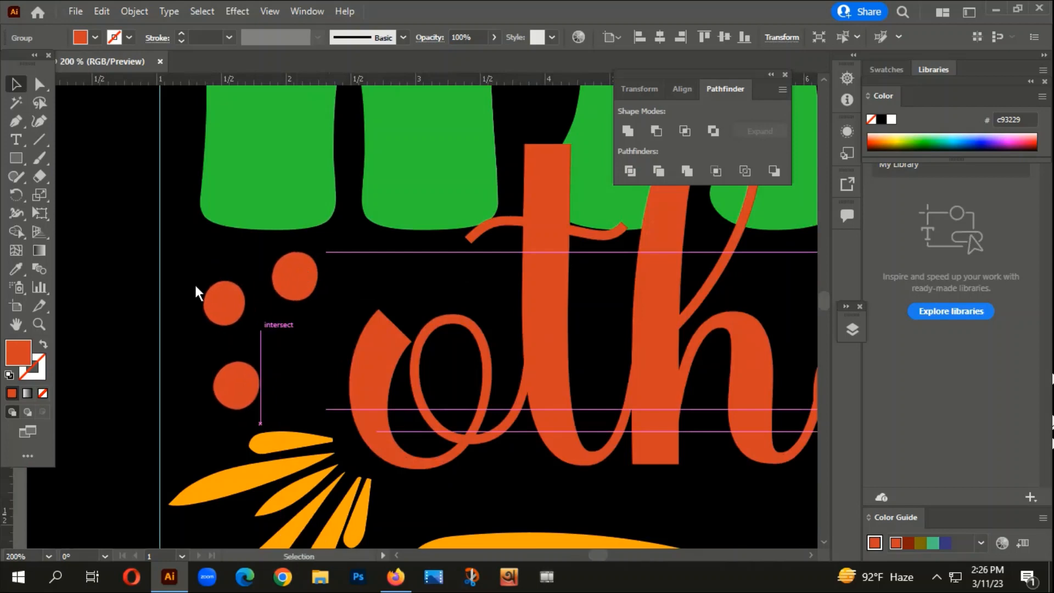
left_click(82, 263)
- Ungroup the dots and move the two upper ones farther apart, shifting one toward the "o" of "others"
scroll(150, 324, "down", 6)
left_click_drag(330, 365, 490, 311)
scroll(439, 304, "up", 3)
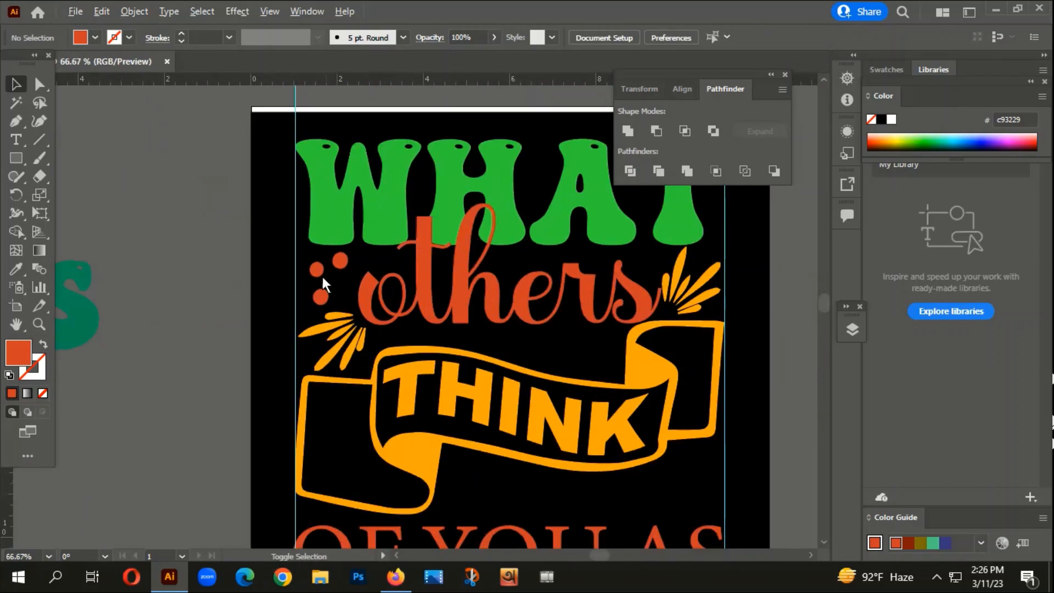
scroll(321, 274, "up", 3)
right_click(313, 267)
left_click(354, 419)
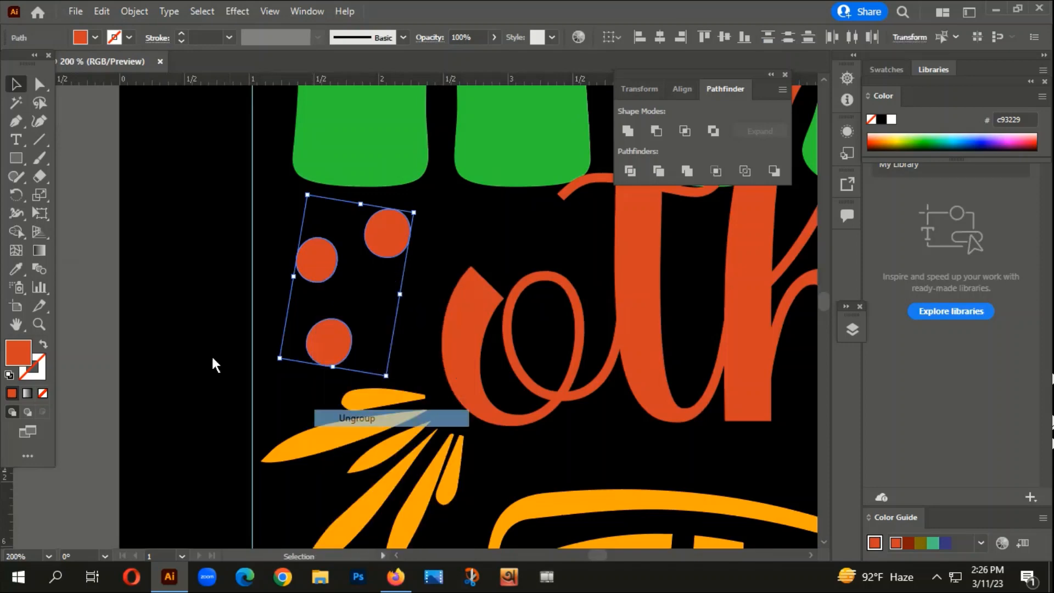
left_click(212, 358)
left_click_drag(391, 242, 409, 270)
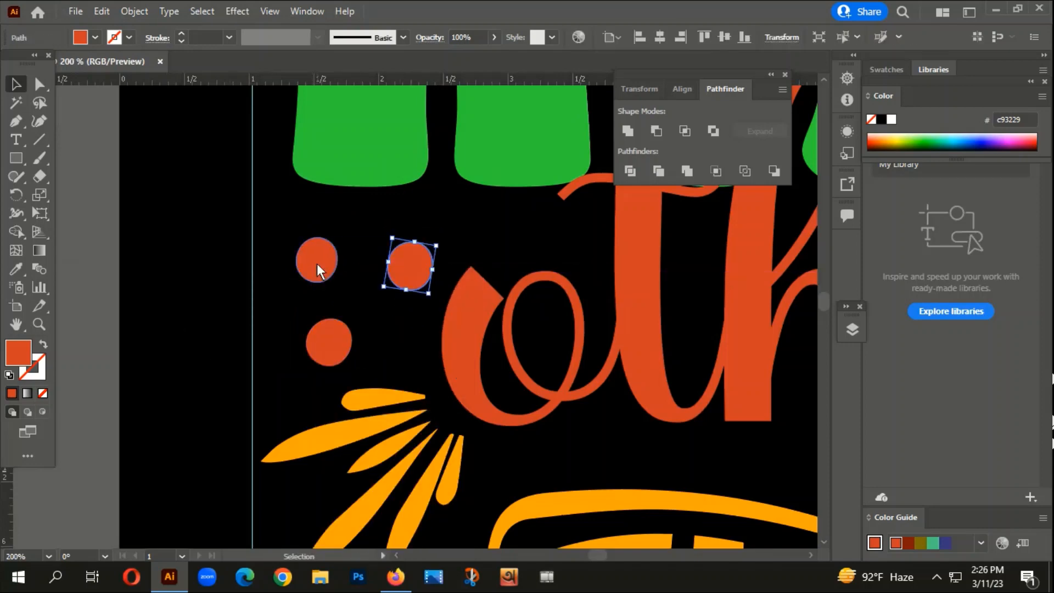
left_click_drag(318, 264, 314, 257)
- Regroup the three repositioned dots beside "others"
left_click(420, 266, "shift")
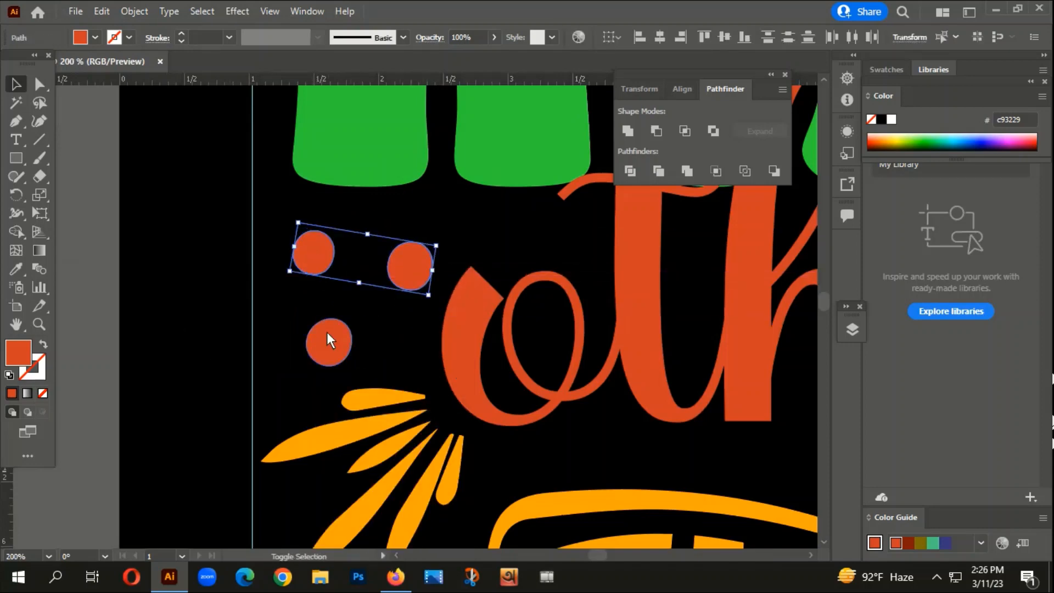
left_click(328, 340, "shift")
right_click(357, 250)
left_click(424, 344)
scroll(380, 307, "down", 5)
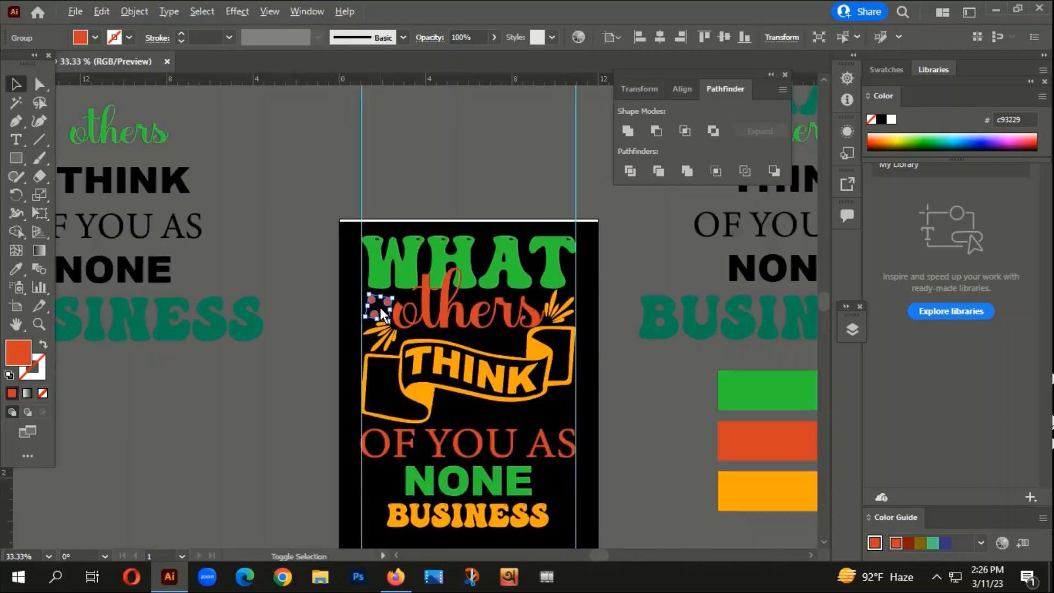
- Group the parts of the S-shaped swirl below the looped line in the traced ornament sheet
scroll(380, 308, "down", 1)
left_click_drag(333, 351, 468, 325)
scroll(401, 357, "down", 1)
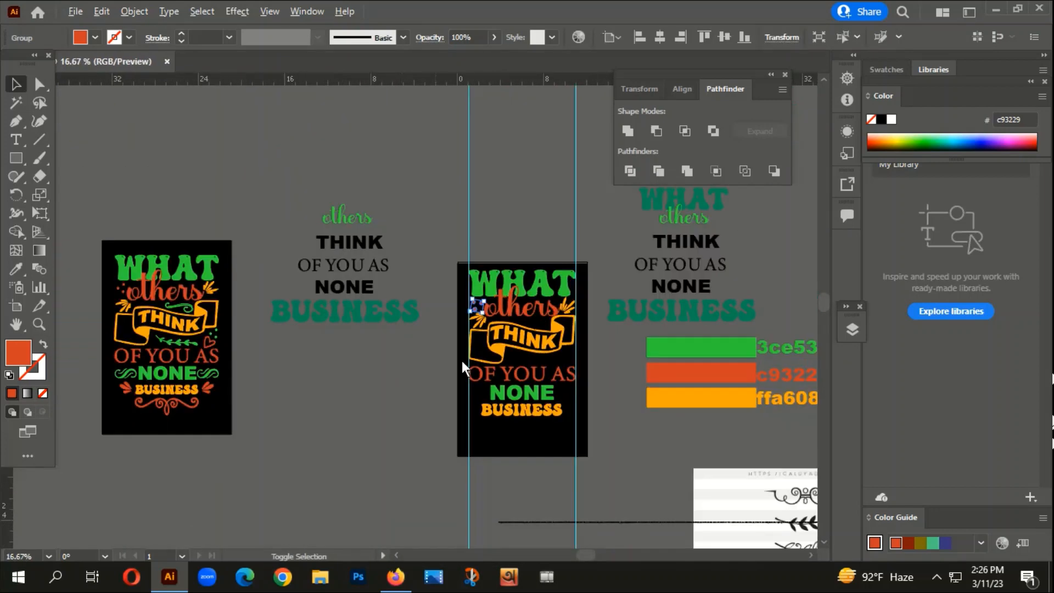
scroll(538, 324, "up", 3)
scroll(160, 313, "down", 3)
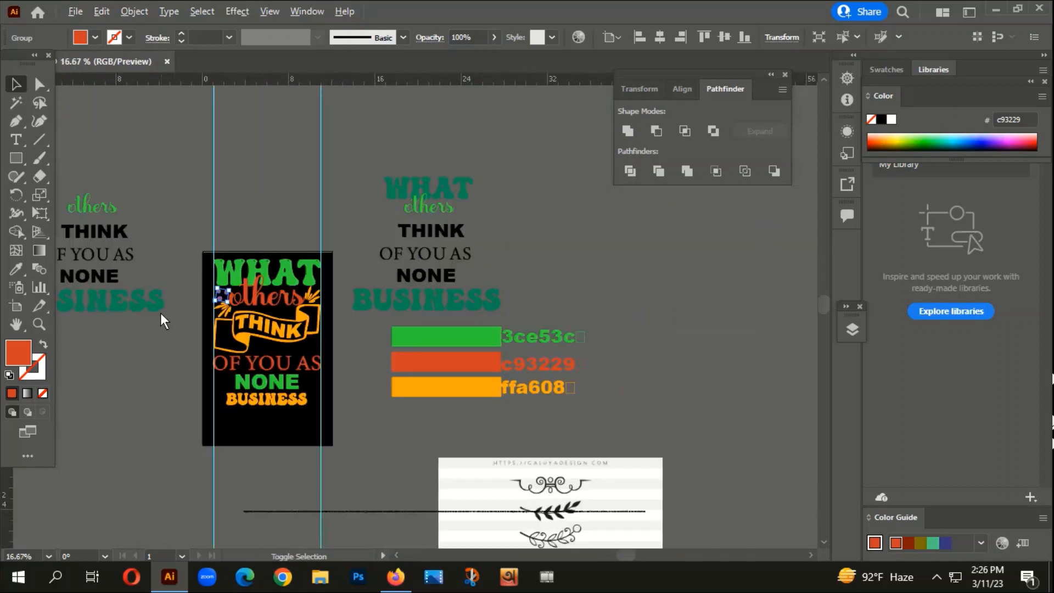
left_click_drag(349, 345, 426, 118)
left_click_drag(357, 420, 522, 157)
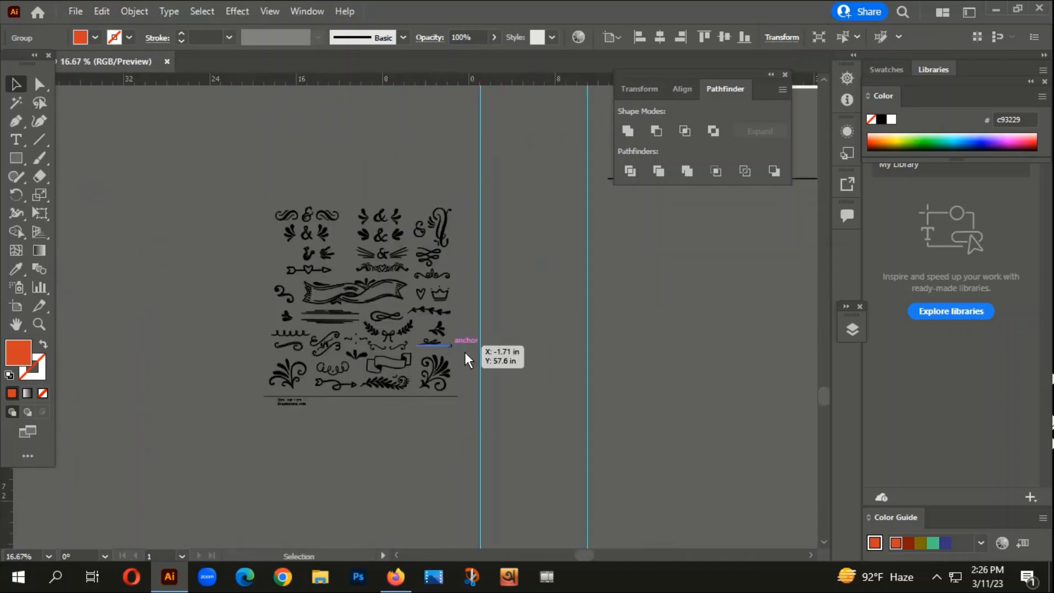
scroll(308, 356, "up", 2)
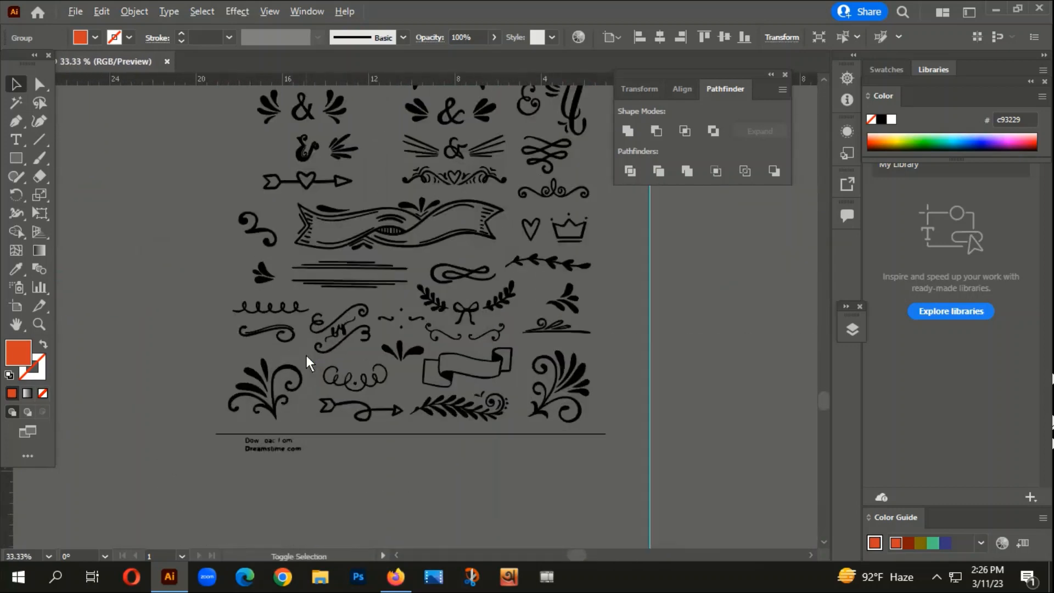
scroll(306, 354, "up", 1)
left_click_drag(302, 314, 301, 312)
right_click(287, 311)
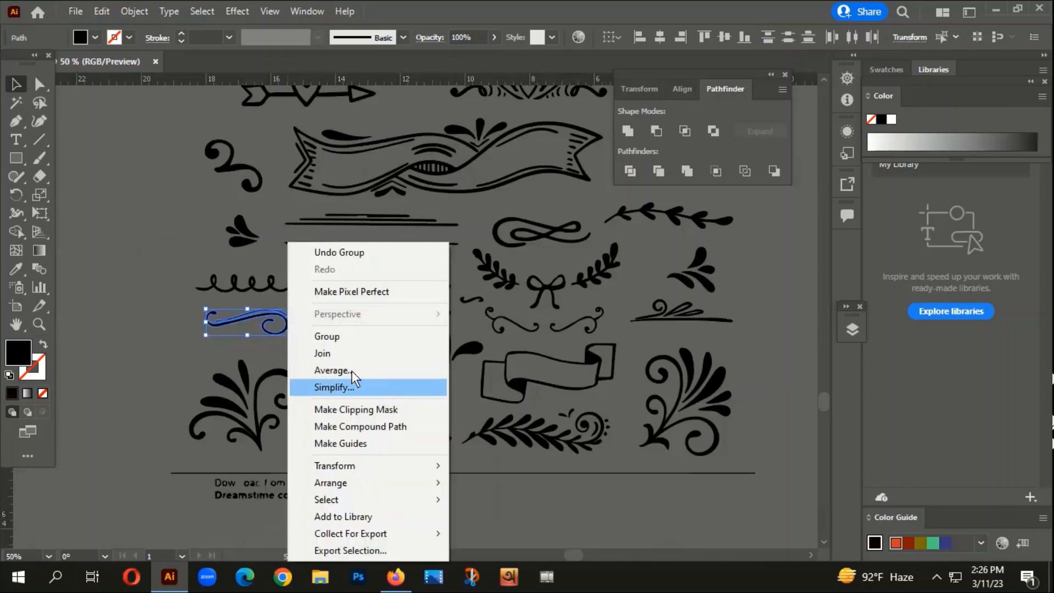
left_click(332, 337)
- Move the grouped swirl from the ornament sheet onto the artboard, between "others" and the "THINK" banner
scroll(256, 444, "down", 4)
left_click(244, 449)
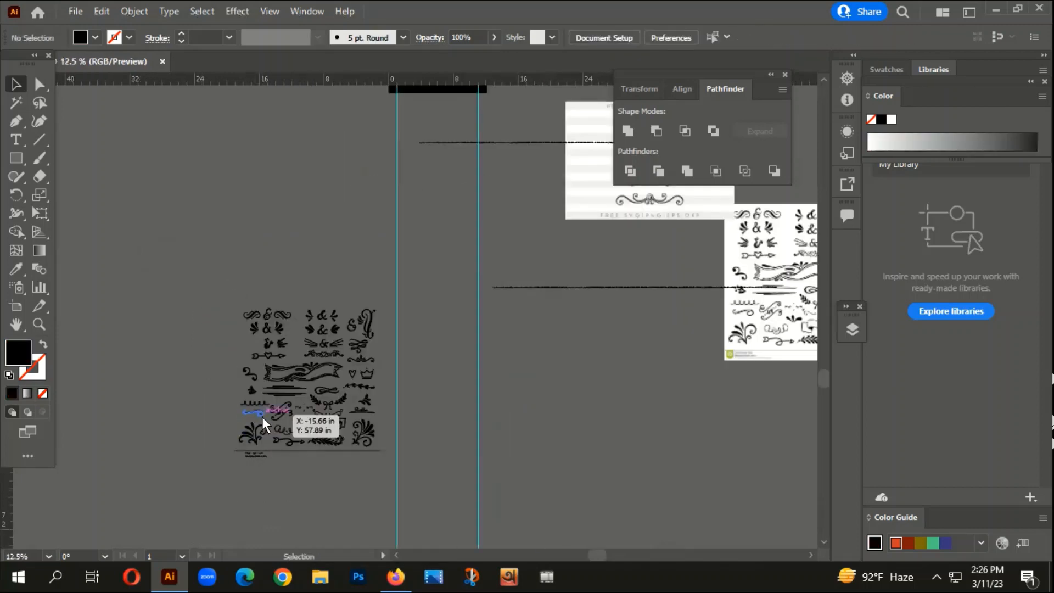
left_click_drag(262, 417, 369, 239)
left_click(368, 431)
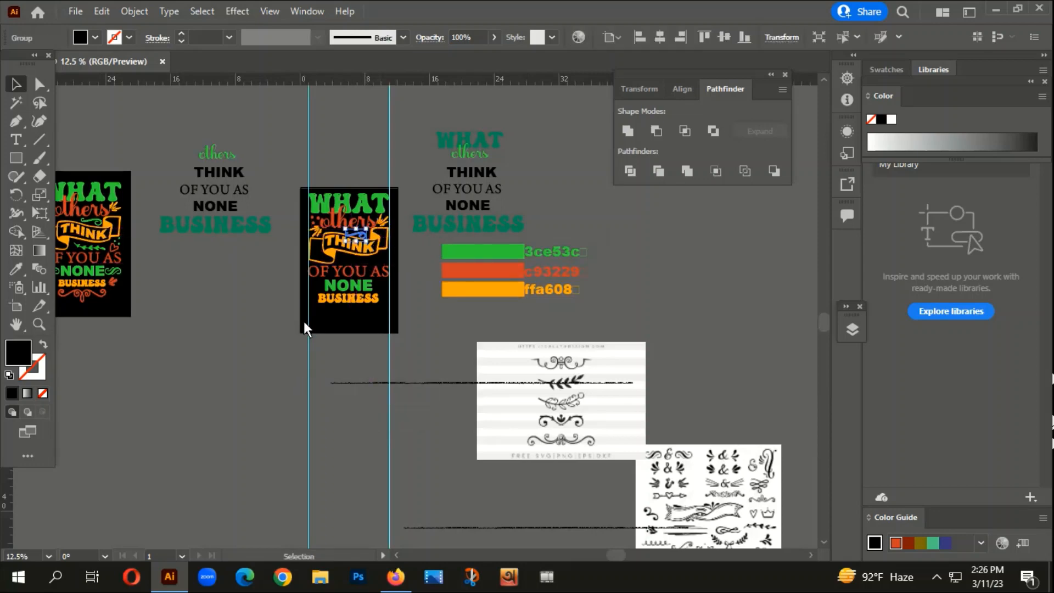
scroll(336, 242, "up", 3)
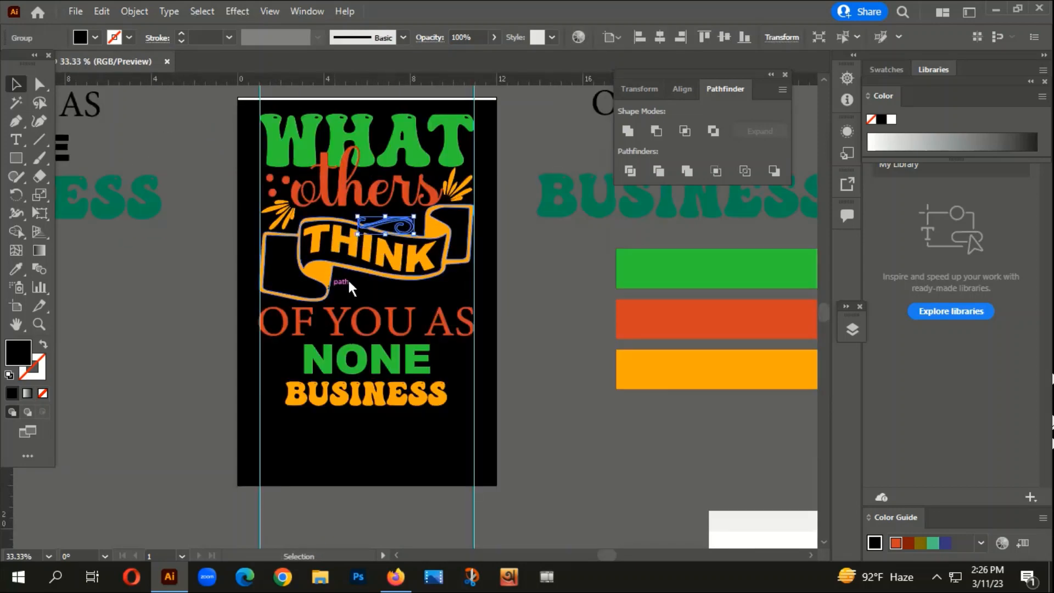
- Try recolouring the swirl with the green of "WHAT" and the darker 099056 green of the spare "BUSINESS" text
key("i")
left_click(452, 117)
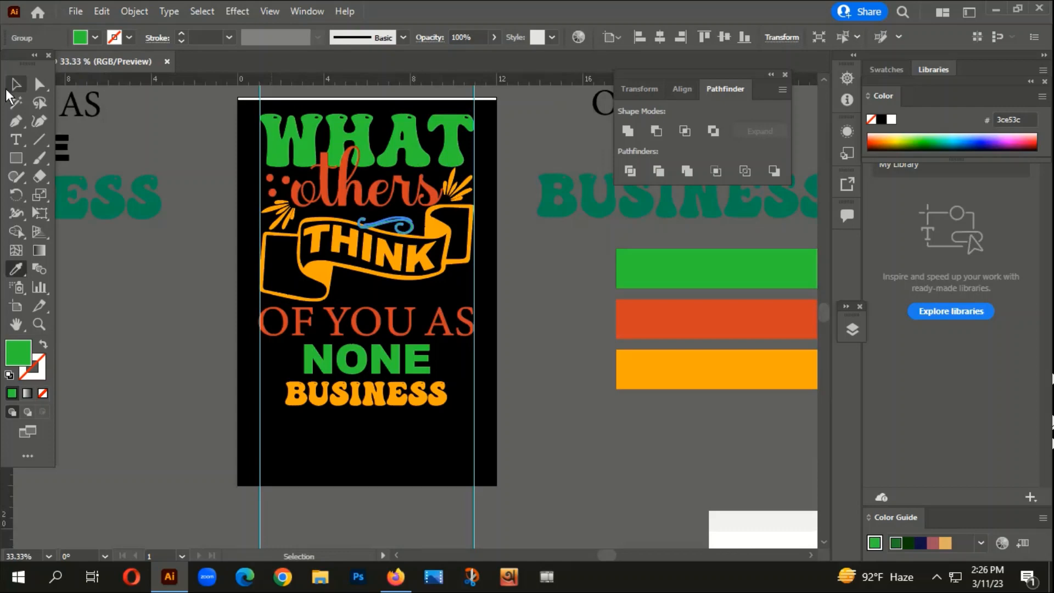
left_click(76, 191)
scroll(339, 255, "up", 2)
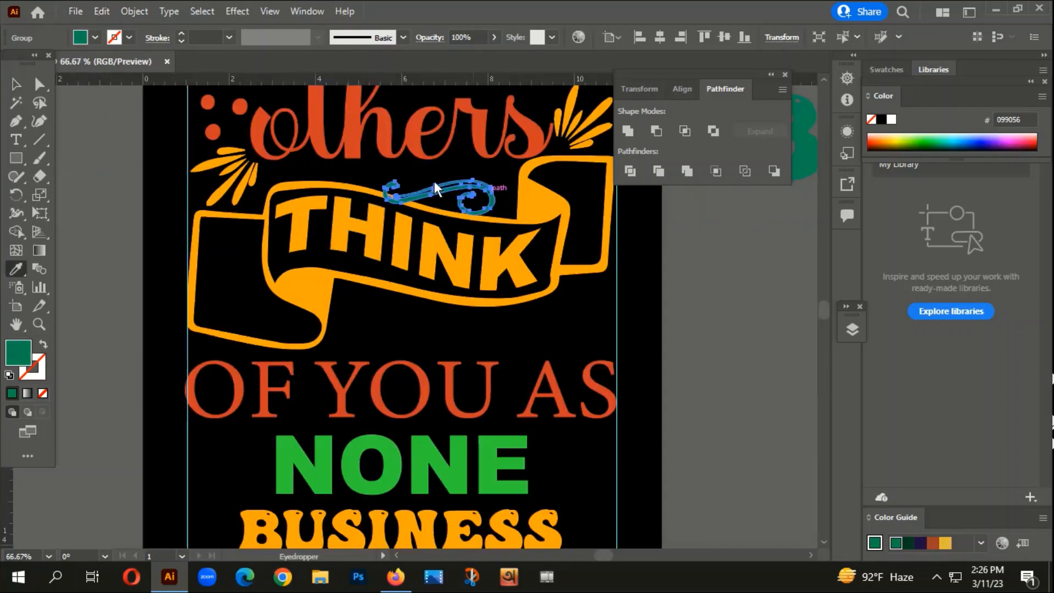
left_click(16, 83)
left_click(92, 242)
scroll(170, 278, "up", 2)
scroll(170, 278, "right", 1)
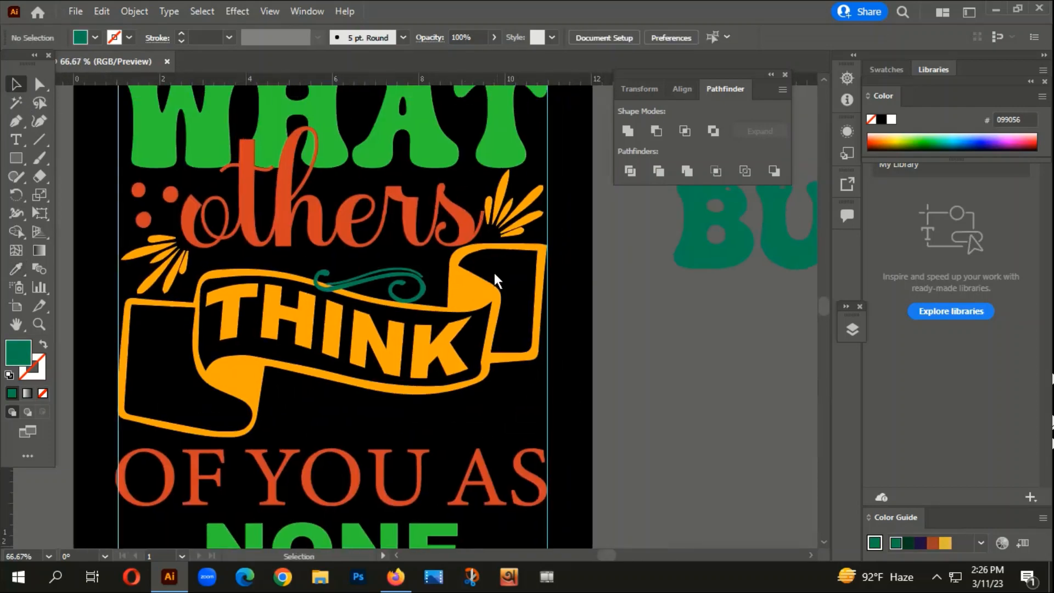
- Rotate the swirl to follow the banner's slope and resize it to fit the gap below "others"
left_click(416, 280)
mouse_move(427, 268)
left_mouse_down()
mouse_move(446, 241)
mouse_move(446, 274)
left_mouse_up()
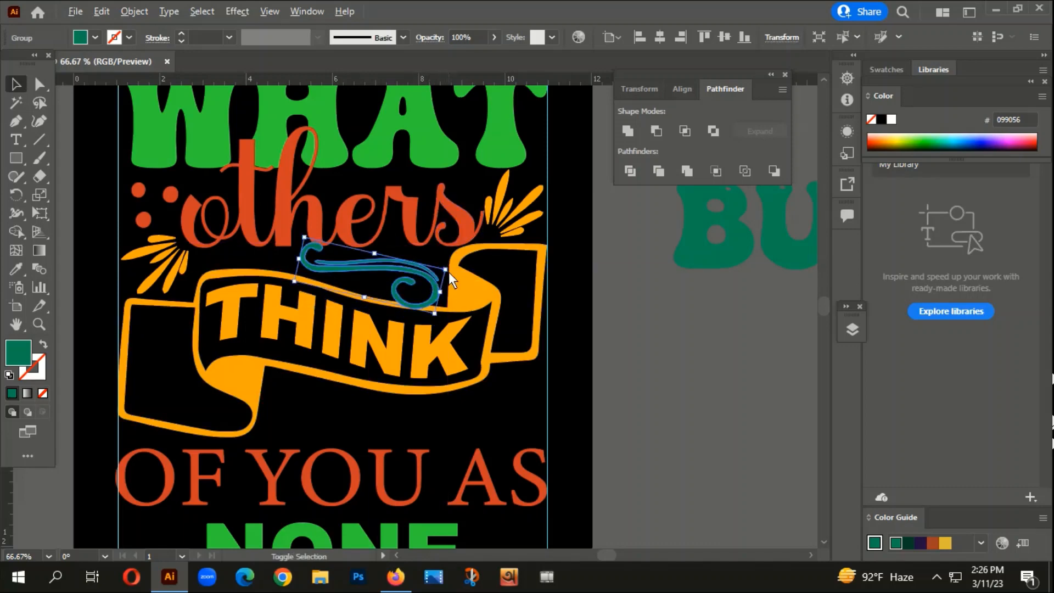
mouse_move(446, 271)
left_mouse_down()
mouse_move(433, 306)
mouse_move(426, 256)
mouse_move(429, 273)
left_mouse_up()
key("ctrl+z")
left_click(424, 287)
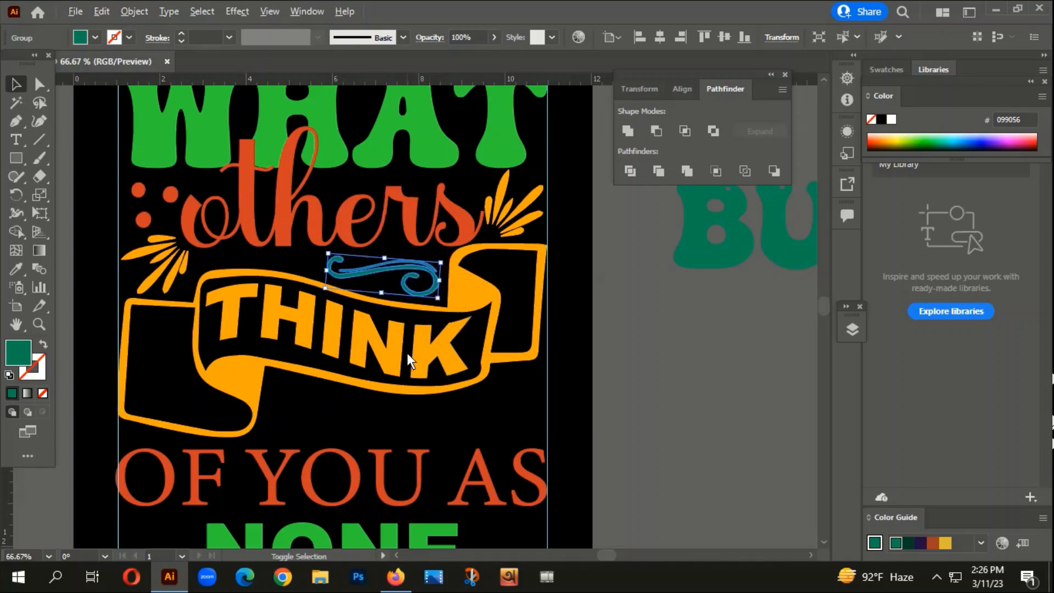
- Recolour the swirl above the "THINK" banner with the 3ce53c green of "WHAT"
scroll(407, 353, "down", 1)
key("i")
left_click(398, 163)
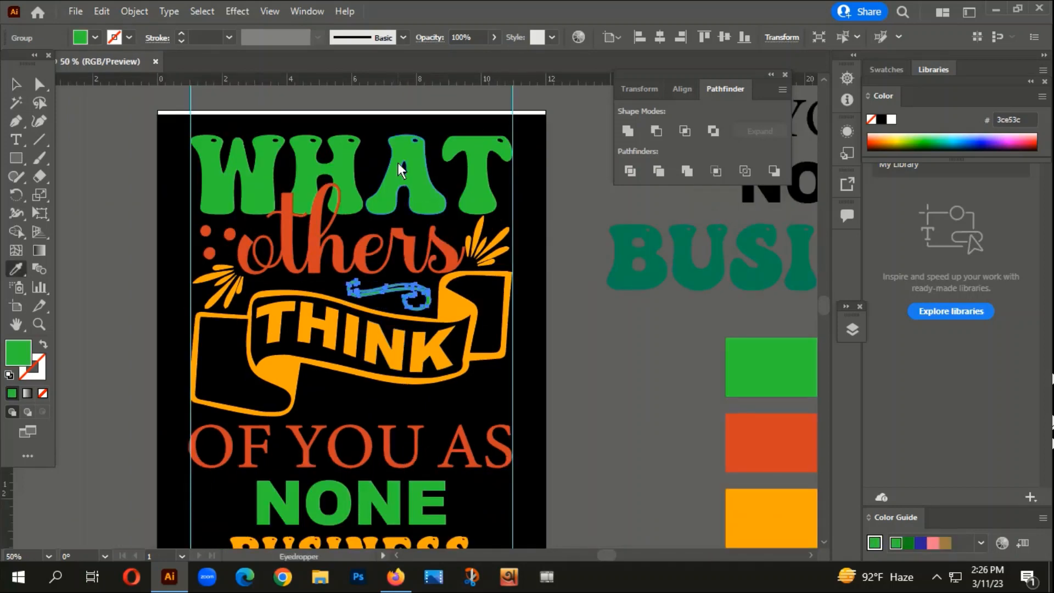
left_click(15, 84)
left_click(155, 265)
- Move the broad leafy branch from the wreath on the ornament sheet onto the artboard, between the "THINK" banner and "OF YOU AS"
scroll(308, 374, "down", 2)
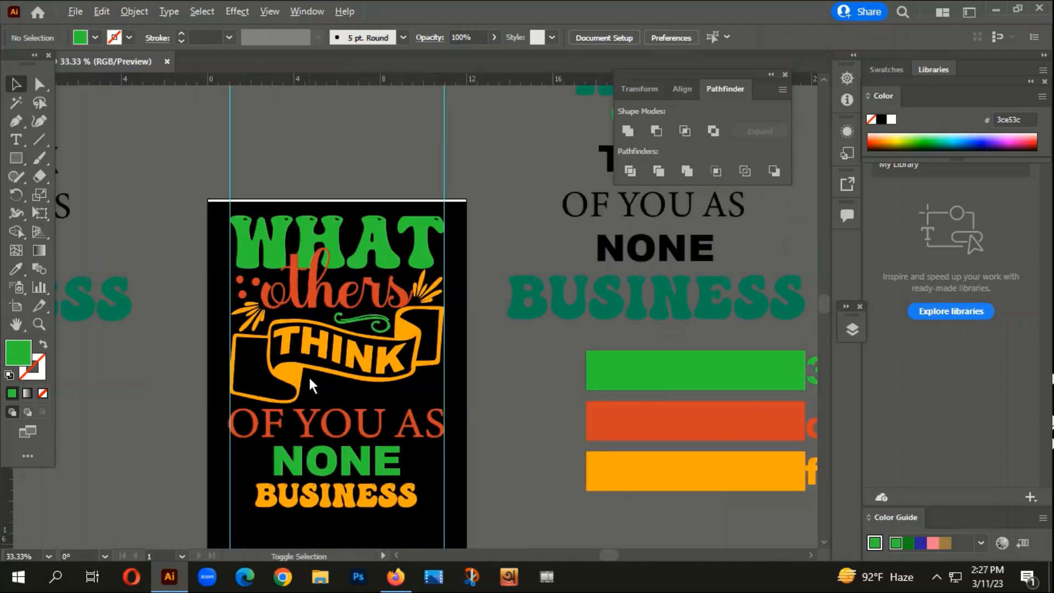
left_click_drag(258, 455, 553, 379)
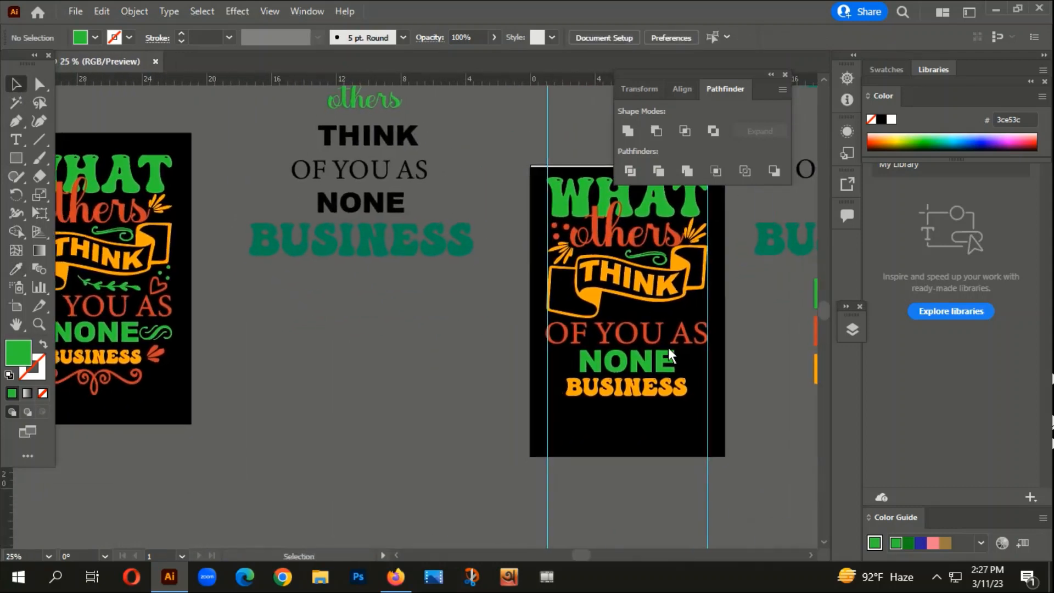
scroll(598, 439, "down", 2)
left_click_drag(551, 466, 492, 31)
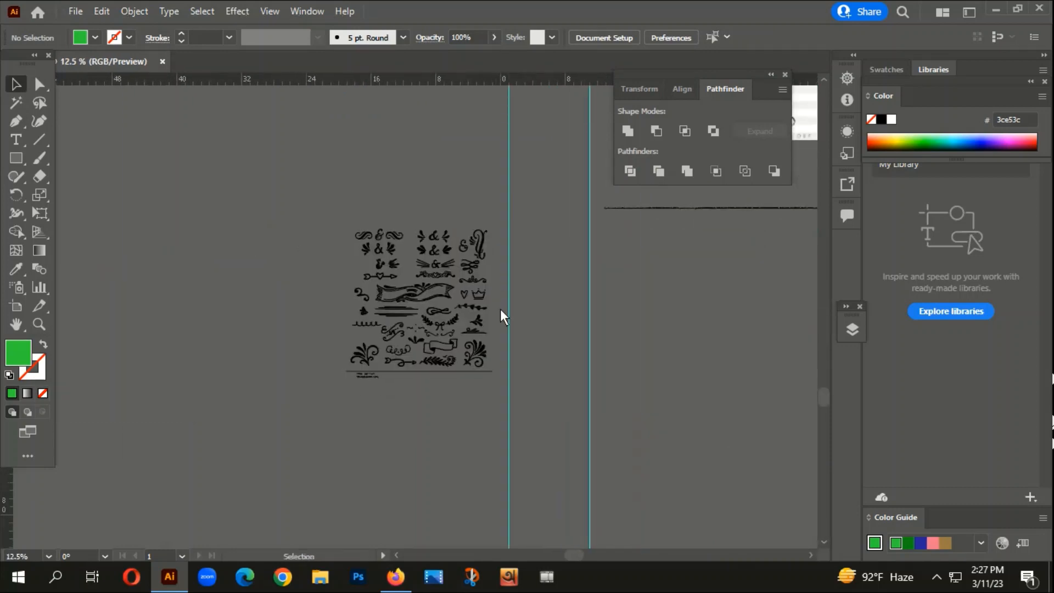
scroll(483, 302, "up", 2)
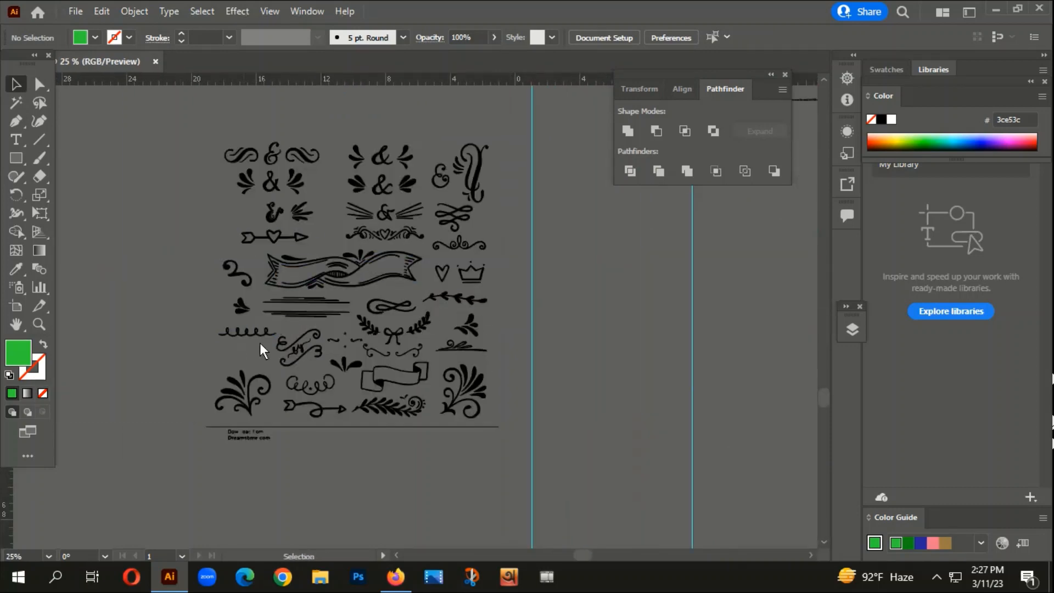
scroll(404, 432, "up", 1)
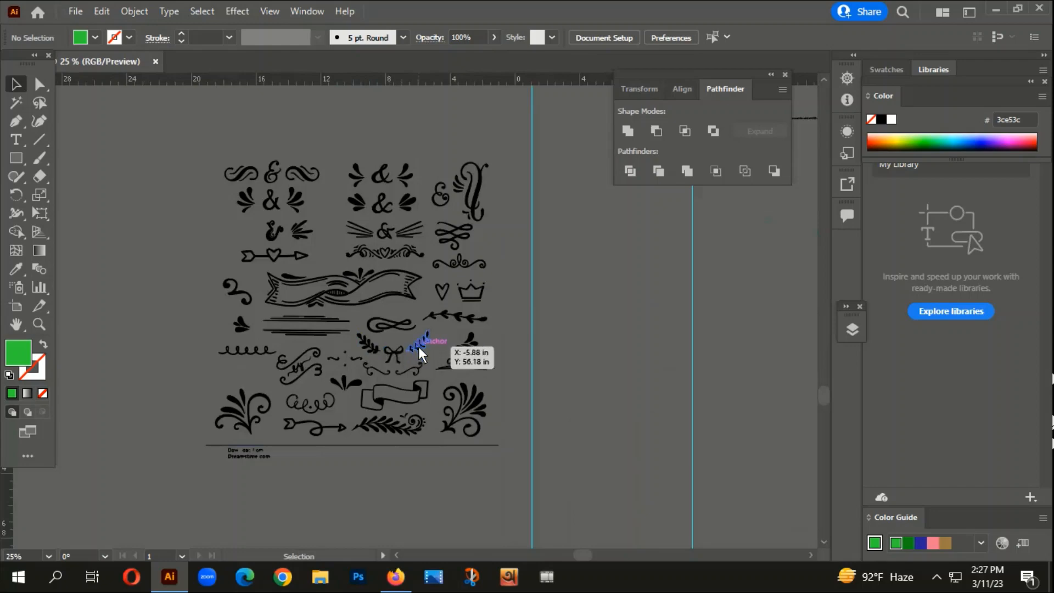
left_click_drag(368, 344, 437, 116)
left_click_drag(550, 146, 451, 440)
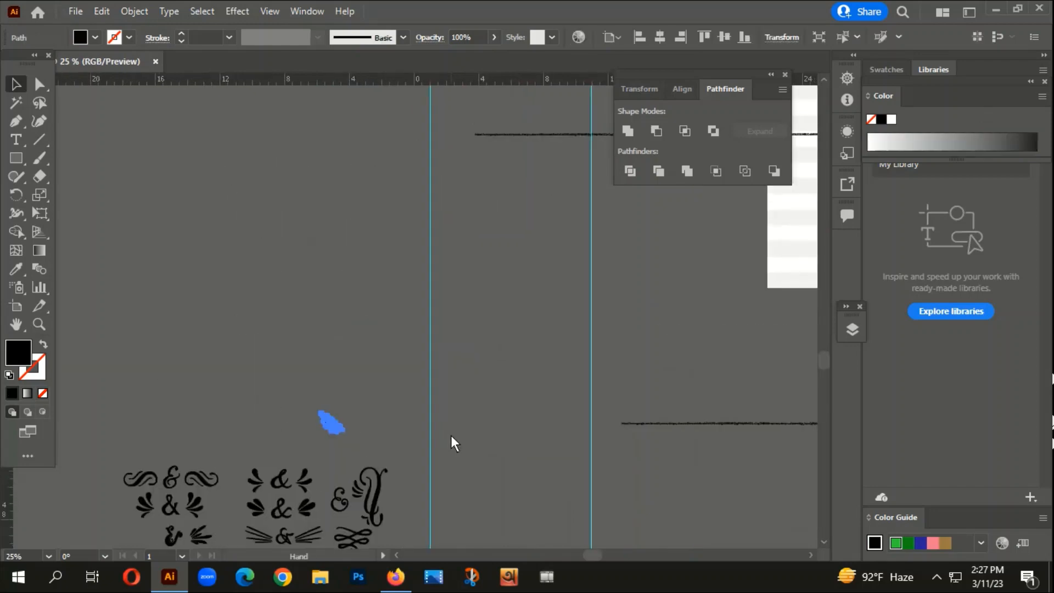
scroll(314, 455, "up", 2)
left_click_drag(373, 372, 265, 529)
scroll(318, 489, "down", 4)
left_click(365, 456)
left_click_drag(325, 466, 415, 201)
scroll(421, 177, "up", 5)
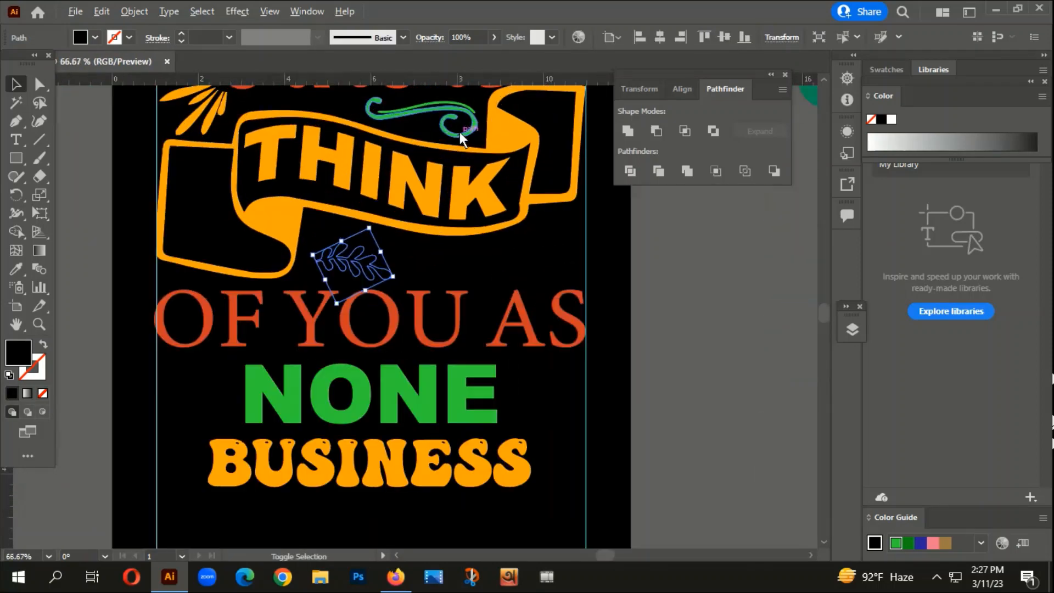
- Recolour the leafy branch with the banner's orange, then settle on the 3ce53c green of "NONE"
key("i")
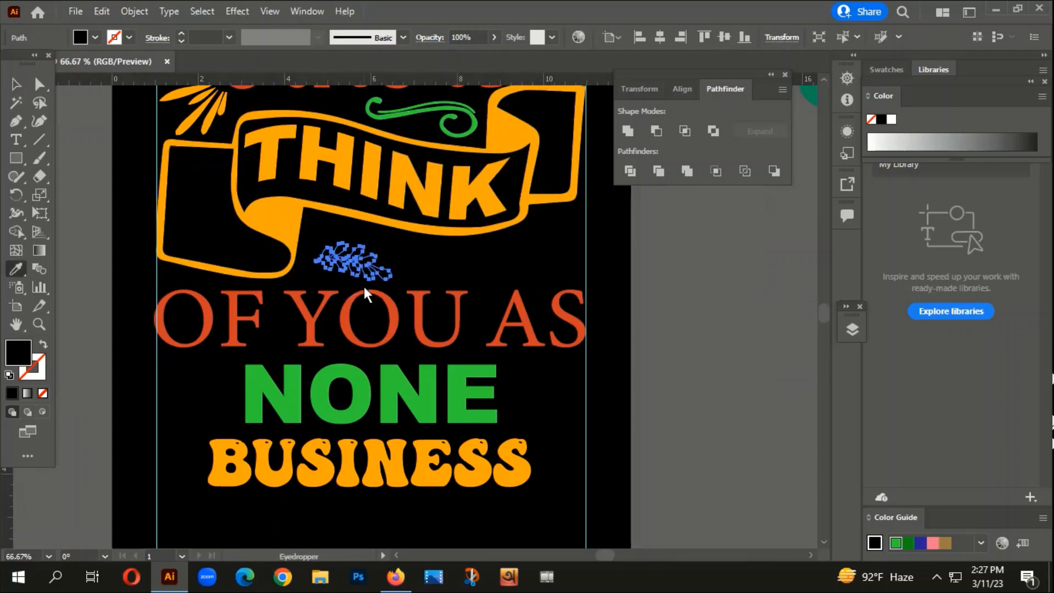
left_click(426, 196)
scroll(433, 316, "down", 4)
scroll(404, 324, "down", 1)
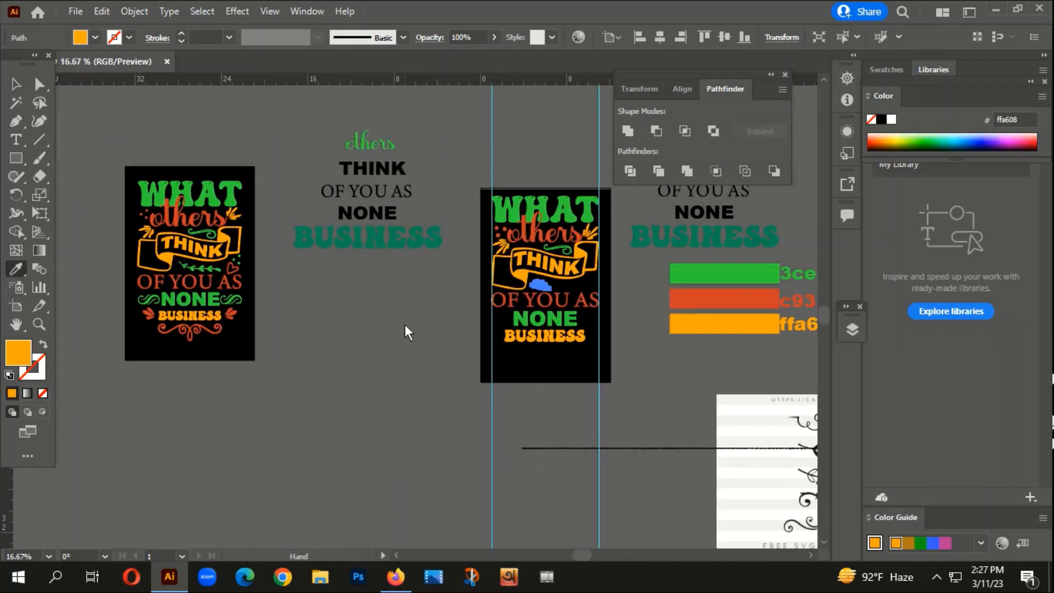
scroll(424, 254, "up", 3)
left_click(374, 360)
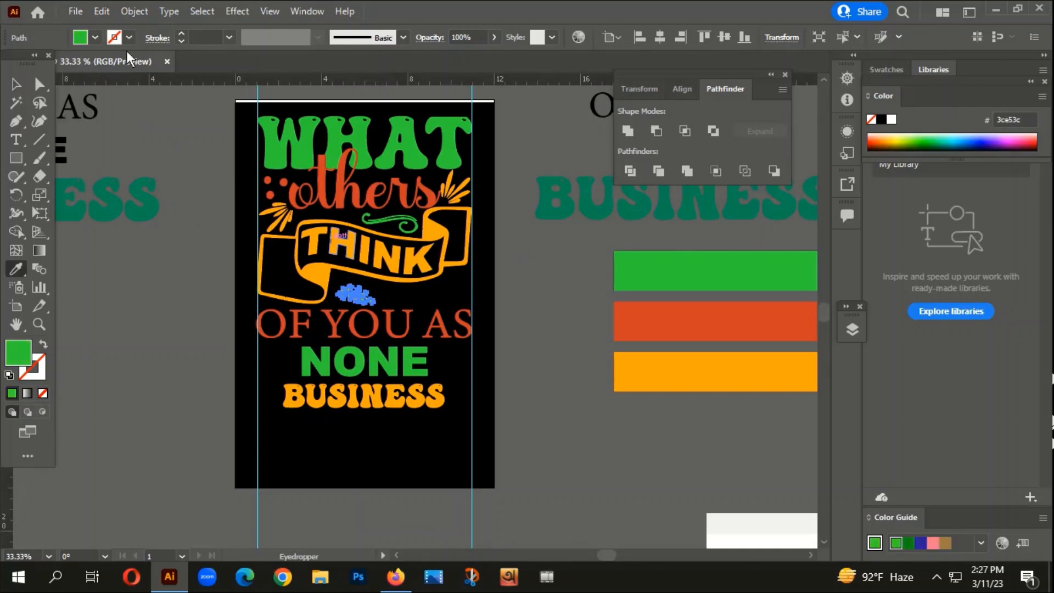
key("v")
left_click(103, 223)
- Enlarge the green leafy branch and reposition it in the gap below the "THINK" banner
scroll(329, 286, "up", 2)
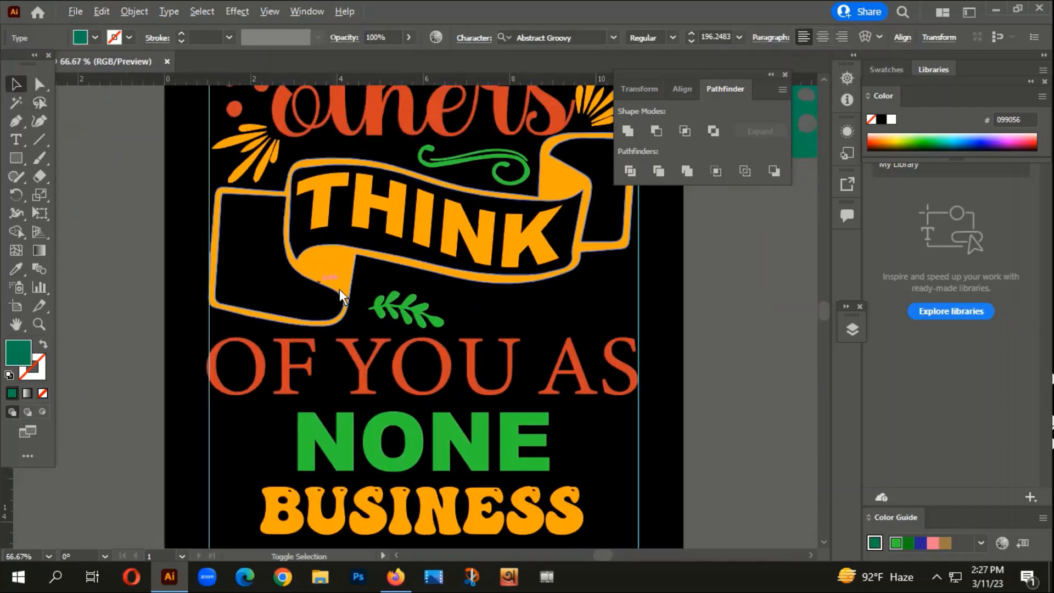
left_click(404, 317)
left_click_drag(418, 276, 472, 222)
left_click_drag(423, 309, 452, 304)
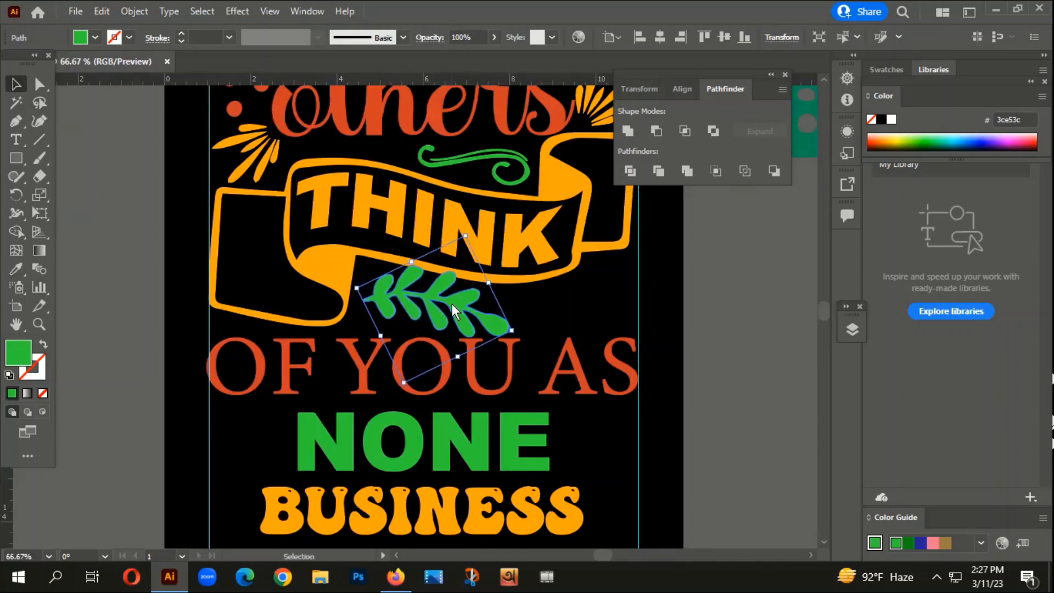
- Compare with the reference design and bring the thin horizontal leaf vine from the ornament sheet onto the artboard near "OF YOU AS"
scroll(453, 304, "down", 6)
scroll(270, 290, "up", 3)
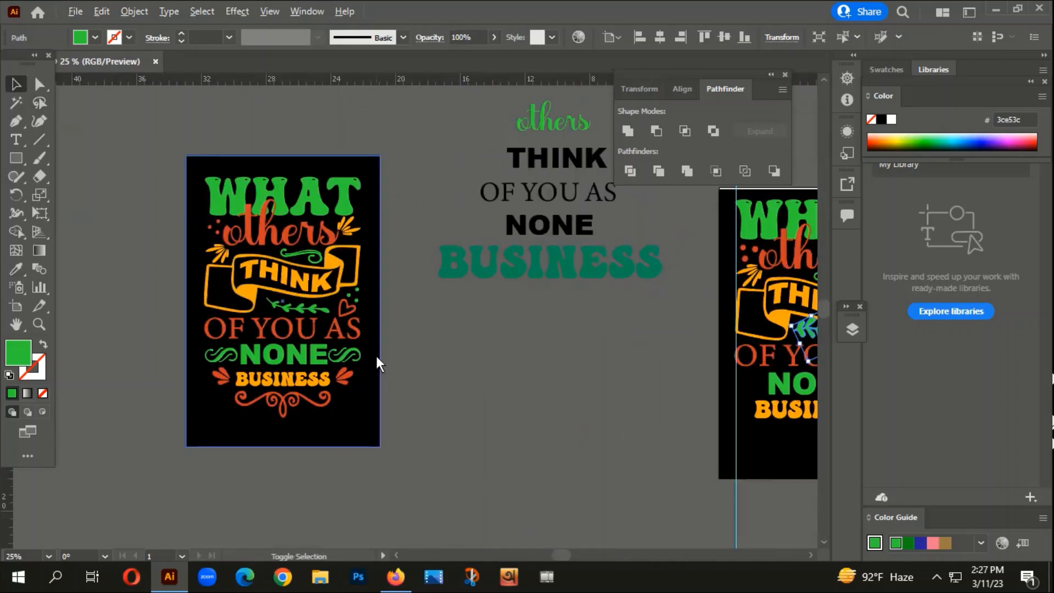
scroll(378, 355, "down", 1)
left_click_drag(606, 354, 367, 5)
left_click_drag(365, 258, 390, 180)
scroll(377, 292, "up", 1)
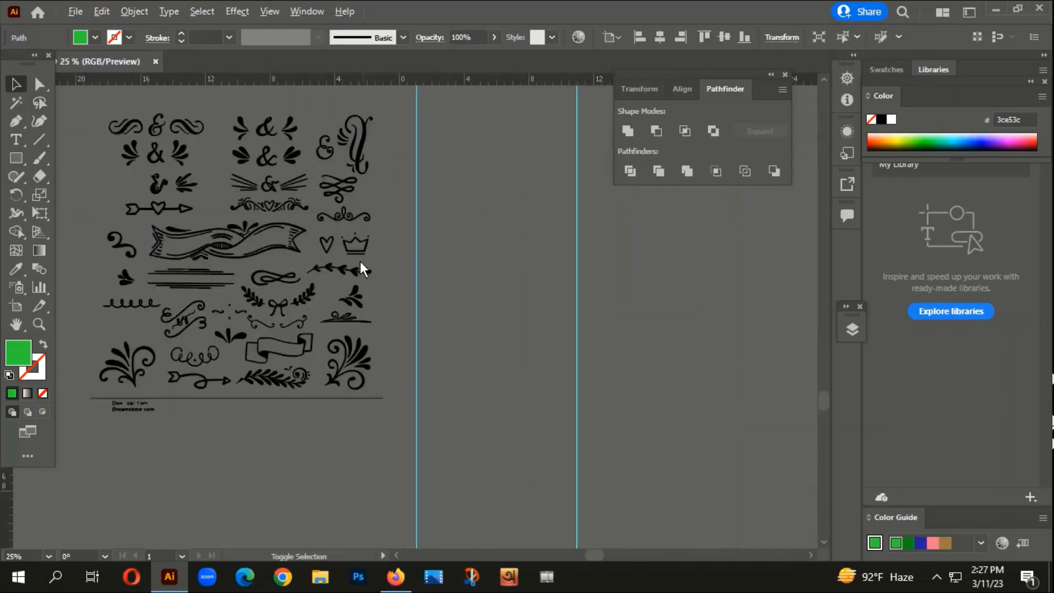
left_click_drag(350, 272, 496, 111)
left_click_drag(523, 175, 392, 480)
scroll(412, 414, "down", 2)
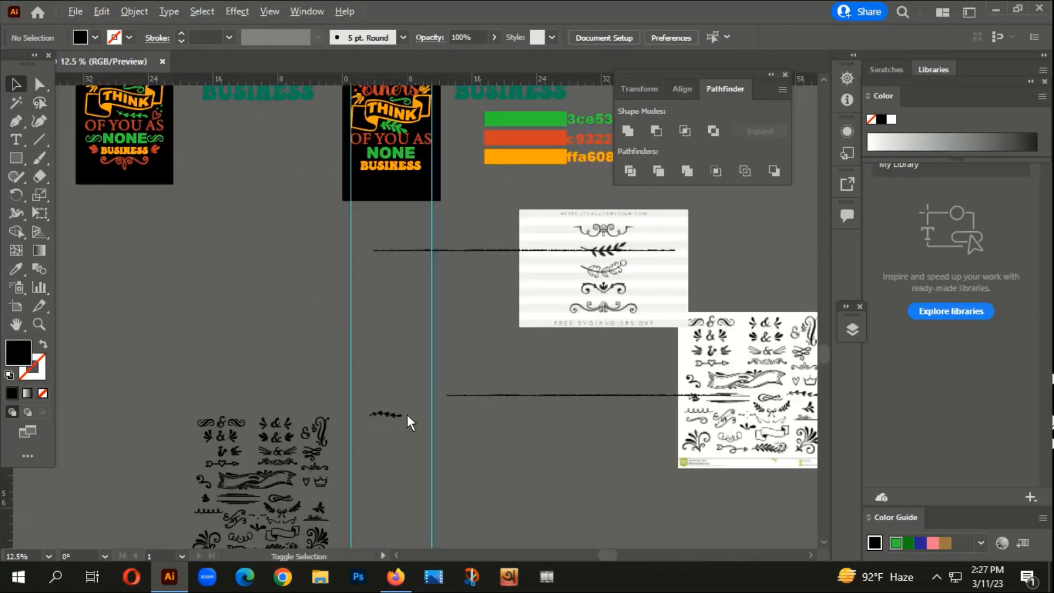
left_click_drag(400, 415, 433, 140)
scroll(434, 140, "up", 3)
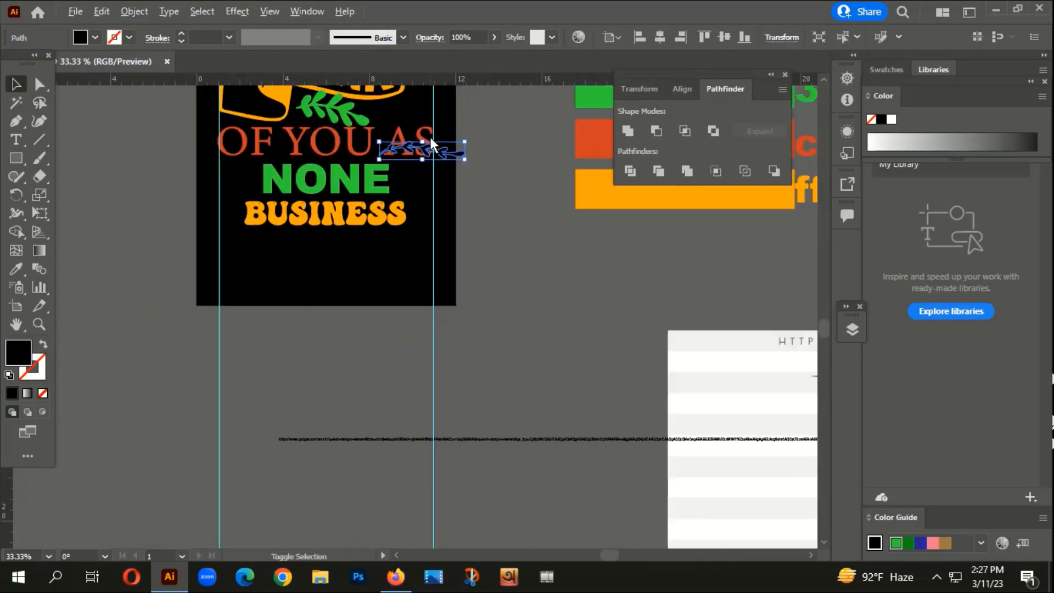
- Recolour the thin leaf vine with the 3ce53c green of the broad branch and deselect it
key("i")
left_click(322, 114)
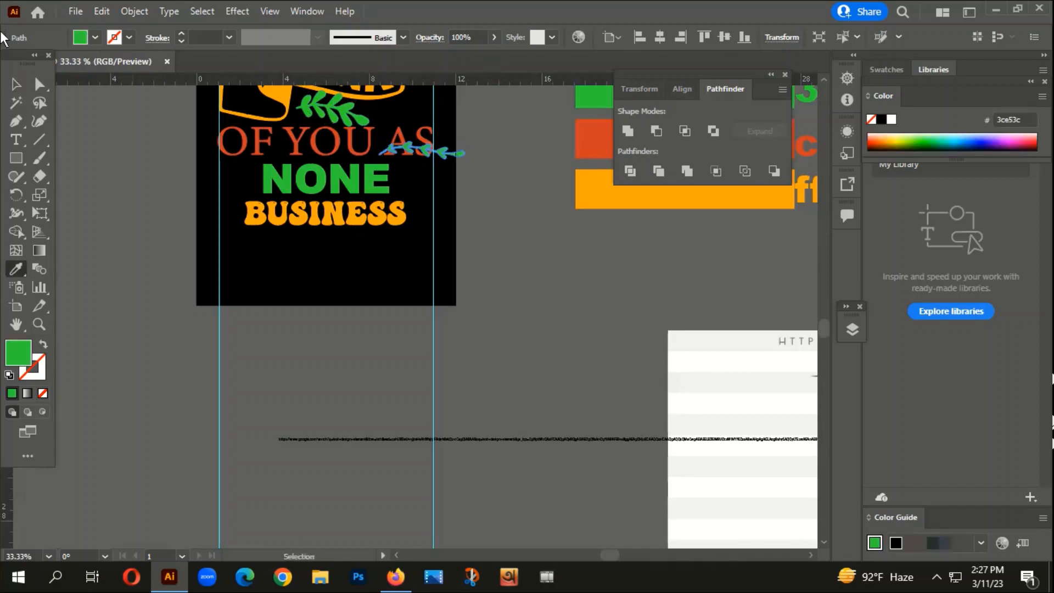
key("v")
key("ctrl+shift+a")
- Move the broad branch off the artboard and put the thin leaf vine in its place below the "THINK" banner
left_click_drag(350, 123, 245, 352)
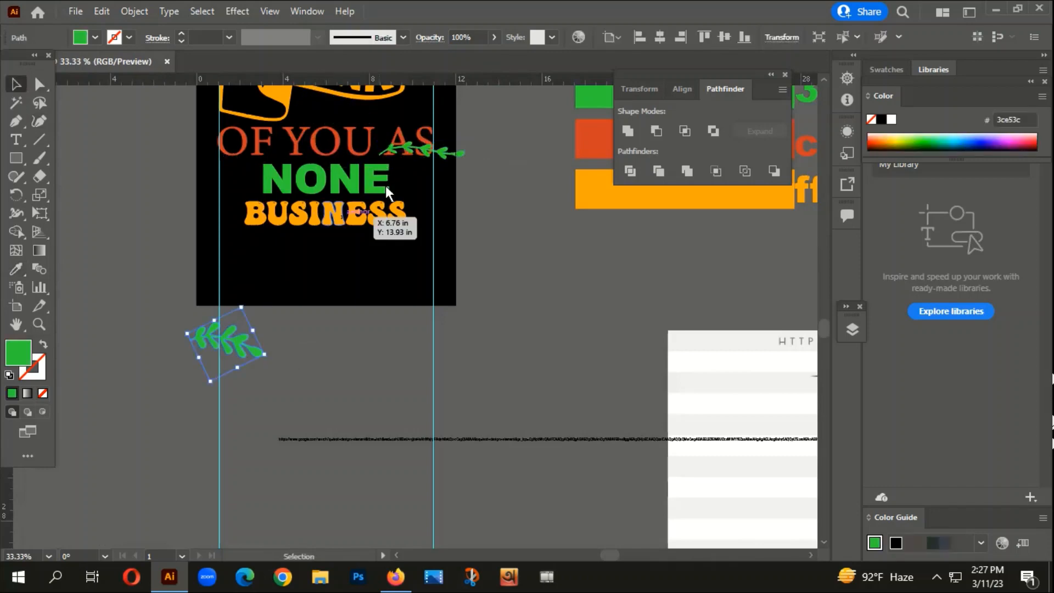
left_click_drag(426, 153, 341, 113)
left_click(539, 301)
scroll(533, 295, "down", 2)
scroll(445, 156, "up", 3)
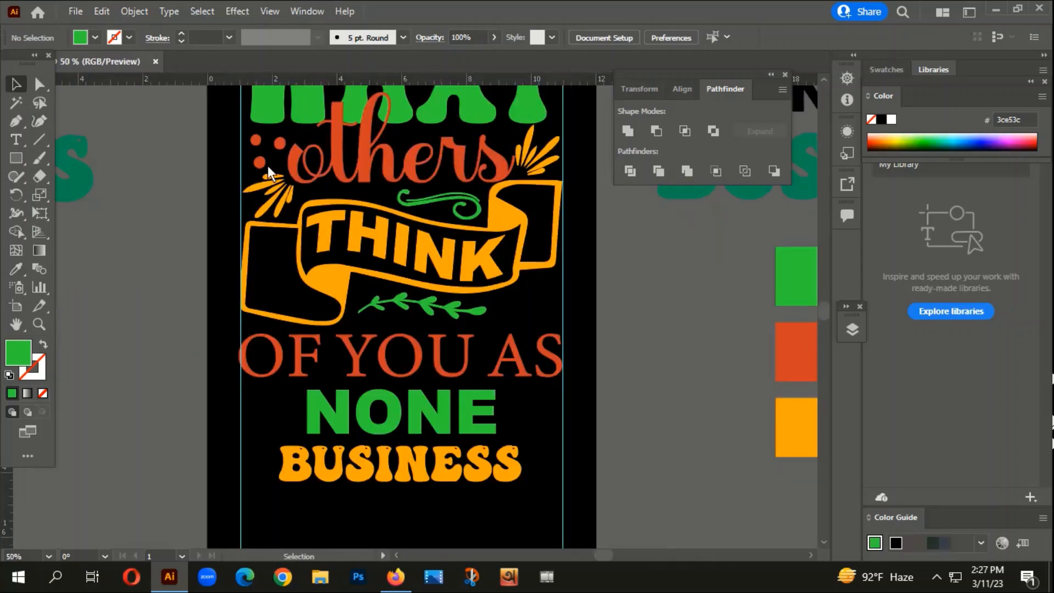
- Copy the three dots beside "others" to the gap below the right end of the "THINK" banner
left_click_drag(271, 143, 551, 318)
scroll(553, 299, "up", 2)
scroll(552, 342, "down", 5)
- Move the outlined heart from the ornament sheet onto the lower part of the artboard, below "BUSINESS"
left_click_drag(509, 437, 438, 230)
scroll(400, 218, "up", 2)
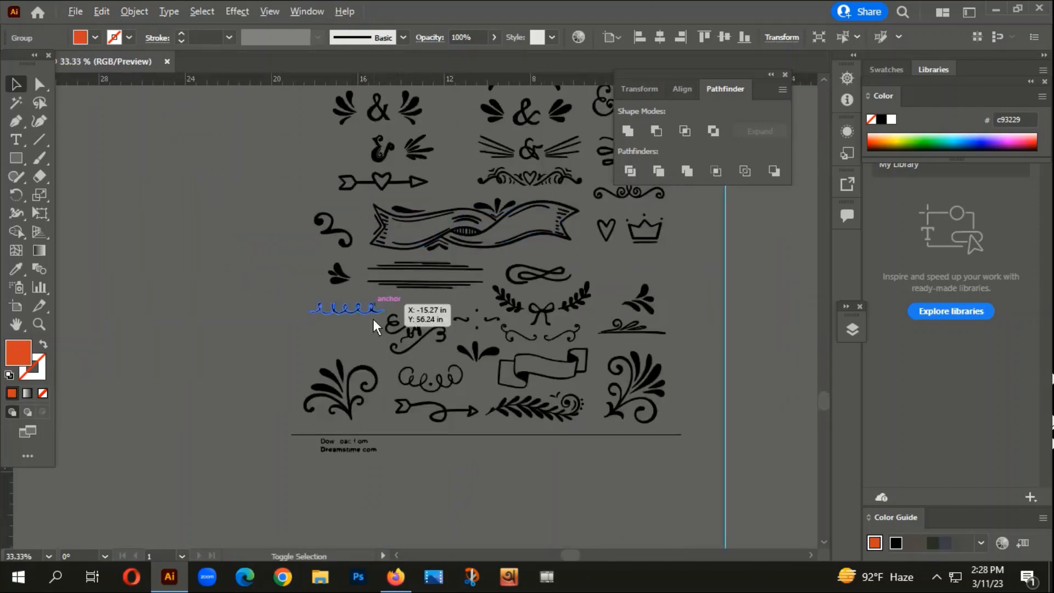
left_click_drag(726, 314, 672, 377)
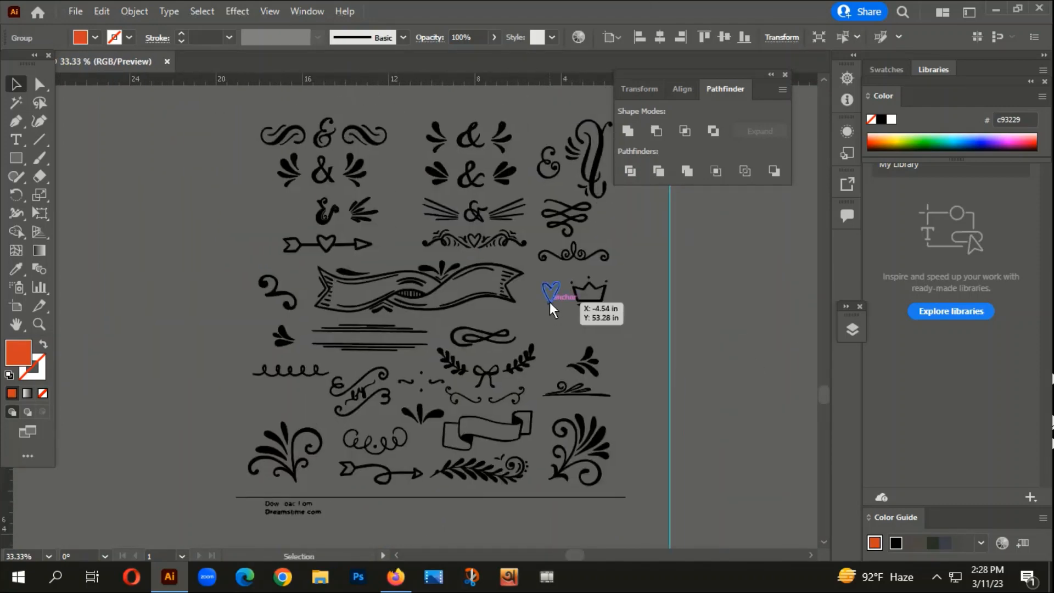
left_click_drag(550, 302, 185, 161)
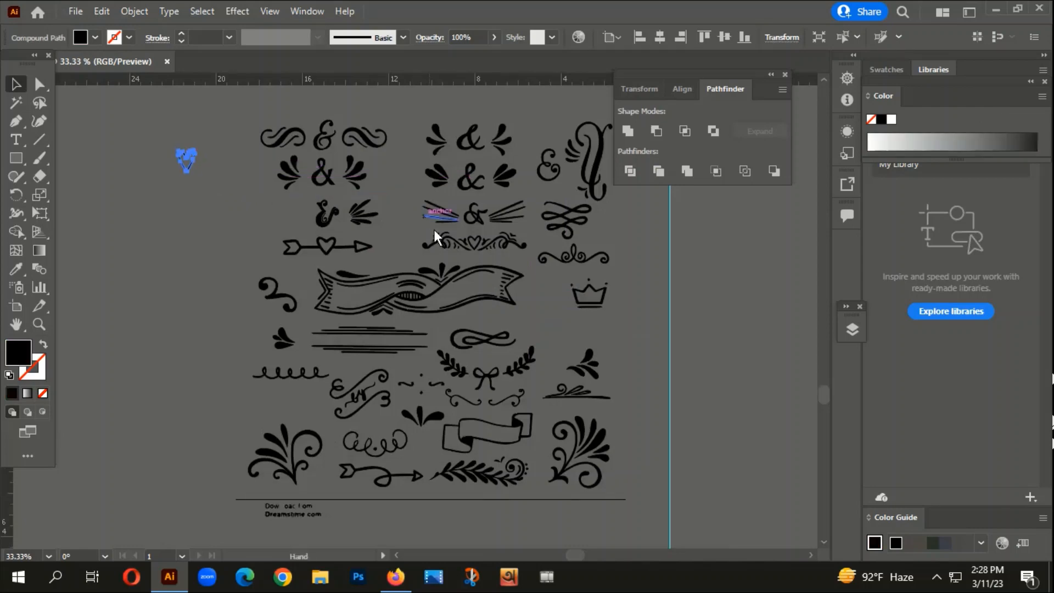
scroll(248, 336, "up", 5)
left_click_drag(232, 374, 418, 157)
scroll(269, 323, "down", 1)
scroll(269, 323, "down", 4)
scroll(443, 139, "up", 2)
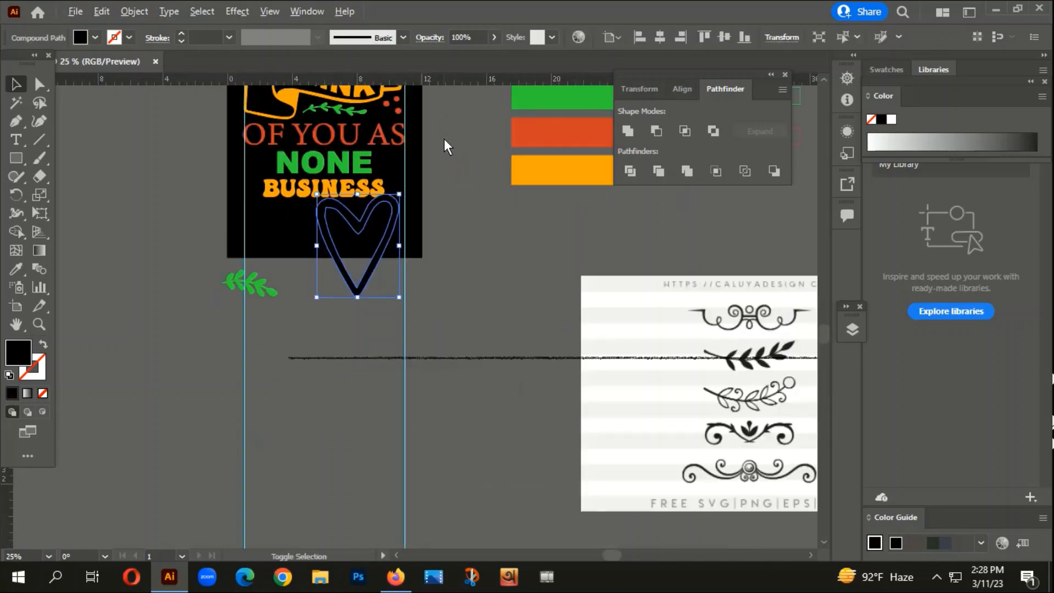
- Recolour the heart with the c93229 red-orange of "OF YOU AS"
key("i")
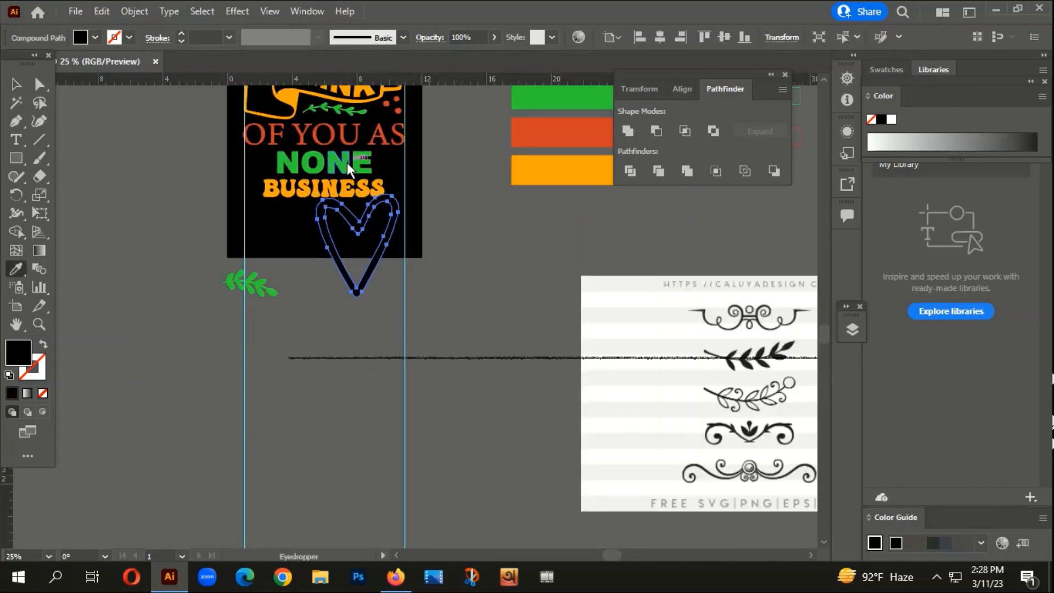
left_click(369, 143)
left_click(16, 83)
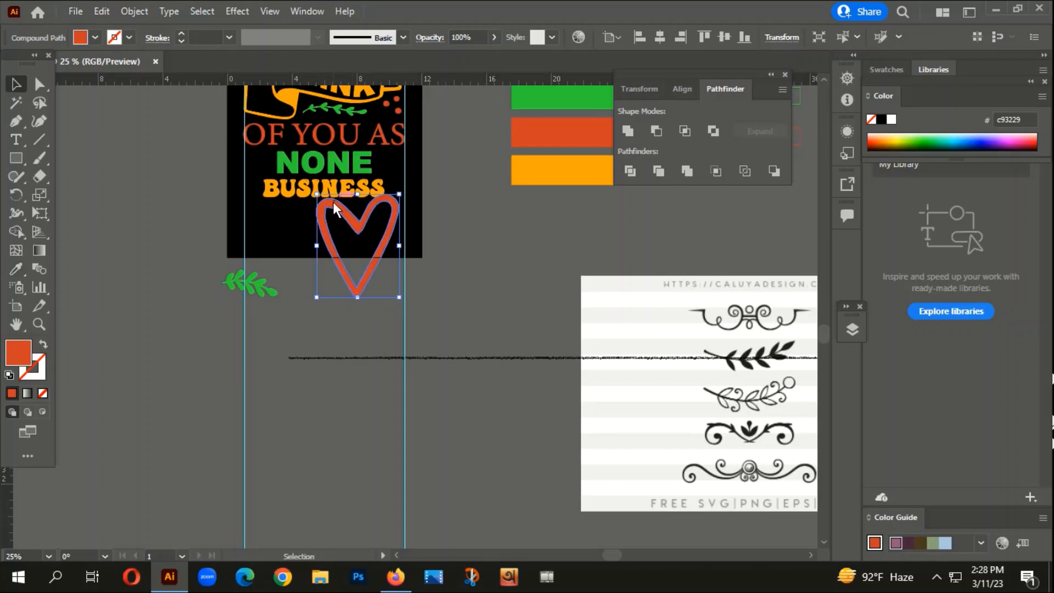
- Shrink the heart to a small ornament and move it next to the end of "NONE"
left_click_drag(399, 193, 377, 192)
left_click(356, 249)
key("ctrl+plus")
key("ctrl+plus")
key("ctrl+plus")
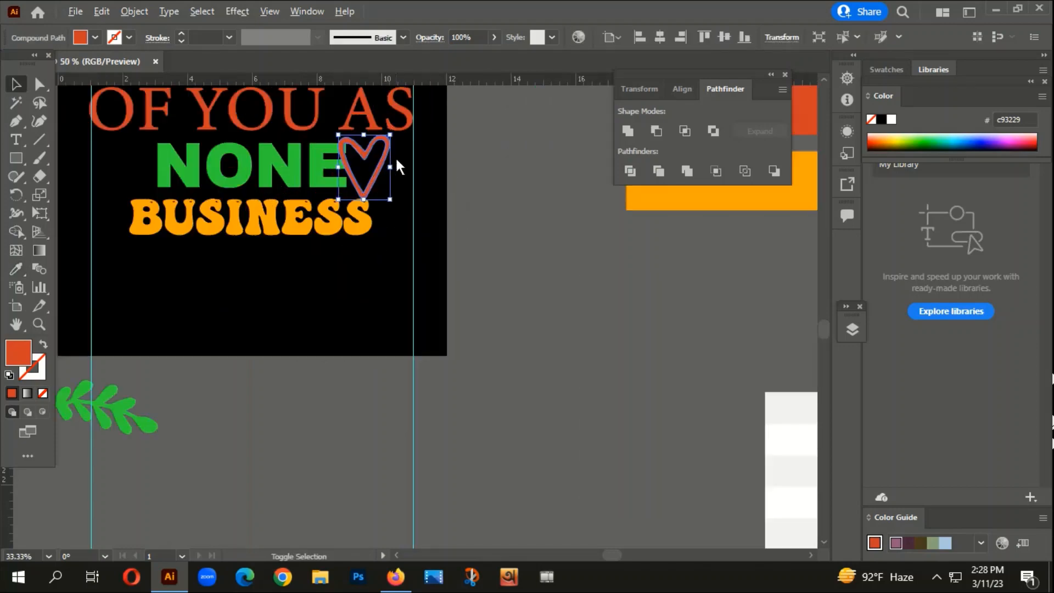
left_click_drag(389, 128, 387, 142)
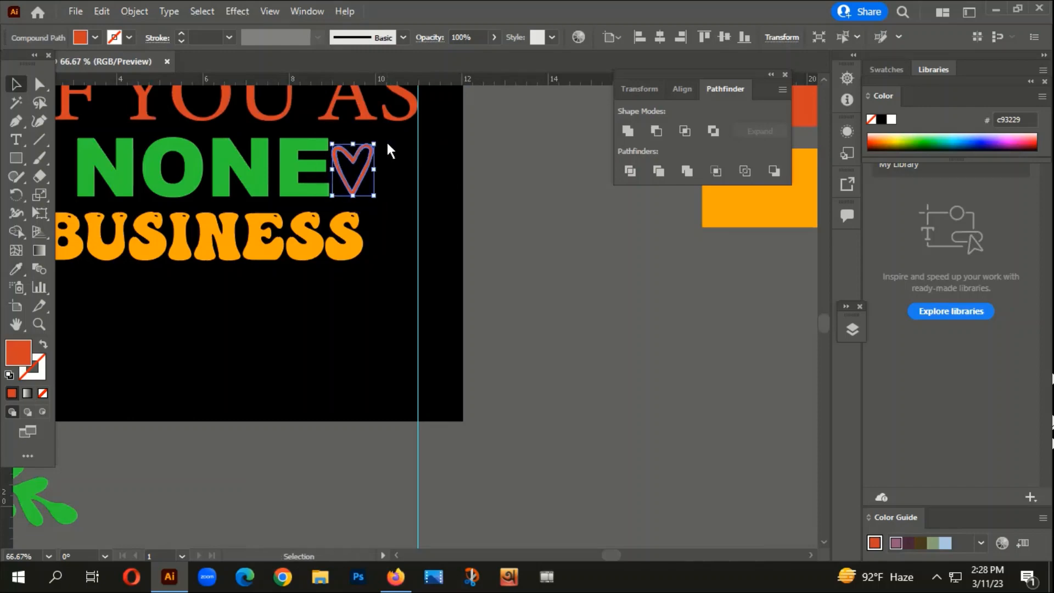
- Move the heart up between the leaf vine and the copied dots above "AS", and tilt it to the right
scroll(389, 144, "down", 1)
key("space")
left_click_drag(405, 179, 398, 433)
left_click_drag(334, 357, 356, 307)
key("ctrl+plus")
key("ctrl+plus")
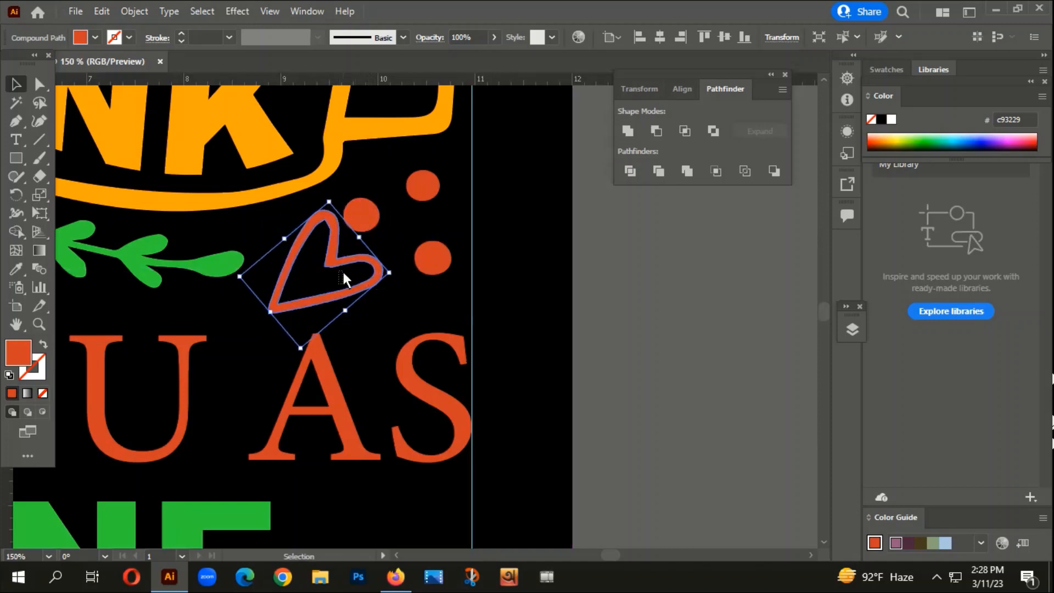
left_click(344, 273)
left_click_drag(364, 284, 412, 273)
left_click(387, 303)
- Move the copied three-dot group up beside the heart, shrink it slightly and rotate it clockwise around the heart's upper edge
left_click_drag(369, 207, 391, 196)
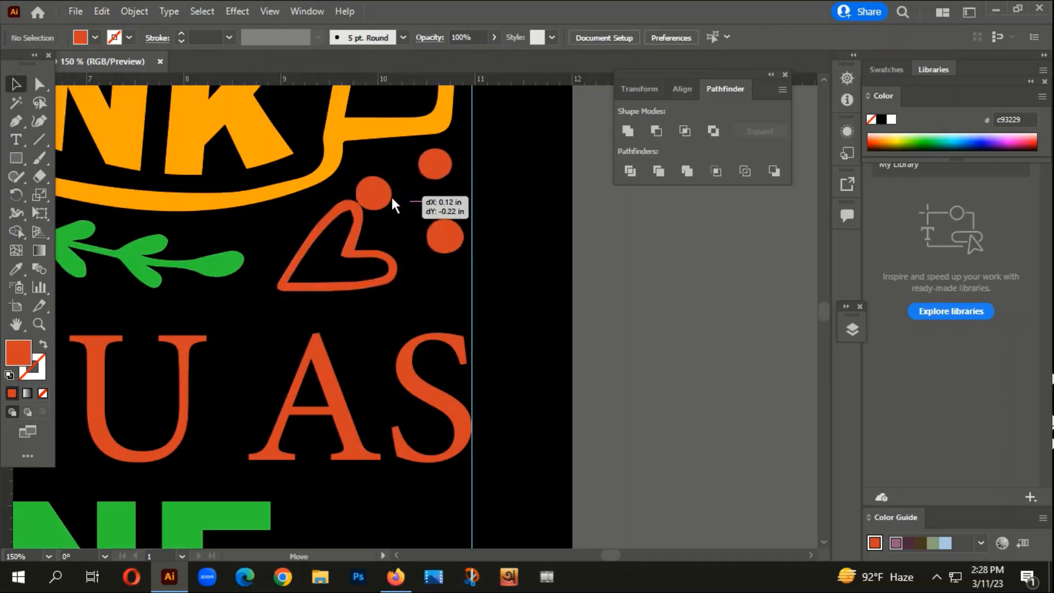
left_click_drag(455, 148, 450, 153)
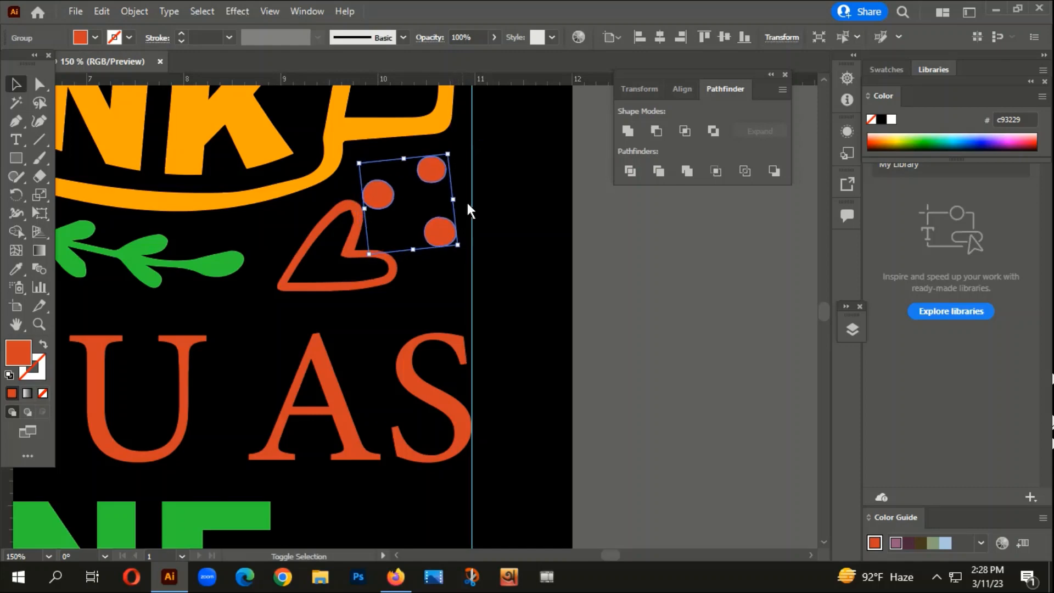
left_click_drag(464, 239, 449, 271)
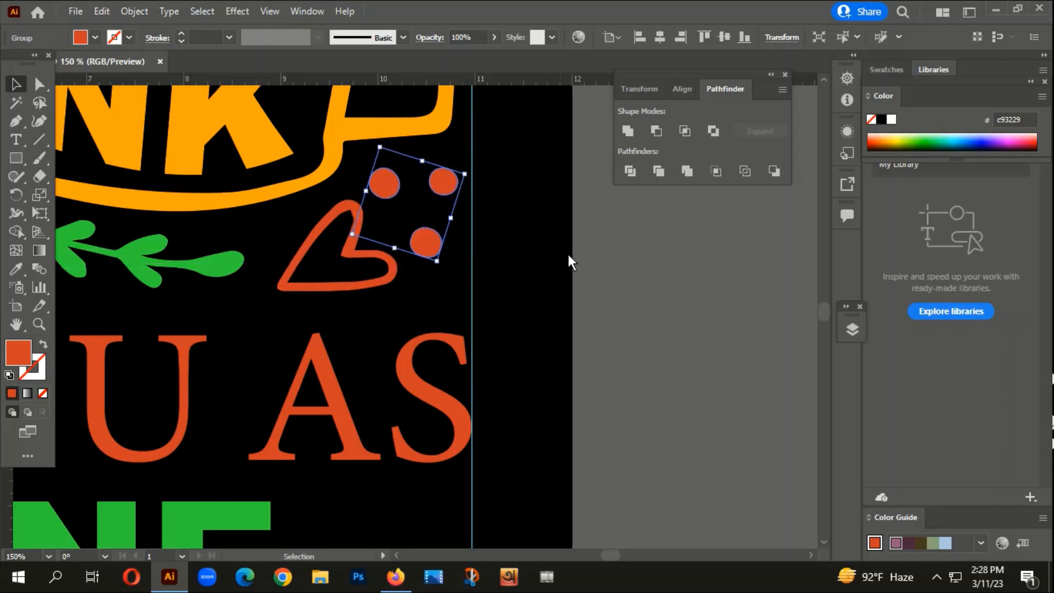
left_click(568, 255)
- Recolour the three dots beside the heart with the 3ce53c green of "WHAT"
scroll(556, 319, "down", 4)
left_click_drag(430, 402, 481, 493)
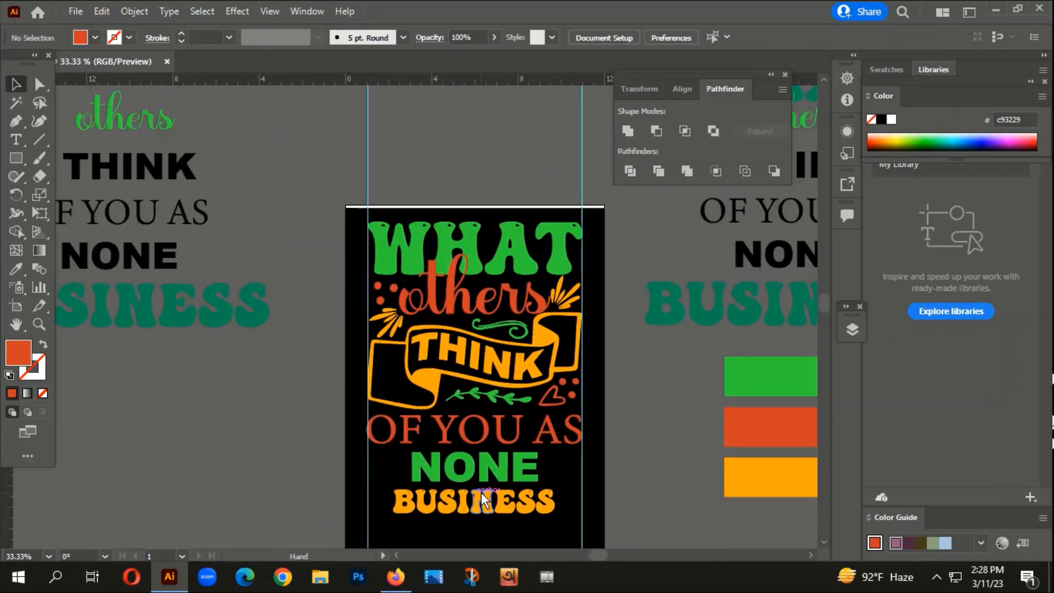
left_click(581, 380)
key("i")
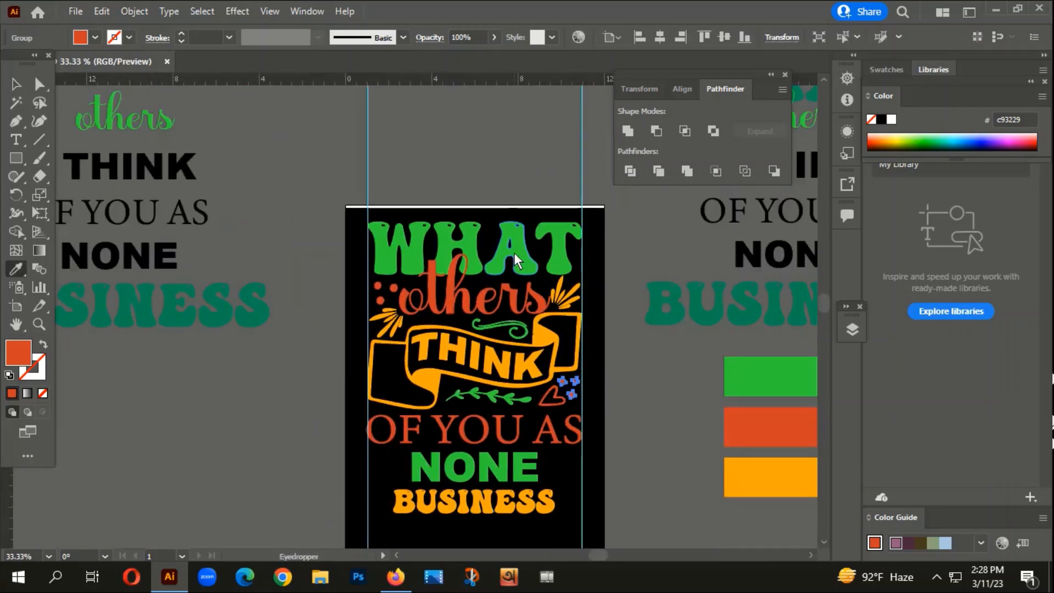
left_click(514, 252)
left_click(318, 117)
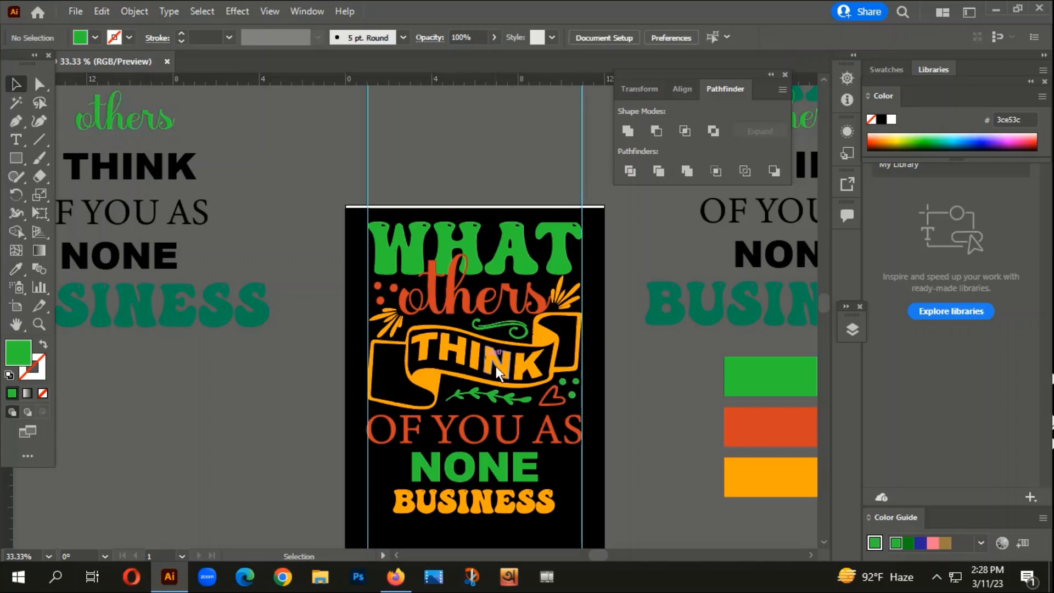
scroll(495, 367, "down", 2)
left_click_drag(568, 433, 611, 317)
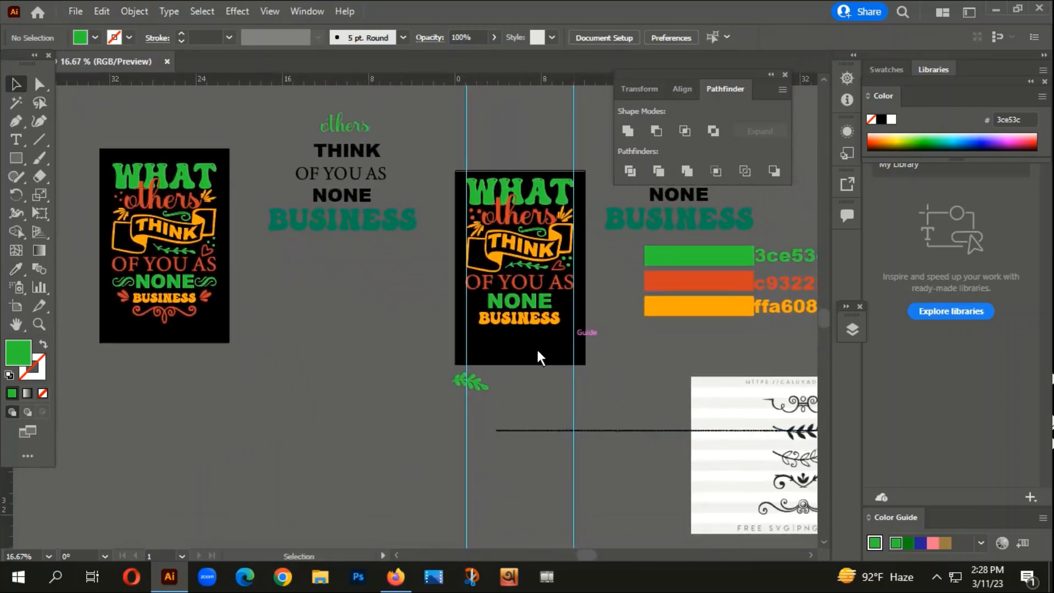
- Group the paths of the S-shaped swirl beside the first ampersand in the traced ornament set
left_click_drag(599, 480, 607, 164)
scroll(377, 420, "up", 1)
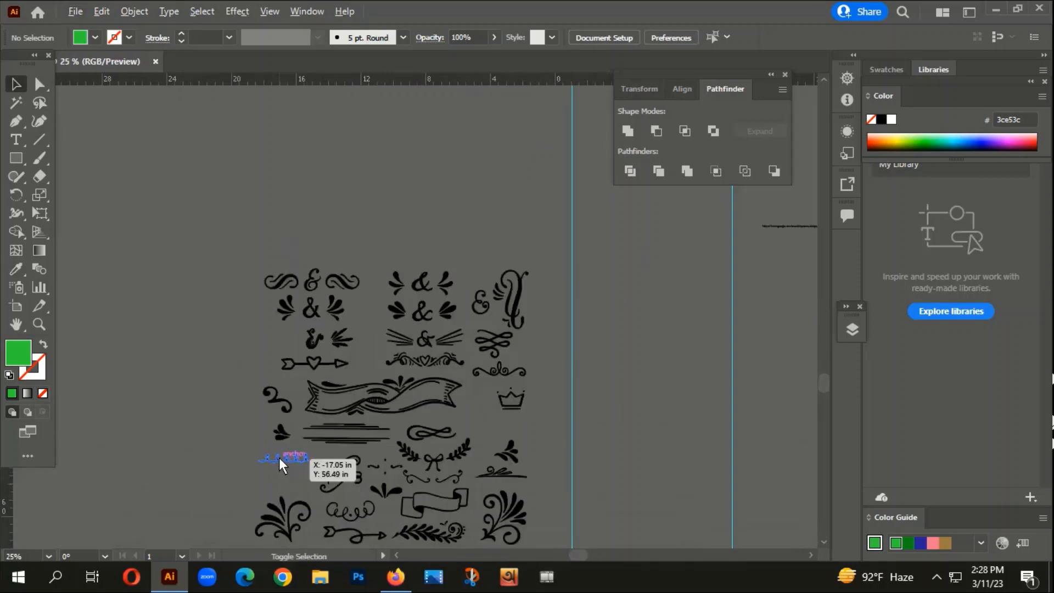
left_click_drag(648, 444, 620, 354)
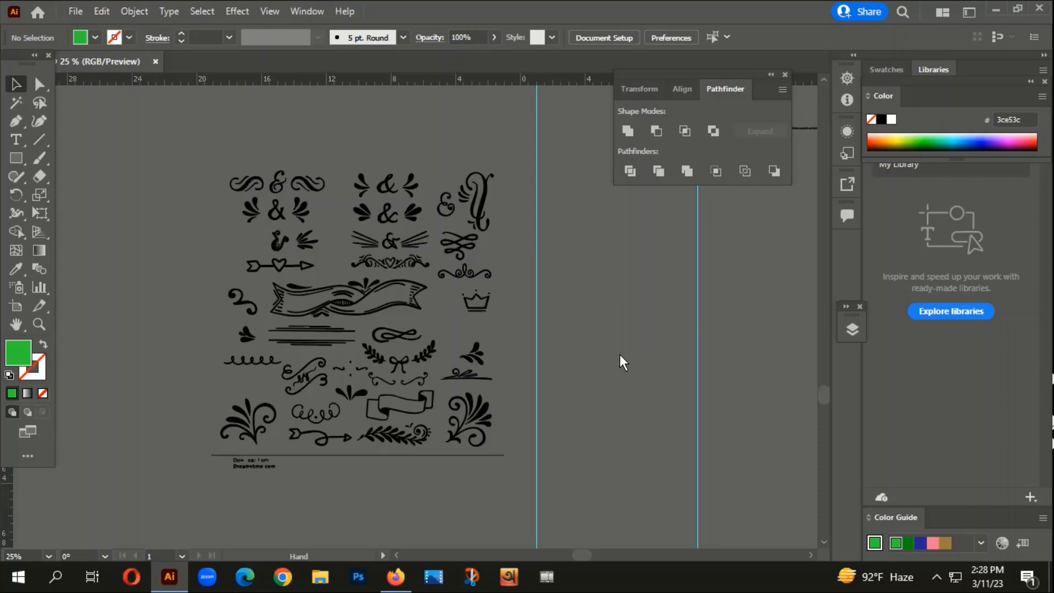
right_click(251, 177)
left_click(300, 270)
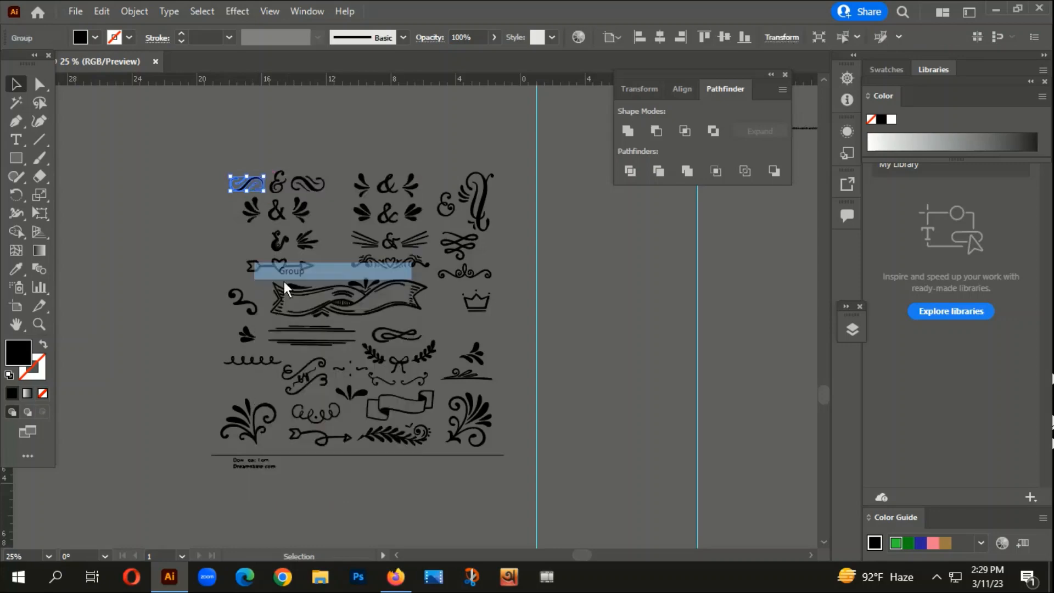
- Move the grouped swirl from the traced ornament set onto the black t-shirt design, over the start of "BUSINESS"
scroll(285, 281, "down", 3)
left_click(275, 230)
left_click_drag(272, 253, 367, 72)
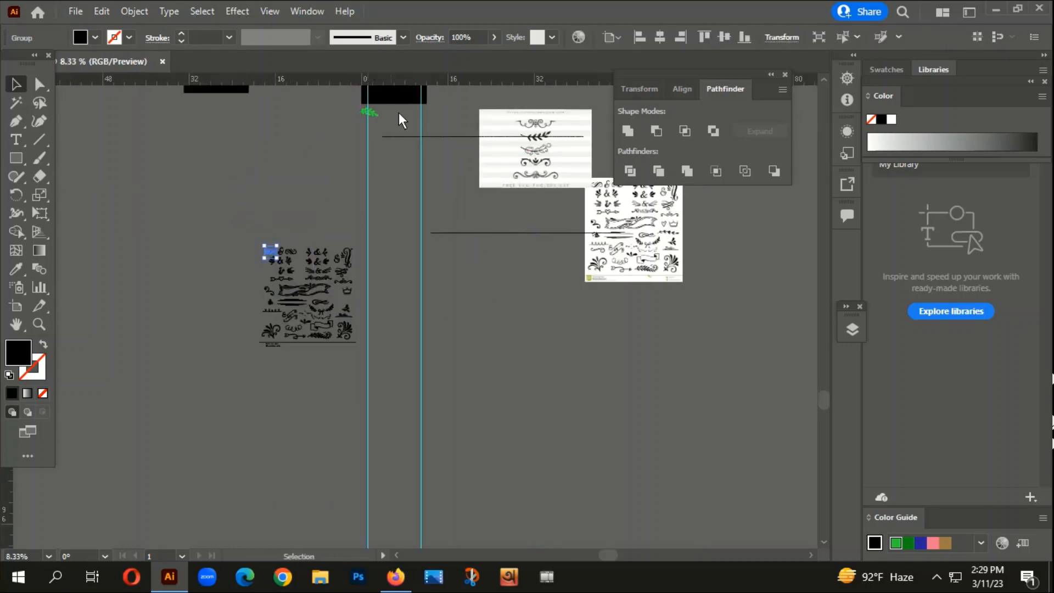
left_click_drag(399, 113, 373, 250)
left_click_drag(245, 388, 349, 216)
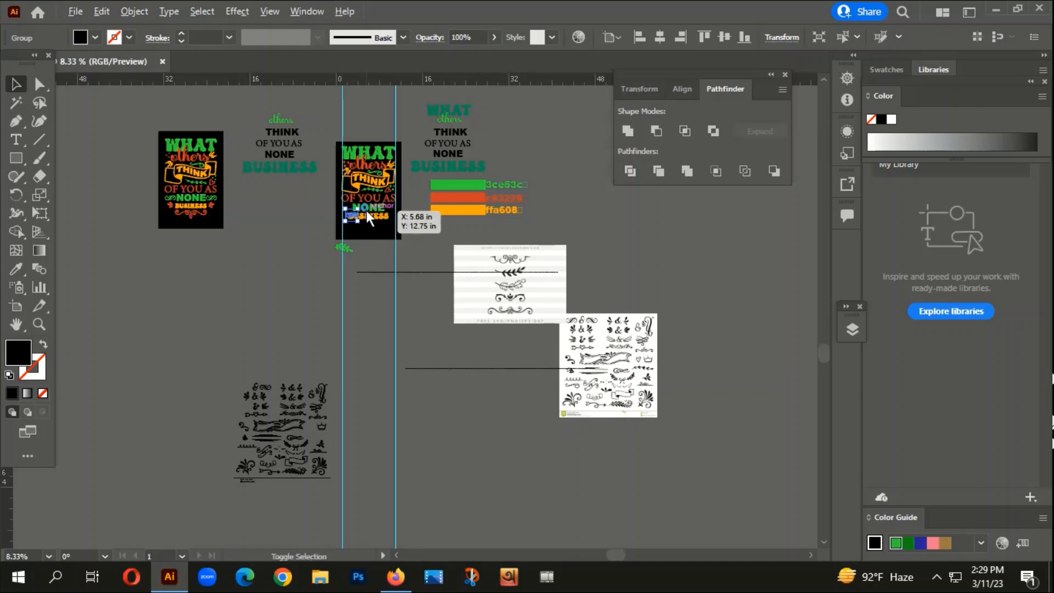
- Try recolouring the swirl with the 3ce53c green sampled from "NONE"
scroll(367, 210, "up", 5)
key("i")
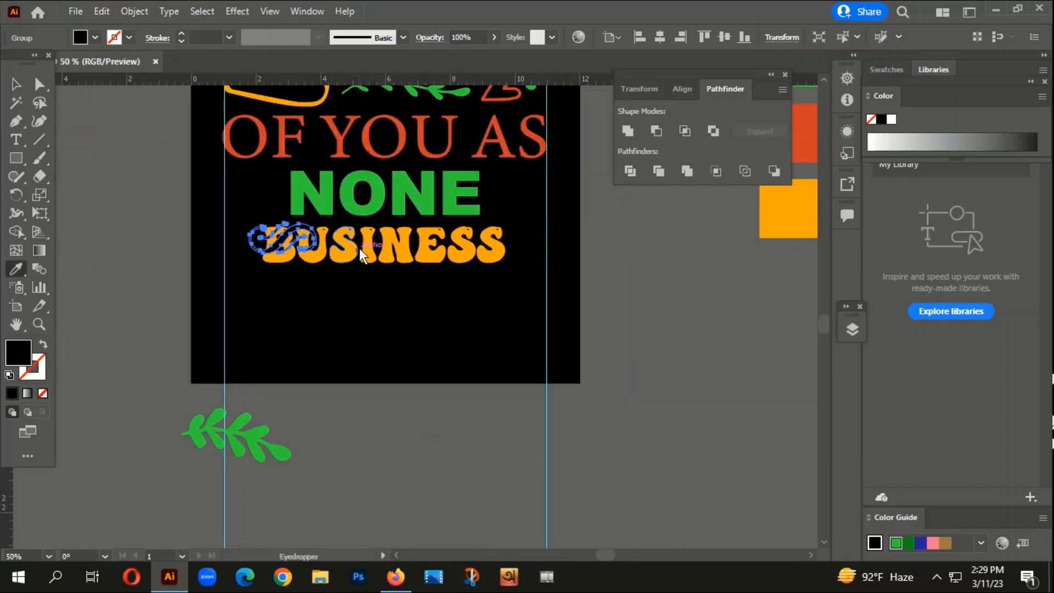
left_click(413, 175)
left_click(15, 84)
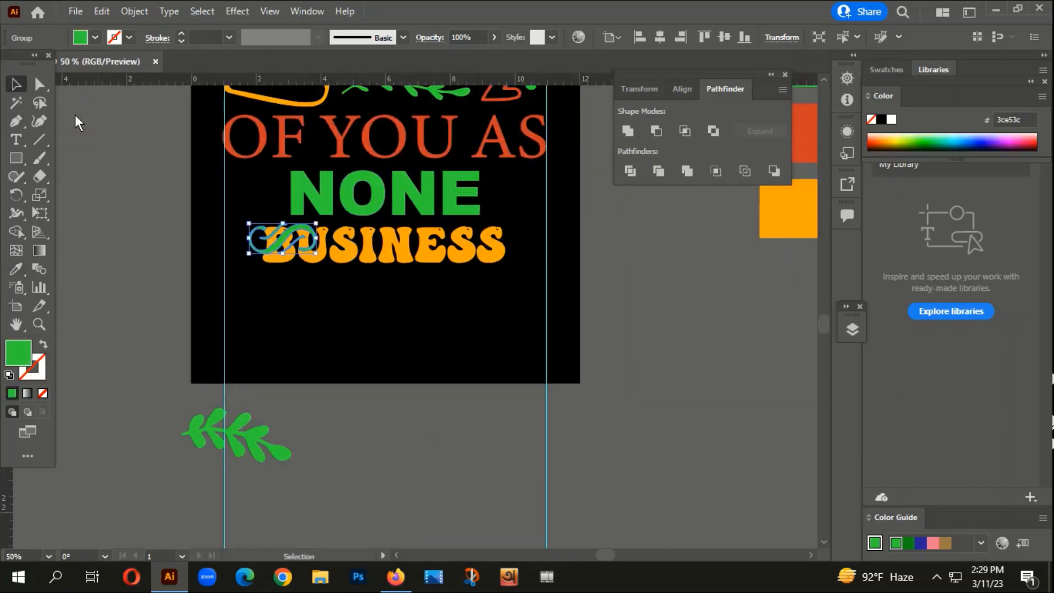
scroll(160, 227, "down", 2)
scroll(160, 227, "down", 1)
left_click(251, 358)
scroll(250, 358, "down", 1)
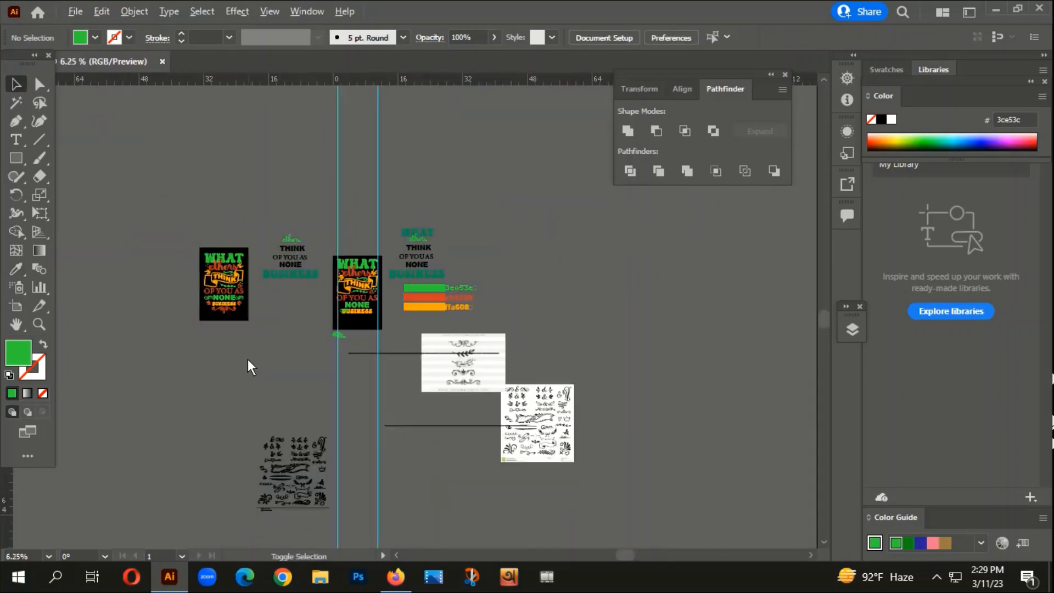
left_click_drag(247, 316, 227, 344)
scroll(302, 388, "up", 1)
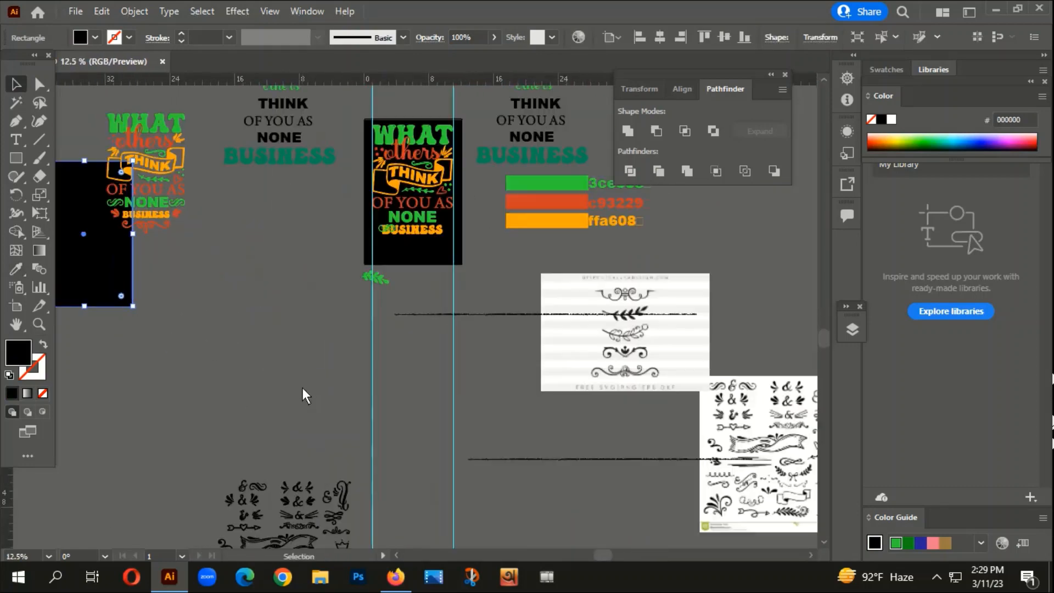
key("ctrl+z")
left_click(303, 380)
- Select the swirl over "BUSINESS" and recolour it with the 3ce53c green of "NONE"
left_click(389, 229)
scroll(403, 244, "up", 2)
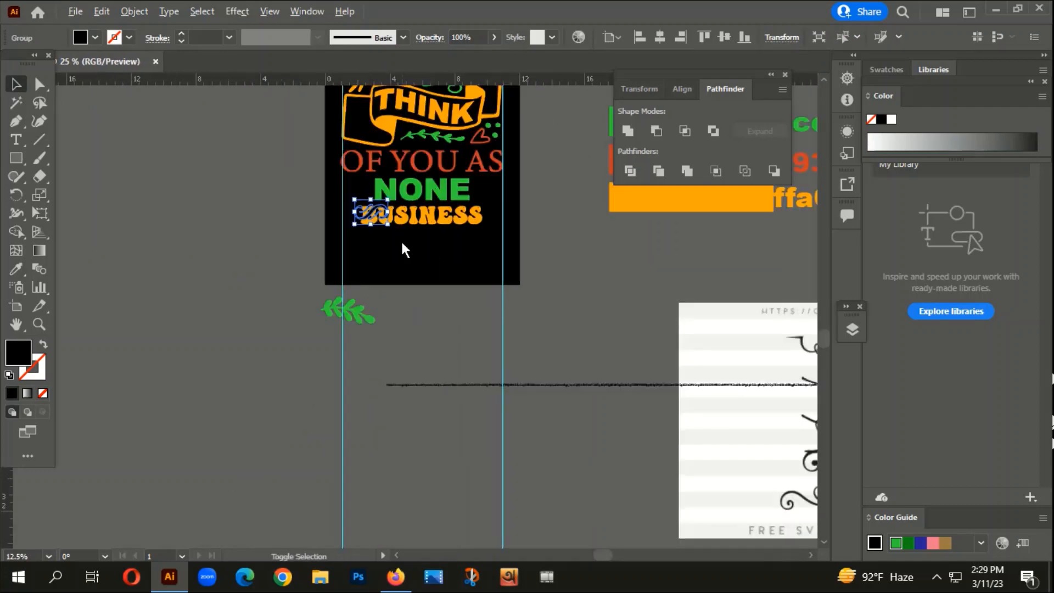
left_click_drag(401, 249, 354, 373)
key("i")
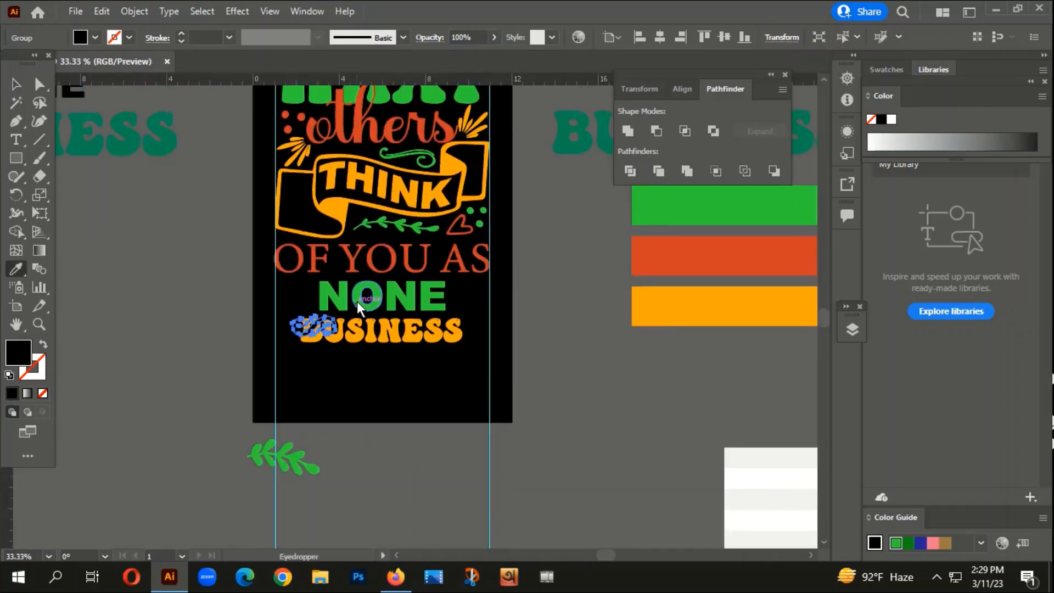
left_click(358, 296)
left_click(15, 83)
left_click(162, 314)
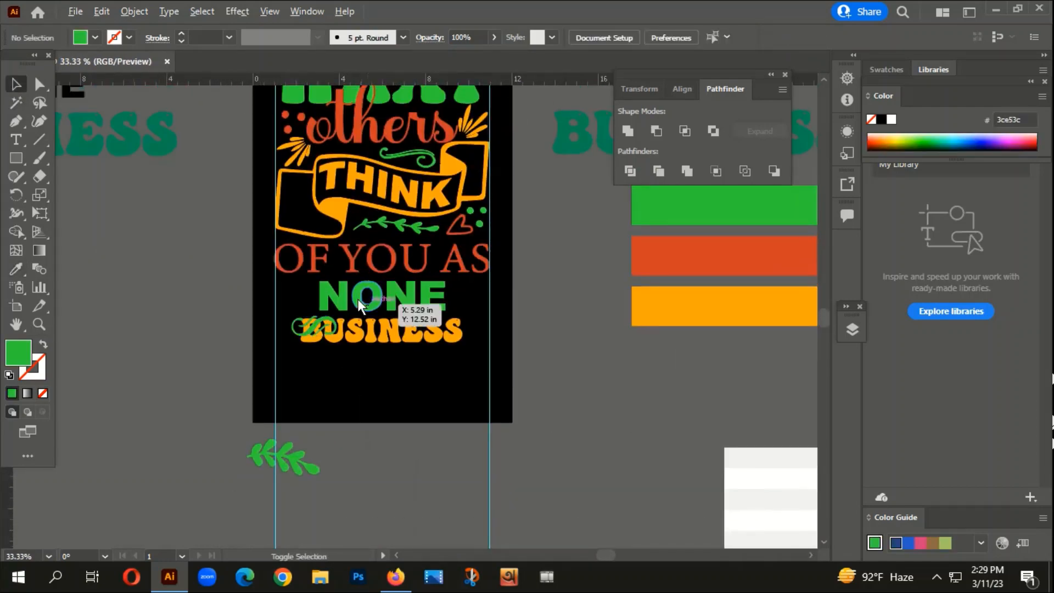
- Place the green swirl before the "N" of "NONE", shrink it slightly and snap its outer edge to the left guide
scroll(358, 299, "up", 3)
left_click_drag(272, 363, 255, 262)
scroll(227, 268, "up", 2)
scroll(195, 302, "down", 1)
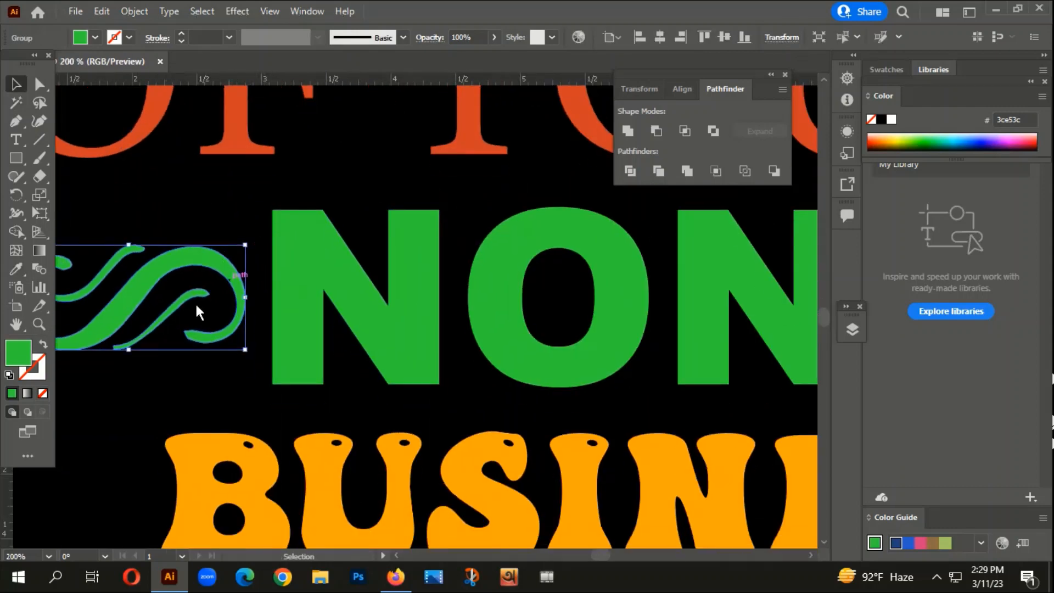
left_click_drag(145, 311, 252, 342)
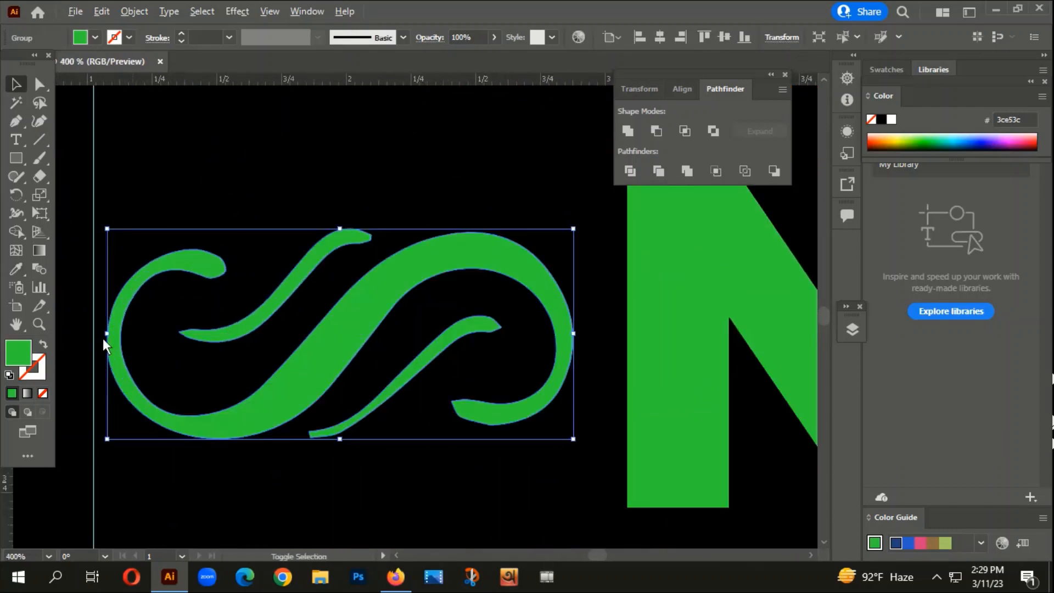
scroll(110, 338, "up", 2)
mouse_move(121, 344)
left_mouse_down()
mouse_move(90, 328)
mouse_move(108, 334)
left_mouse_up()
scroll(117, 323, "down", 3)
- Create a vertically reflected copy of the swirl and place it after "NONE", against the right guide
right_click(117, 323)
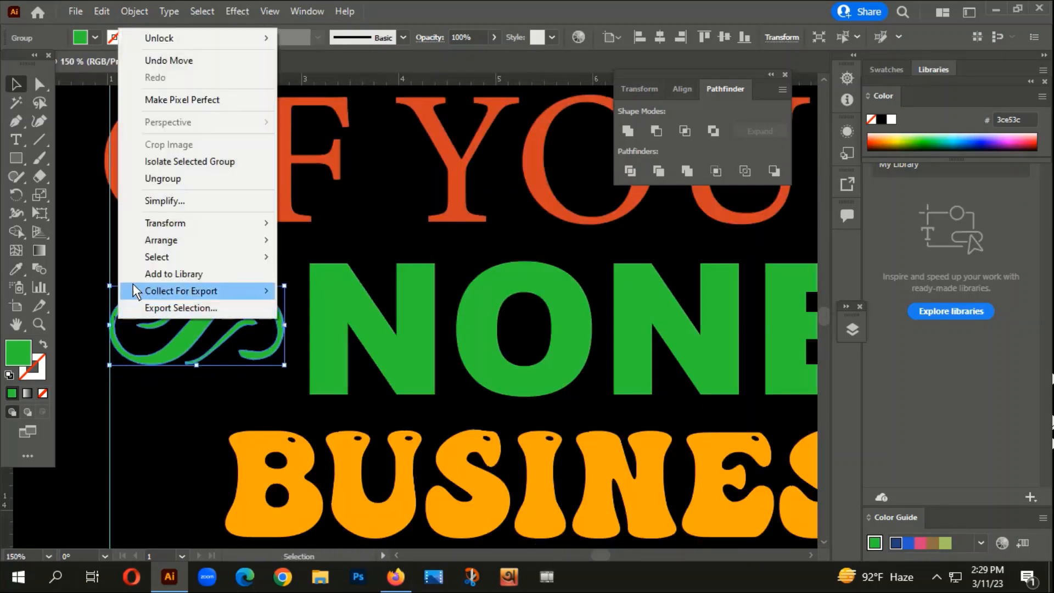
mouse_move(187, 224)
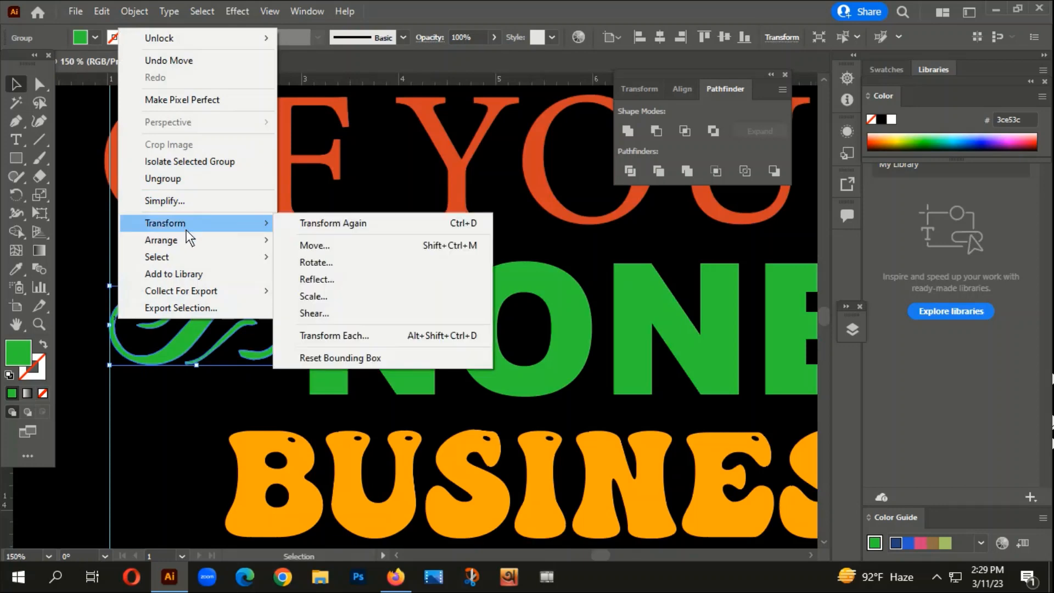
left_click(321, 280)
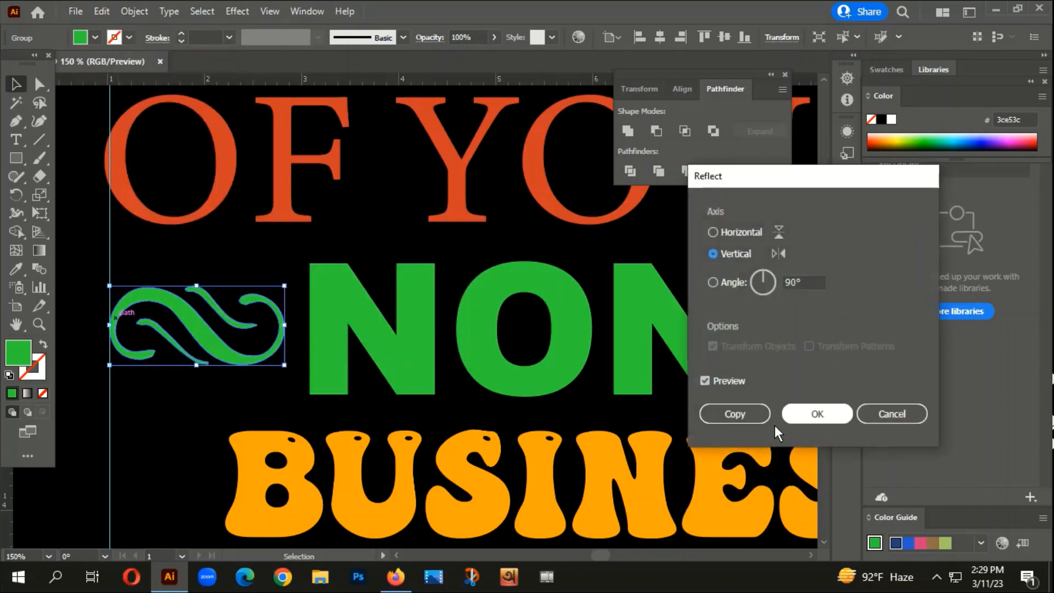
left_click(740, 414)
left_click_drag(207, 331, 592, 301)
scroll(722, 386, "down", 2)
scroll(546, 325, "up", 2)
scroll(622, 308, "down", 3)
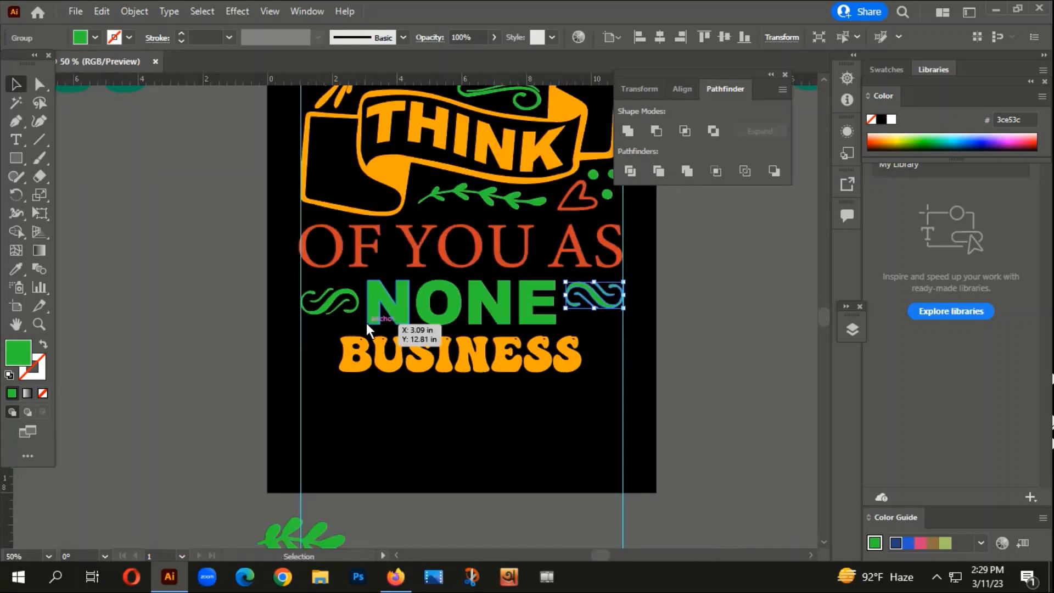
- Align the bottom edges of the two swirls on either side of "NONE"
scroll(378, 319, "up", 1)
left_click(382, 300)
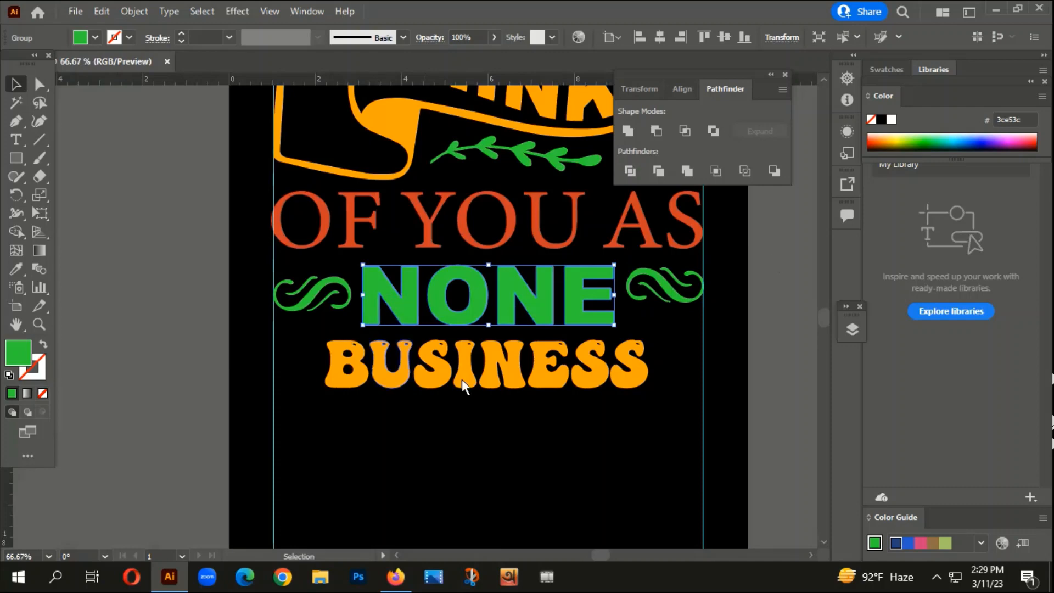
left_click(298, 302)
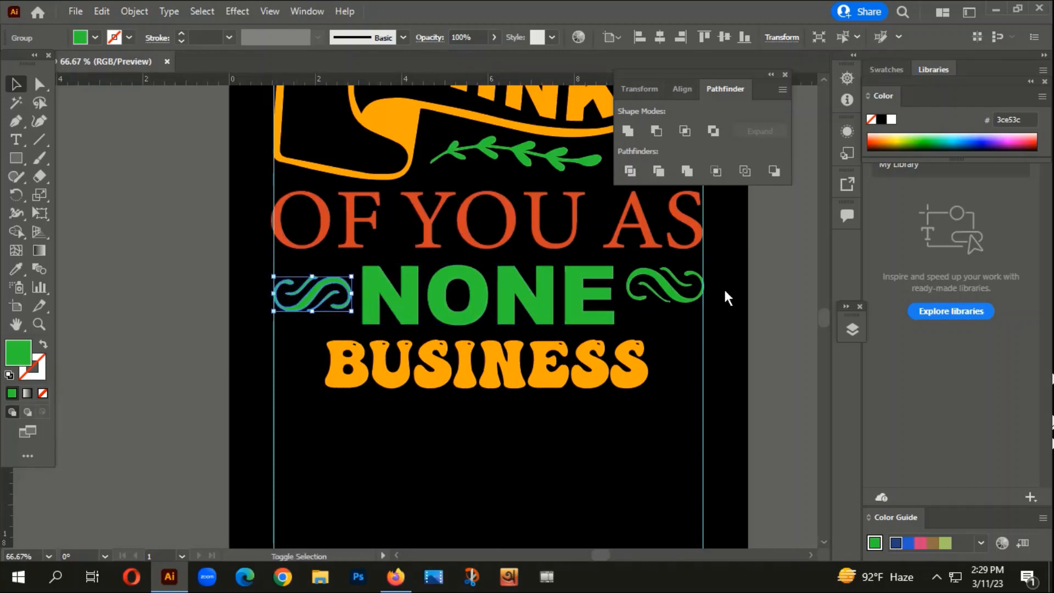
left_click(656, 279, "shift")
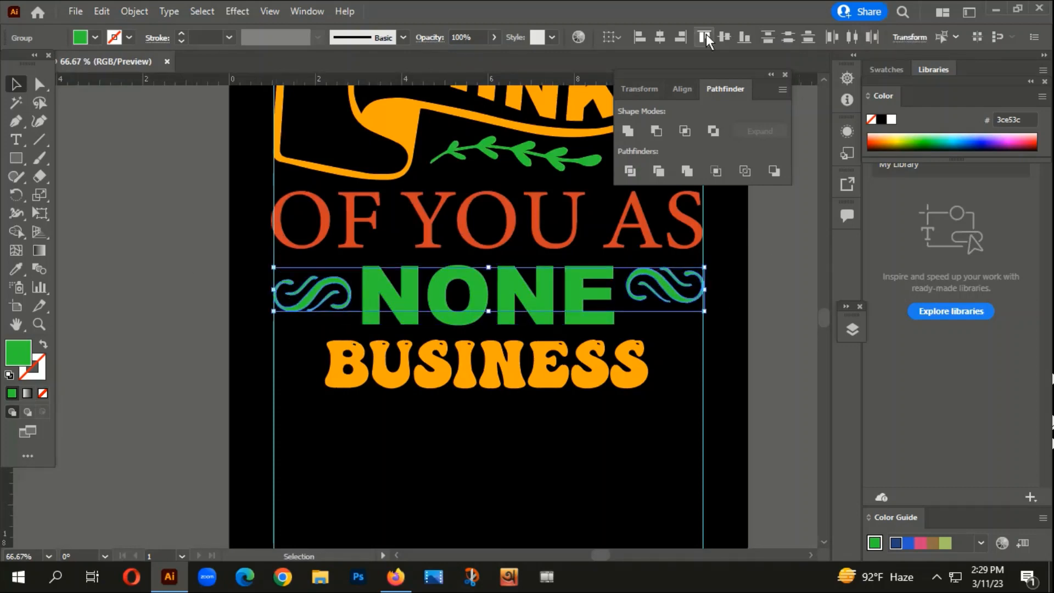
left_click(745, 41)
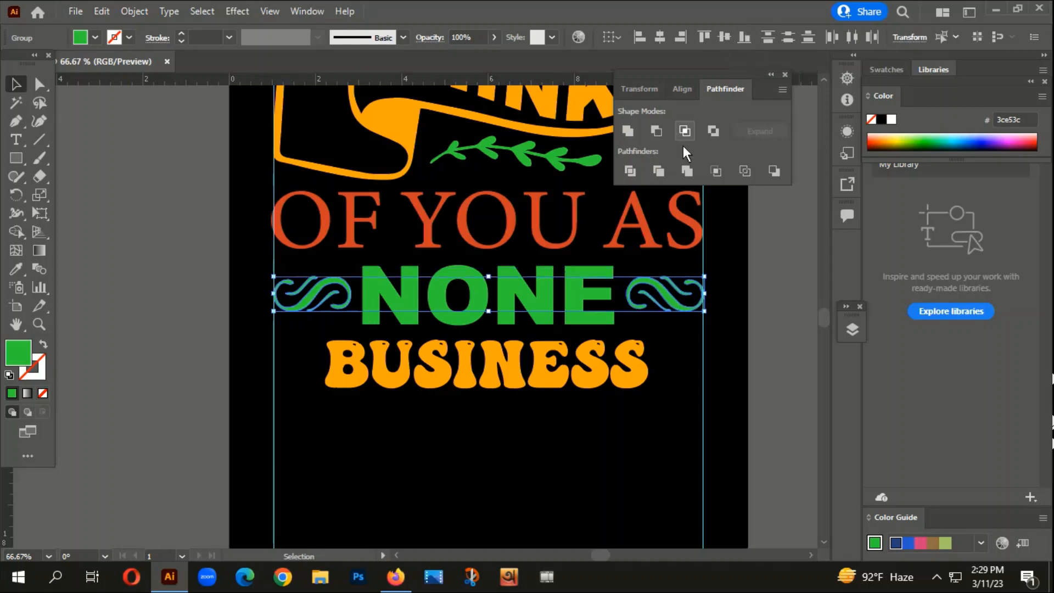
- Group the two swirls and centre the group horizontally on the artboard
right_click(656, 296)
left_click(704, 176)
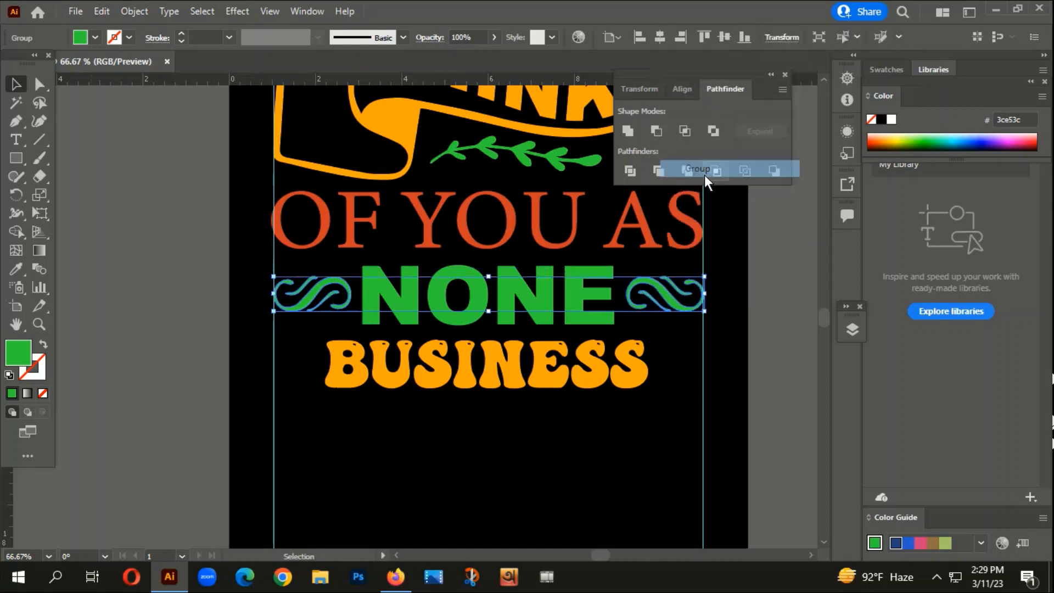
left_click(659, 38)
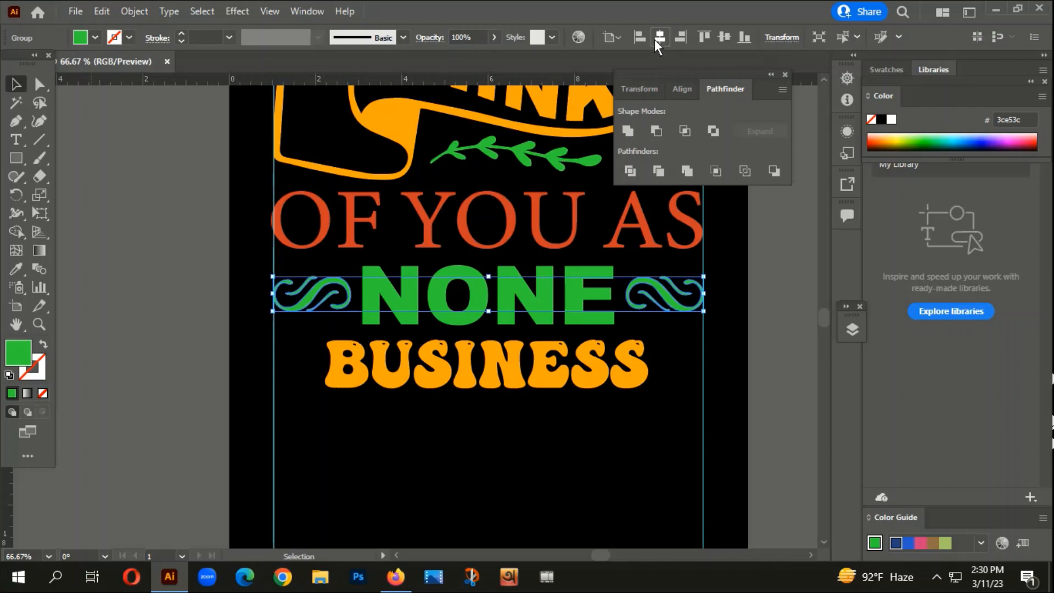
left_click(581, 404)
- Group the three-leaf cluster before the second-row ampersand in the middle column of the traced ornament set
scroll(478, 340, "down", 2)
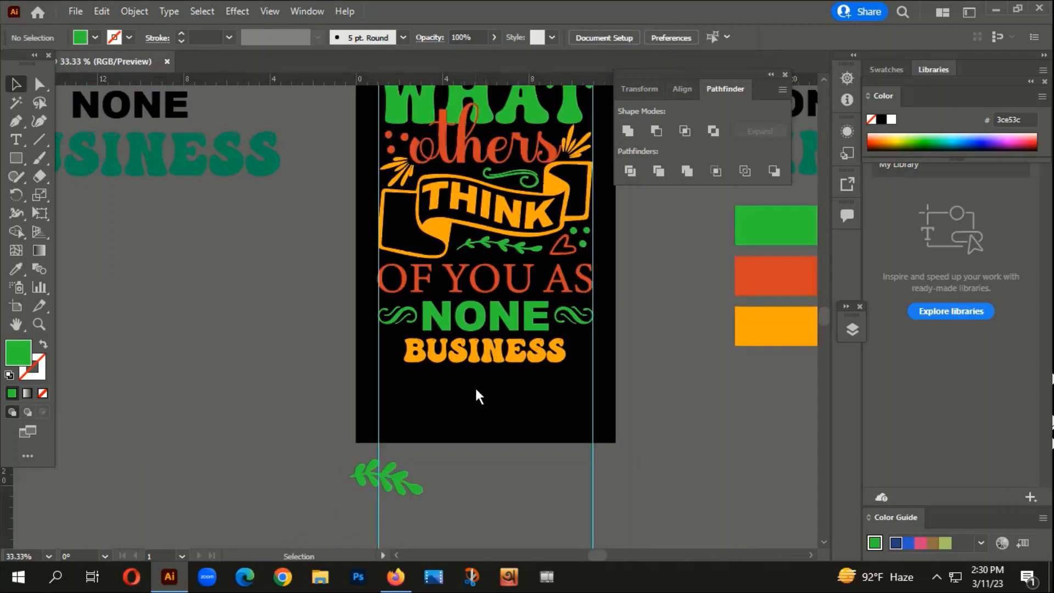
left_click_drag(477, 391, 392, 27)
scroll(482, 356, "down", 1)
scroll(374, 355, "down", 1)
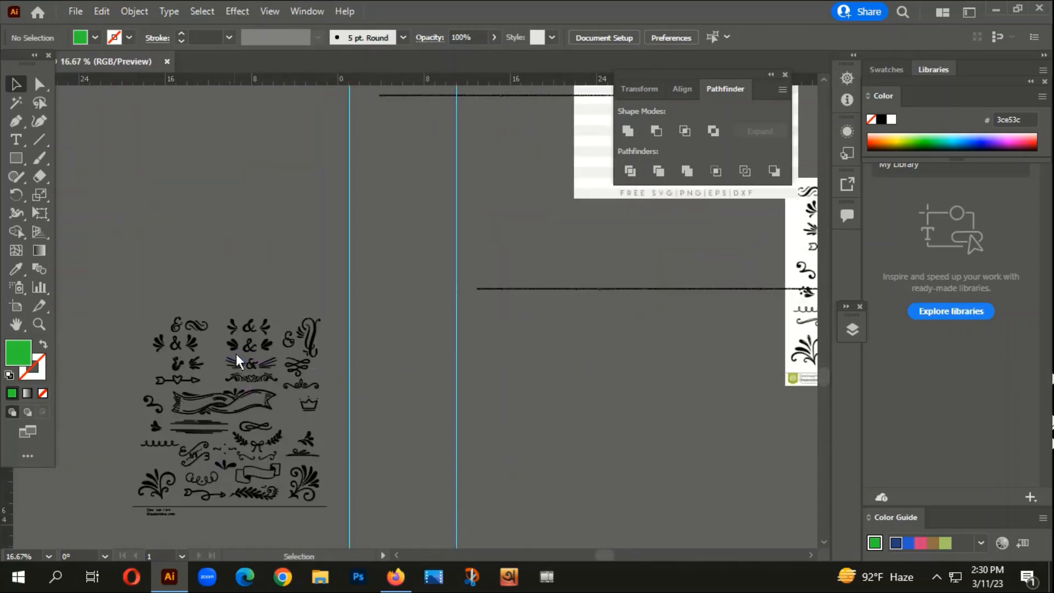
left_click(230, 344)
right_click(239, 346)
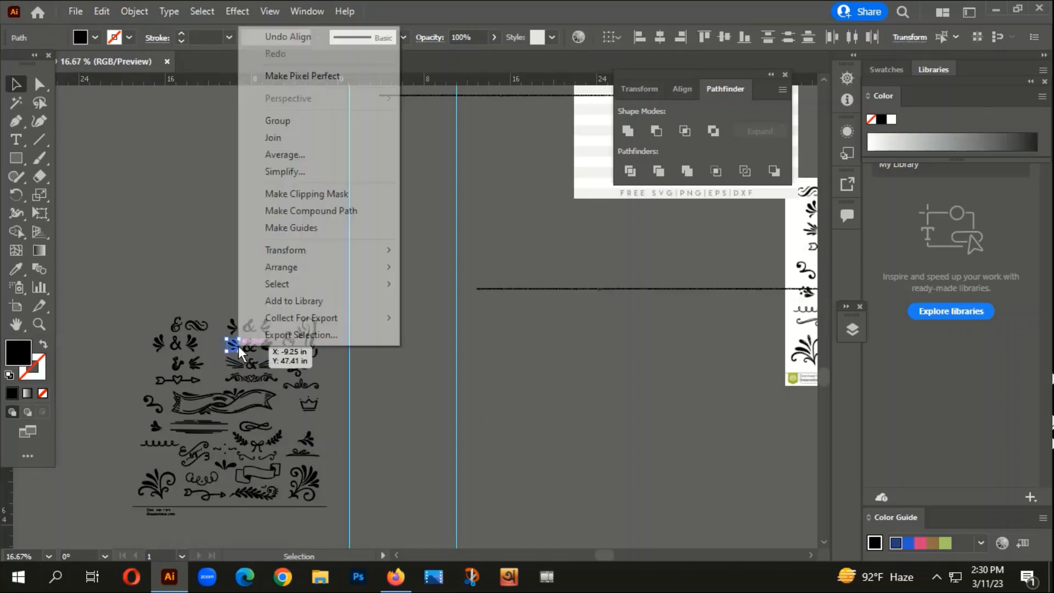
left_click(287, 121)
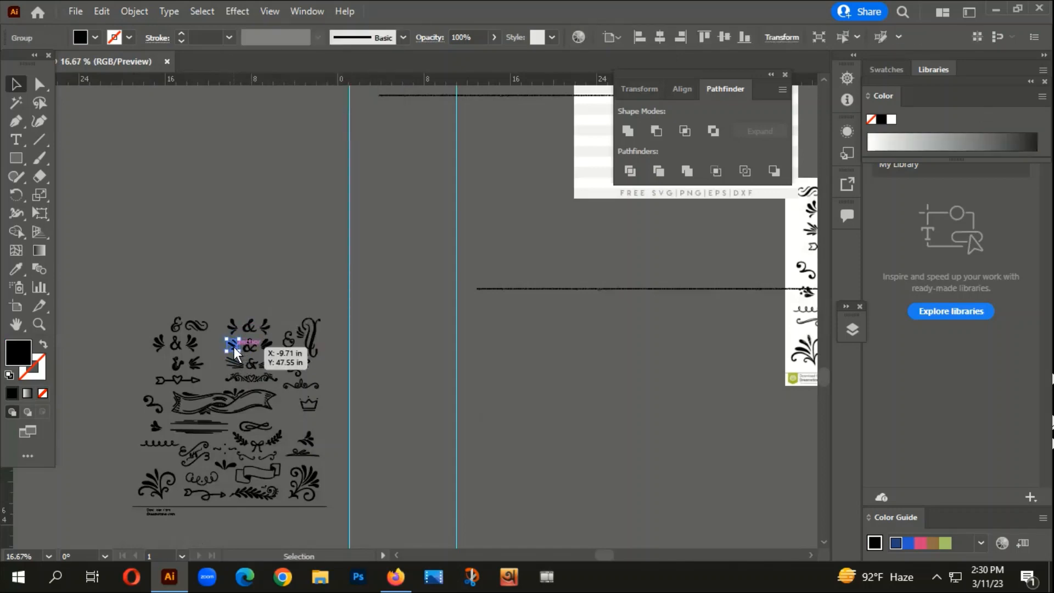
left_click_drag(233, 347, 259, 193)
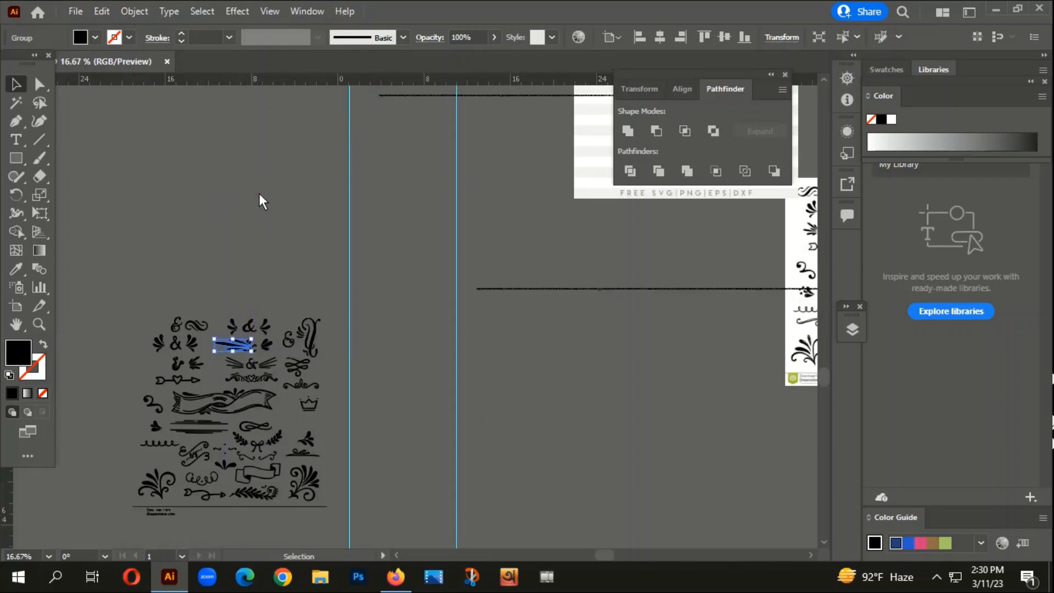
key("ctrl+z")
key("ctrl+z")
- Move the three-leaf cluster clear above the traced ornaments and enlarge it greatly
scroll(238, 352, "up", 4)
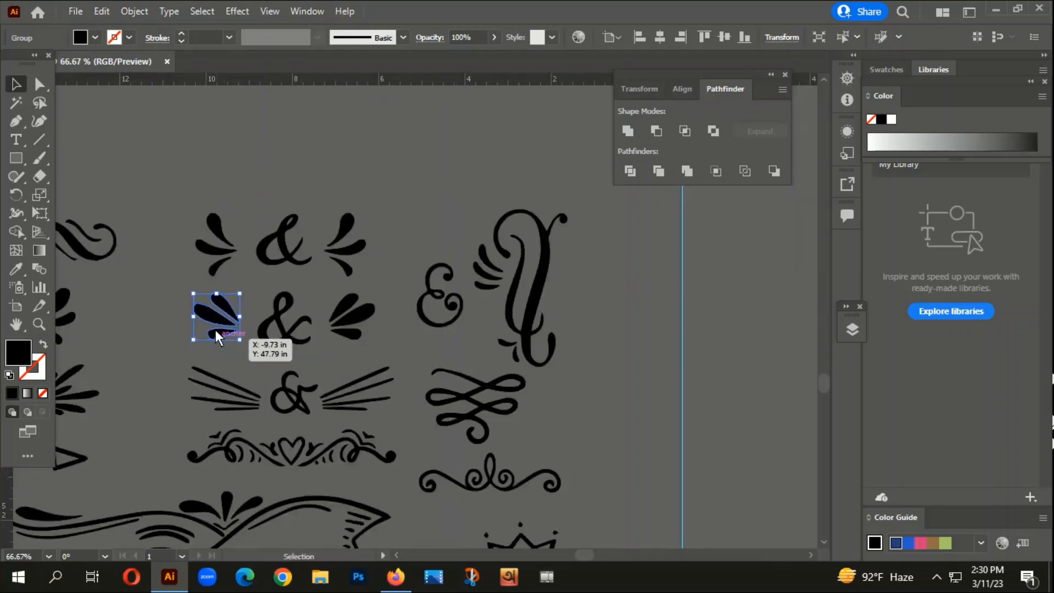
left_click_drag(223, 322, 273, 113)
scroll(378, 147, "down", 3)
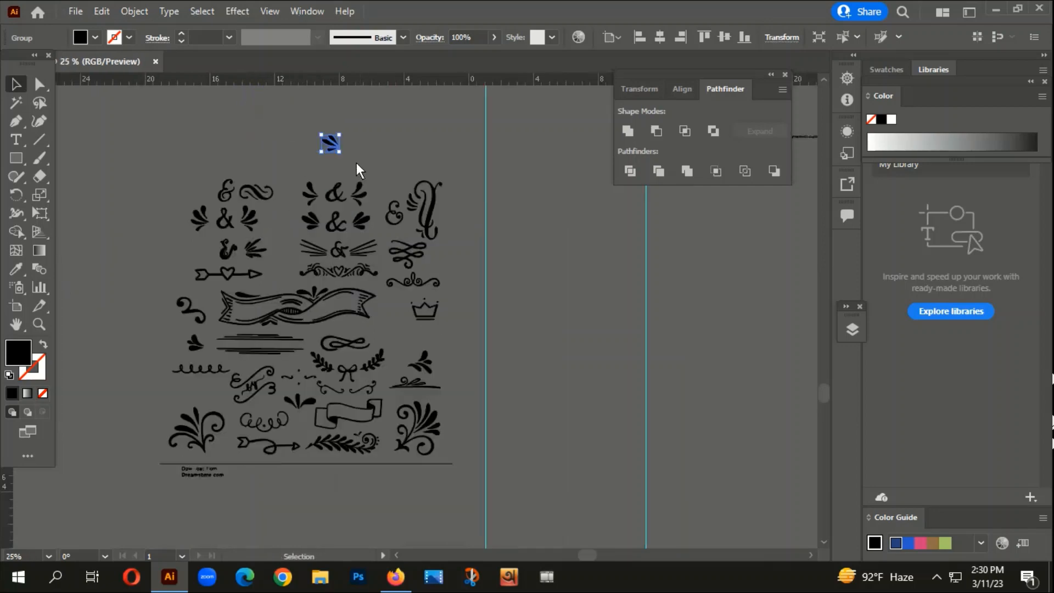
left_click_drag(349, 158, 352, 296)
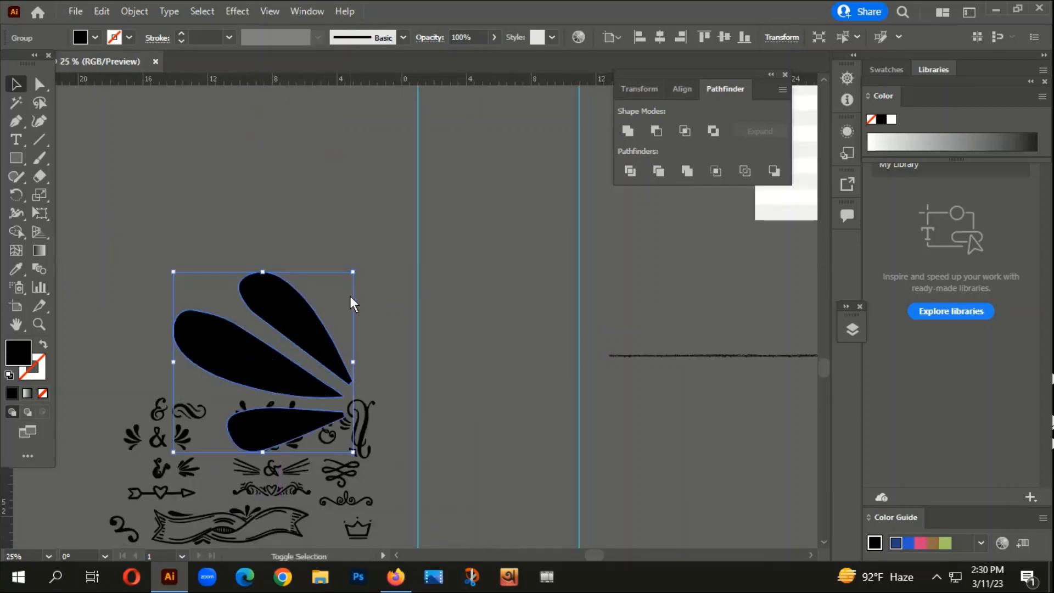
- Move the enlarged leaf cluster onto the t-shirt design and shrink it to fit beside the start of "BUSINESS"
scroll(350, 297, "down", 3)
left_click(382, 262)
left_click_drag(313, 325, 383, 147)
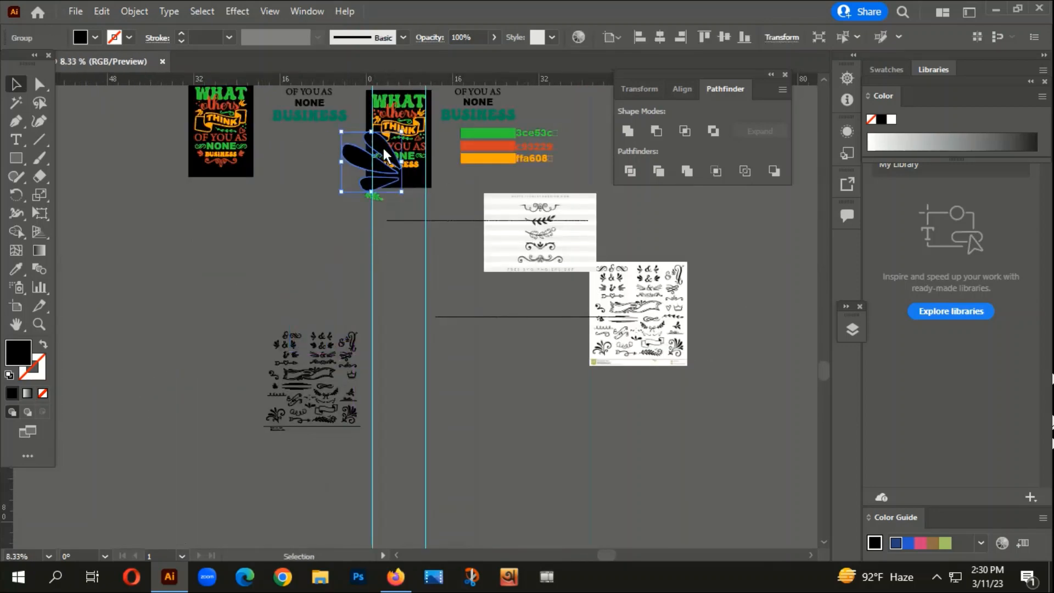
scroll(383, 147, "up", 3)
left_click_drag(431, 111, 354, 212)
scroll(354, 213, "up", 3)
scroll(367, 196, "up", 1)
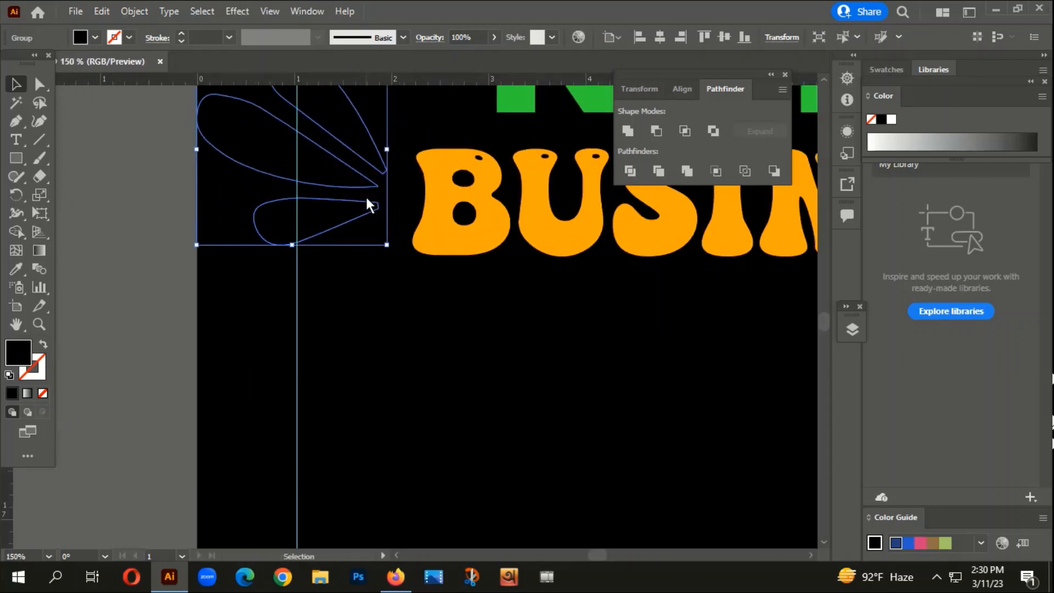
- Recolour the leaf cluster with the c93229 red sampled from "OF YOU AS"
key("i")
scroll(361, 273, "down", 2)
left_click(402, 133)
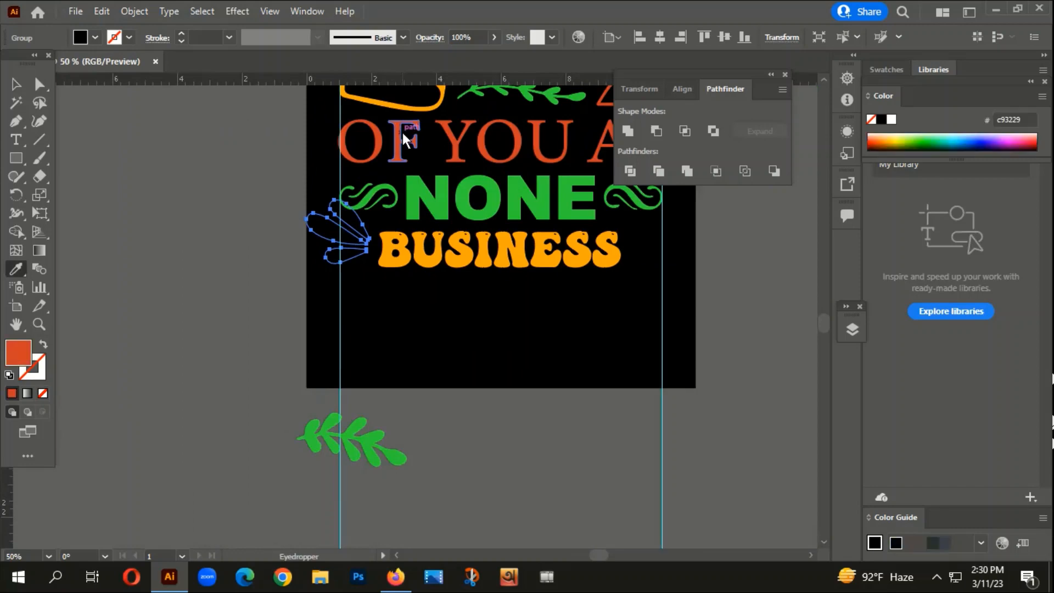
- Shrink the red leaf cluster and fit it between the guide and the start of "BUSINESS"
key("v")
scroll(321, 252, "up", 2)
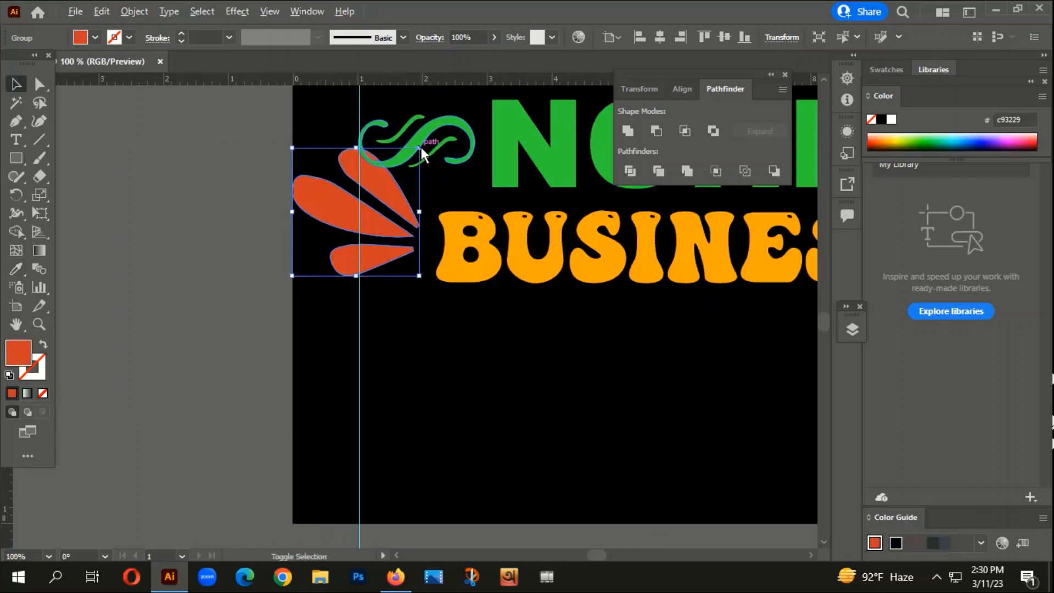
left_click_drag(422, 147, 417, 177)
left_click_drag(360, 220, 398, 231)
scroll(376, 263, "down", 2)
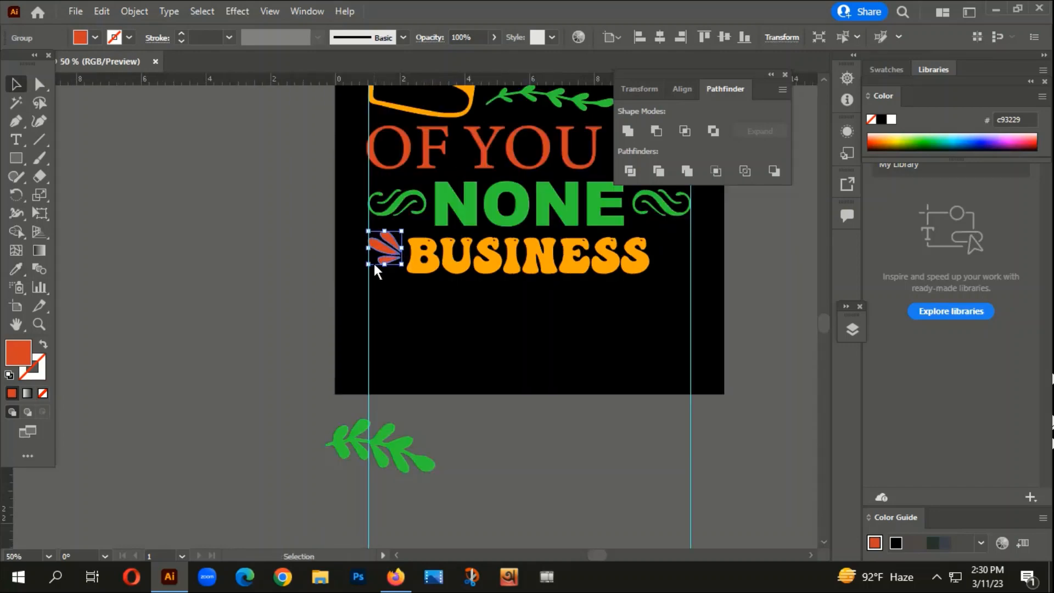
- Make a copy of the leaf cluster reflected across the vertical axis and place it just after the end of "BUSINESS"
right_click(373, 261)
mouse_move(429, 464)
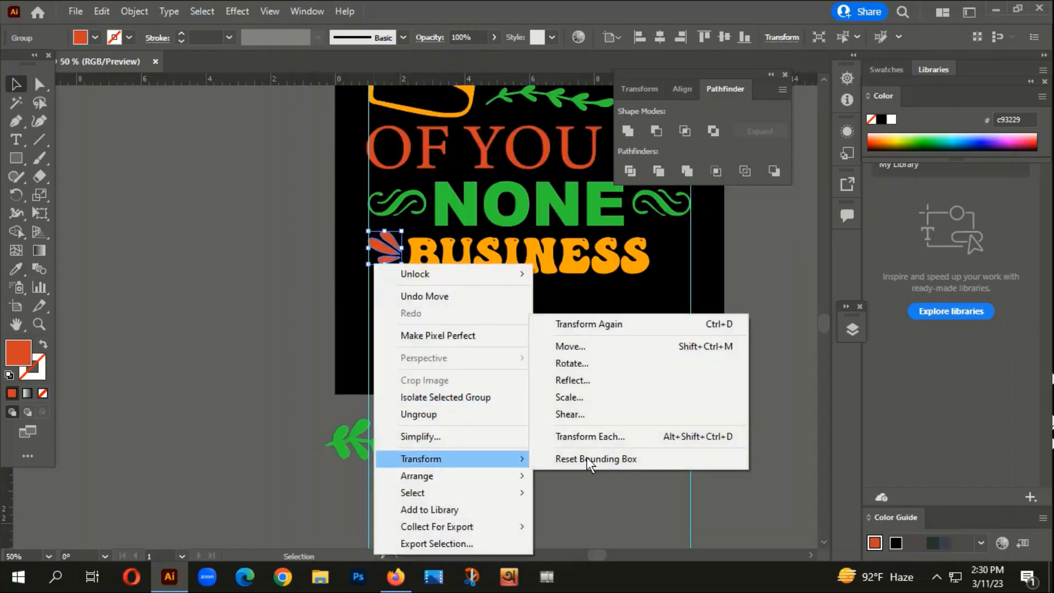
left_click(584, 379)
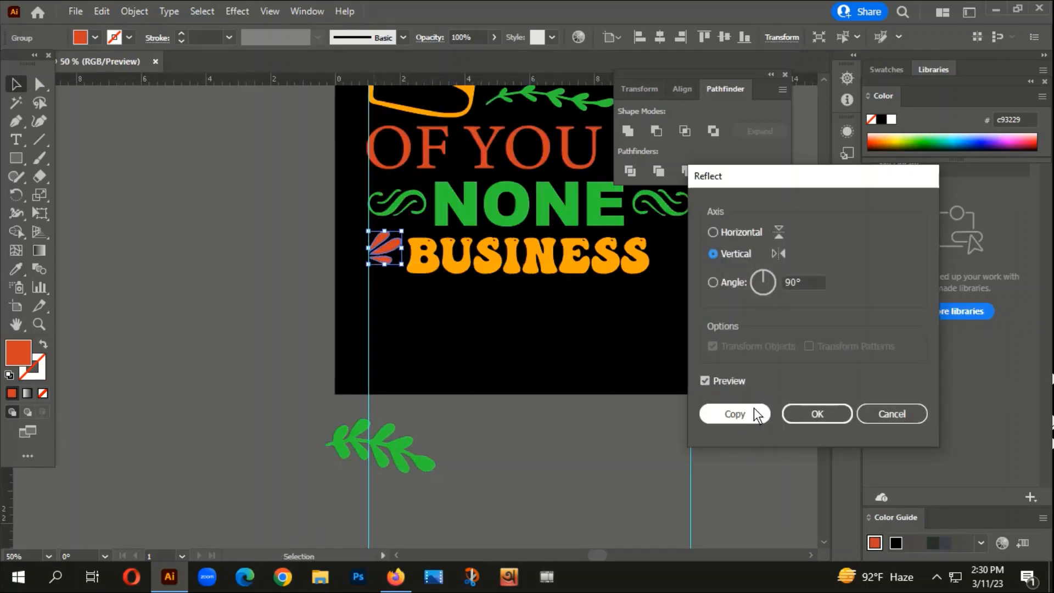
left_click(759, 415)
left_click_drag(386, 252, 675, 248)
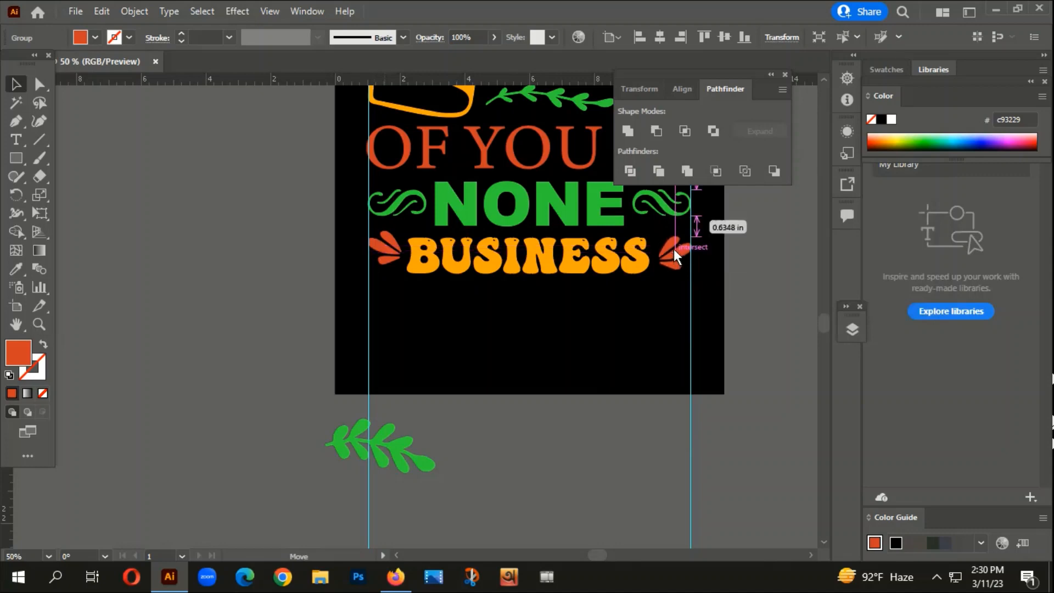
- Align the two leaf clusters by their bottom edges, group them and centre the group horizontally on the artboard
left_click(463, 264, "shift")
left_click(393, 244, "shift")
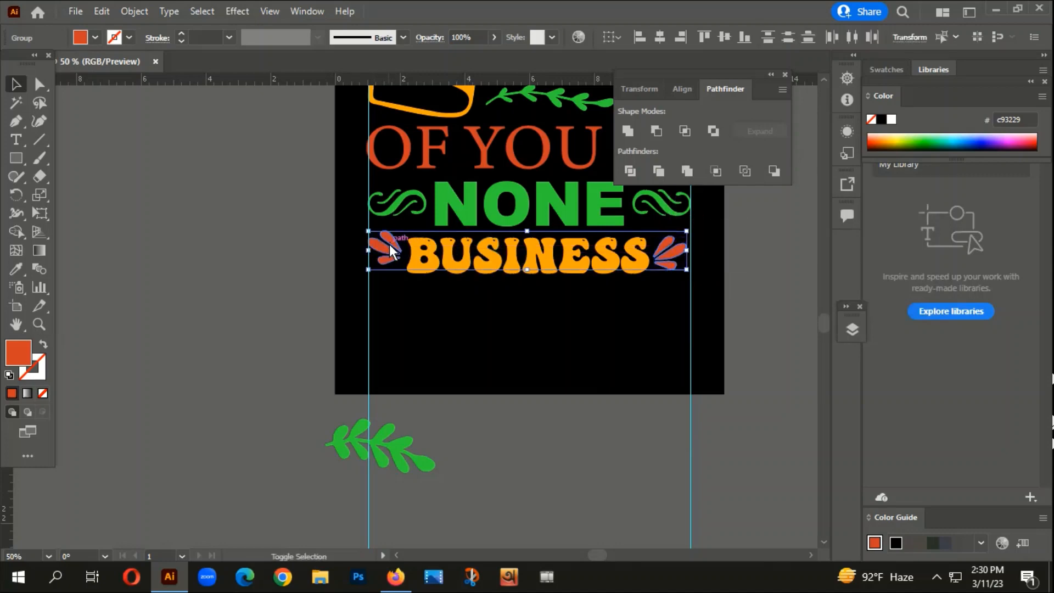
left_click(739, 42)
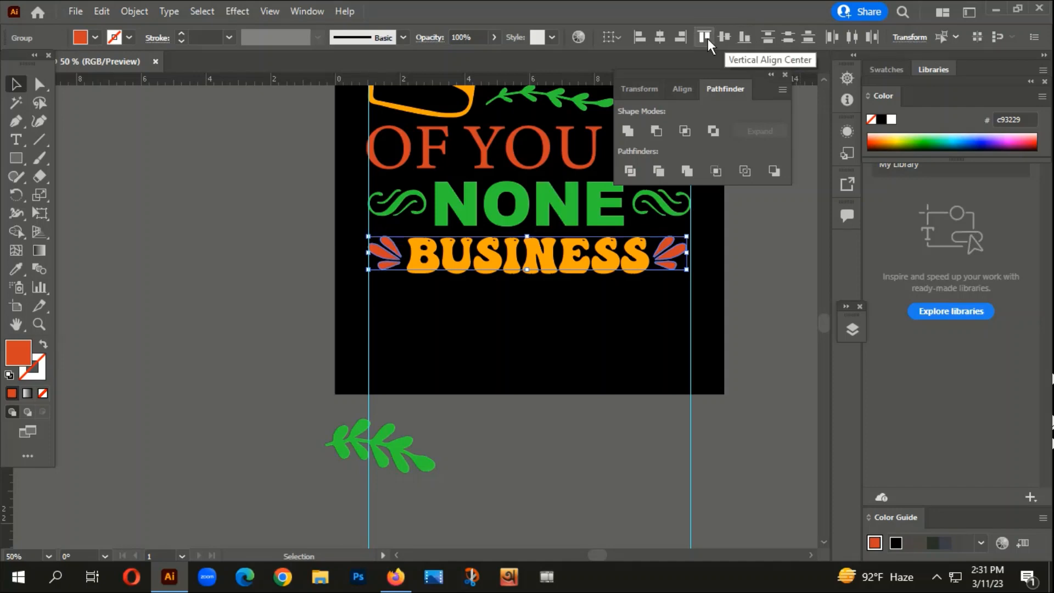
right_click(442, 299)
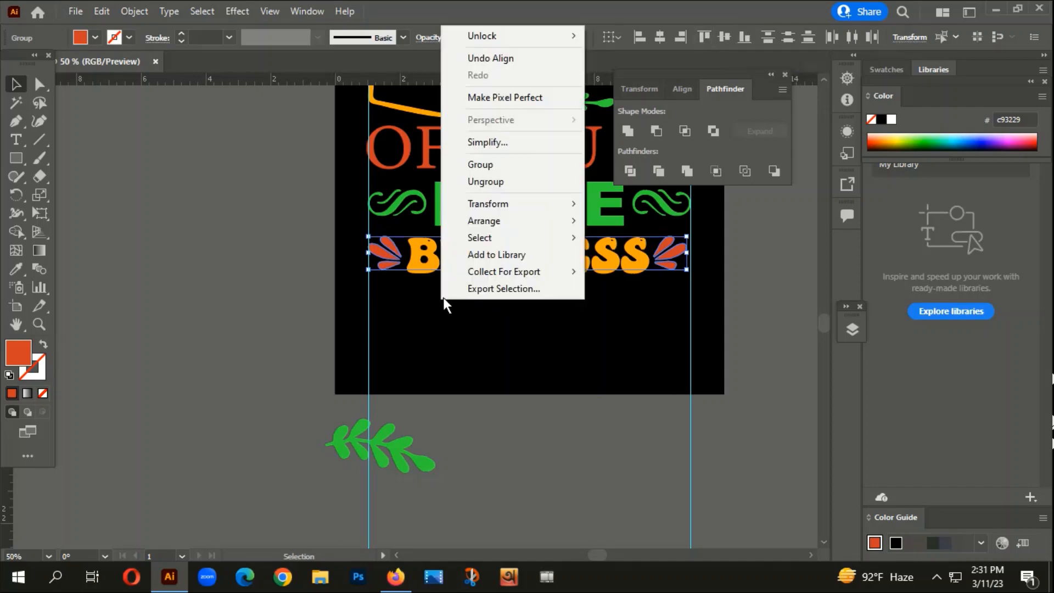
left_click(479, 164)
left_click(661, 36)
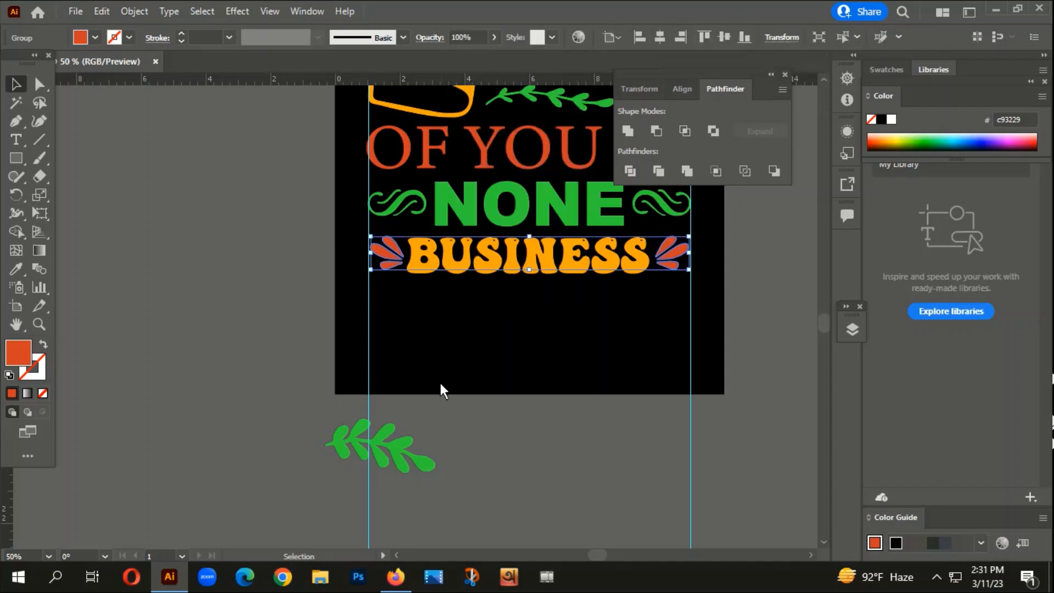
- Try to move the scroll ornament above the crown out of the traced ornament set, and undo the move
left_click(452, 314)
scroll(474, 357, "down", 3)
left_click_drag(507, 502, 568, 453)
scroll(546, 453, "down", 2)
left_click_drag(532, 352, 520, 260)
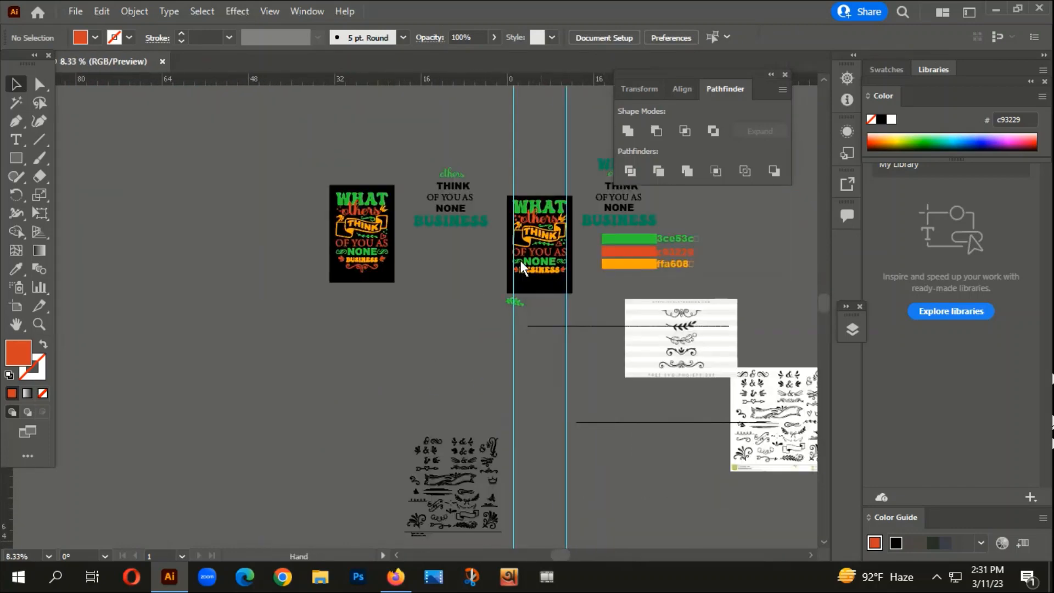
scroll(494, 266, "down", 3)
scroll(461, 236, "up", 3)
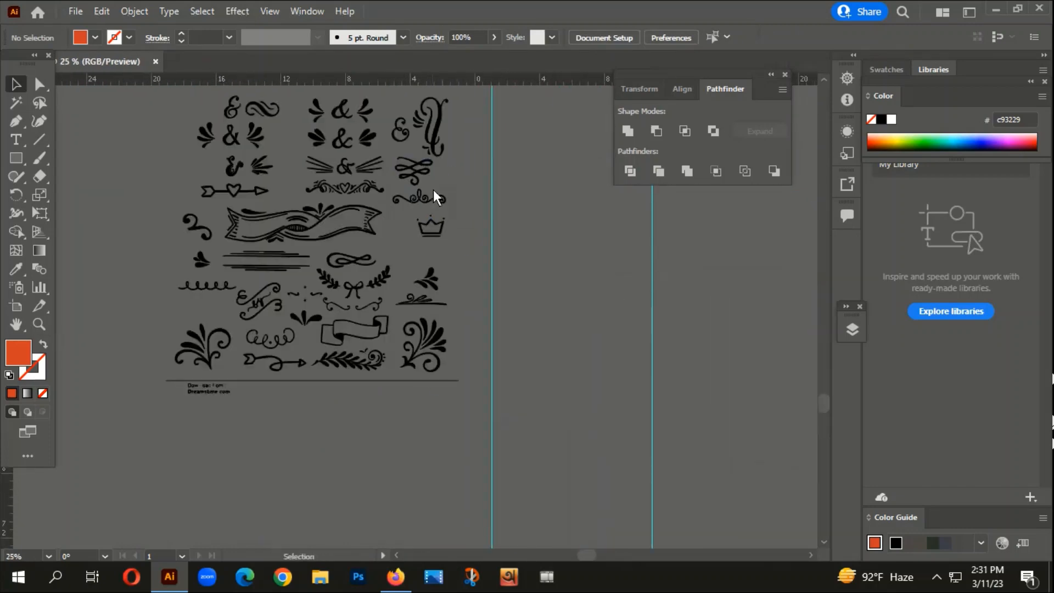
left_click(417, 200)
left_click_drag(418, 201, 562, 121)
key("ctrl+z")
key("ctrl+z")
- Move the scroll ornament above the crown out of the traced set into the empty canvas just below the t-shirt design
left_click(466, 215)
left_click_drag(544, 246, 464, 557)
left_click(540, 505)
left_click_drag(459, 430, 347, 134)
scroll(357, 242, "down", 3)
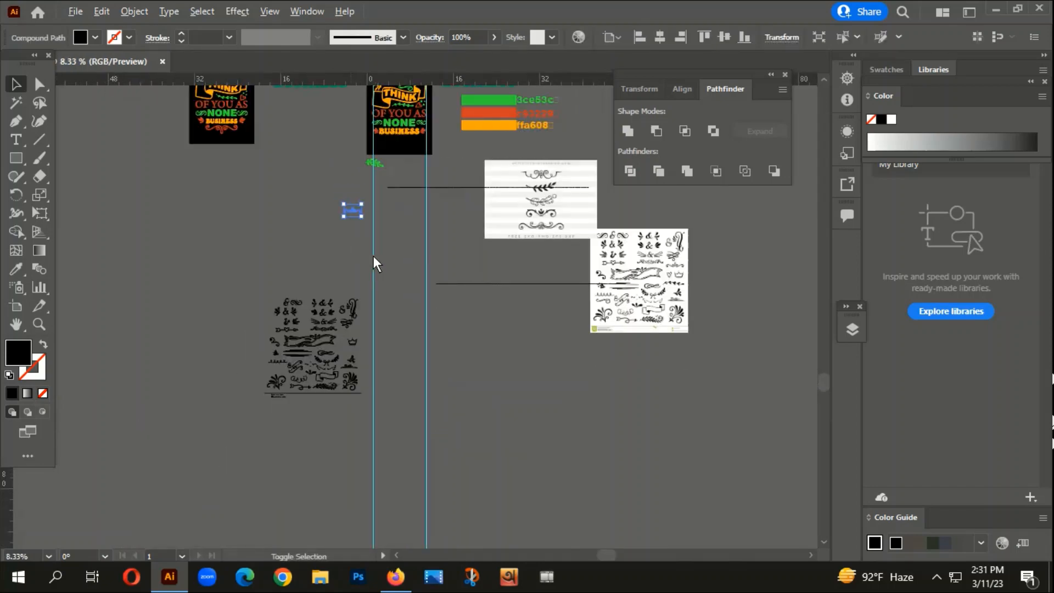
left_click_drag(434, 232, 443, 317)
- Recolour the scroll ornament with the c93229 red sampled from the leaf cluster after "BUSINESS", and reselect the ornament
scroll(358, 301, "up", 2)
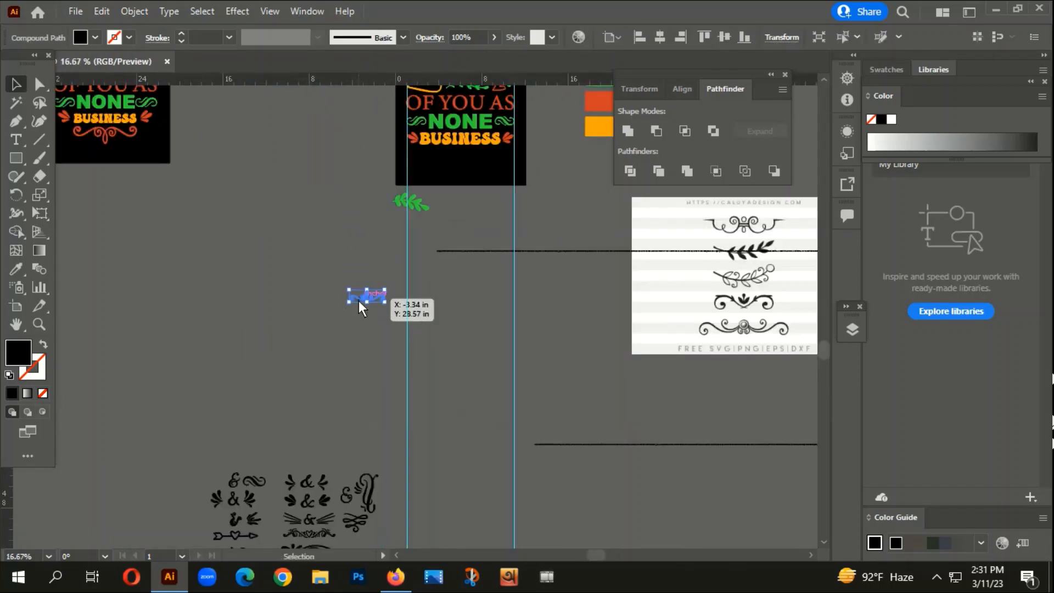
key("i")
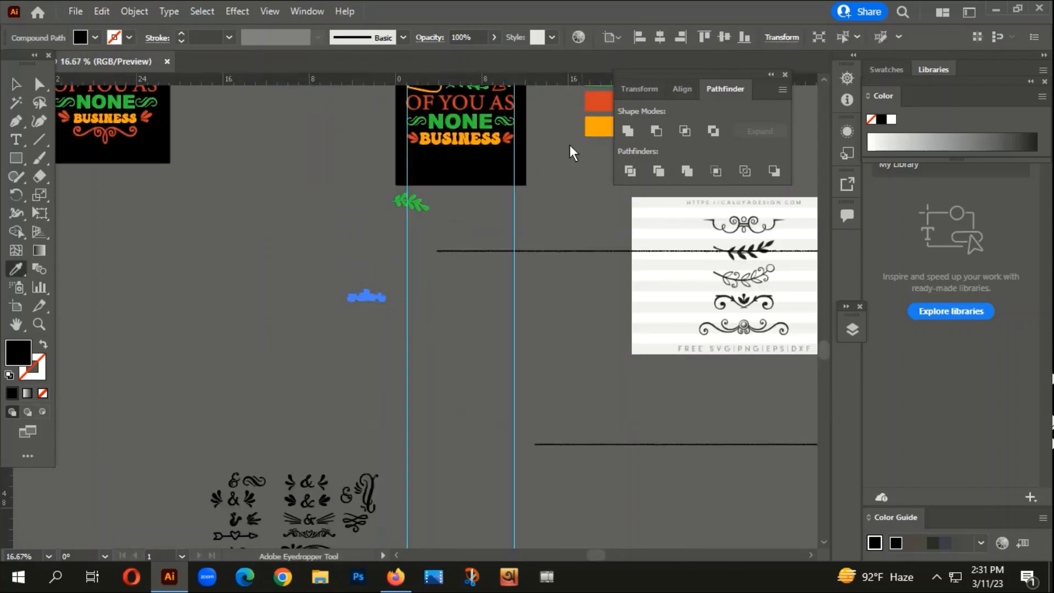
left_click(508, 138)
left_click(15, 84)
left_click(338, 371)
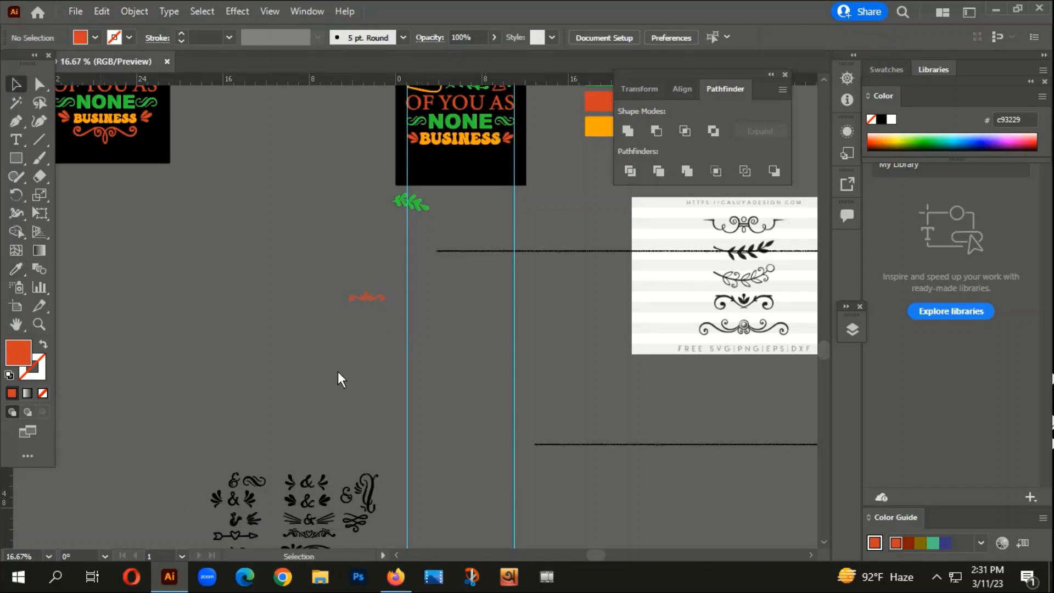
left_click(377, 302)
scroll(381, 301, "up", 3)
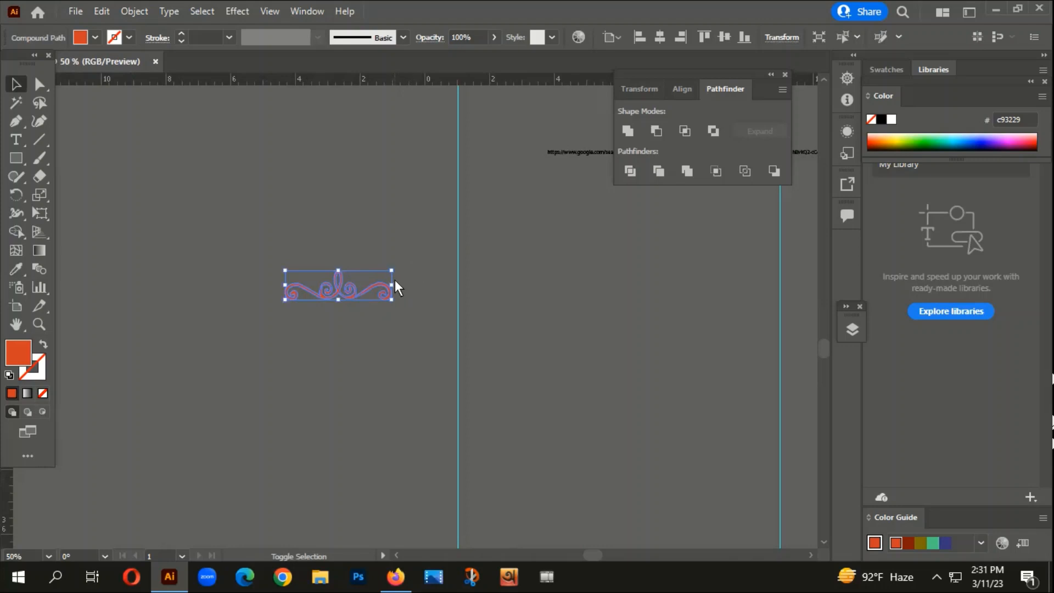
- Enlarge the scroll ornament proportionally about its centre to about 7 in wide
left_click_drag(391, 270, 454, 252)
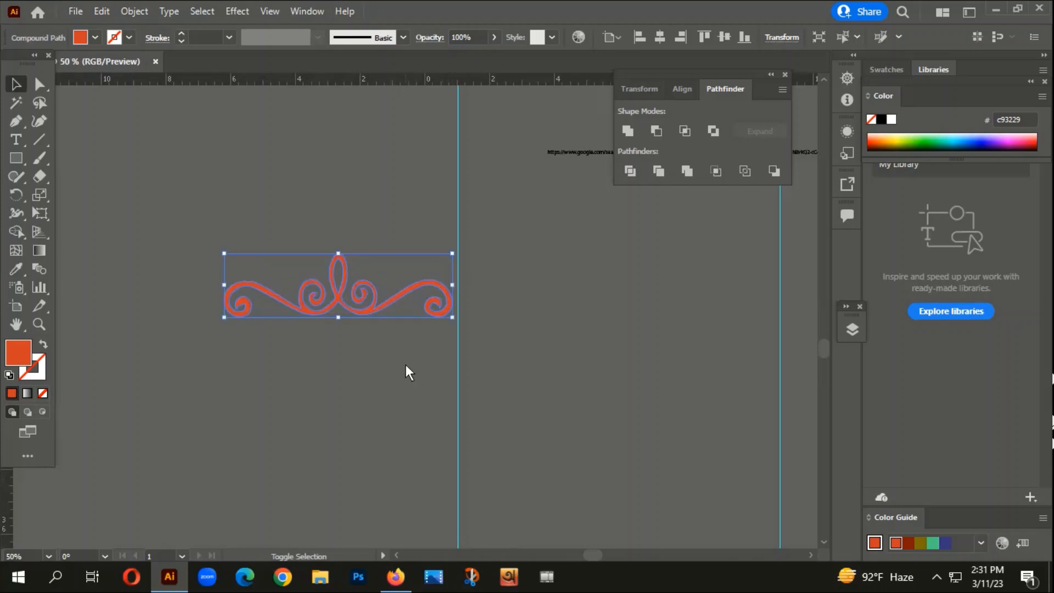
- Try a copy of the scroll ornament rotated 90°, and delete that copy
scroll(406, 365, "down", 2)
right_click(403, 309)
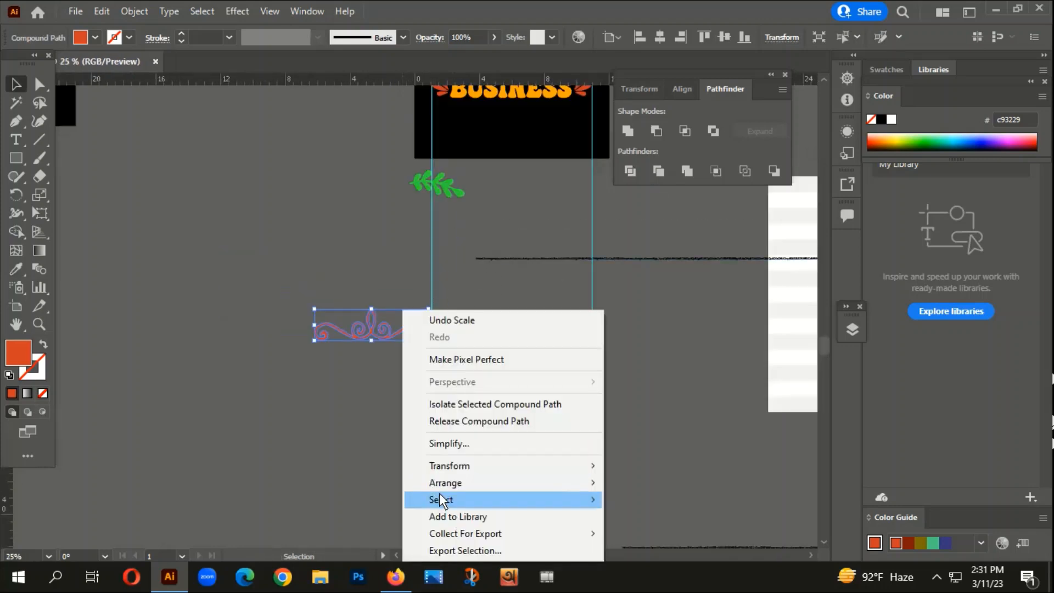
mouse_move(448, 472)
left_click(641, 367)
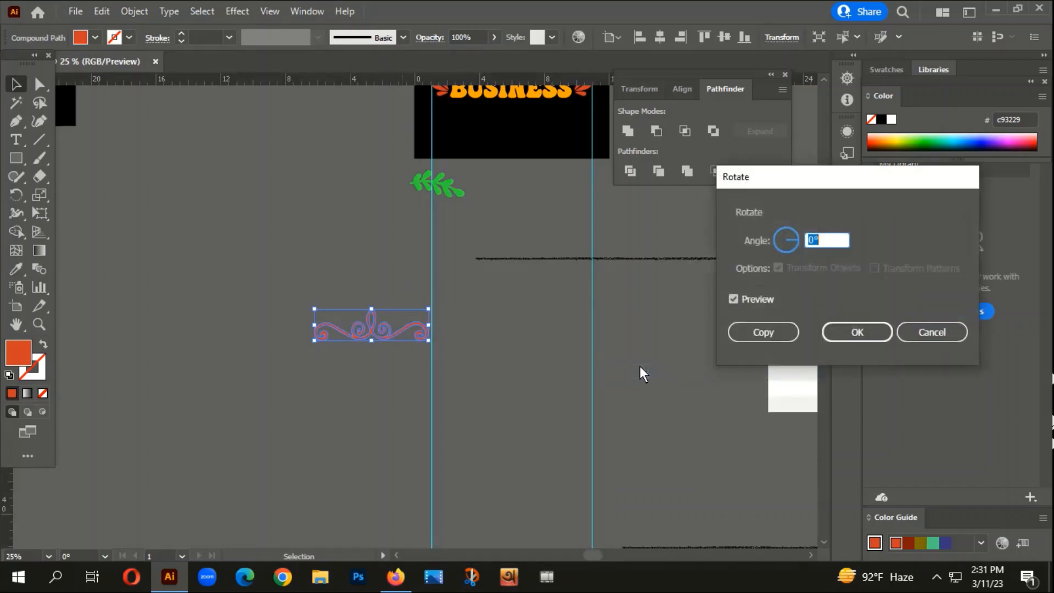
type("90")
left_click(763, 331)
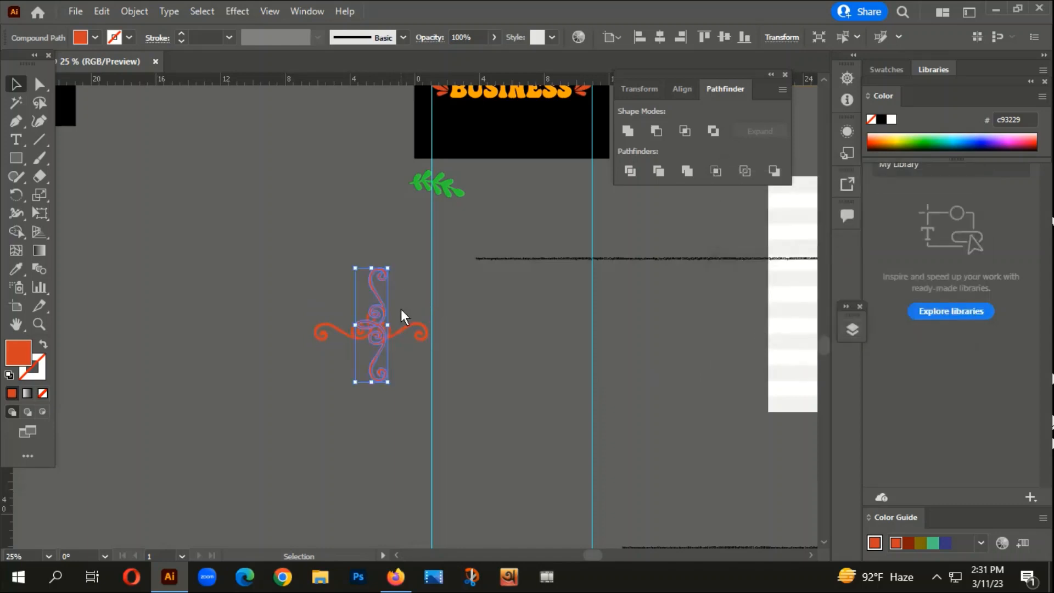
left_click_drag(400, 311, 310, 297)
key("Delete")
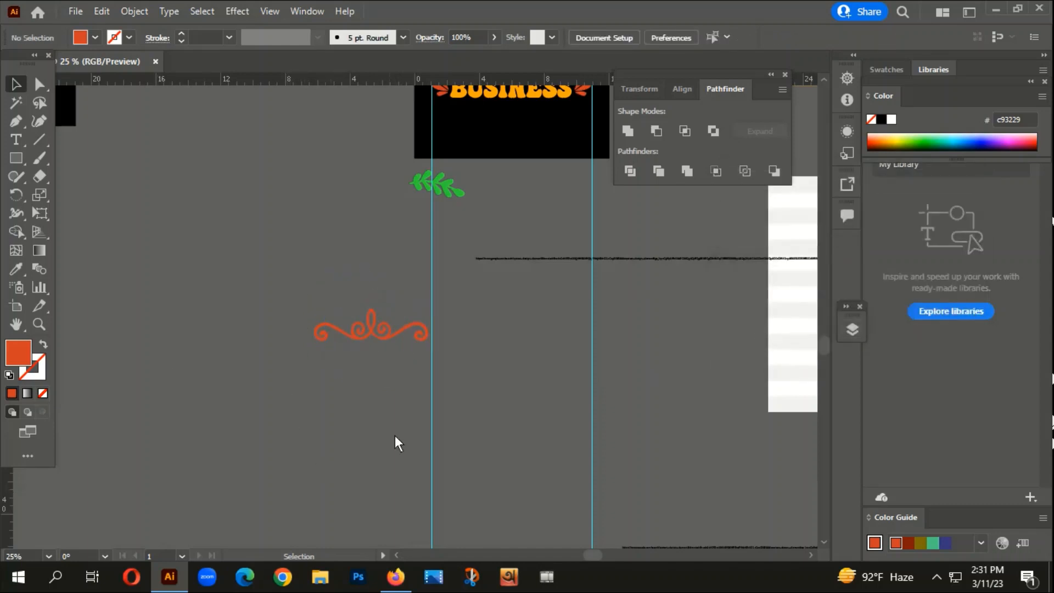
- Turn the scroll ornament upside down and place it centred below "BUSINESS" on the black t-shirt design
left_click(395, 341)
right_click(381, 327)
left_click(335, 388)
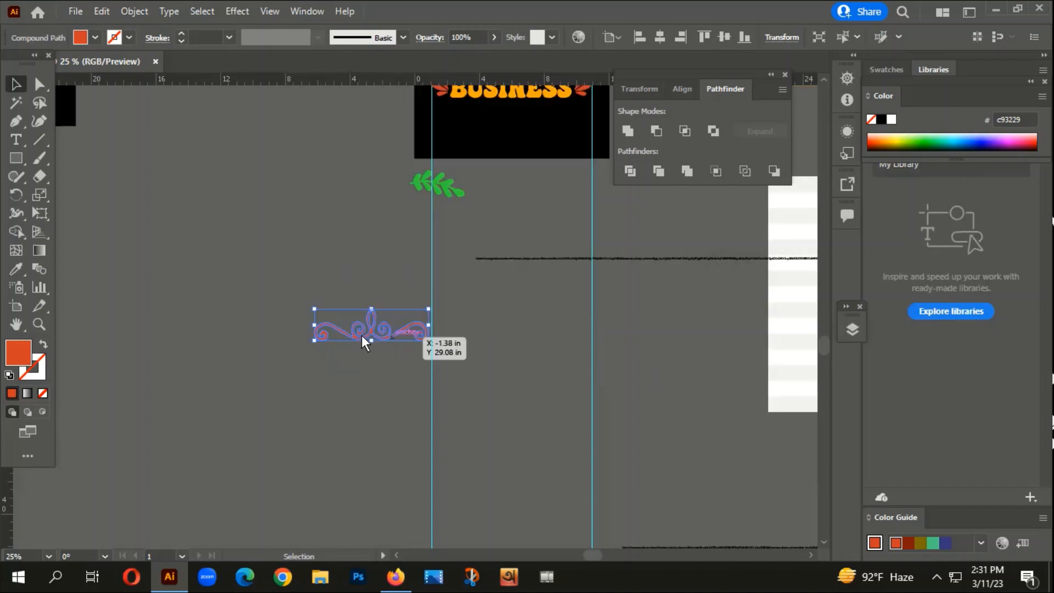
left_click_drag(438, 309, 272, 349)
left_click(439, 269)
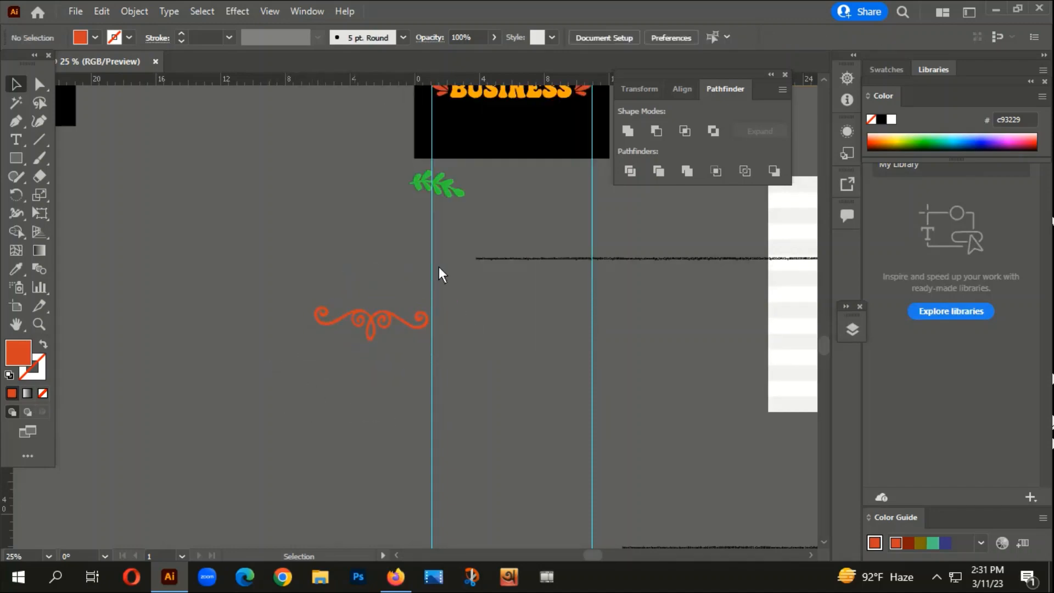
left_click_drag(374, 321, 520, 117)
left_click(513, 361)
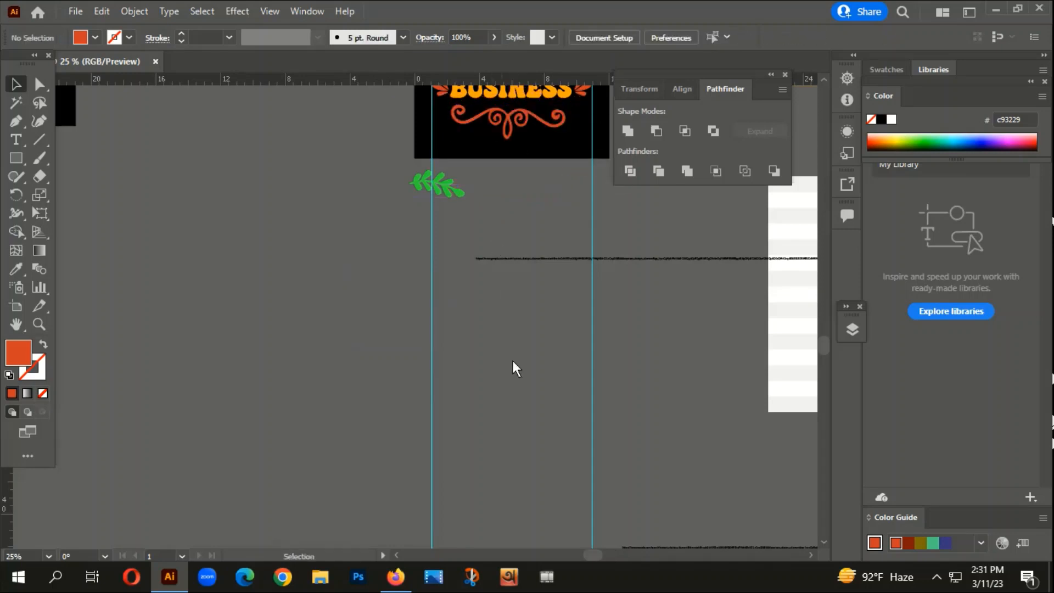
- Offset the path of the red word "others" by 5 pt with round joins
key("ctrl+minus")
key("ctrl+minus")
left_click_drag(653, 354, 555, 378)
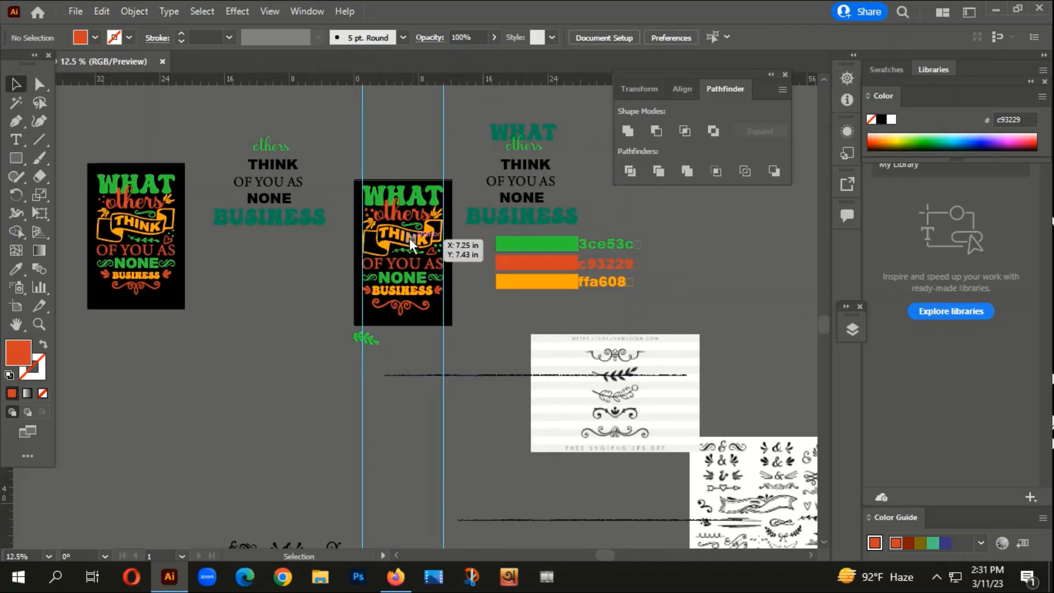
scroll(410, 238, "up", 1)
scroll(418, 98, "up", 1)
scroll(349, 231, "up", 1)
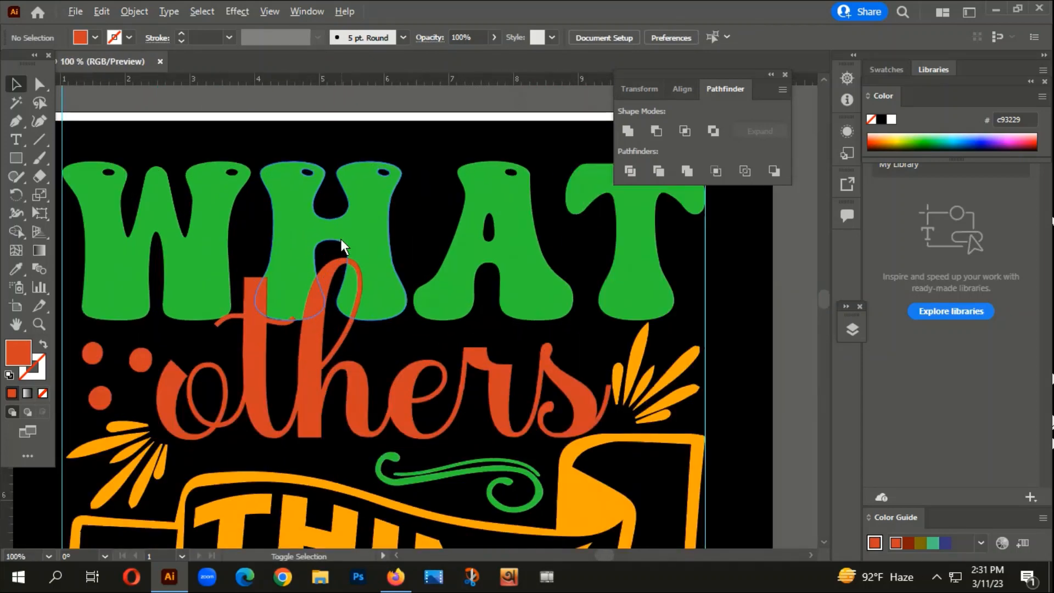
left_click(250, 353)
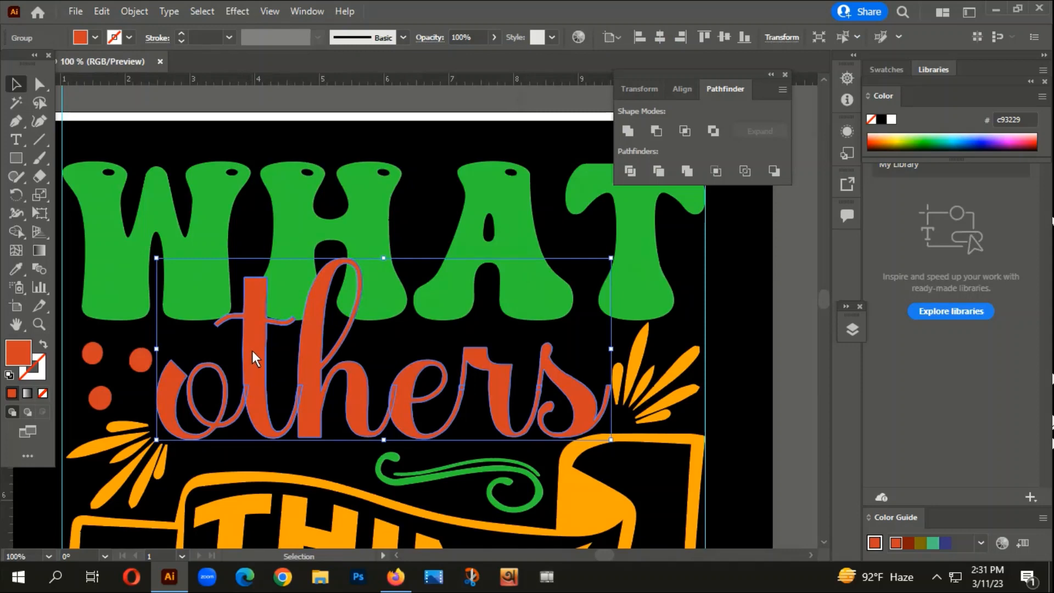
left_click(134, 11)
mouse_move(199, 374)
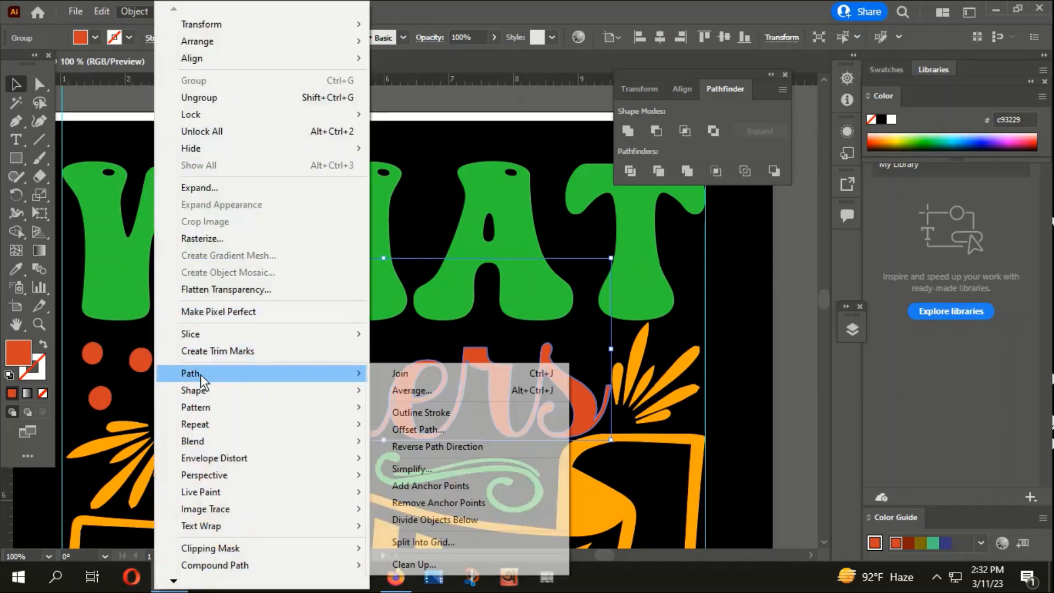
left_click(441, 427)
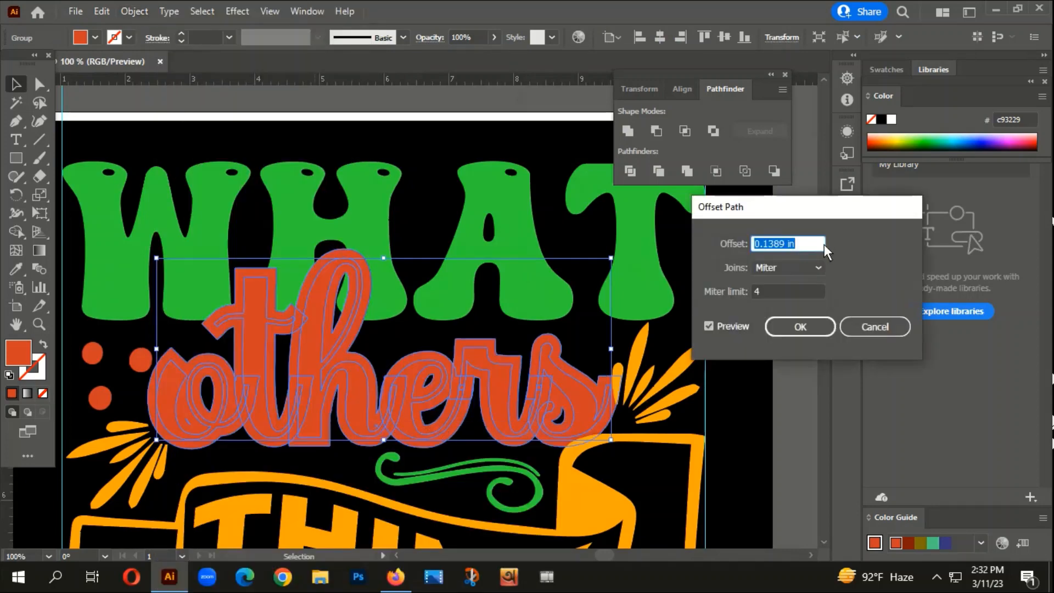
type("5pt")
left_click(760, 269)
left_click(780, 301)
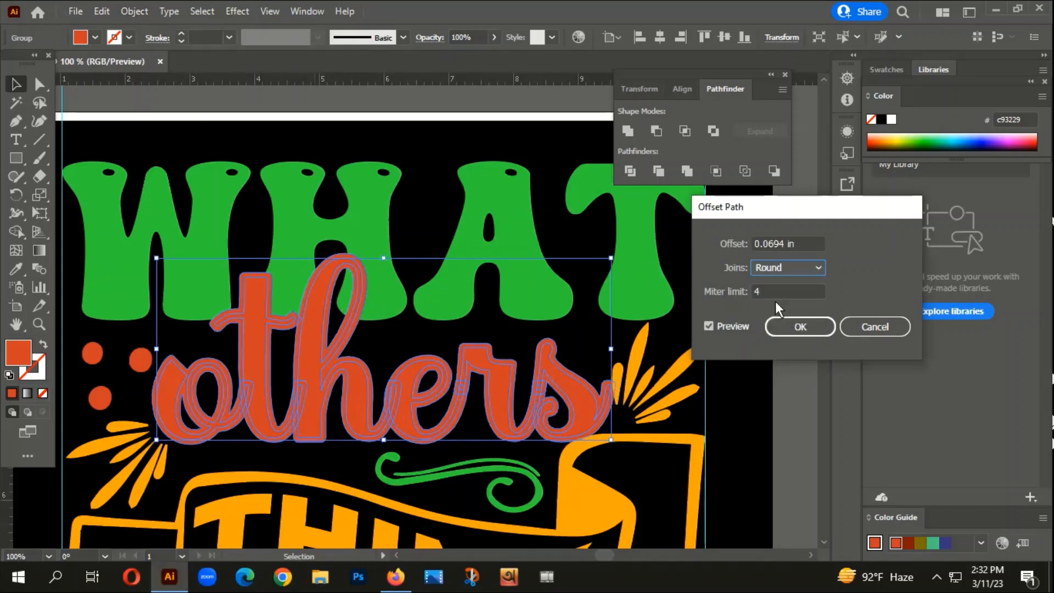
left_click(793, 324)
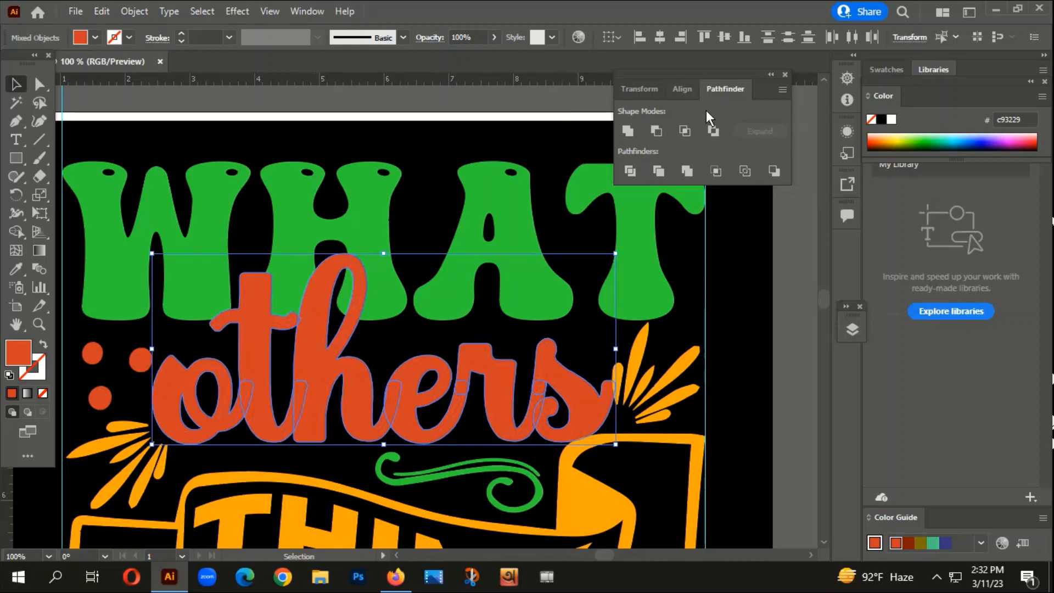
- Unite the offset outline of "others" into one shape and fill it with the black sampled from the background
left_click(634, 134)
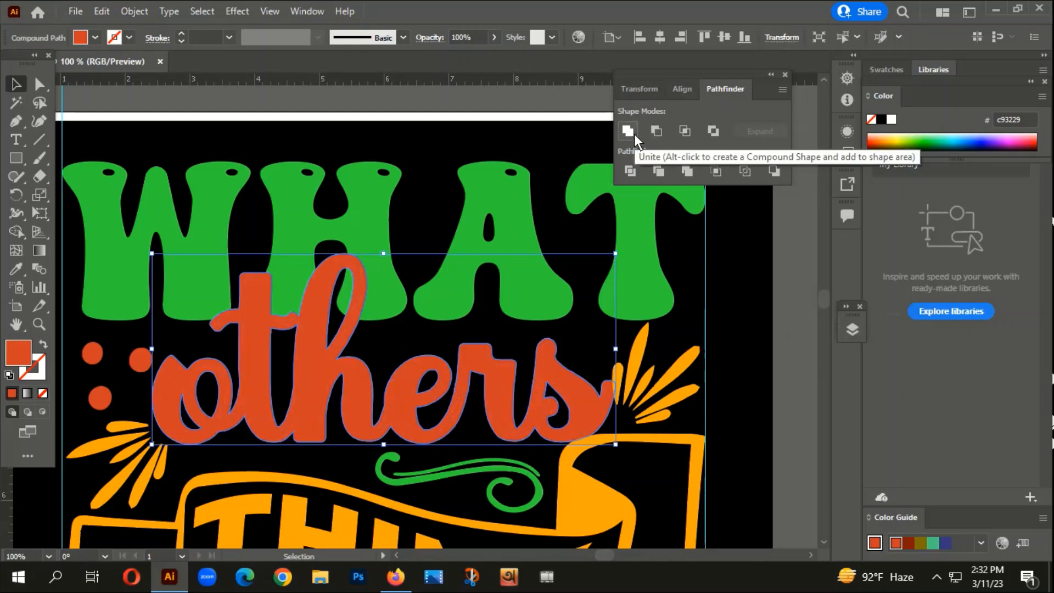
key("i")
left_click(730, 262)
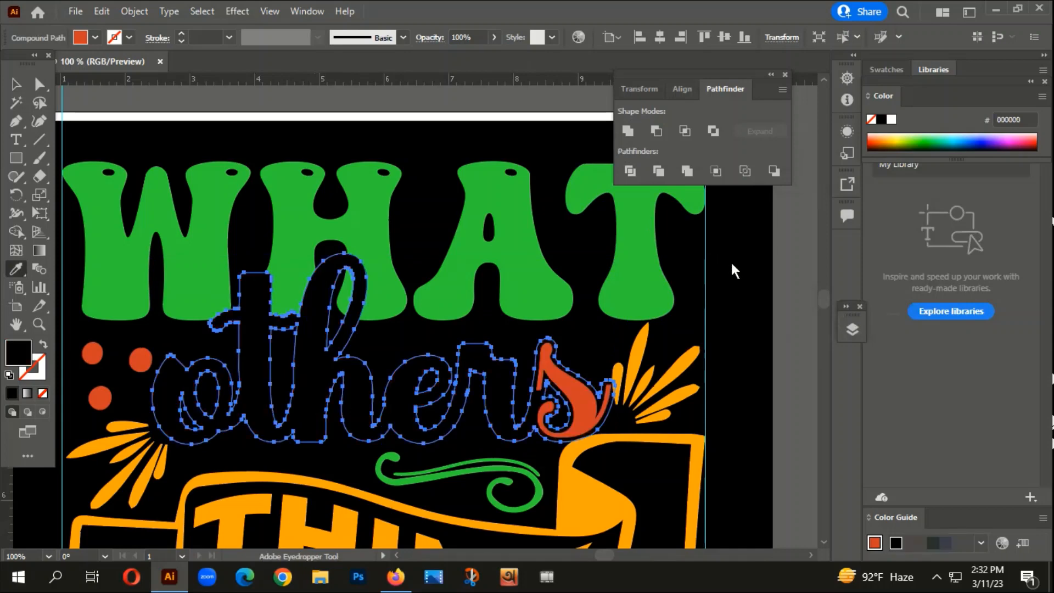
left_click(15, 85)
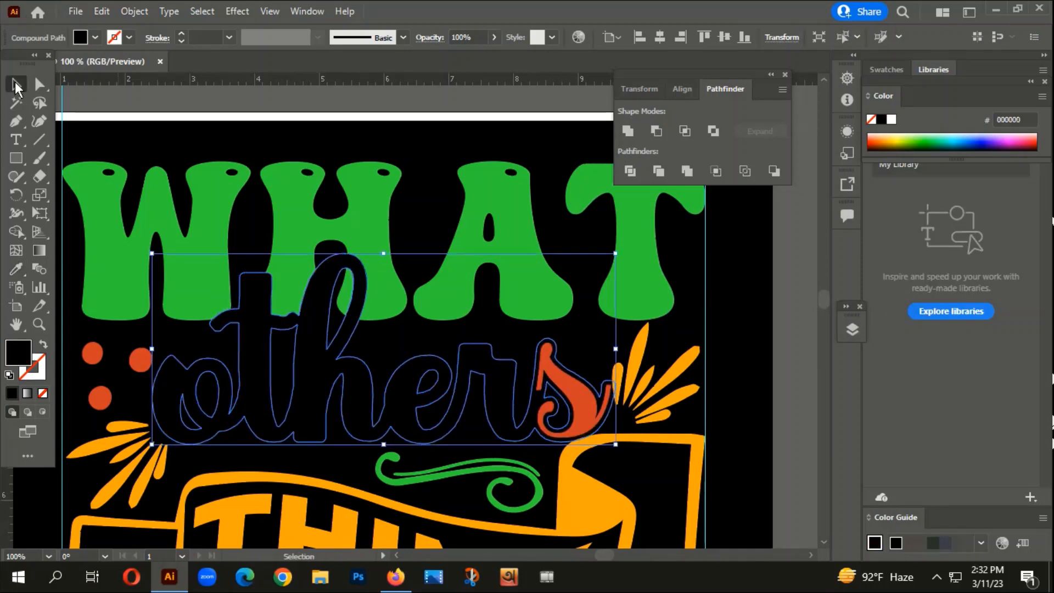
- Cut the black "others" outline and create an unclipped opacity mask on the green word "WHAT"
key("ctrl+x")
left_click(292, 212)
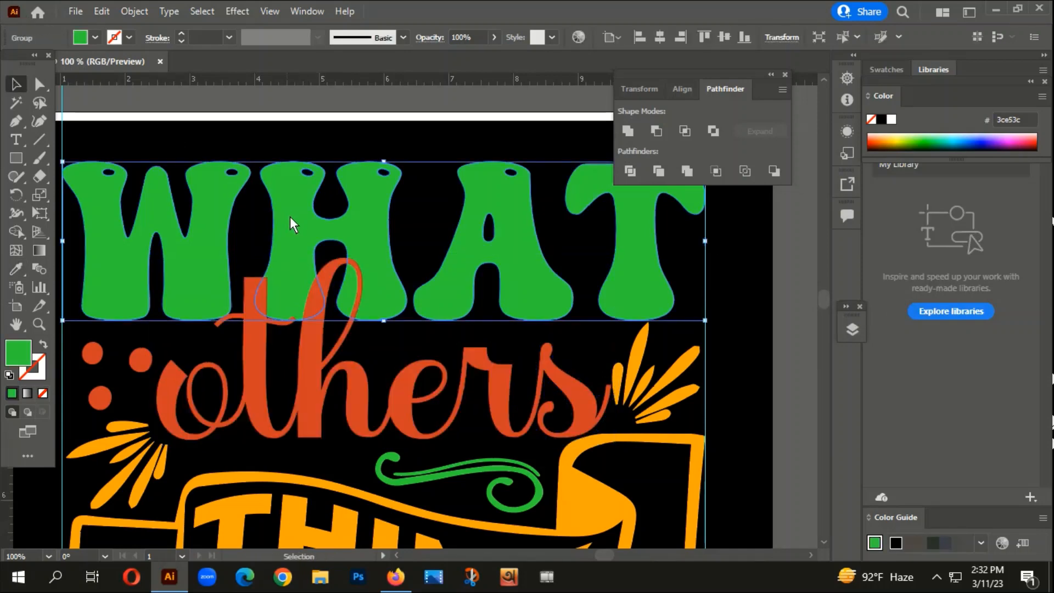
left_click(307, 13)
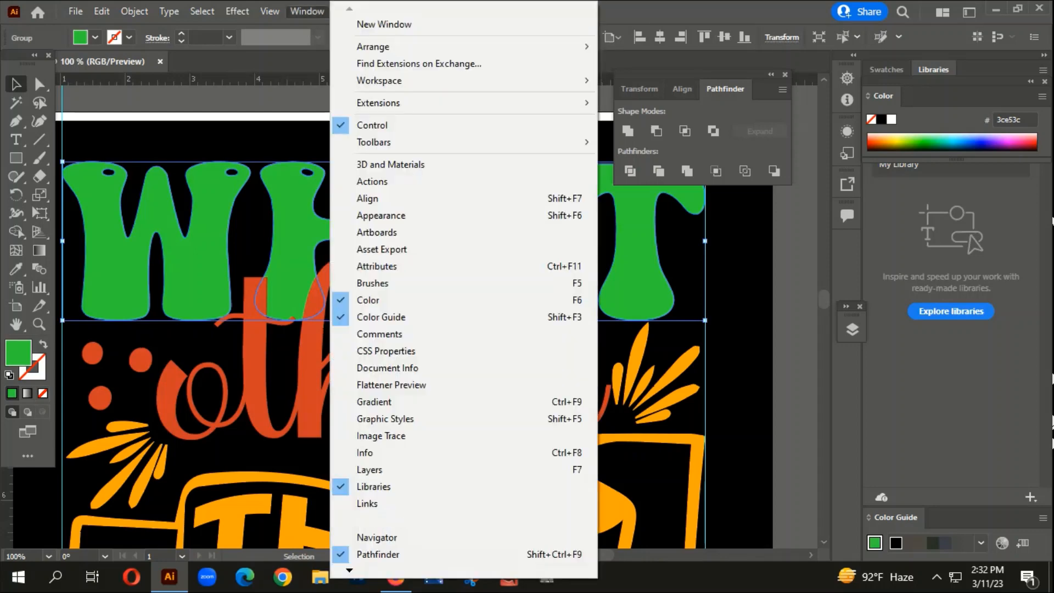
mouse_move(355, 577)
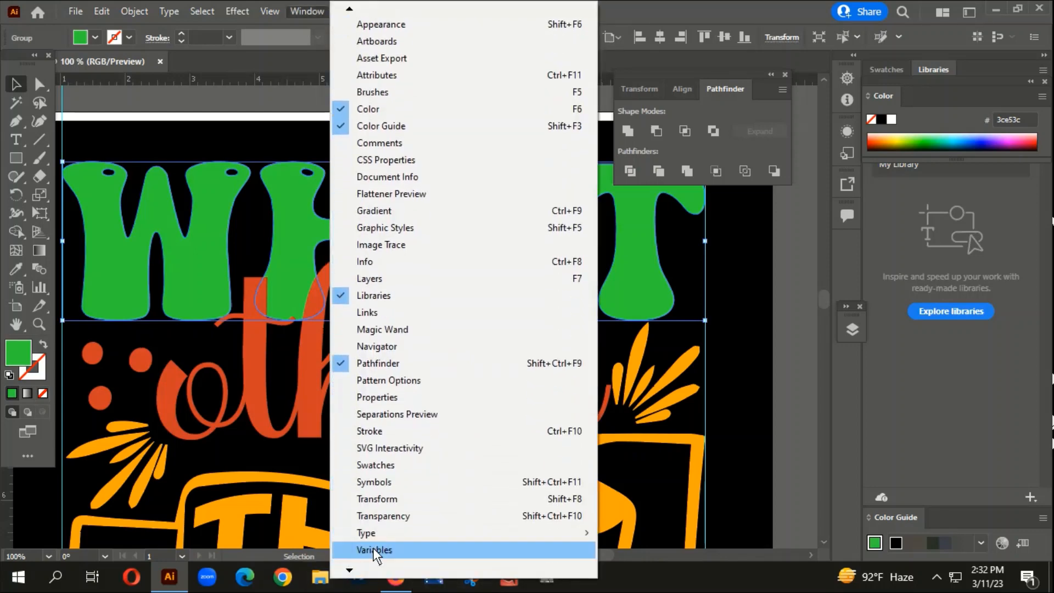
left_click(383, 516)
left_click(720, 327)
left_click(714, 351)
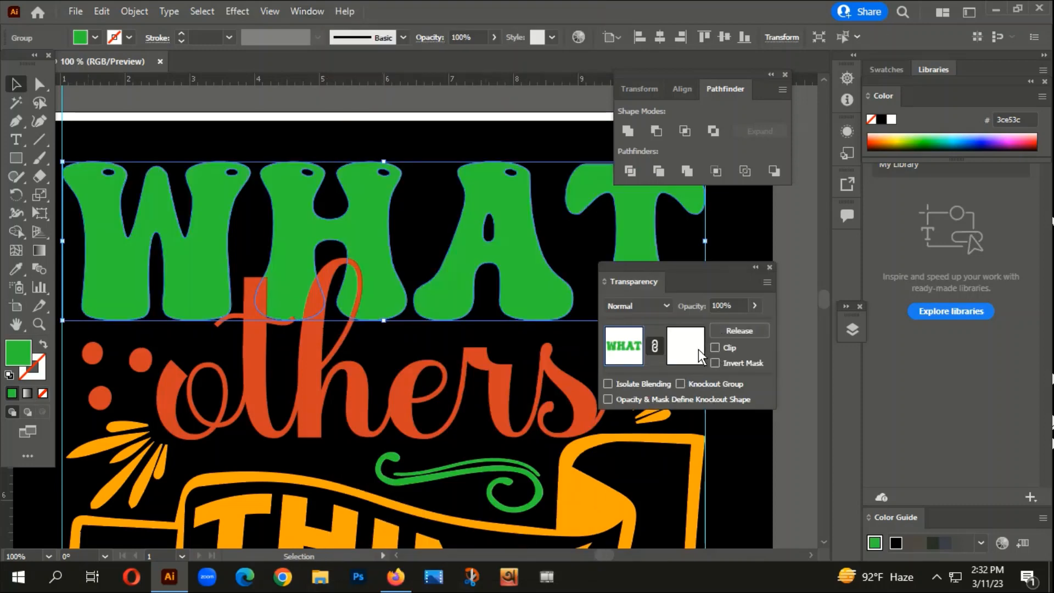
- Paste the cut outline in front inside the opacity mask of "WHAT", and return to editing the artwork
left_click(699, 349)
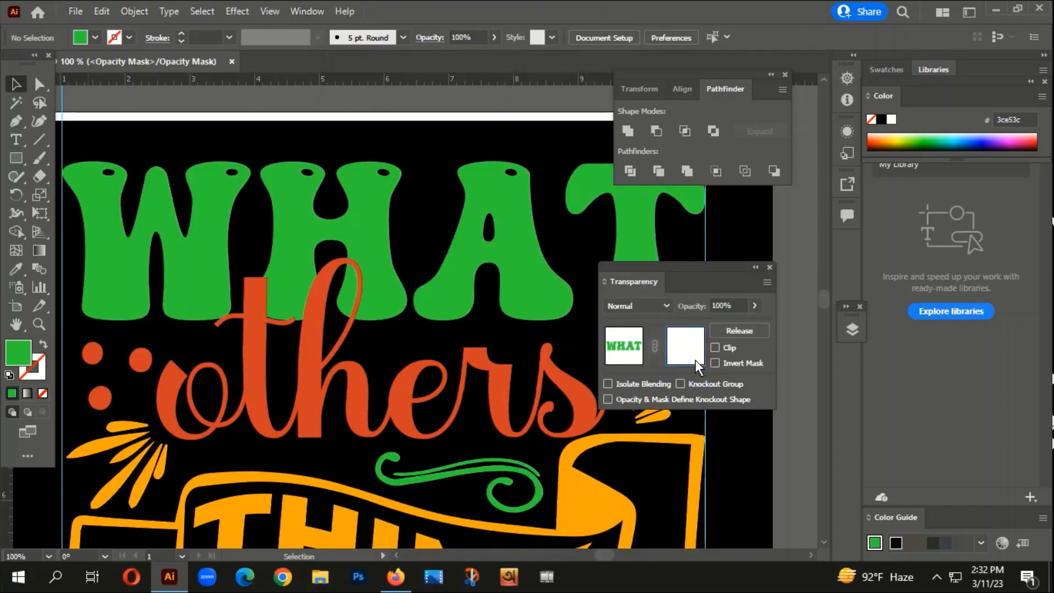
key("ctrl+f")
left_click(626, 348)
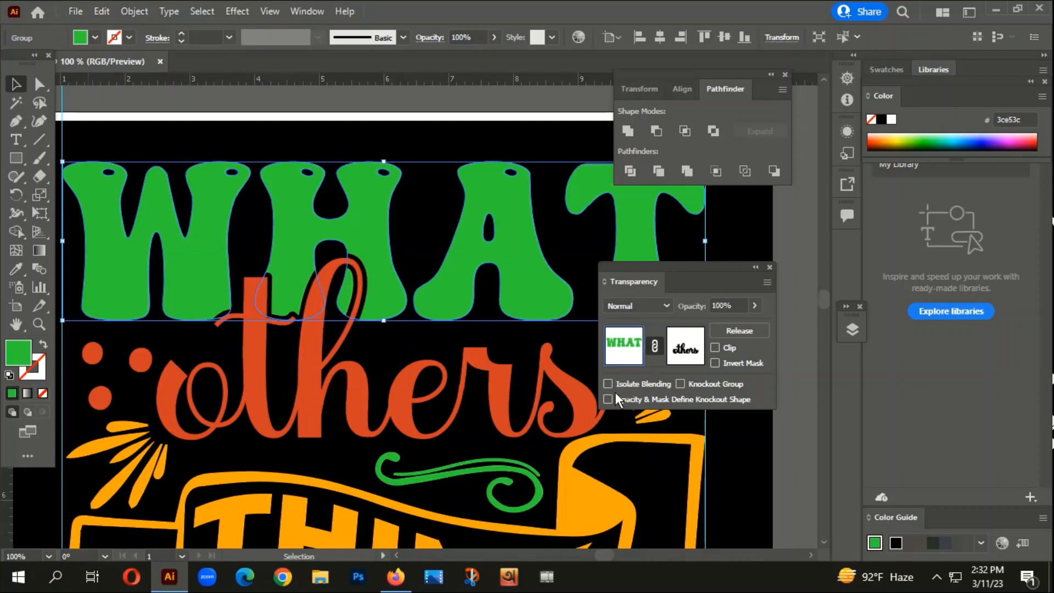
left_click(713, 456)
- Examine the gap around "others" where it overlaps "WHAT", and compare the whole design with the reference design
scroll(329, 448, "down", 3)
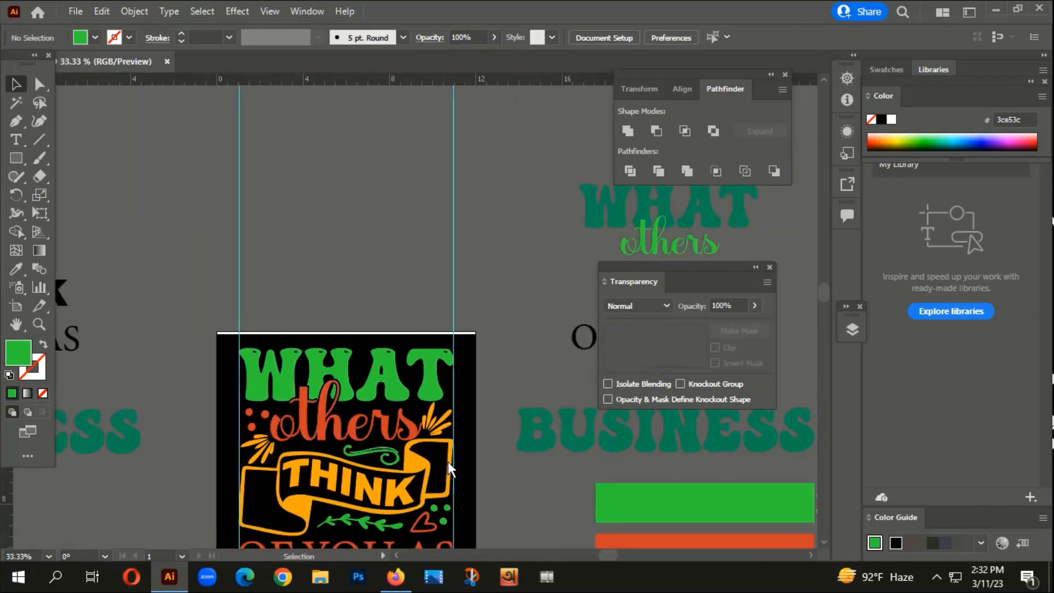
scroll(460, 456, "down", 3)
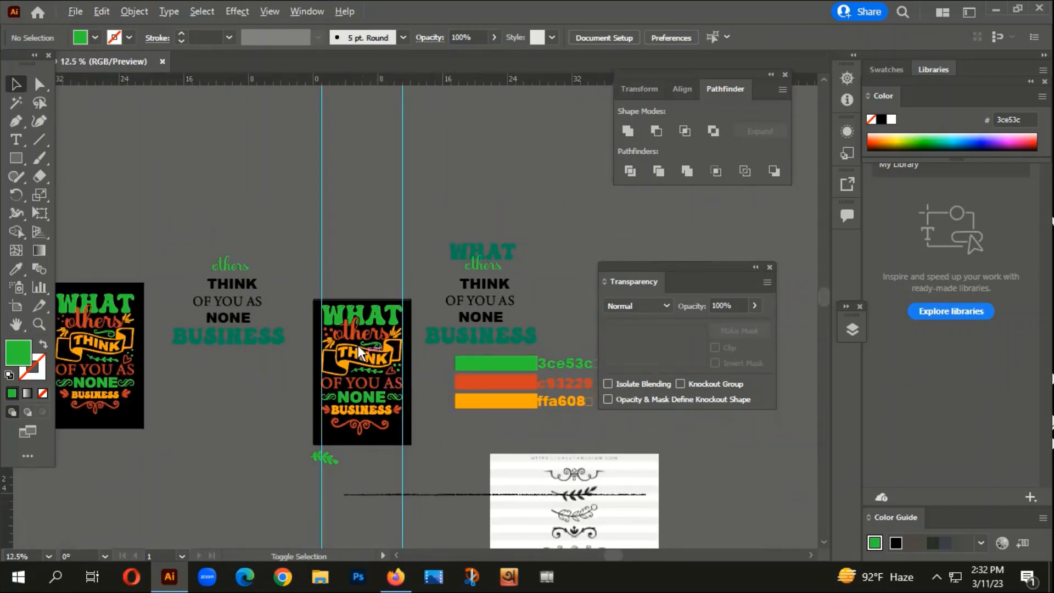
scroll(358, 351, "up", 7)
scroll(417, 381, "up", 3)
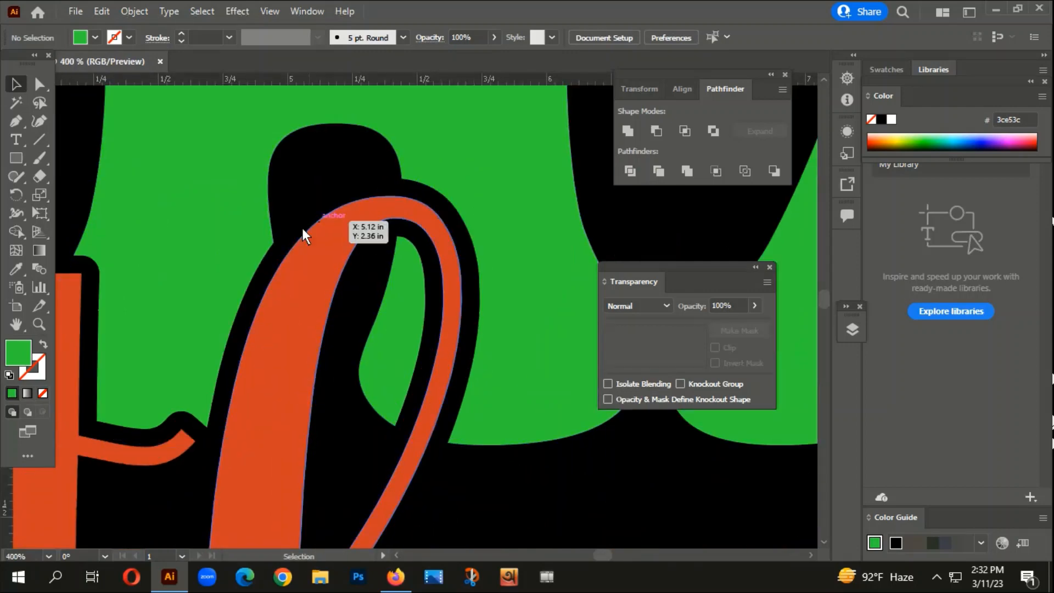
scroll(412, 497, "down", 7)
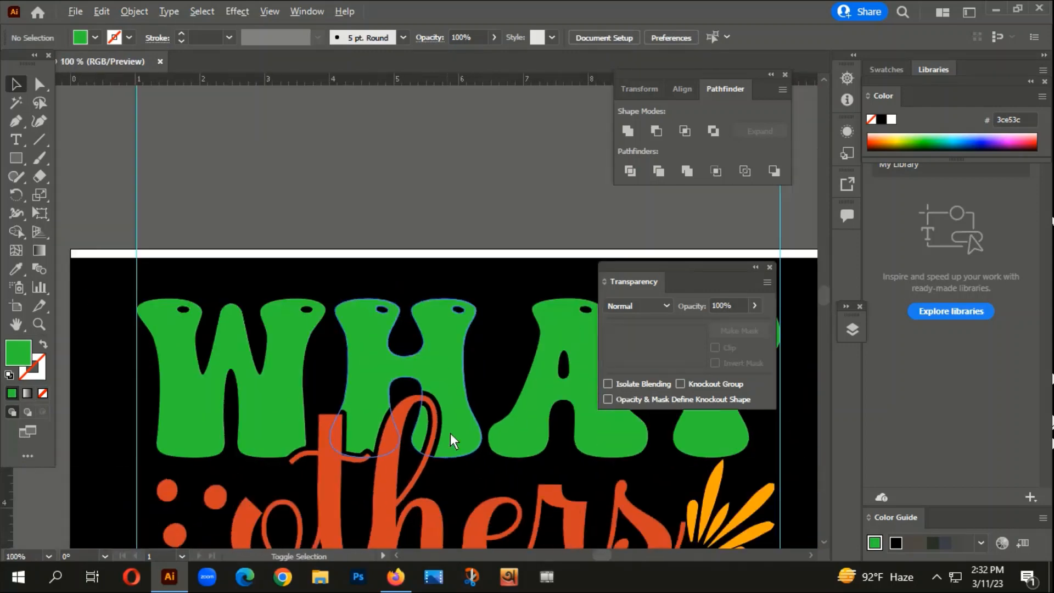
left_click_drag(509, 421, 454, 113)
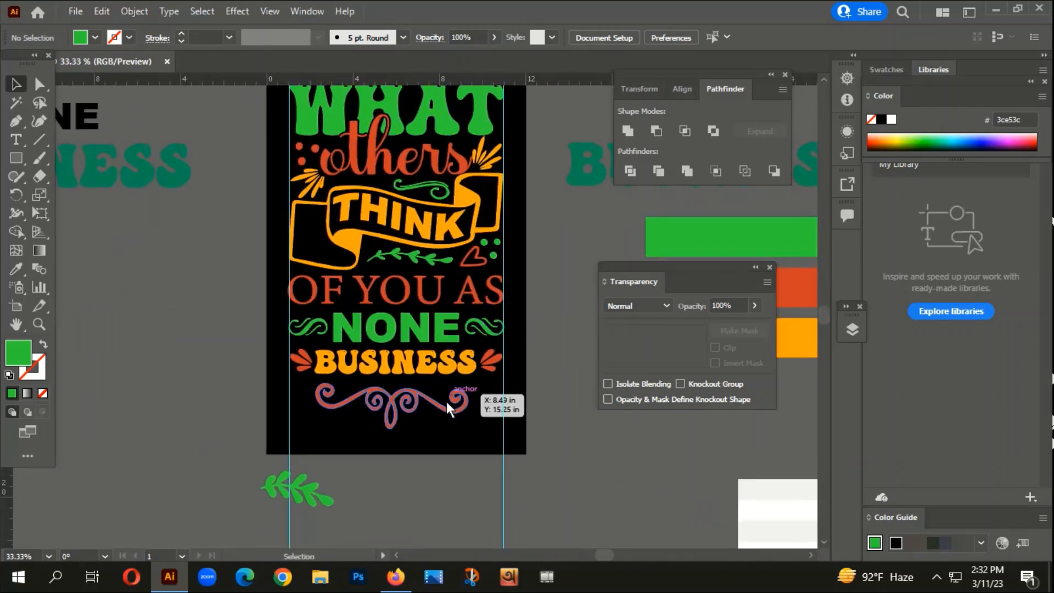
scroll(450, 404, "down", 2)
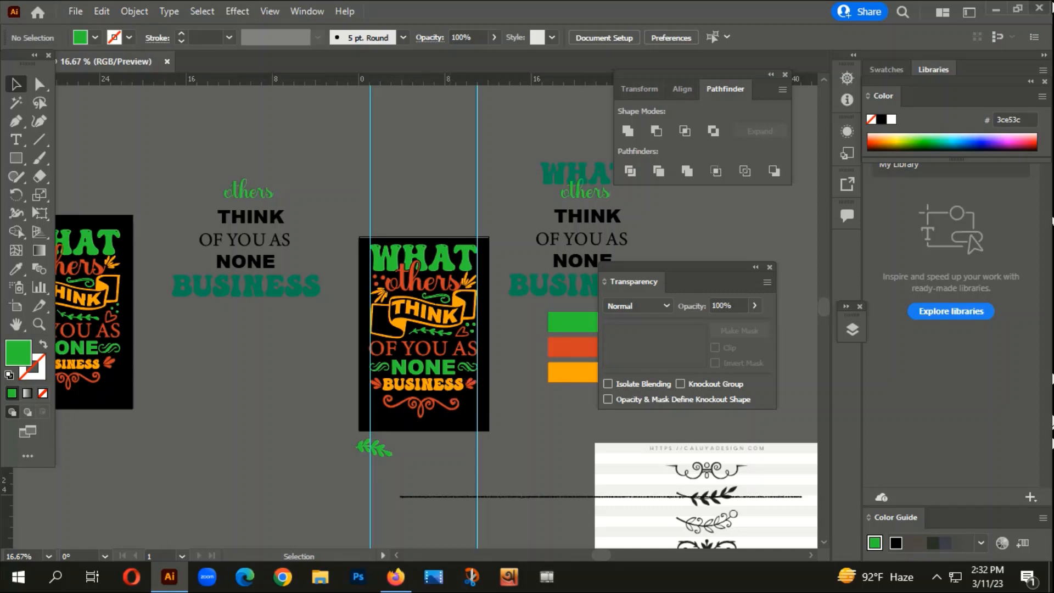
scroll(210, 486, "down", 1)
scroll(506, 318, "up", 3)
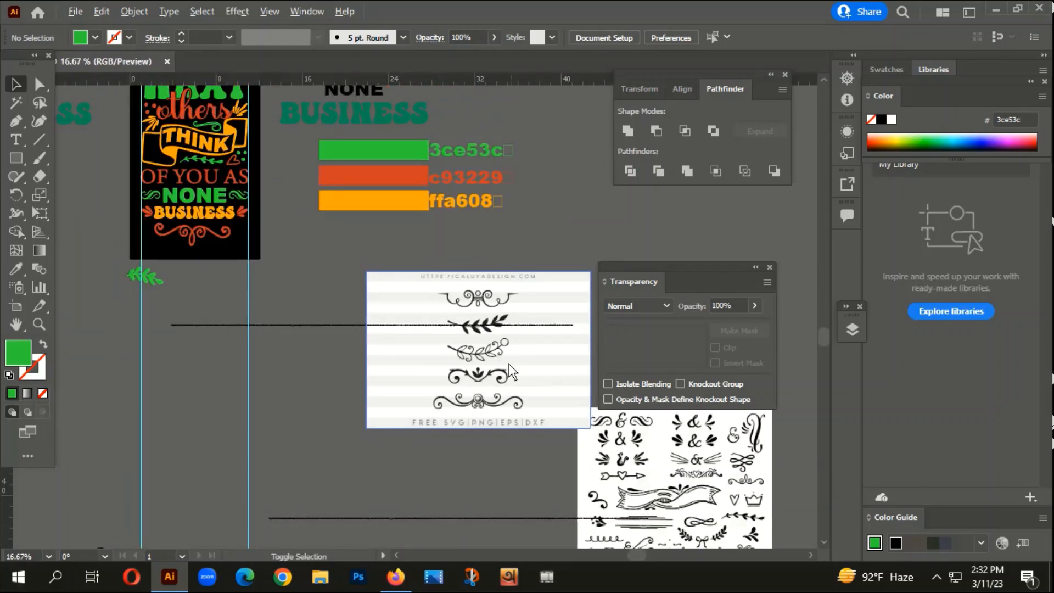
scroll(512, 361, "down", 2)
scroll(479, 372, "left", 5)
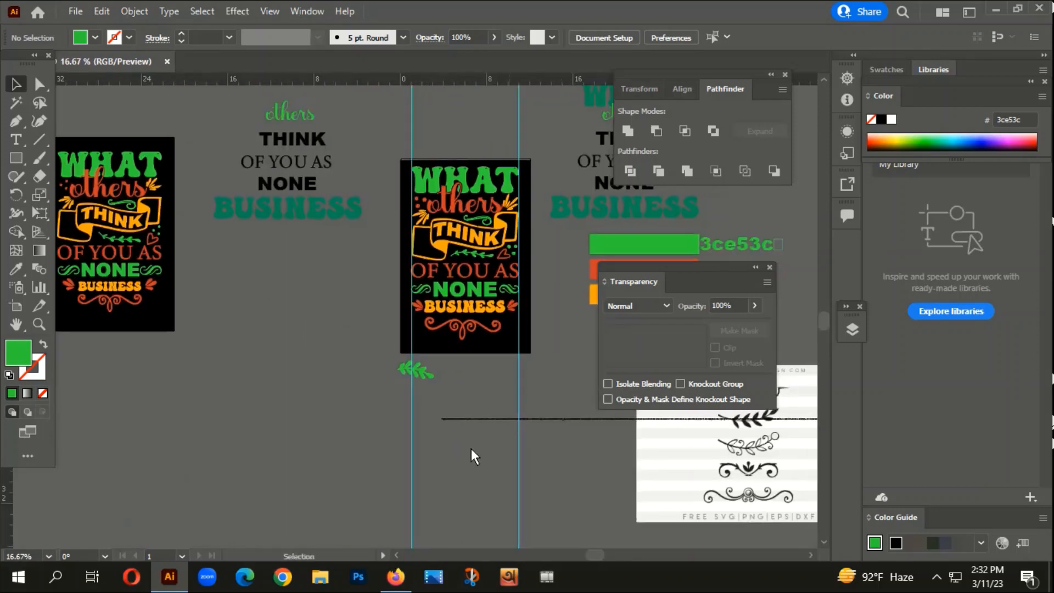
scroll(471, 450, "down", 1)
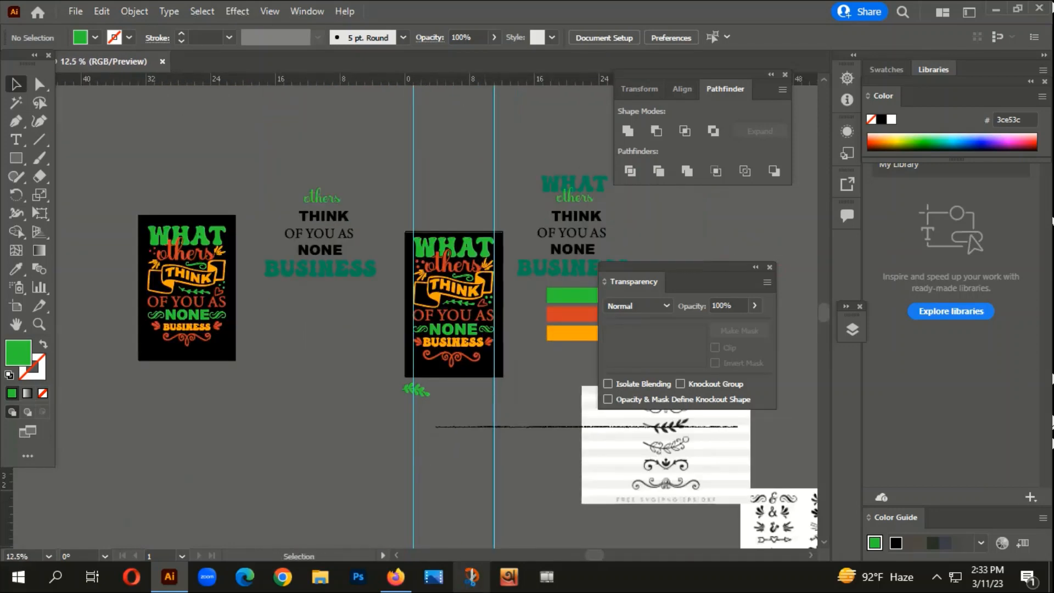
left_click(393, 577)
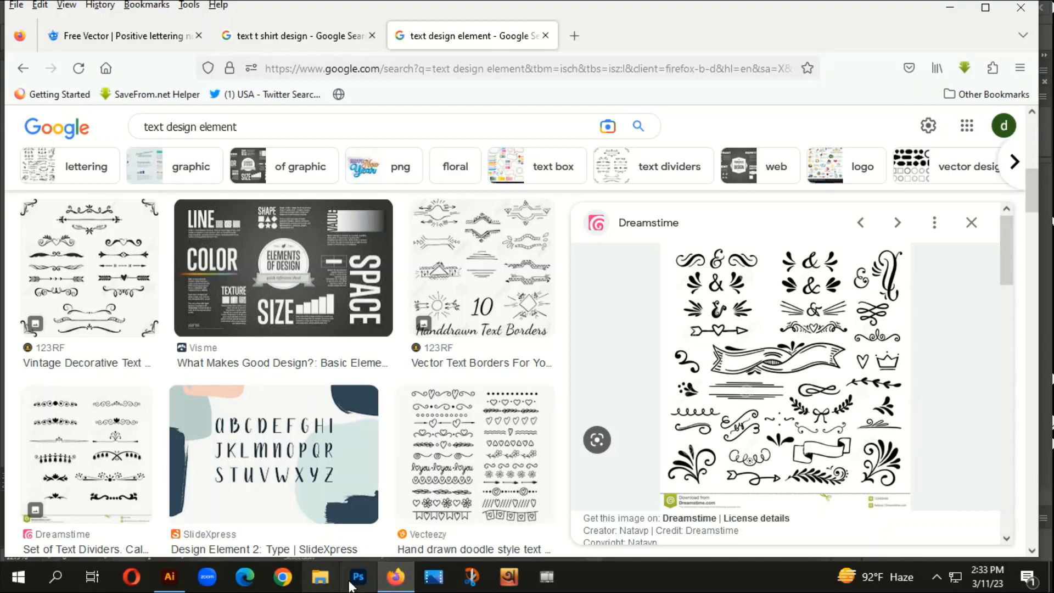
left_click(394, 581)
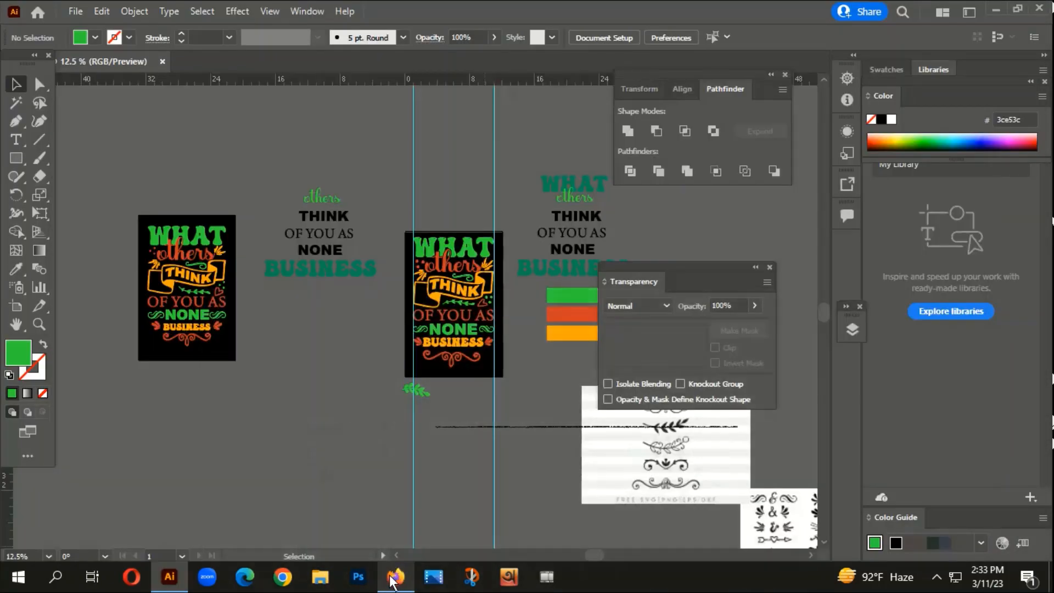